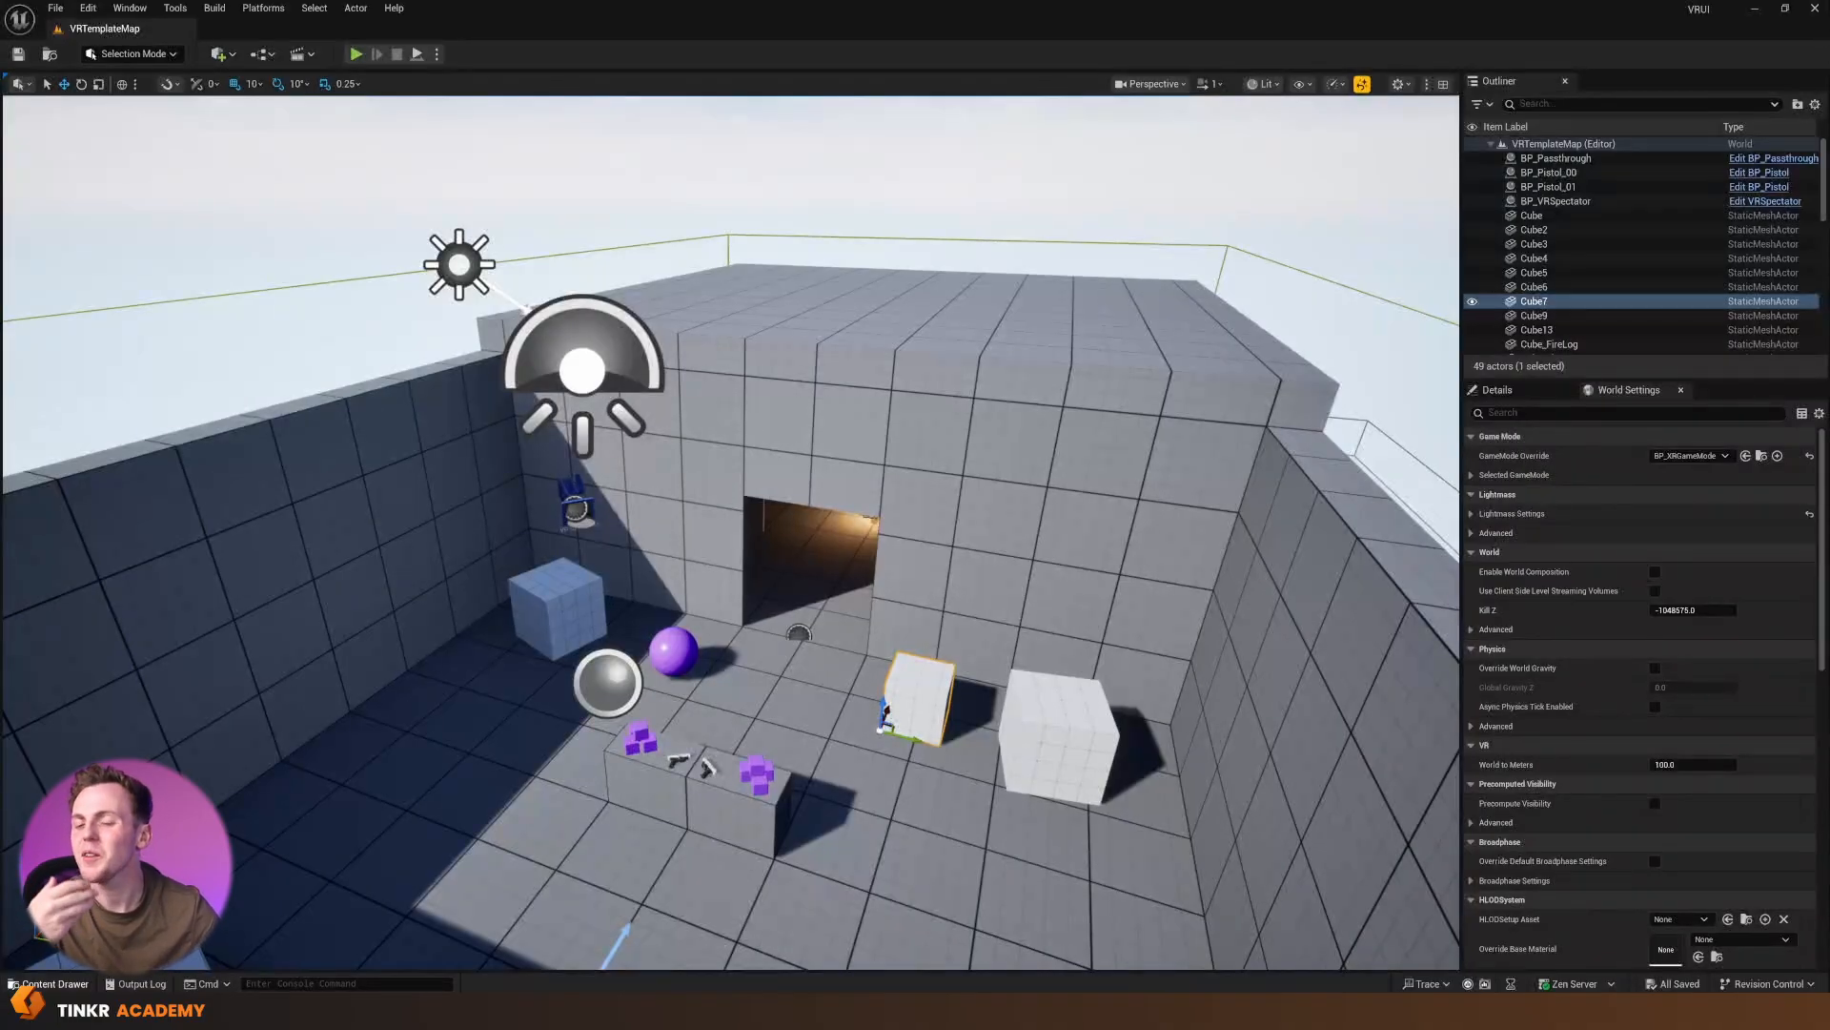
Create a folder named VRDemo in the project's Content folder and open it
click(57, 984)
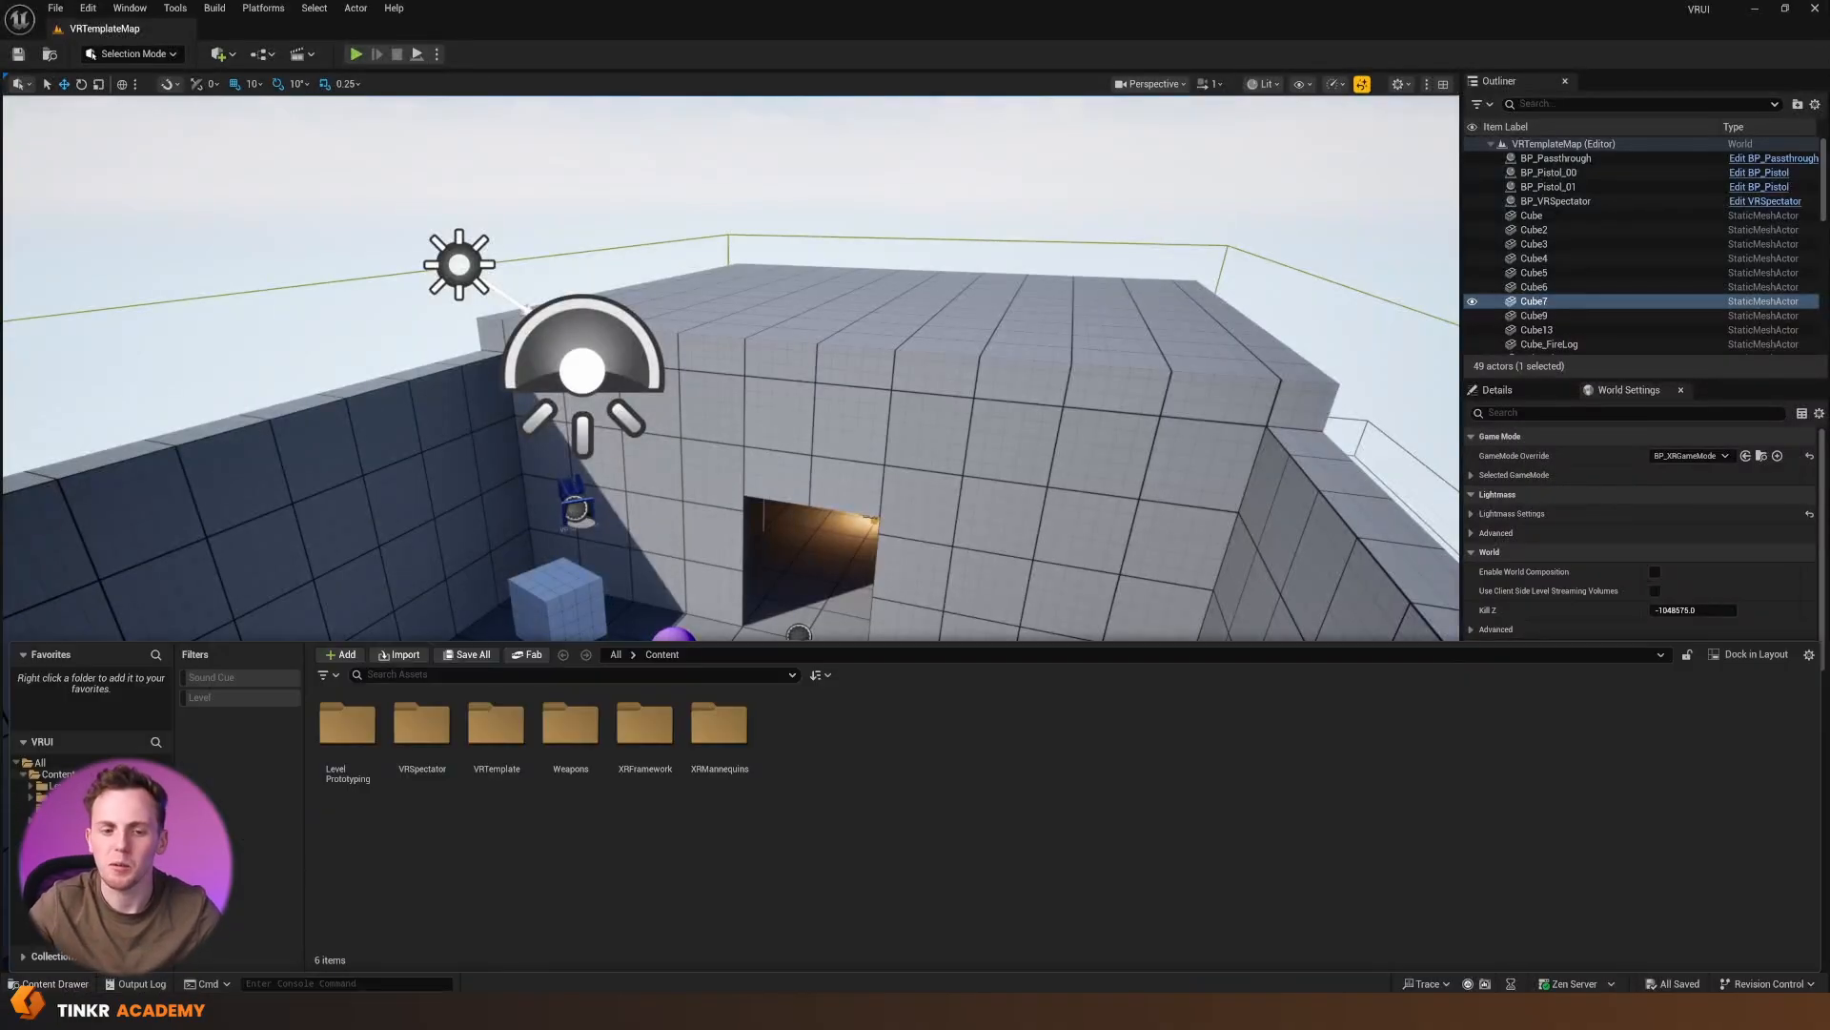
click(55, 774)
right_click(826, 757)
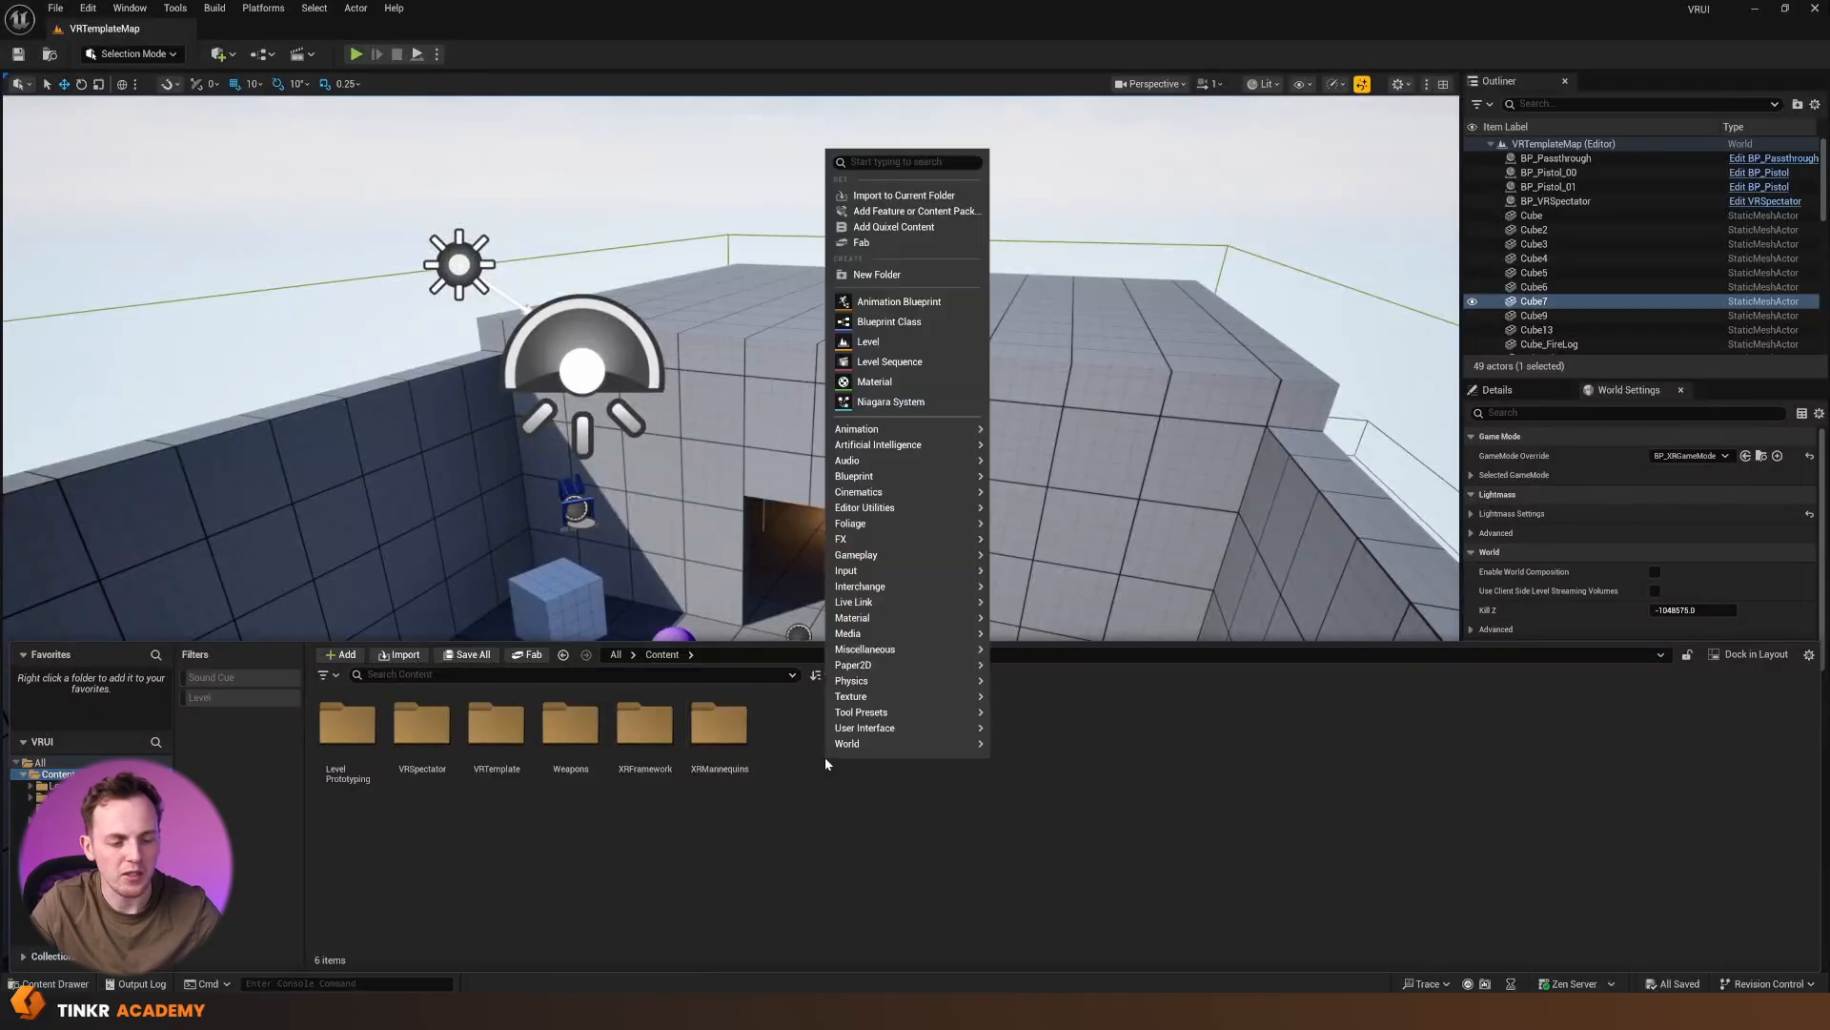
click(895, 275)
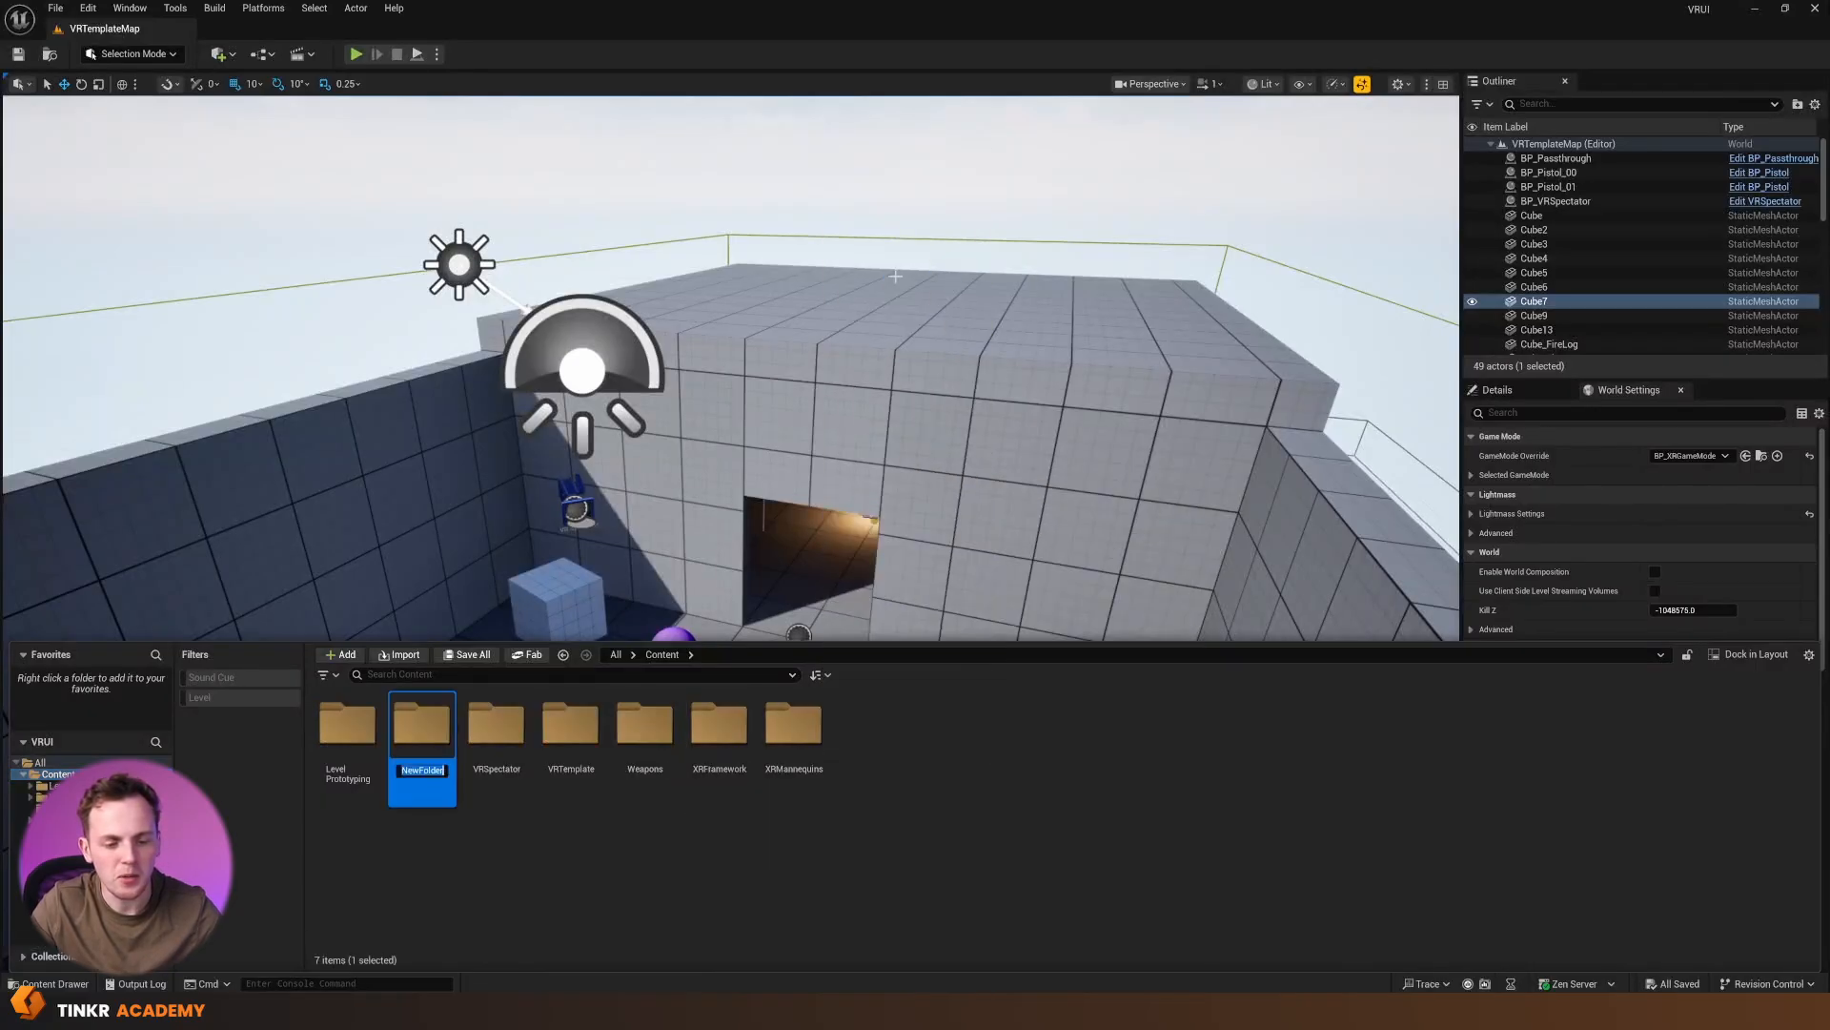
text(VRDemo)
key(Return)
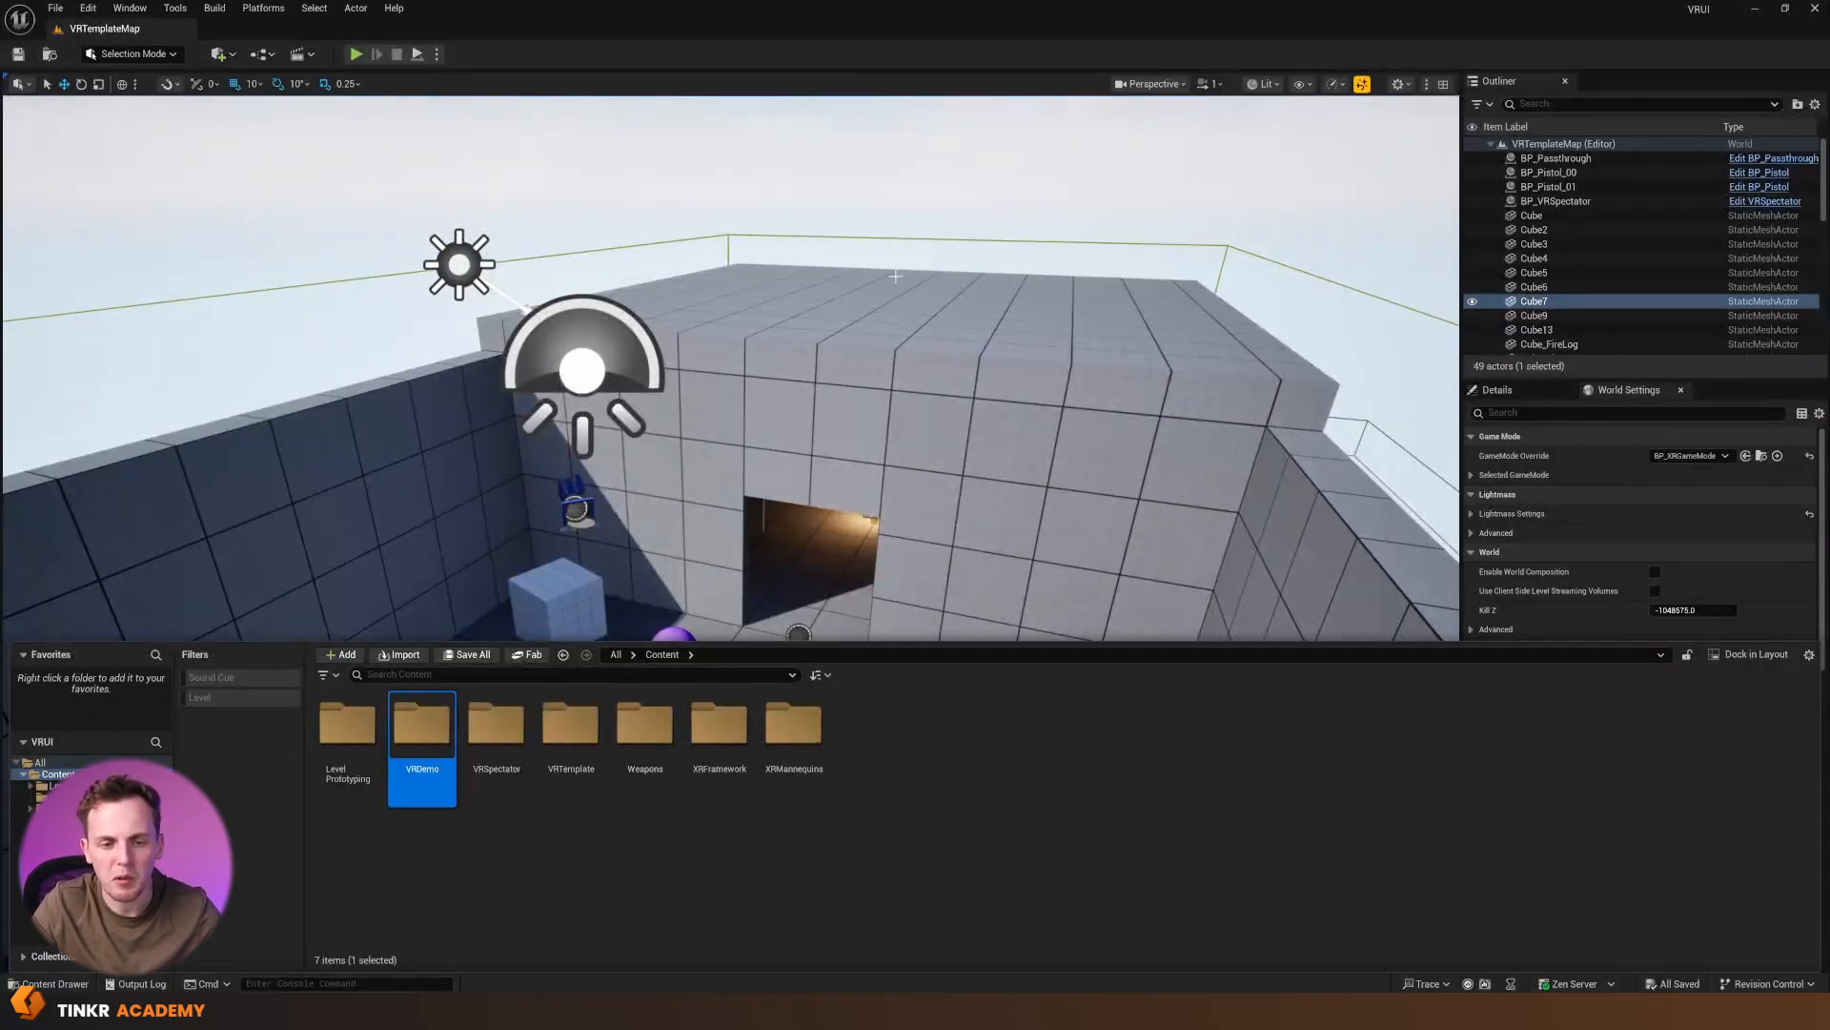
key(Return)
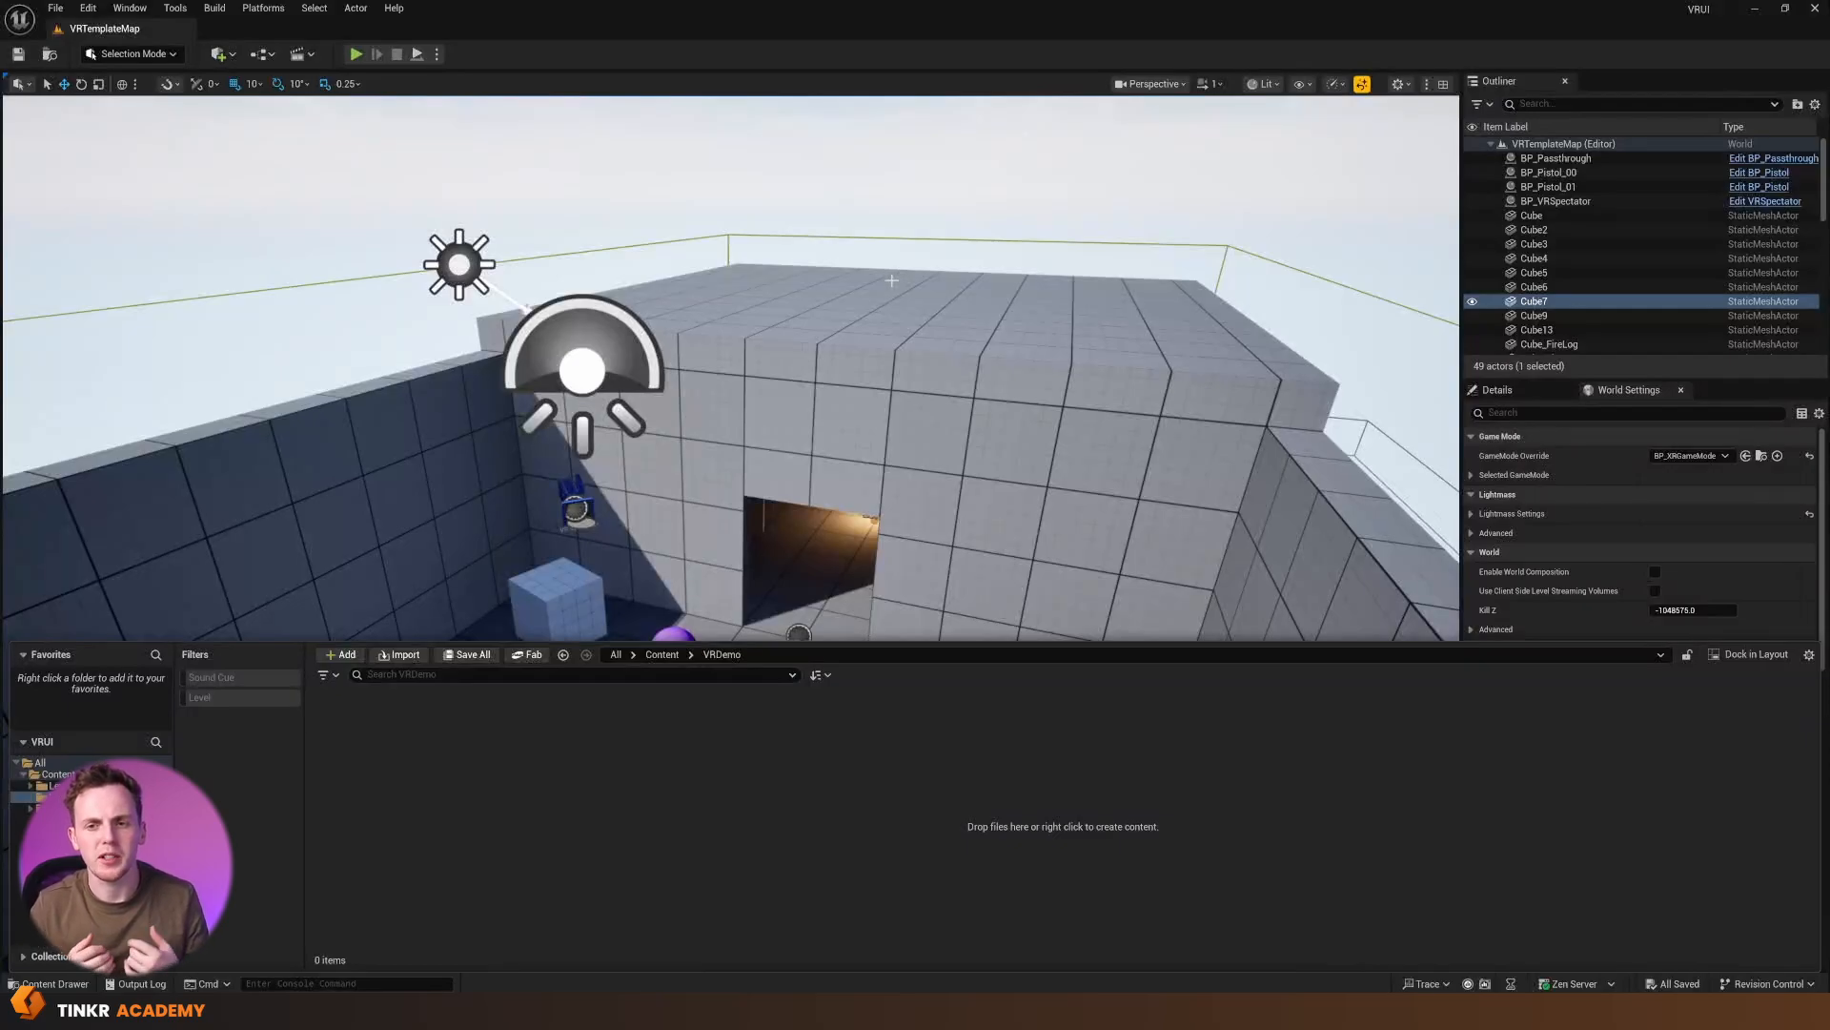
Create a Widget Blueprint with User Widget as the parent class and name it WBP_TestWidget
right_click(399, 793)
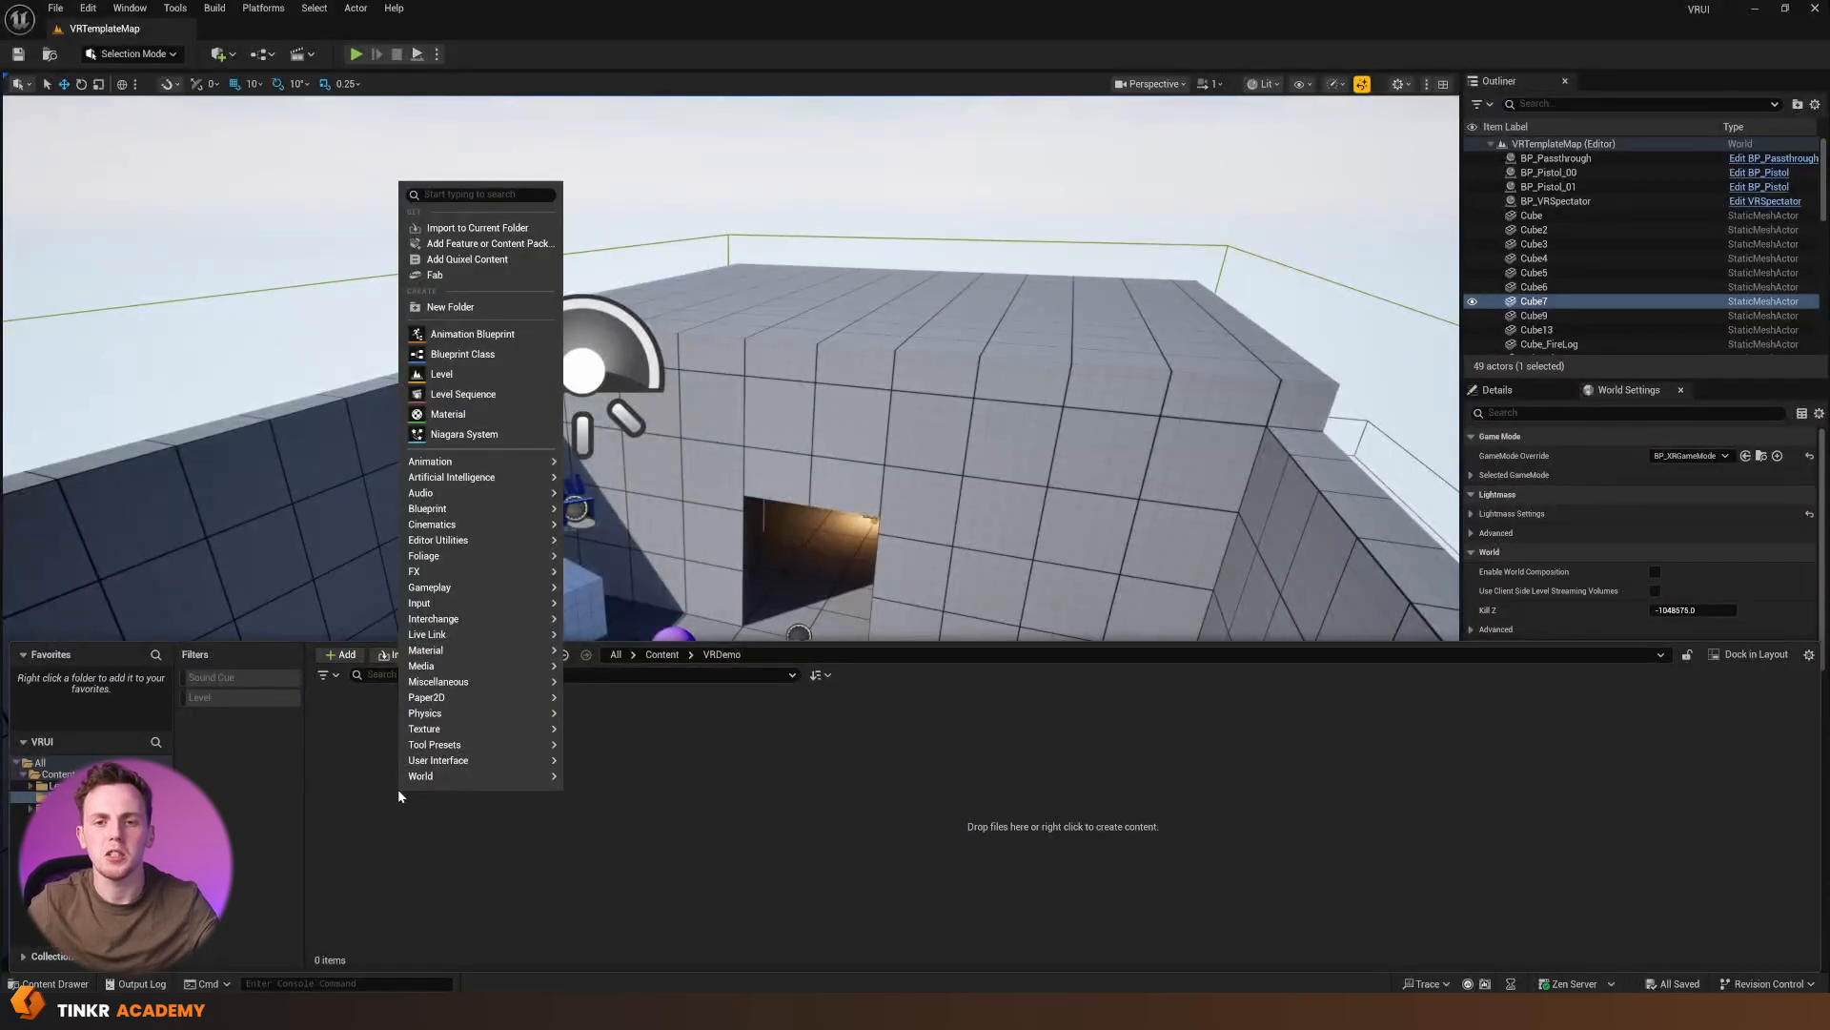
mouse_move(444, 763)
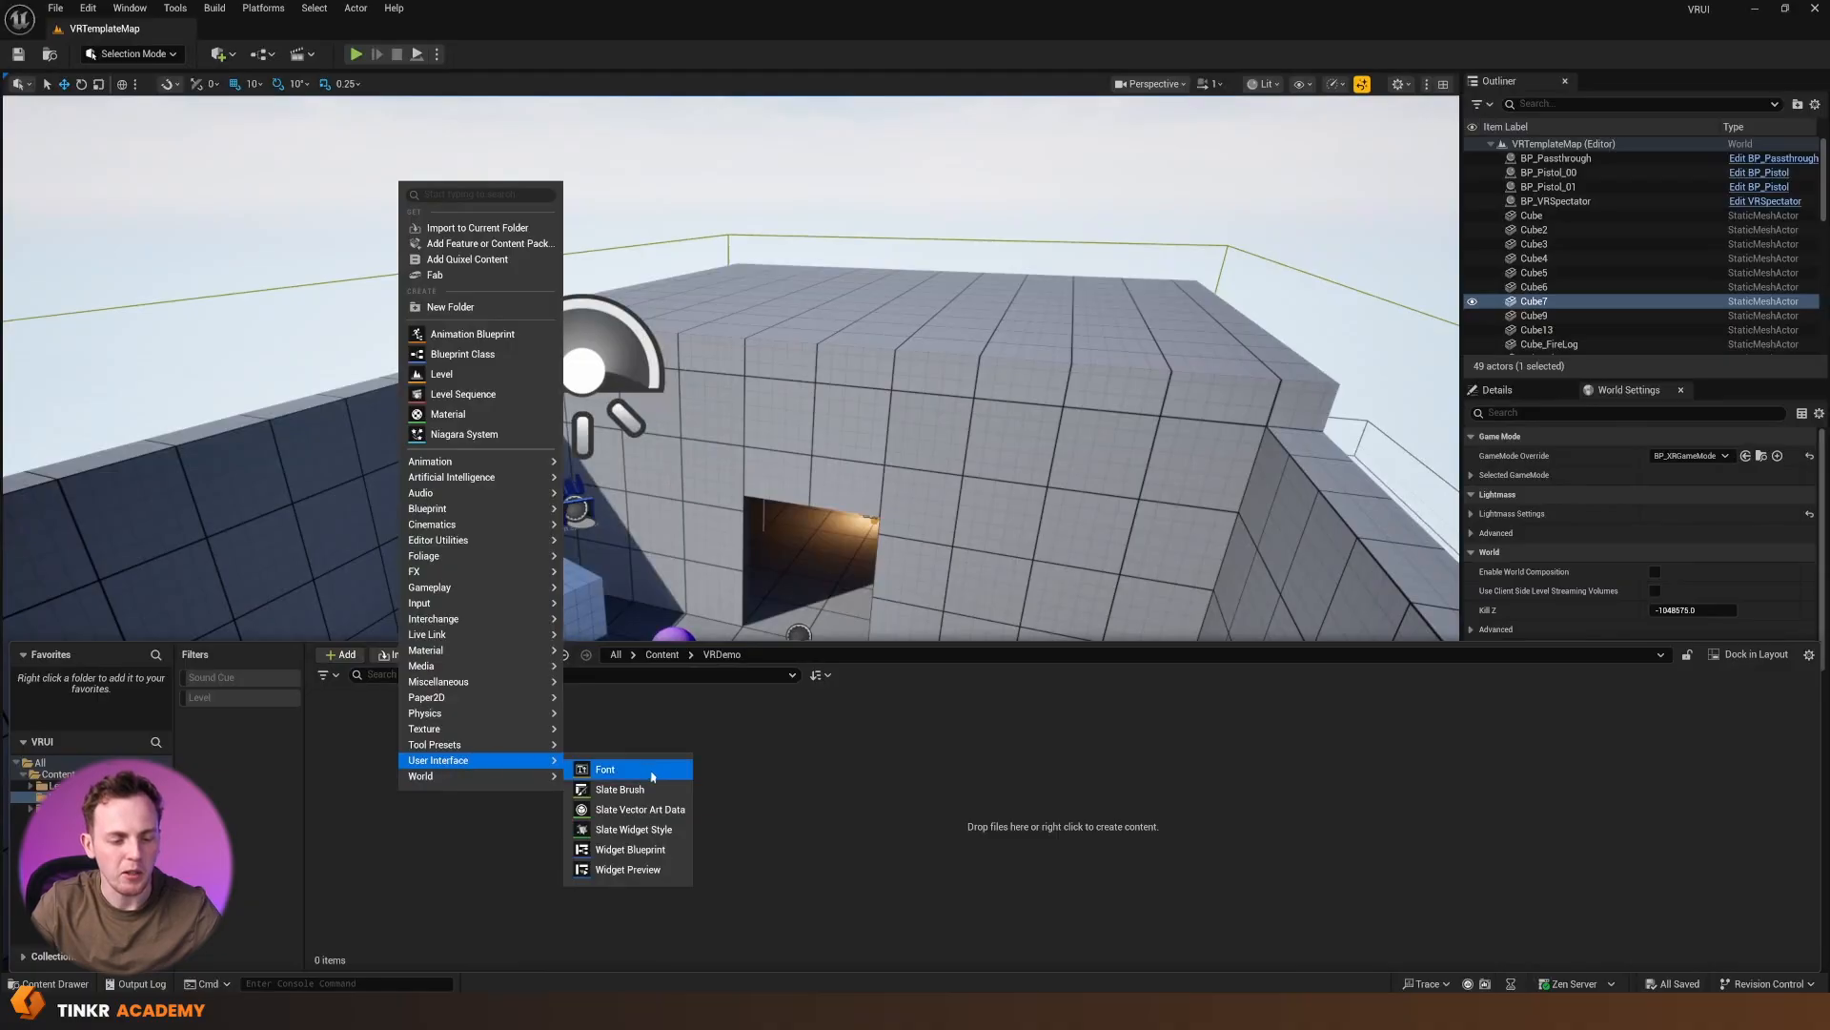
click(649, 851)
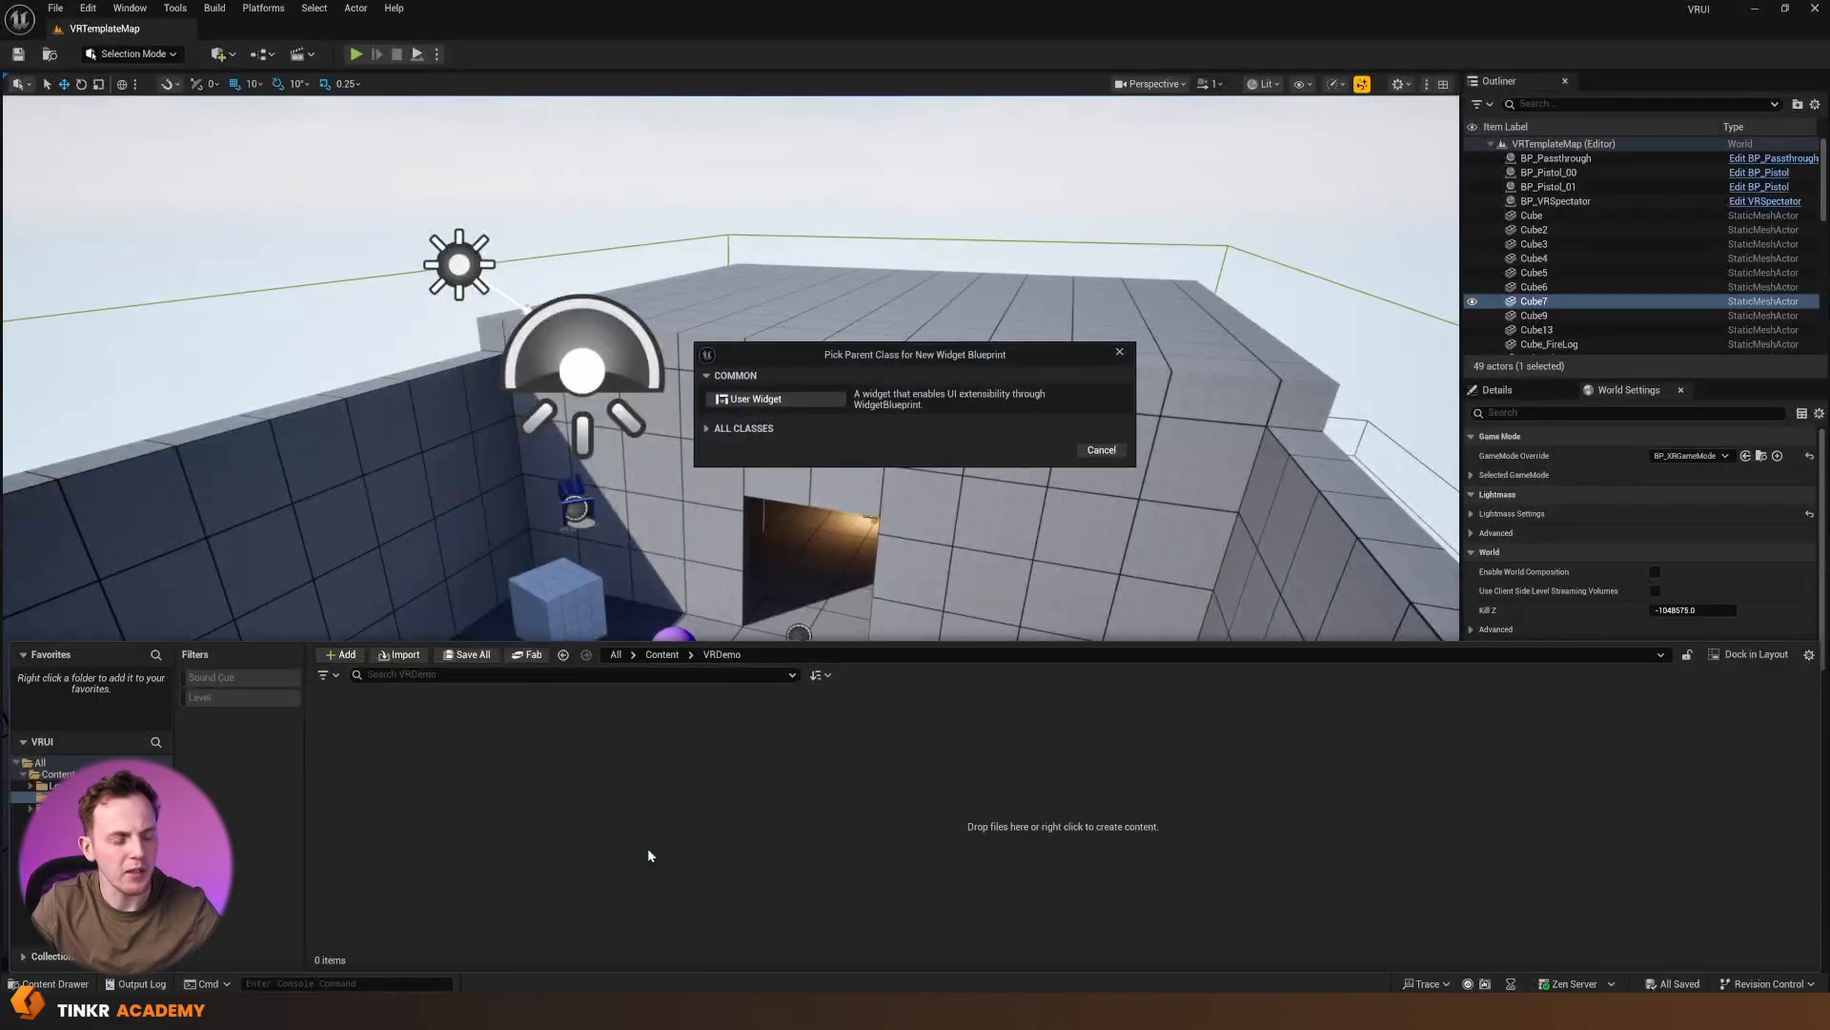
click(745, 400)
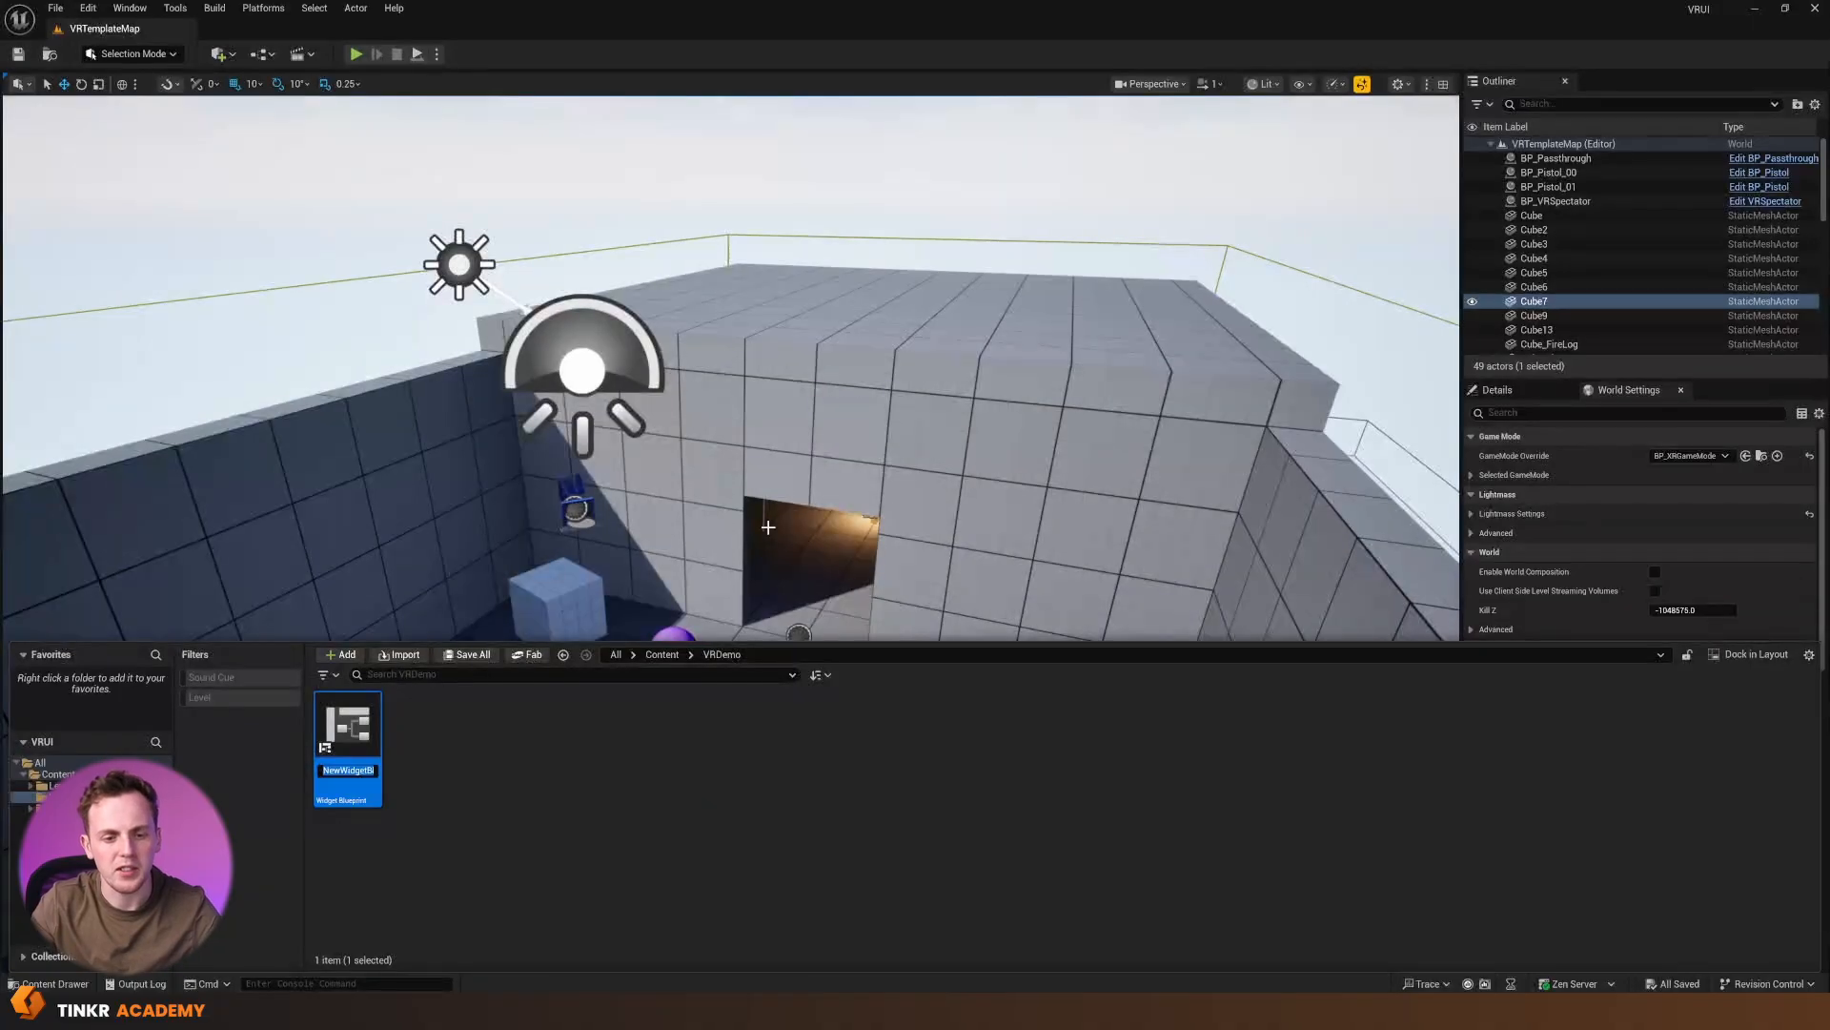
text(WBP_)
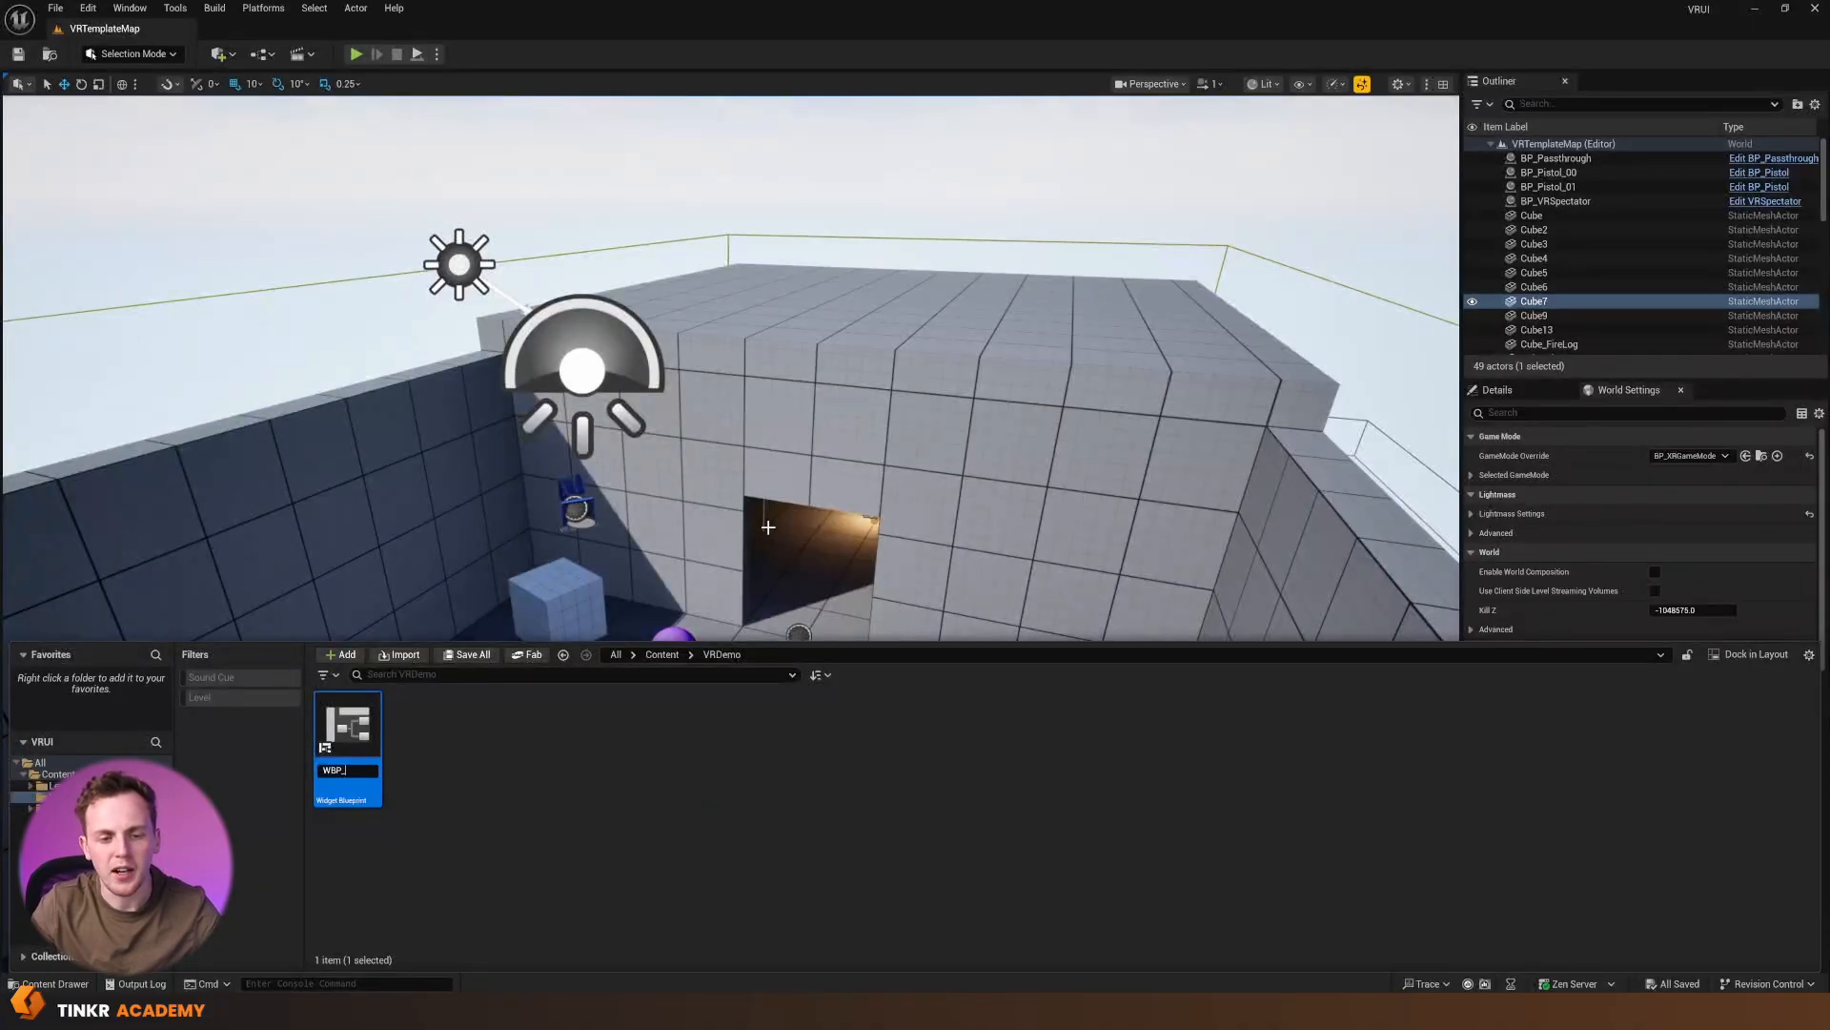
text(TestWidget)
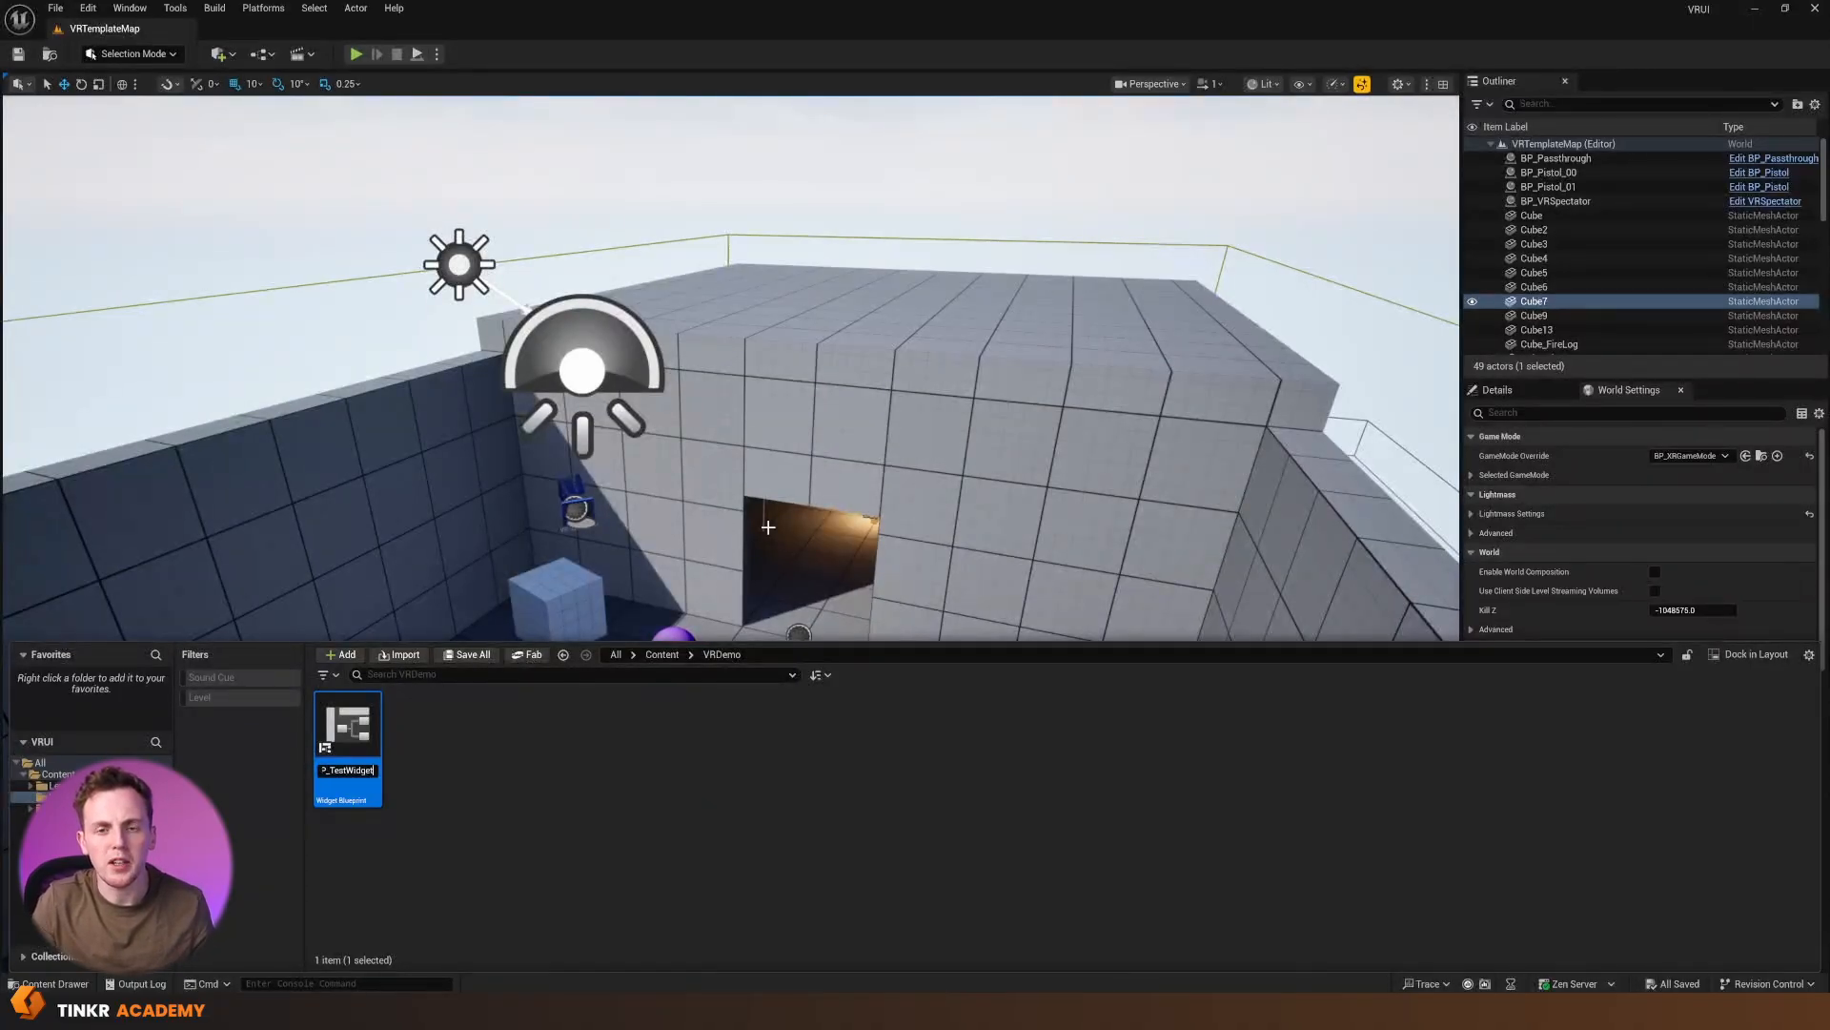
key(Return)
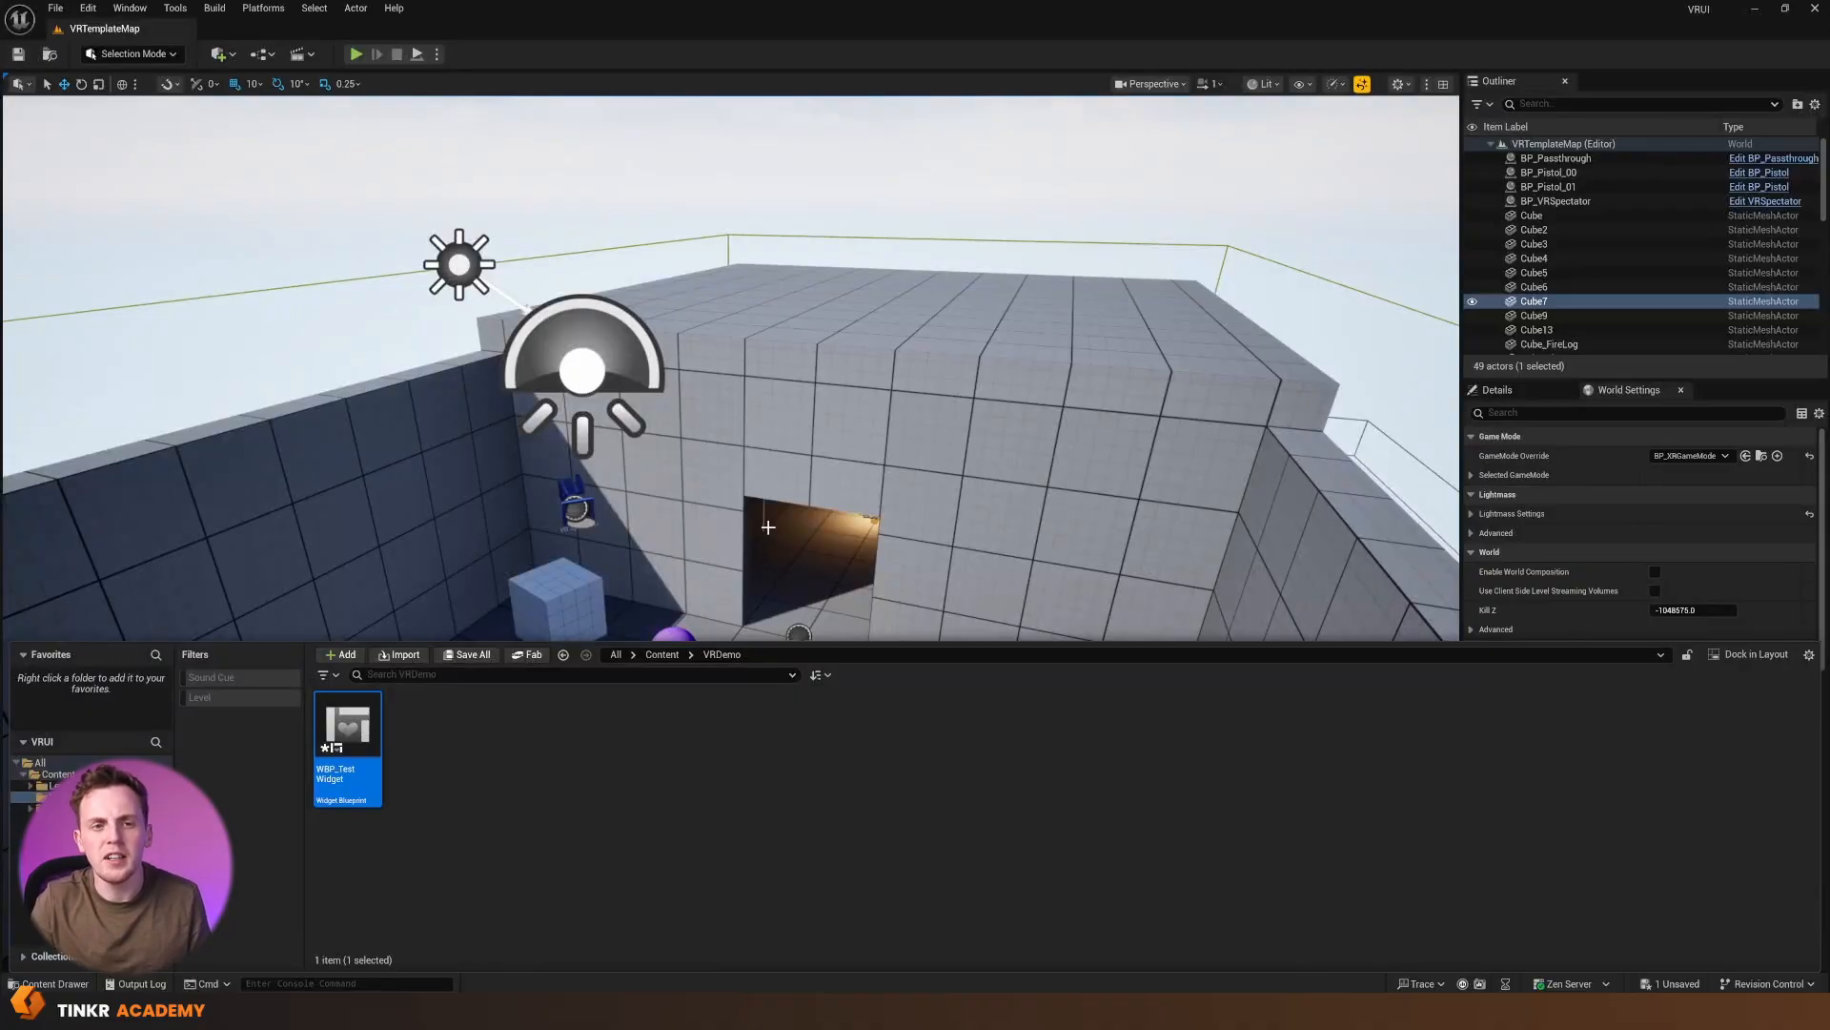
Open WBP_TestWidget, move its editor clear of the level view, and compare its Graph and Designer modes, ending in Designer
double_click(351, 734)
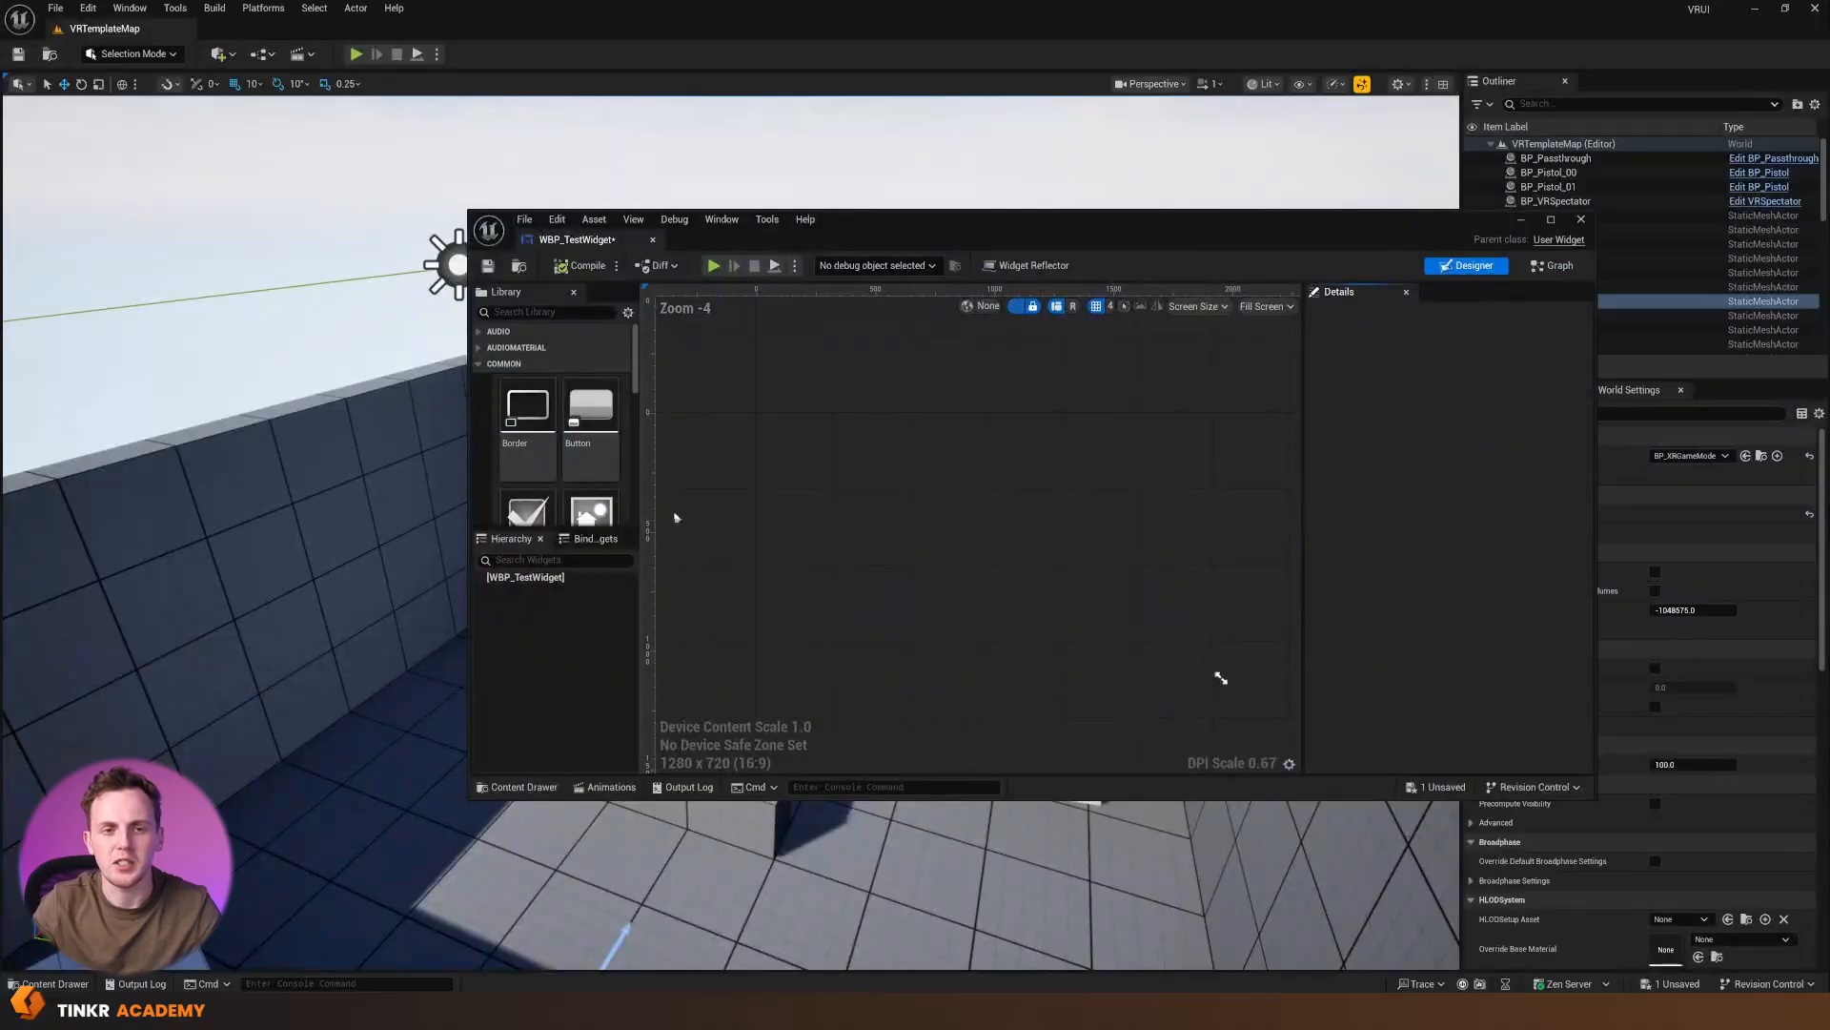
drag(848, 236, 562, 139)
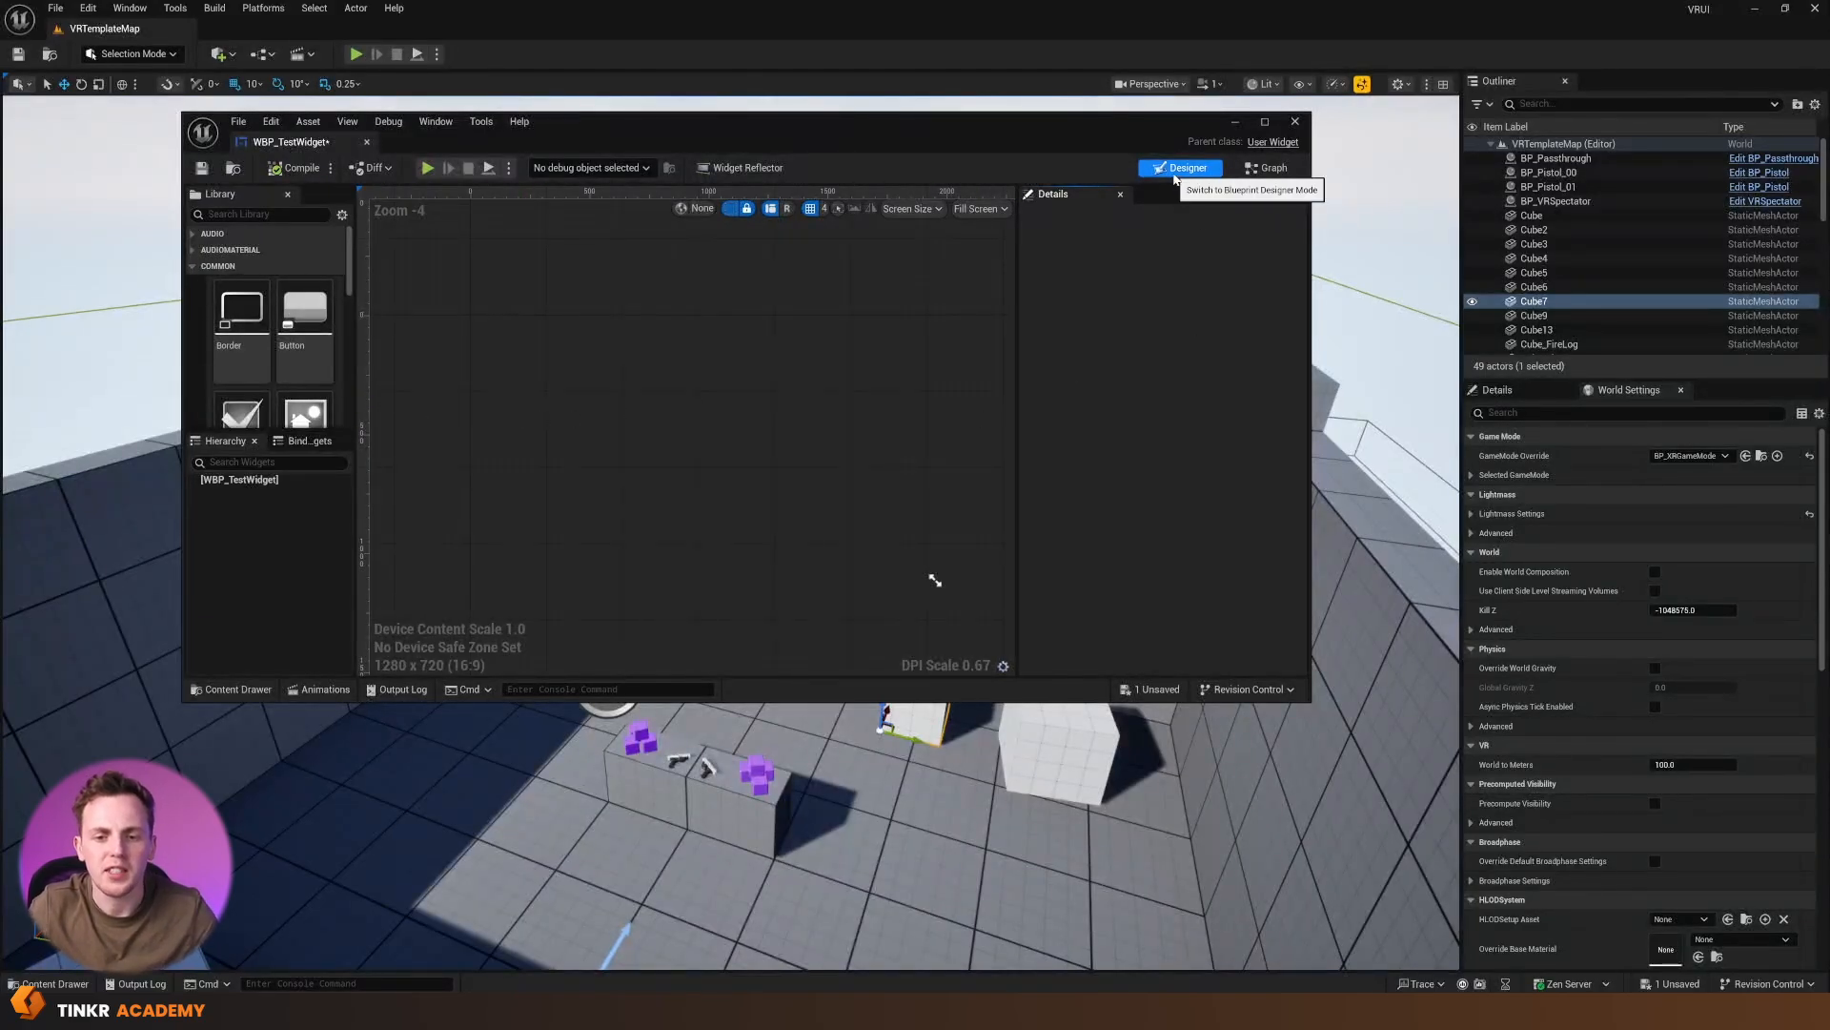
click(1268, 168)
click(1173, 170)
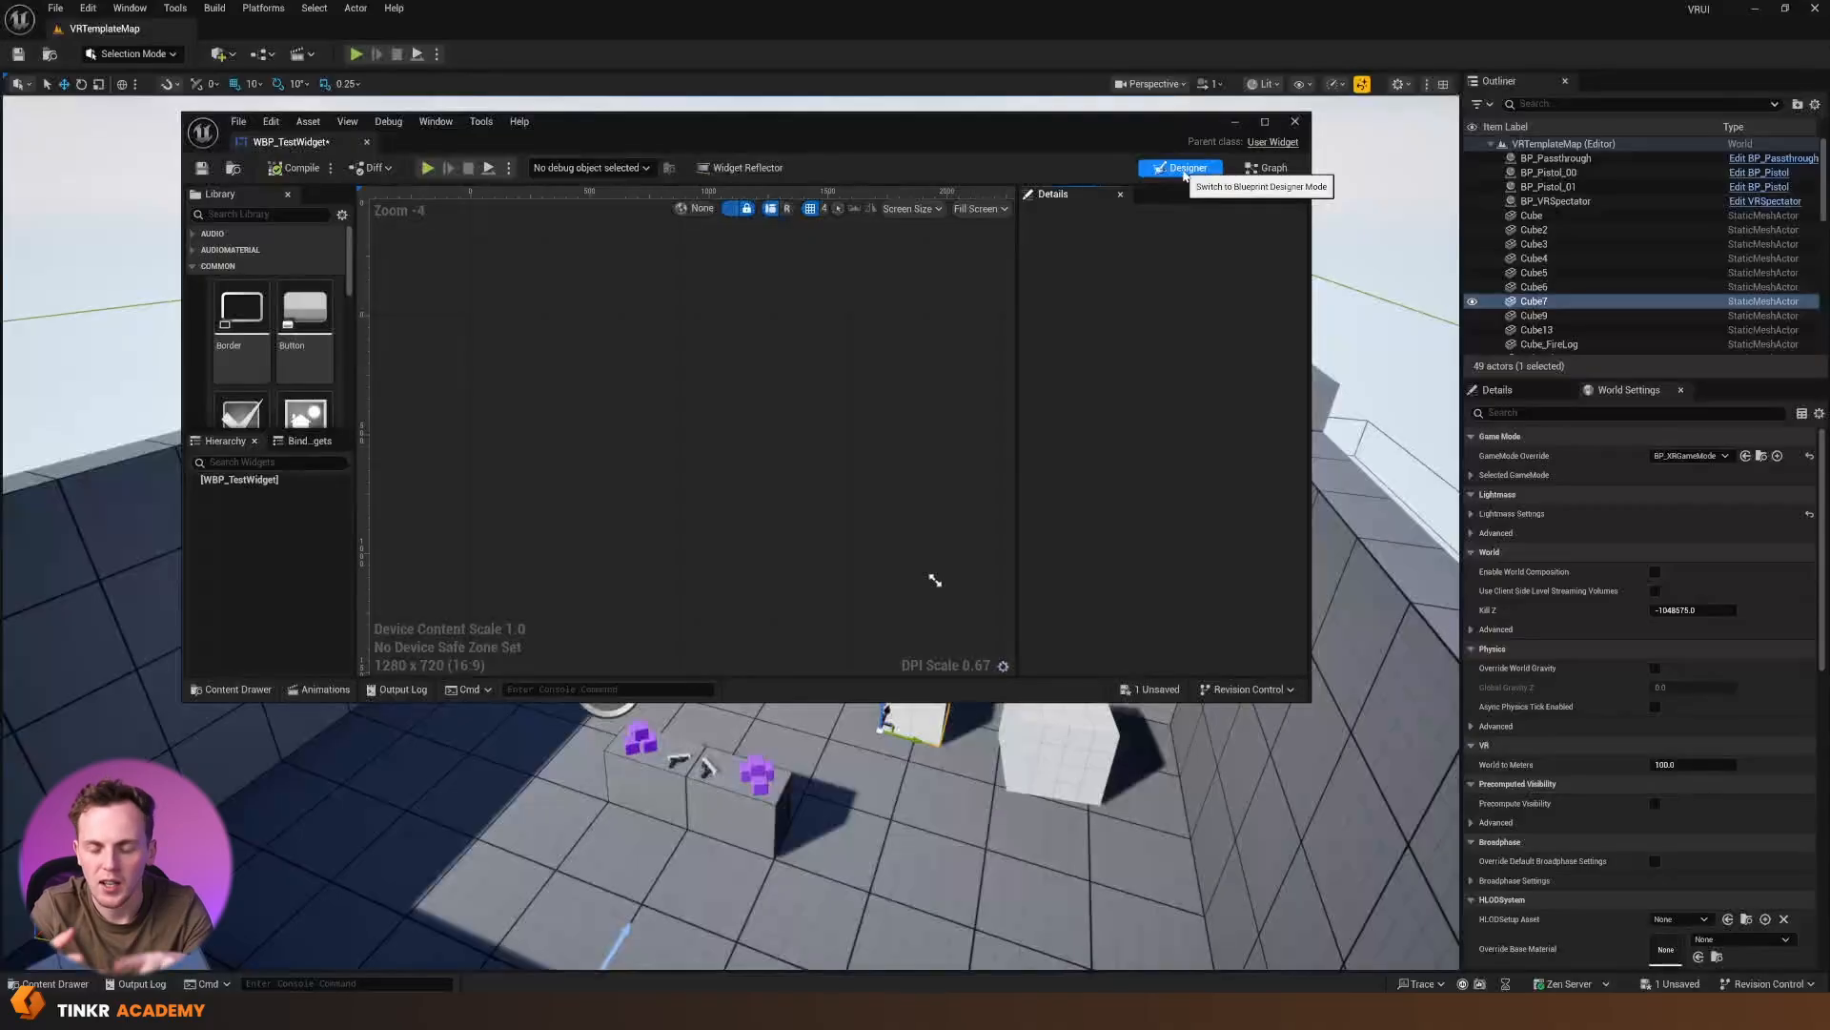
click(1259, 169)
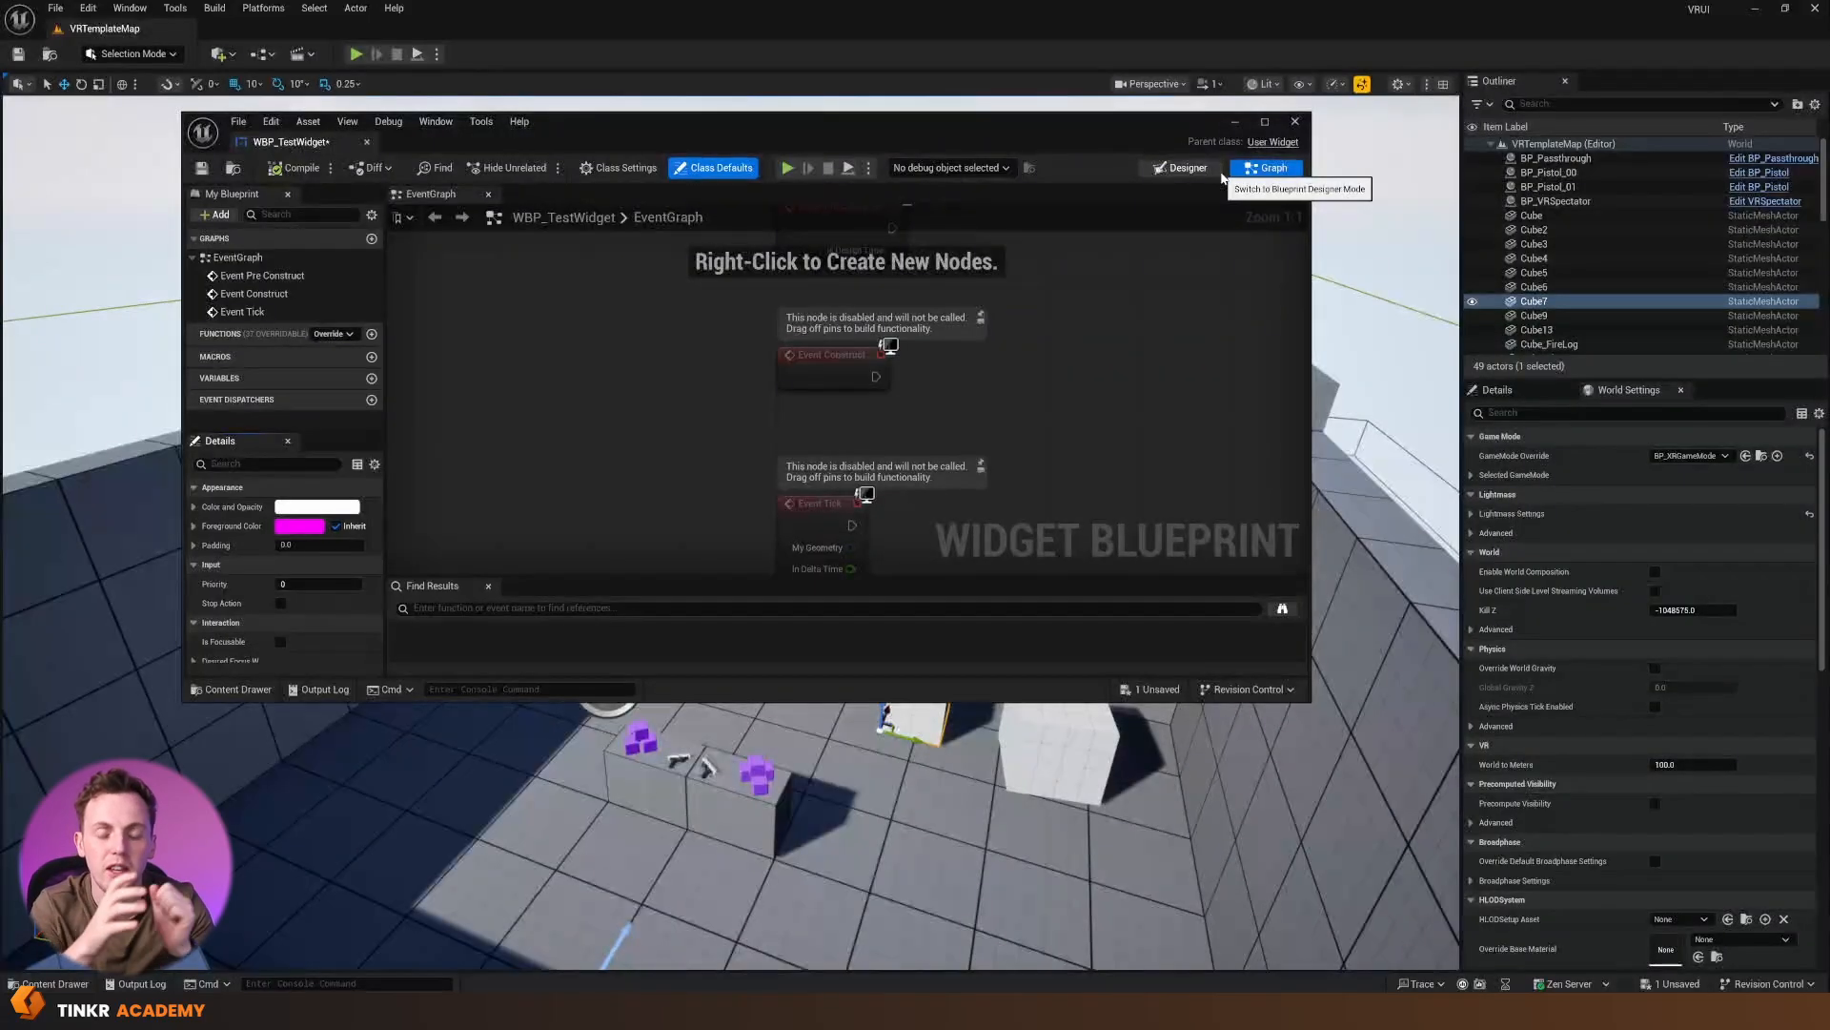
click(1220, 177)
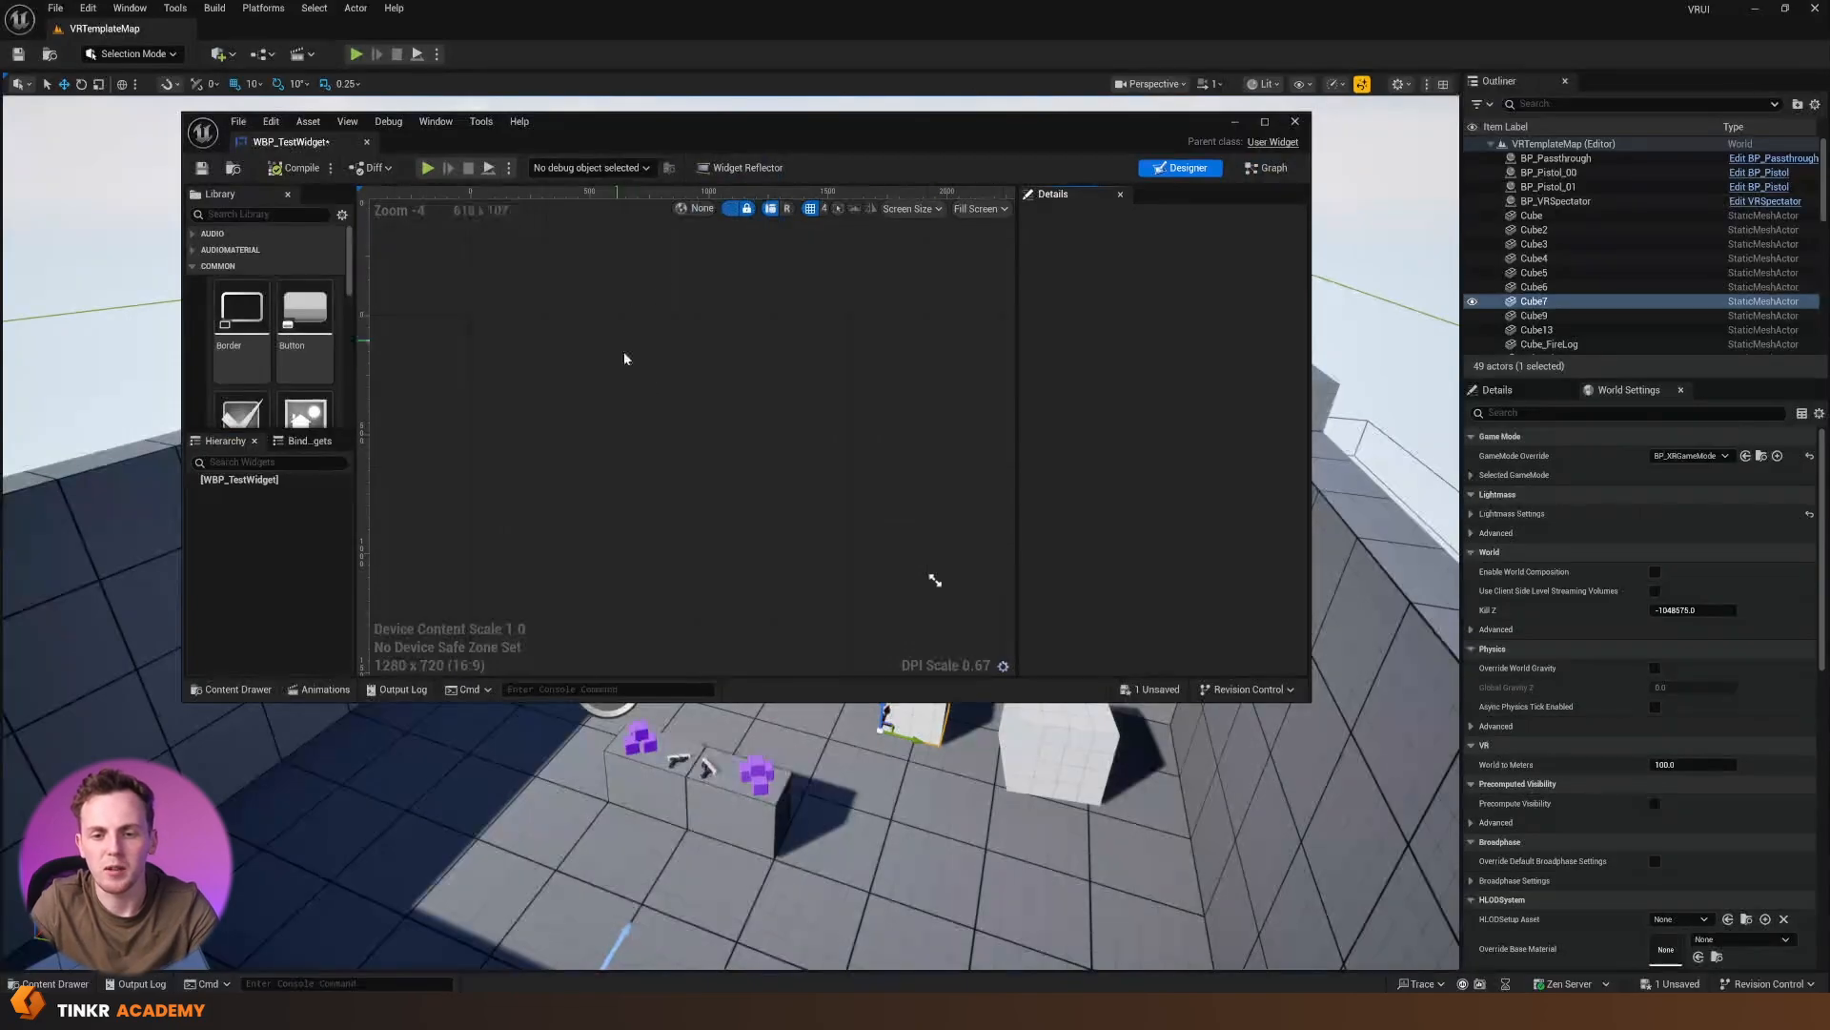
right_drag(845, 418, 610, 332)
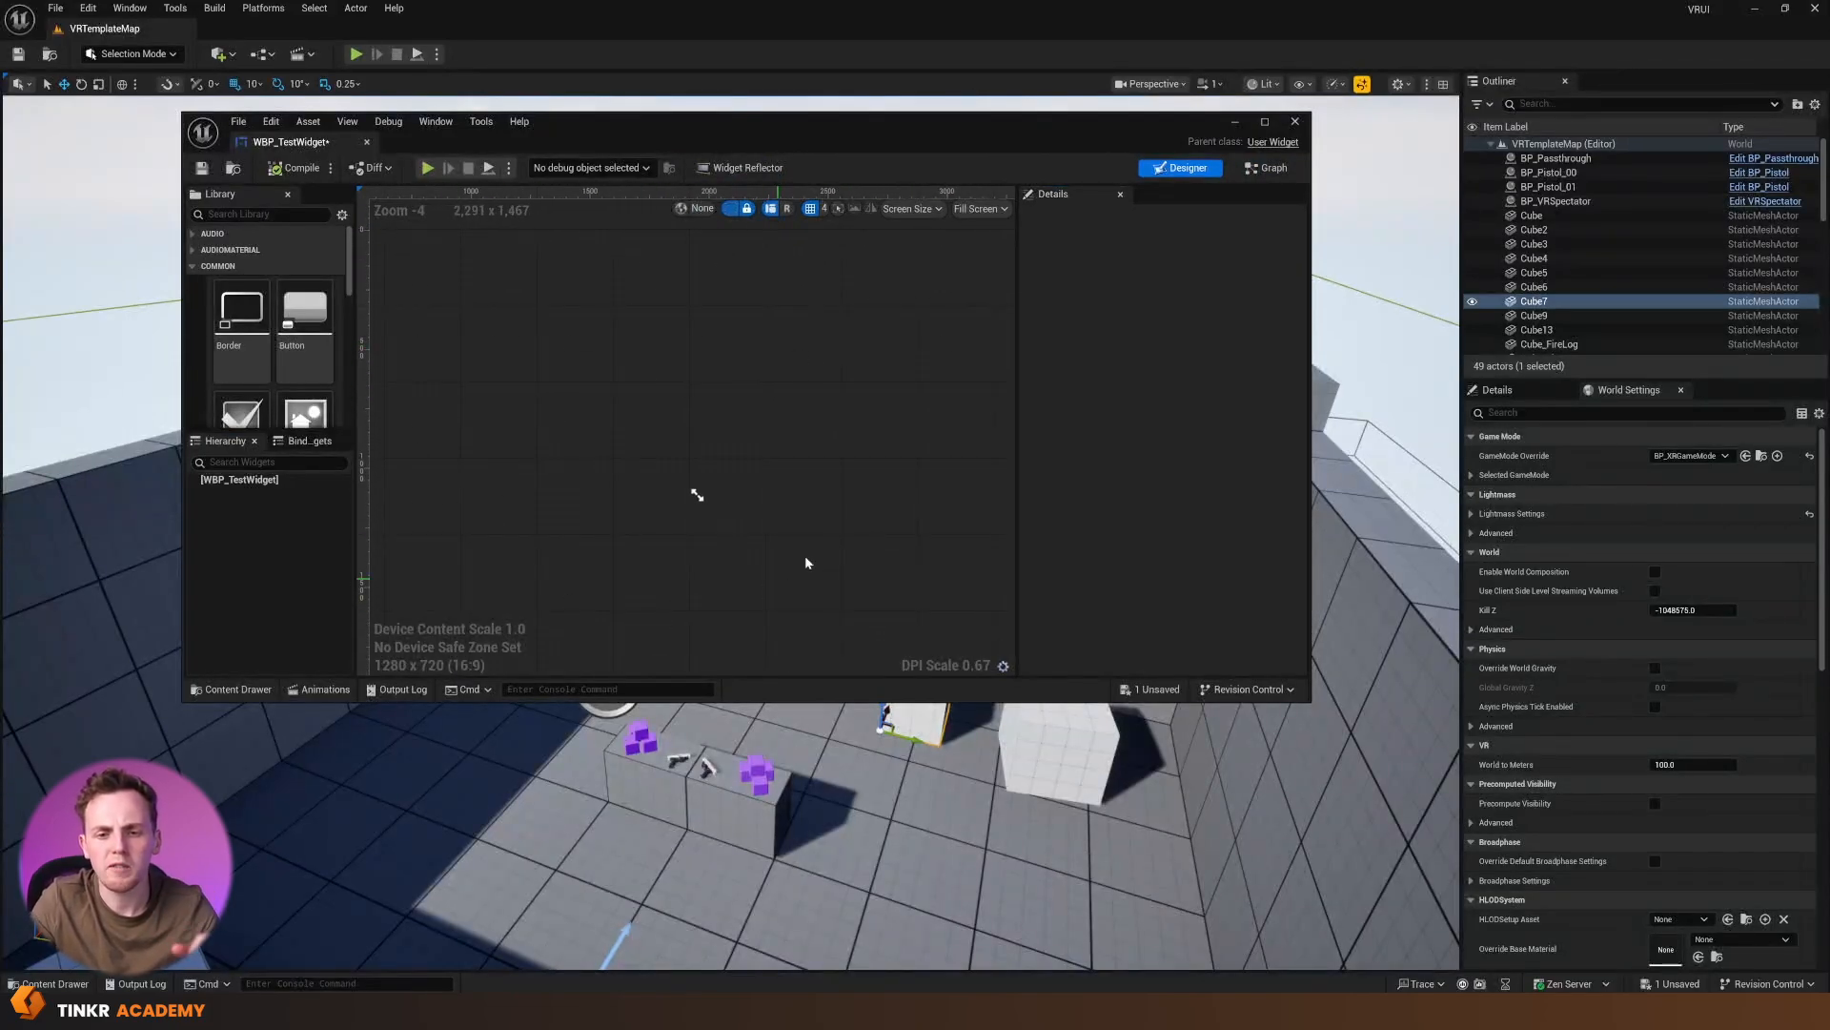
scroll(753, 448, up, 2)
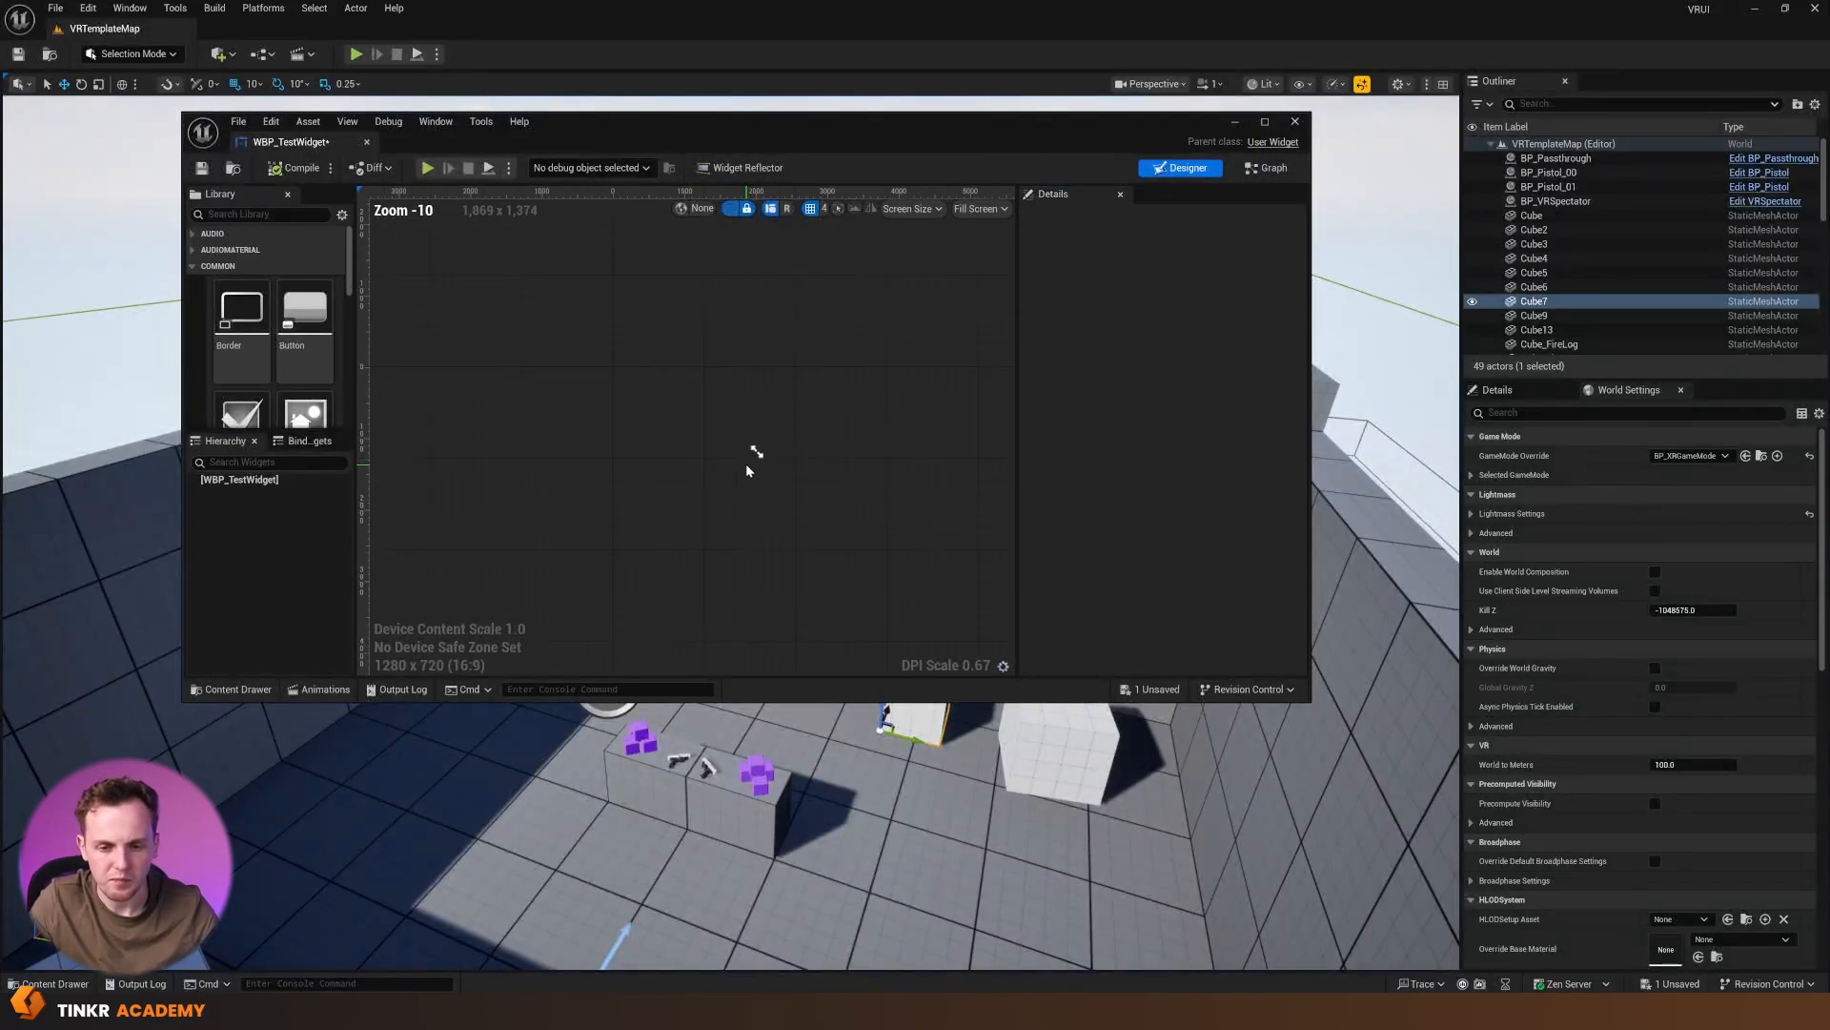
scroll(745, 459, up, 1)
scroll(745, 452, down, 1)
scroll(745, 450, up, 1)
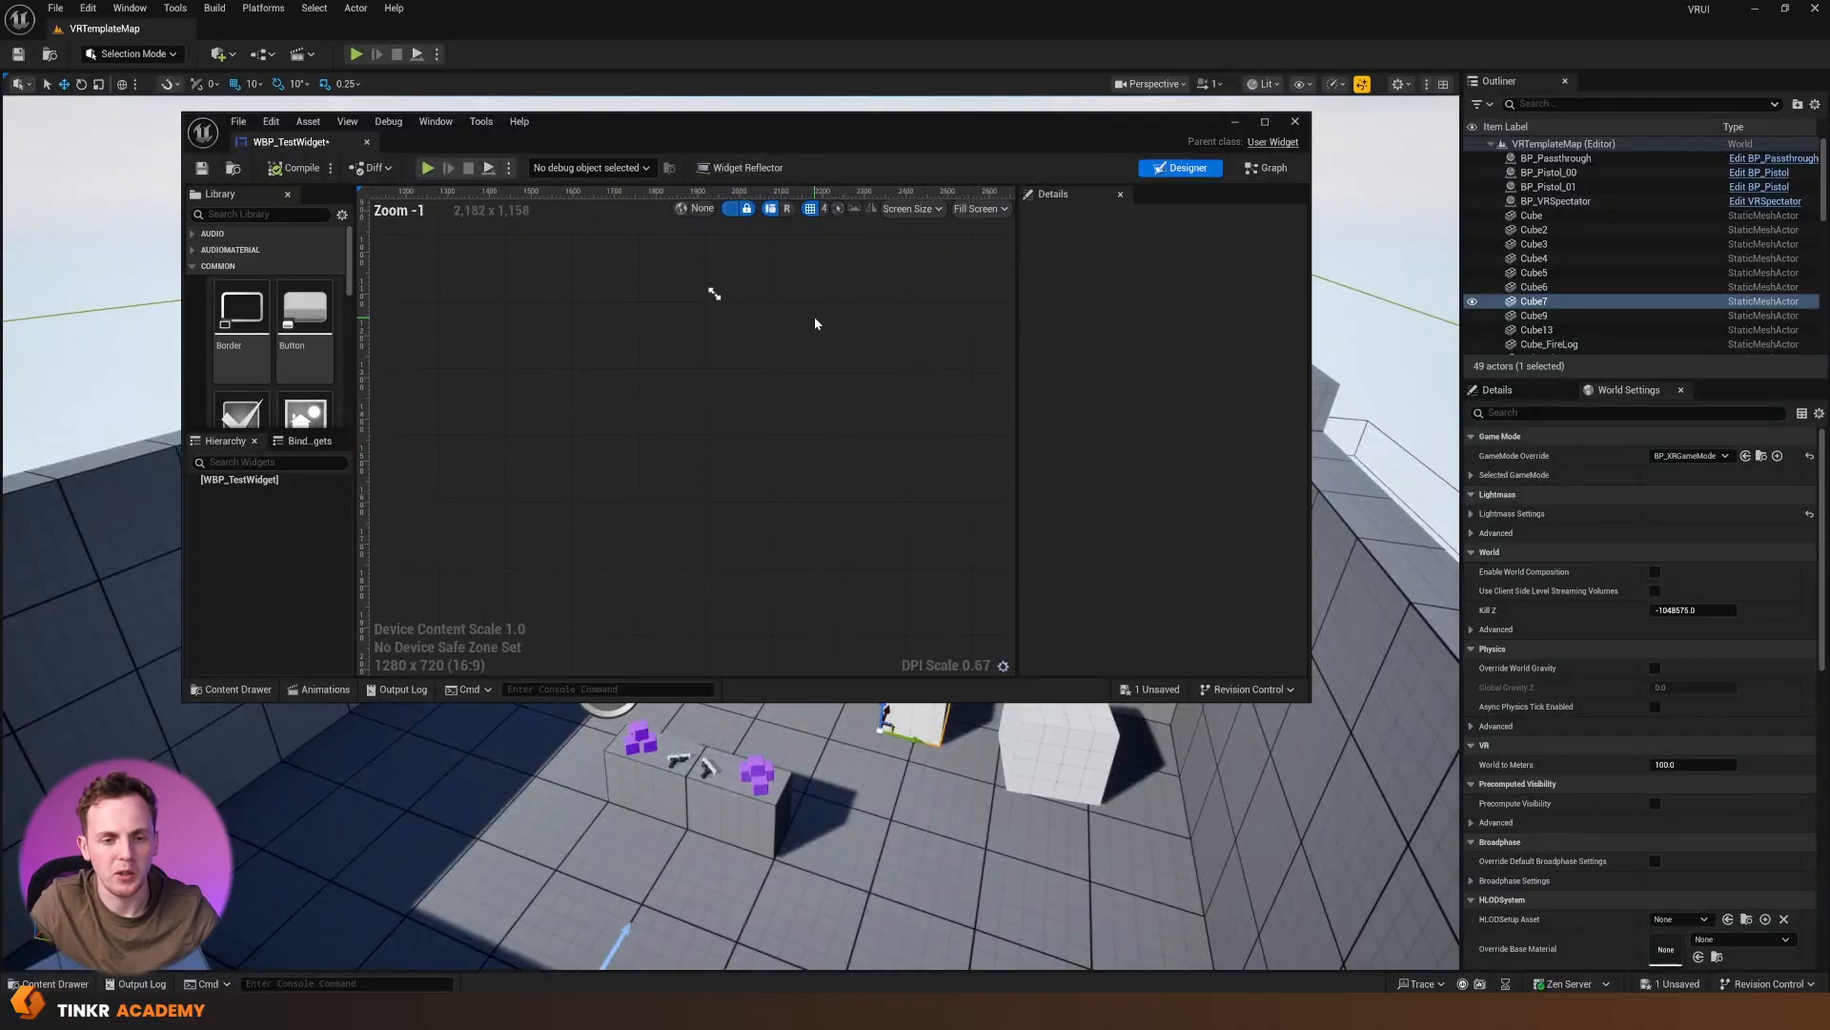
right_drag(803, 326, 934, 550)
right_drag(890, 420, 814, 322)
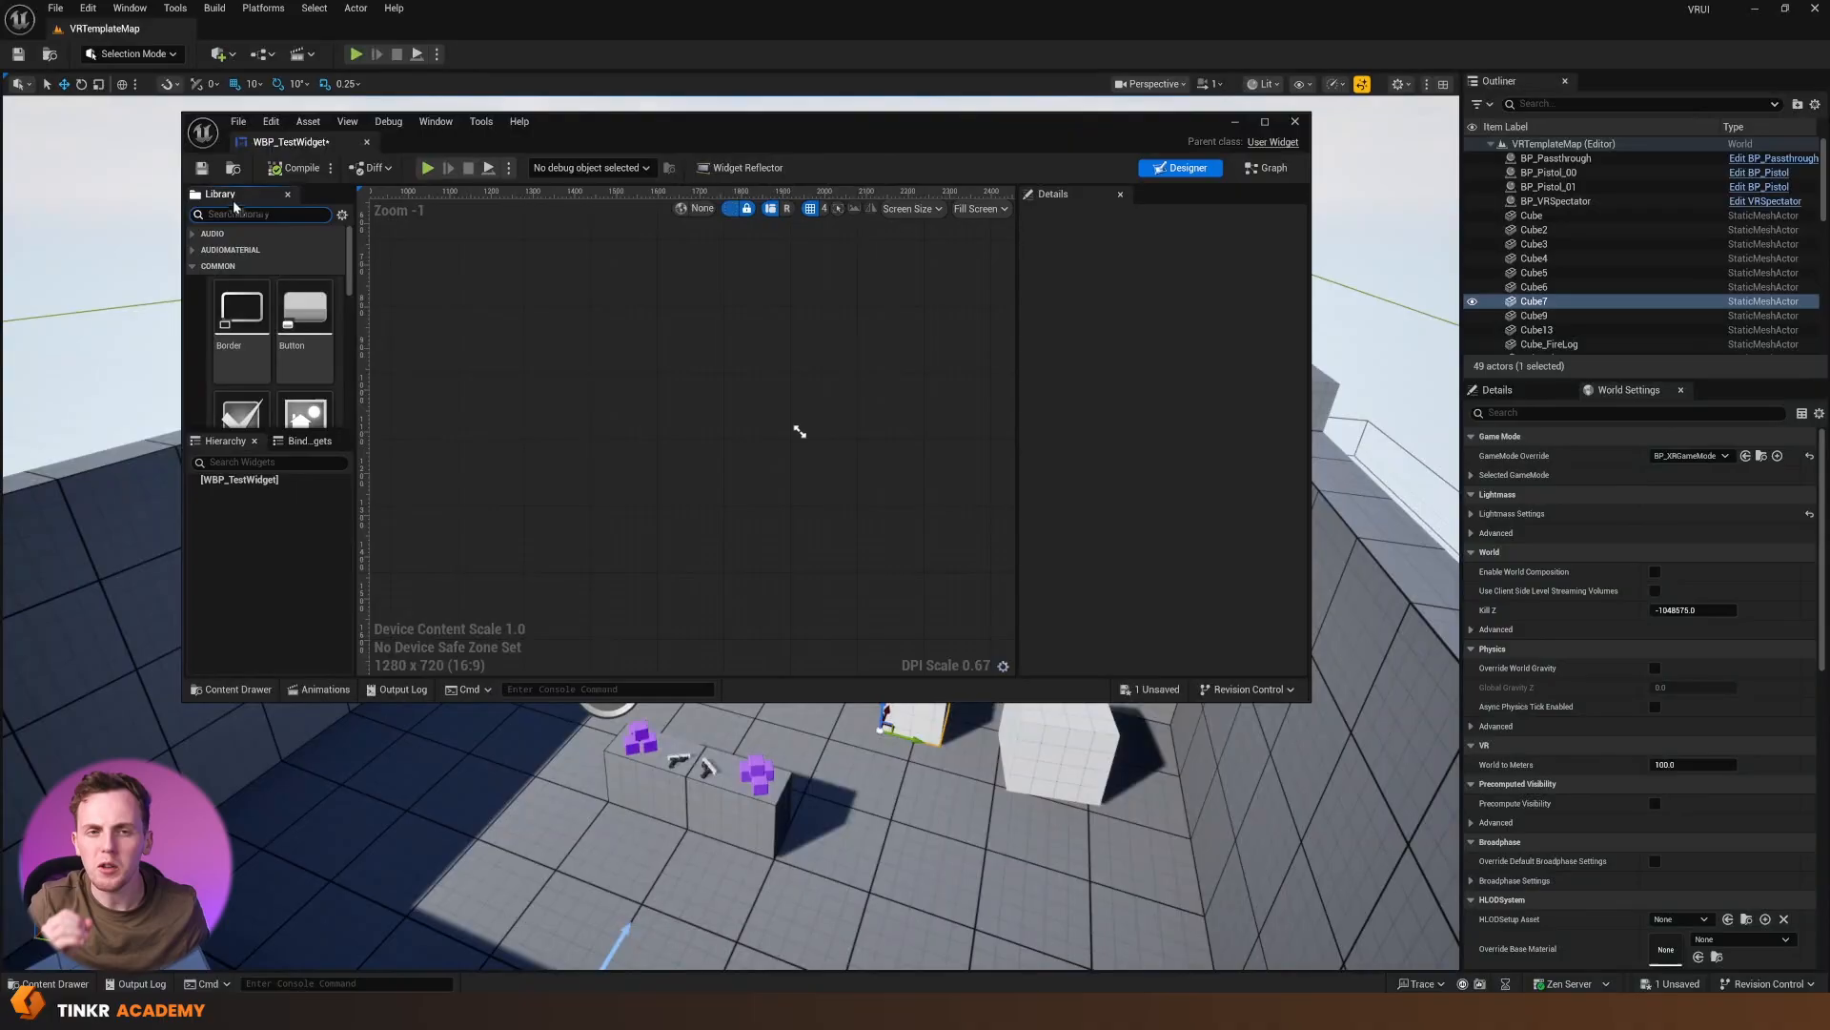
Find the Canvas Panel in the widget library and add it as the root of WBP_TestWidget
text(ca)
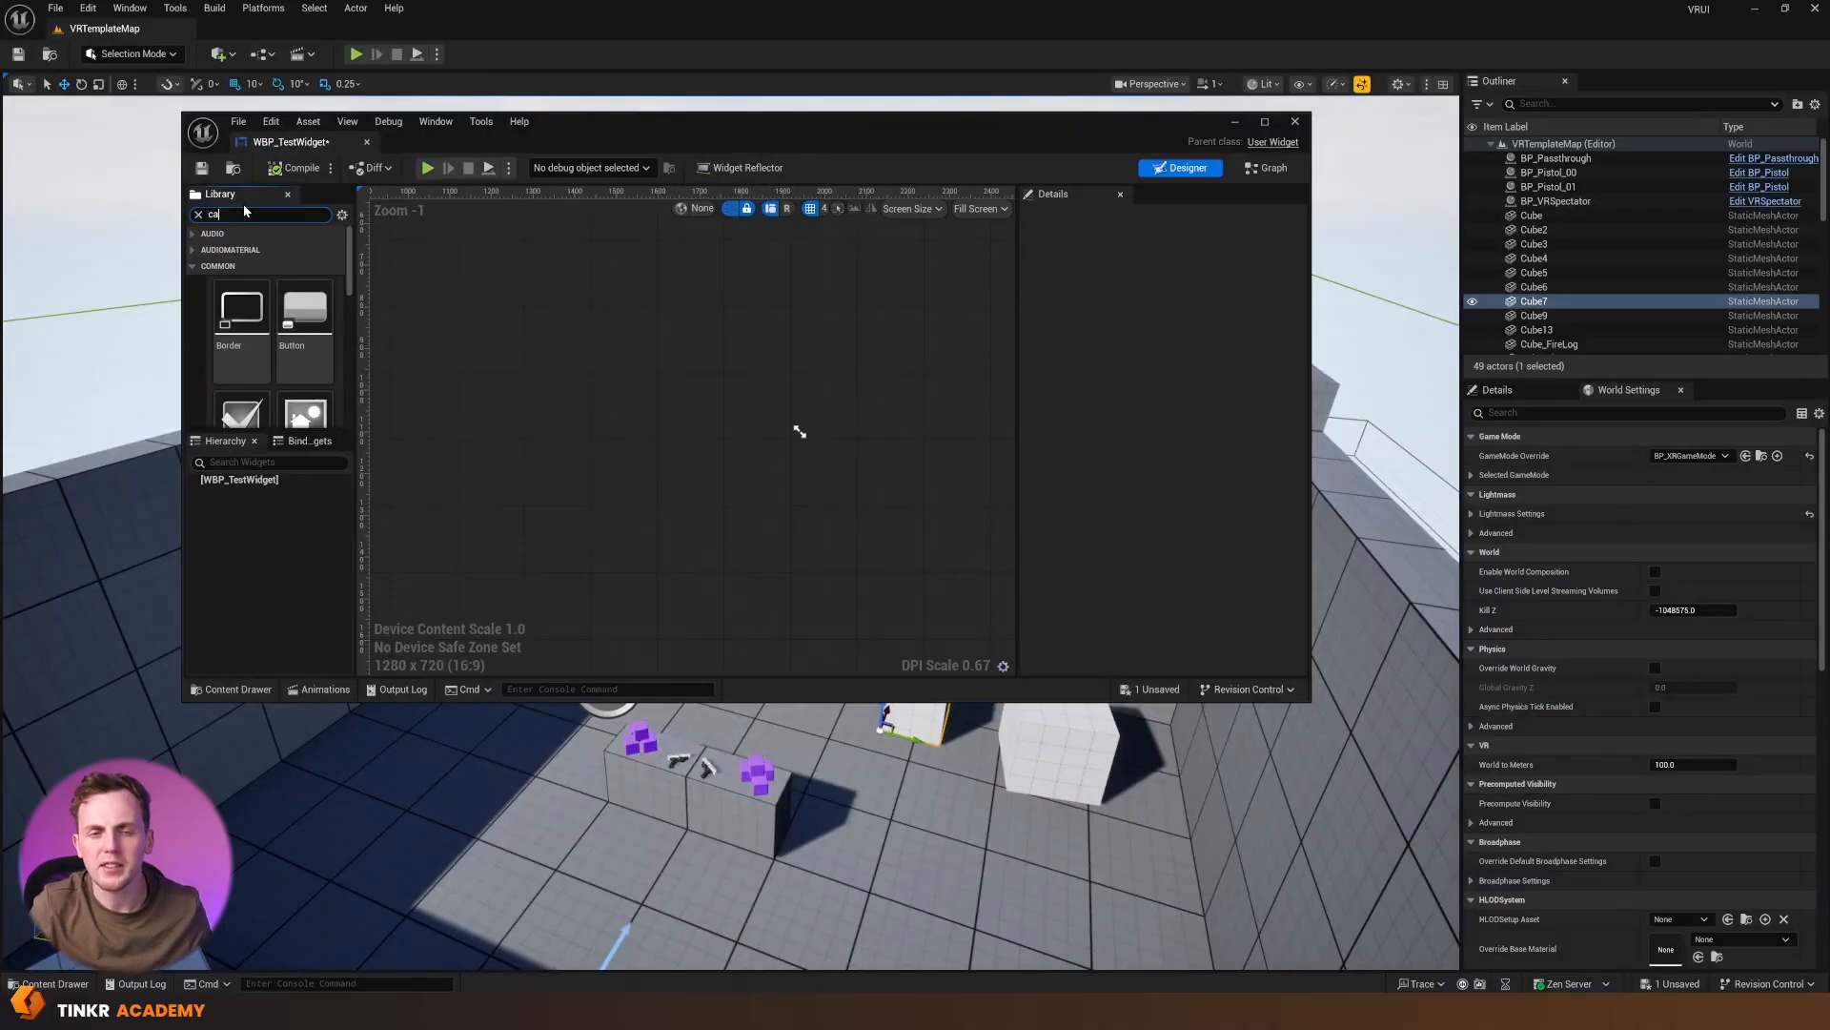
text(nvas)
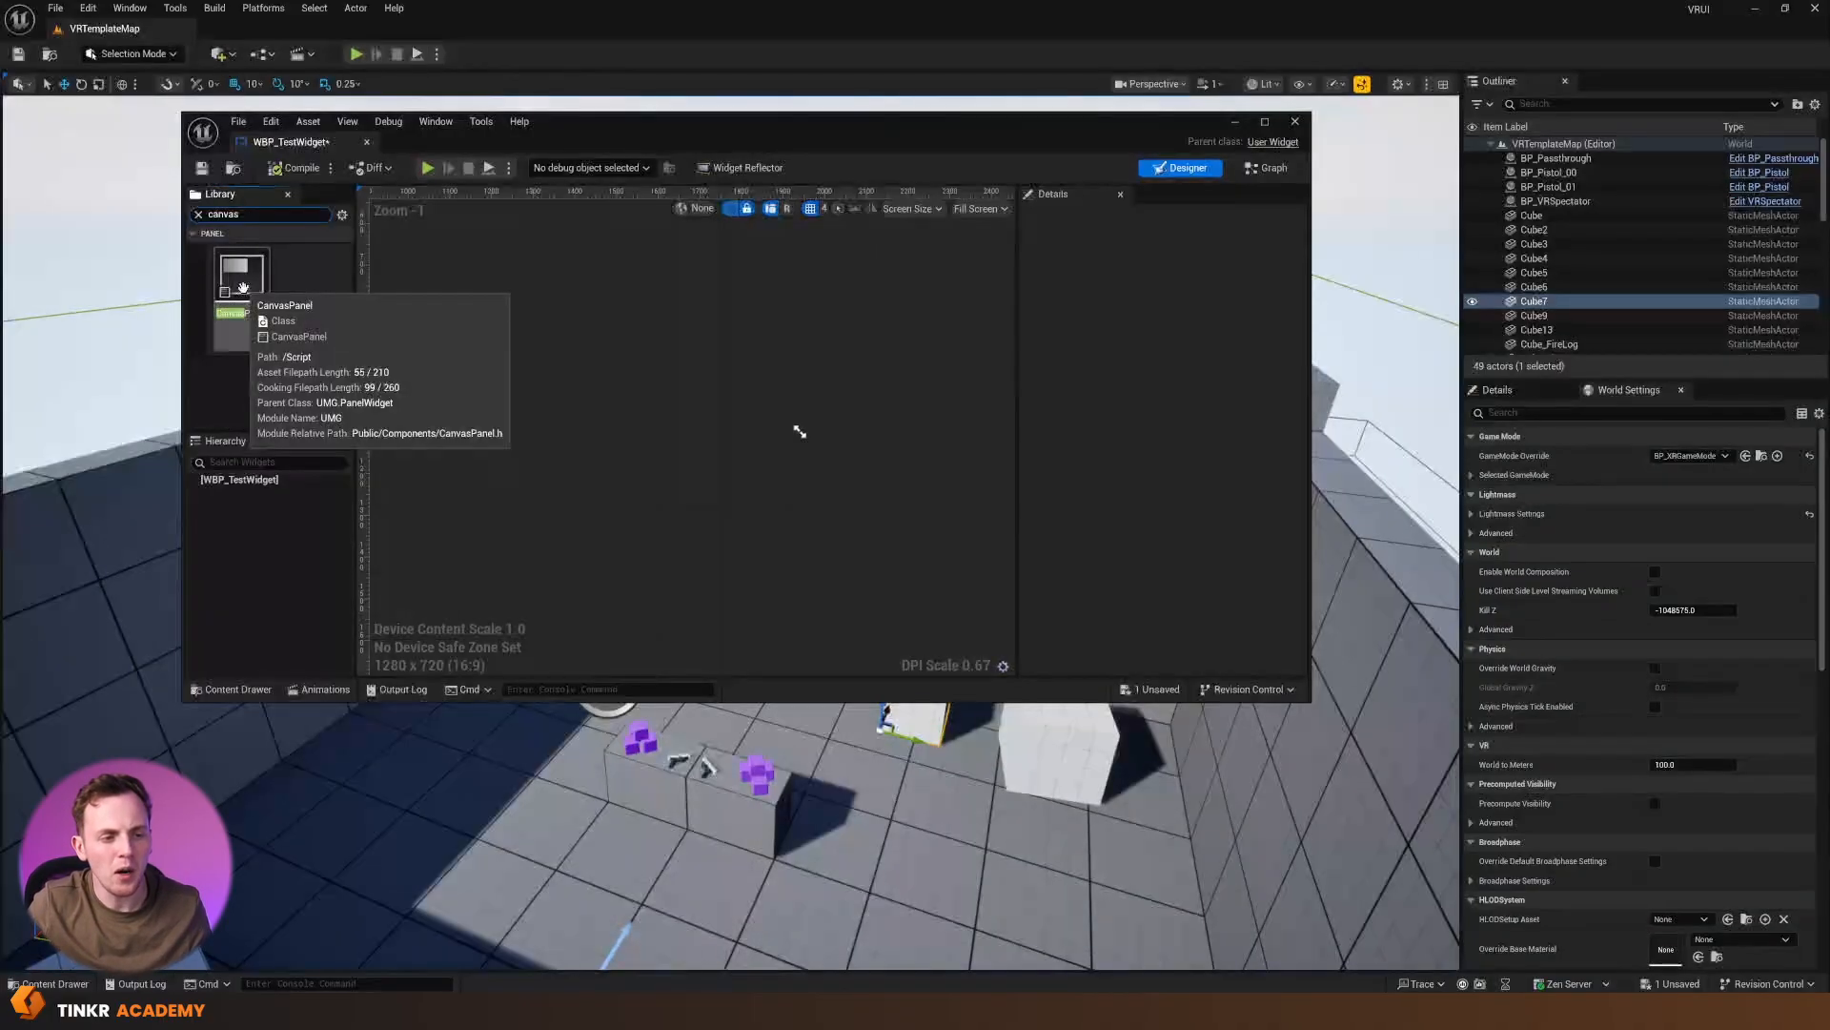
drag(243, 288, 760, 399)
scroll(787, 454, down, 4)
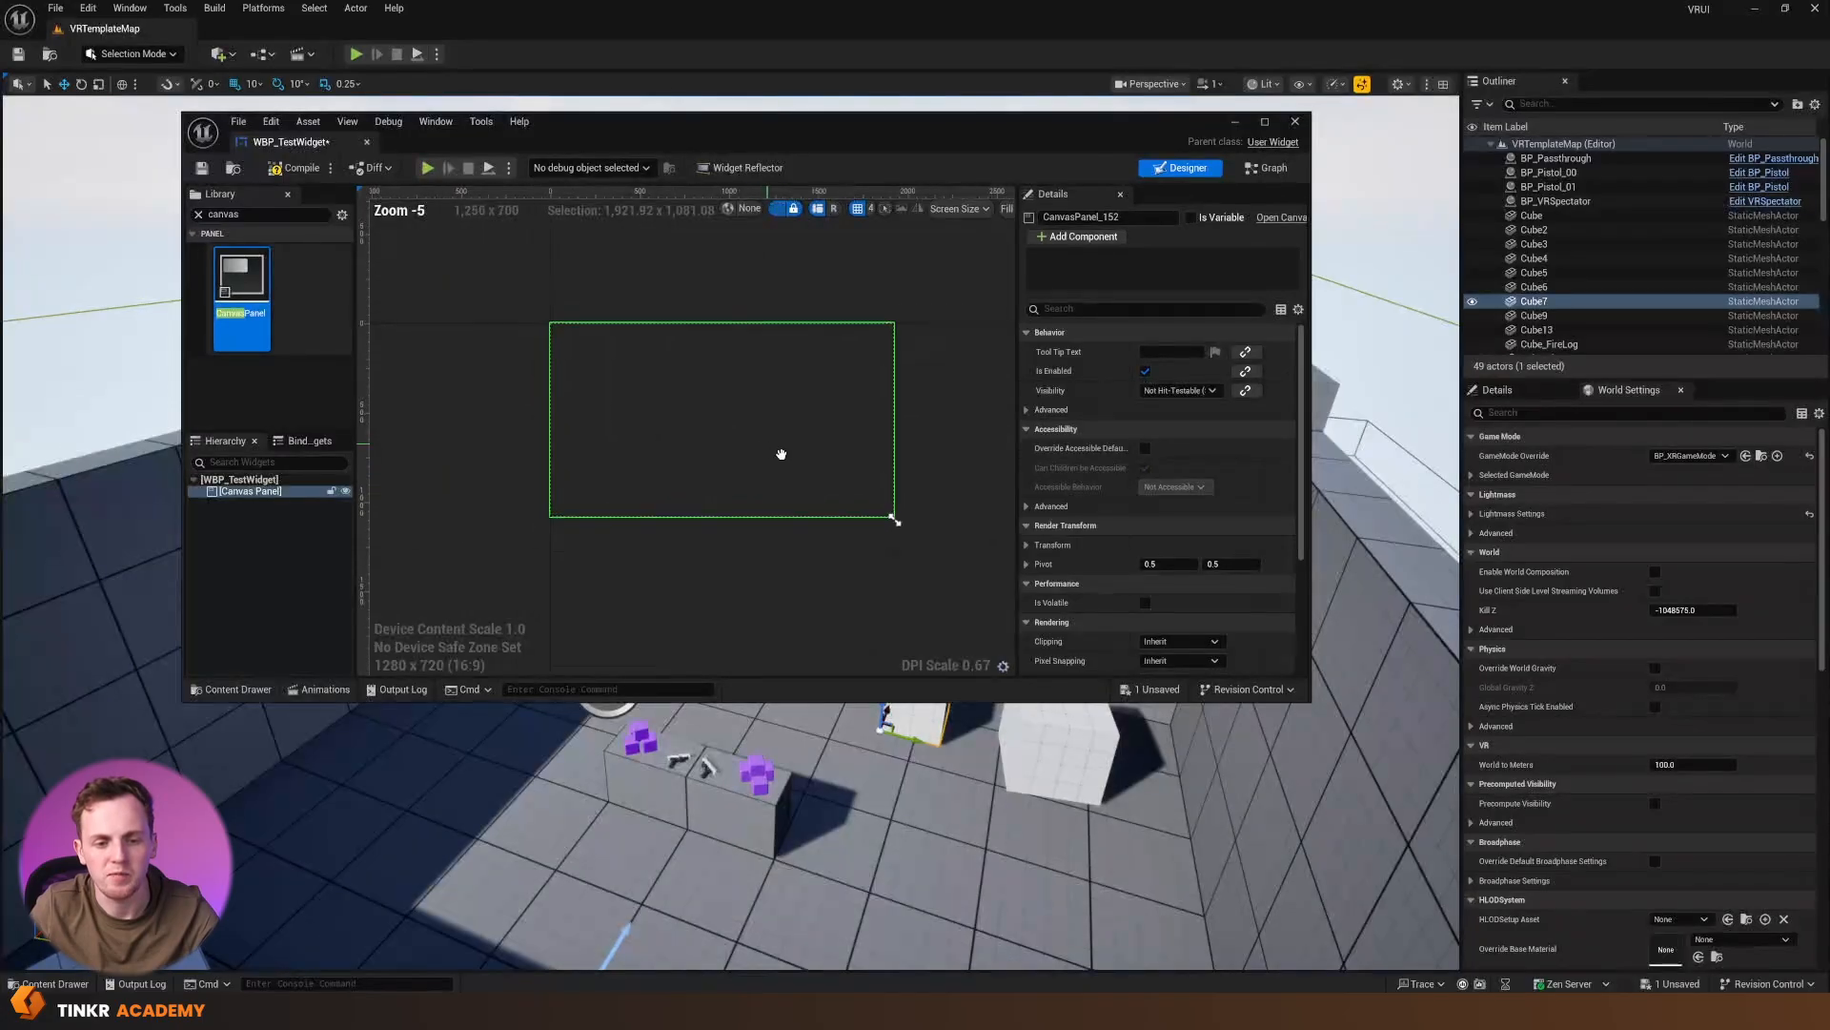
scroll(764, 446, up, 1)
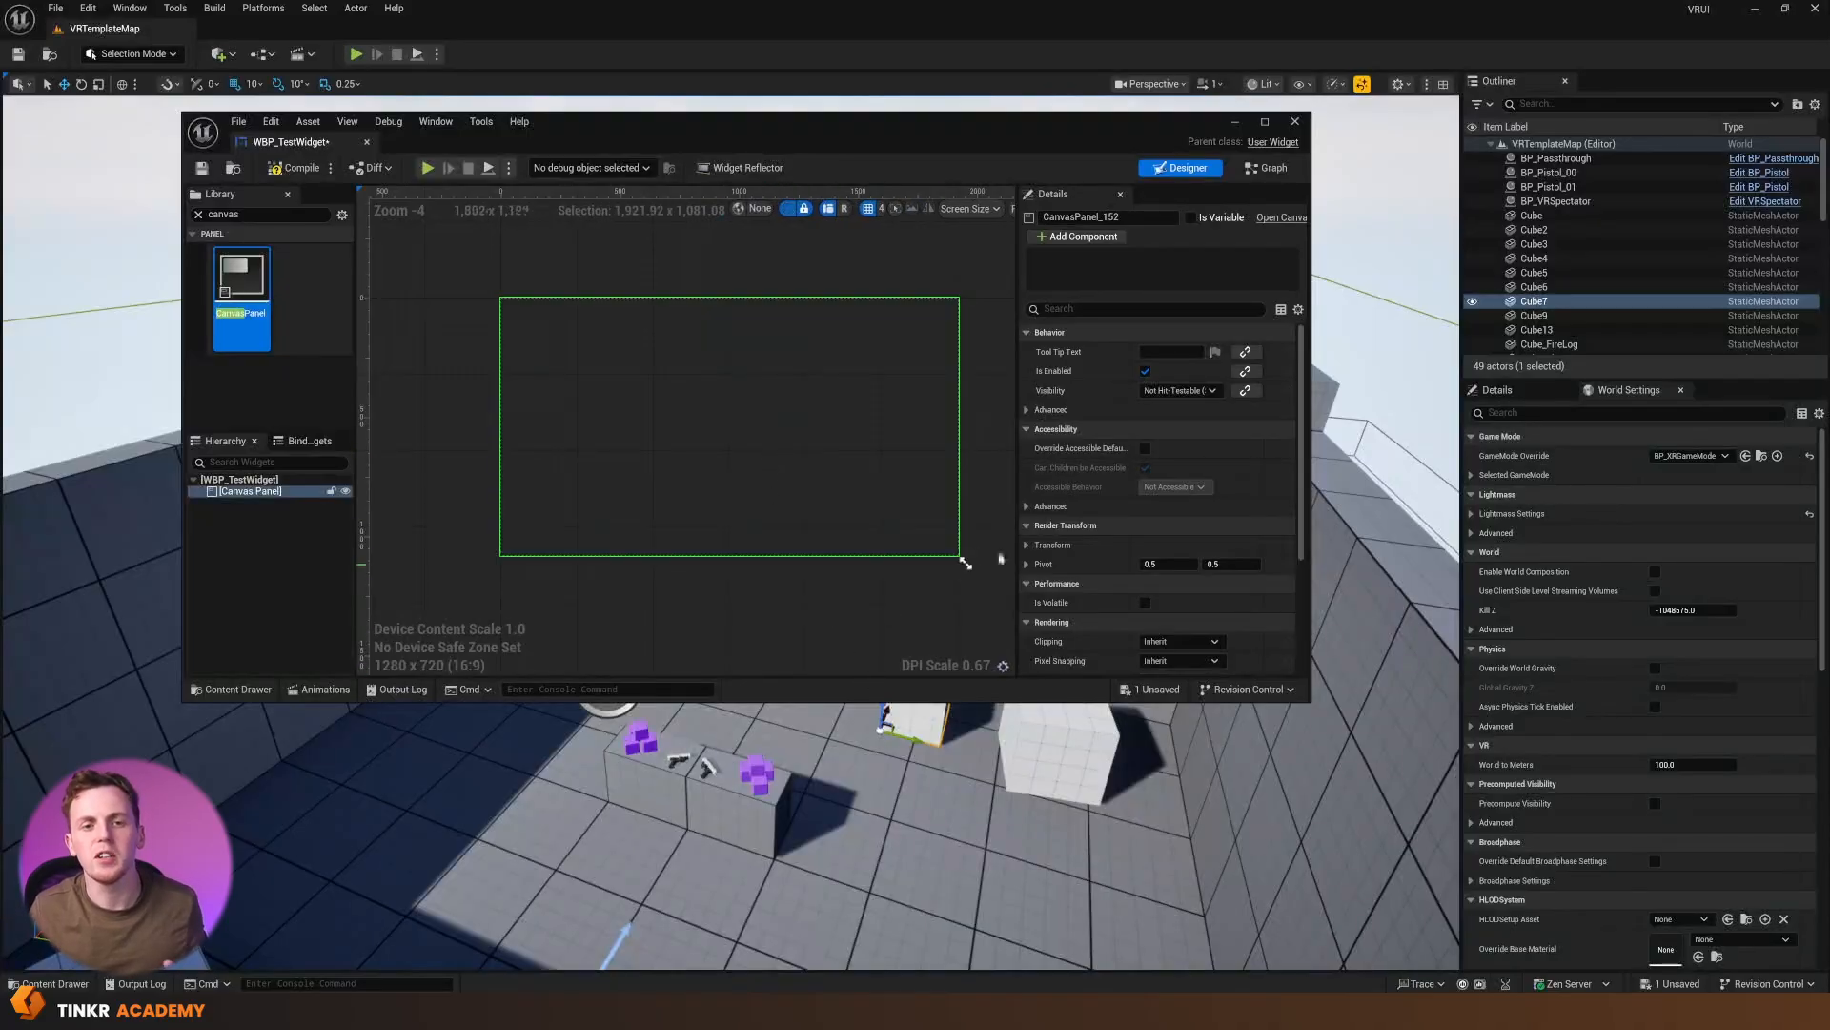
click(987, 480)
Clear the library search, then add a Button to the canvas panel and enlarge it to about 300 × 115
click(198, 214)
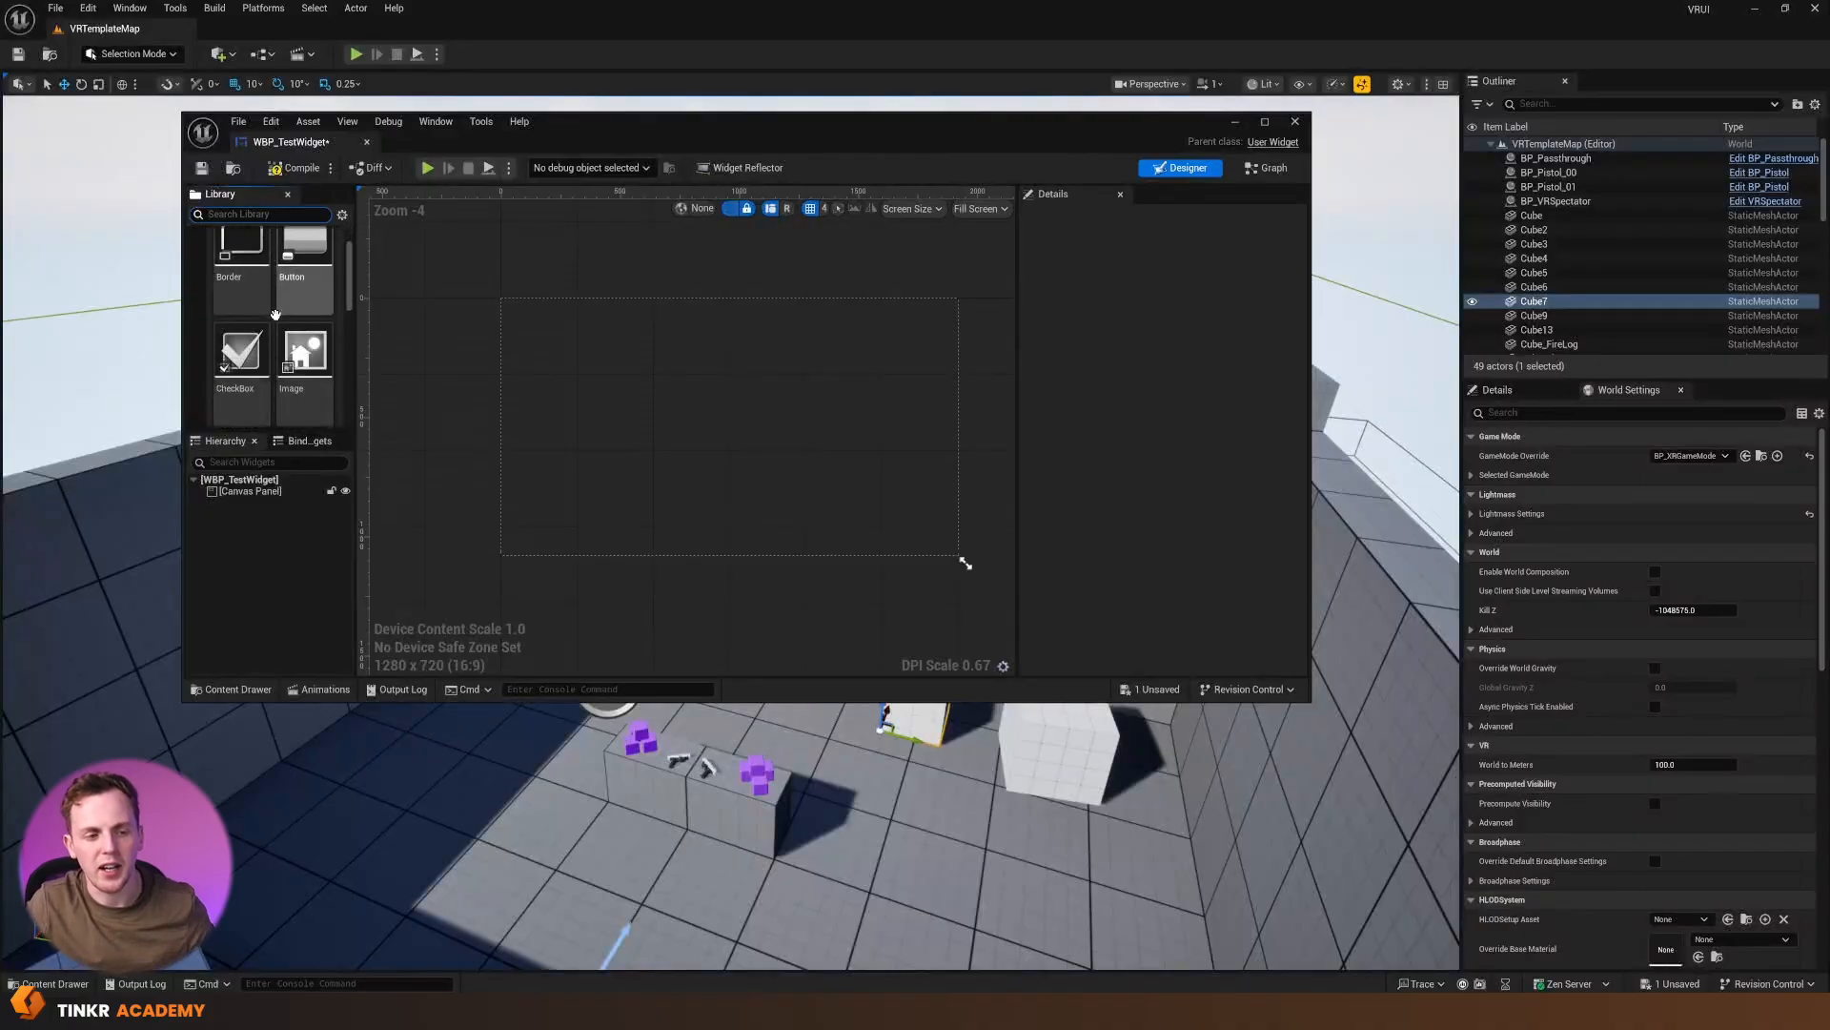
scroll(249, 301, down, 1)
click(299, 288)
drag(299, 288, 763, 401)
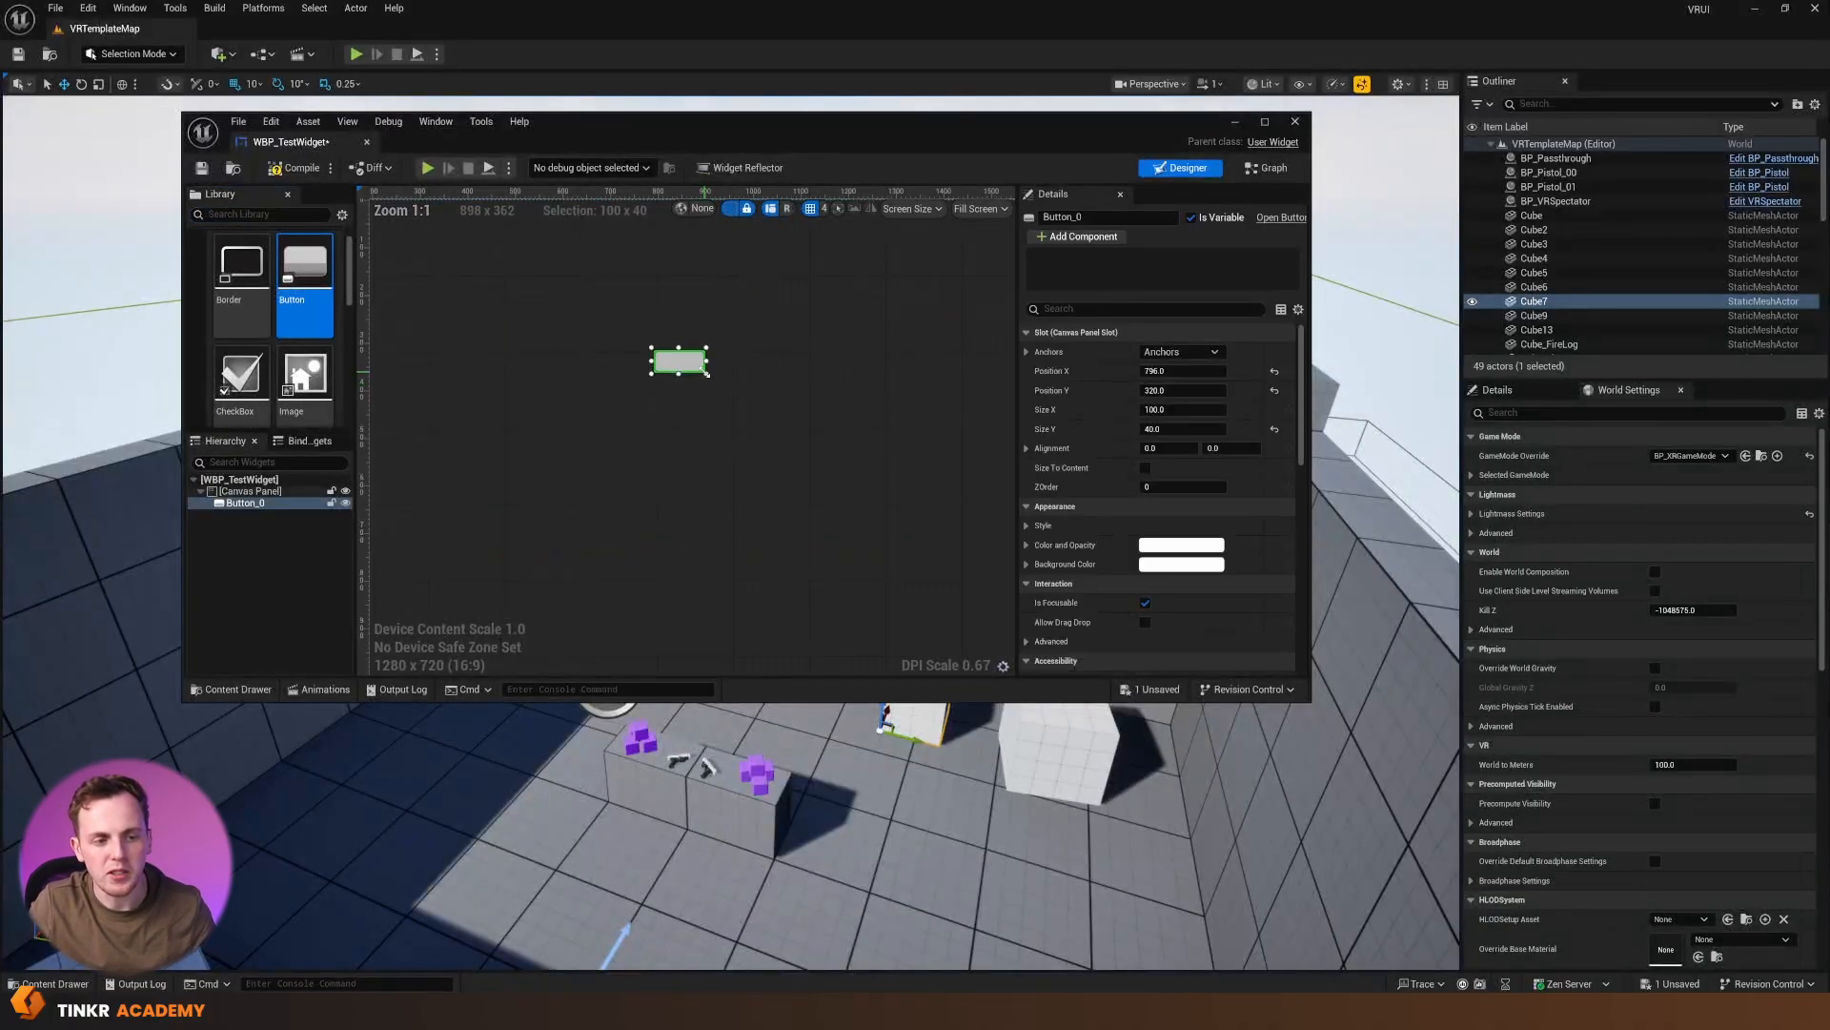
scroll(727, 398, up, 4)
Add a Progress Bar about 308 × 40 just below the button
scroll(304, 331, down, 5)
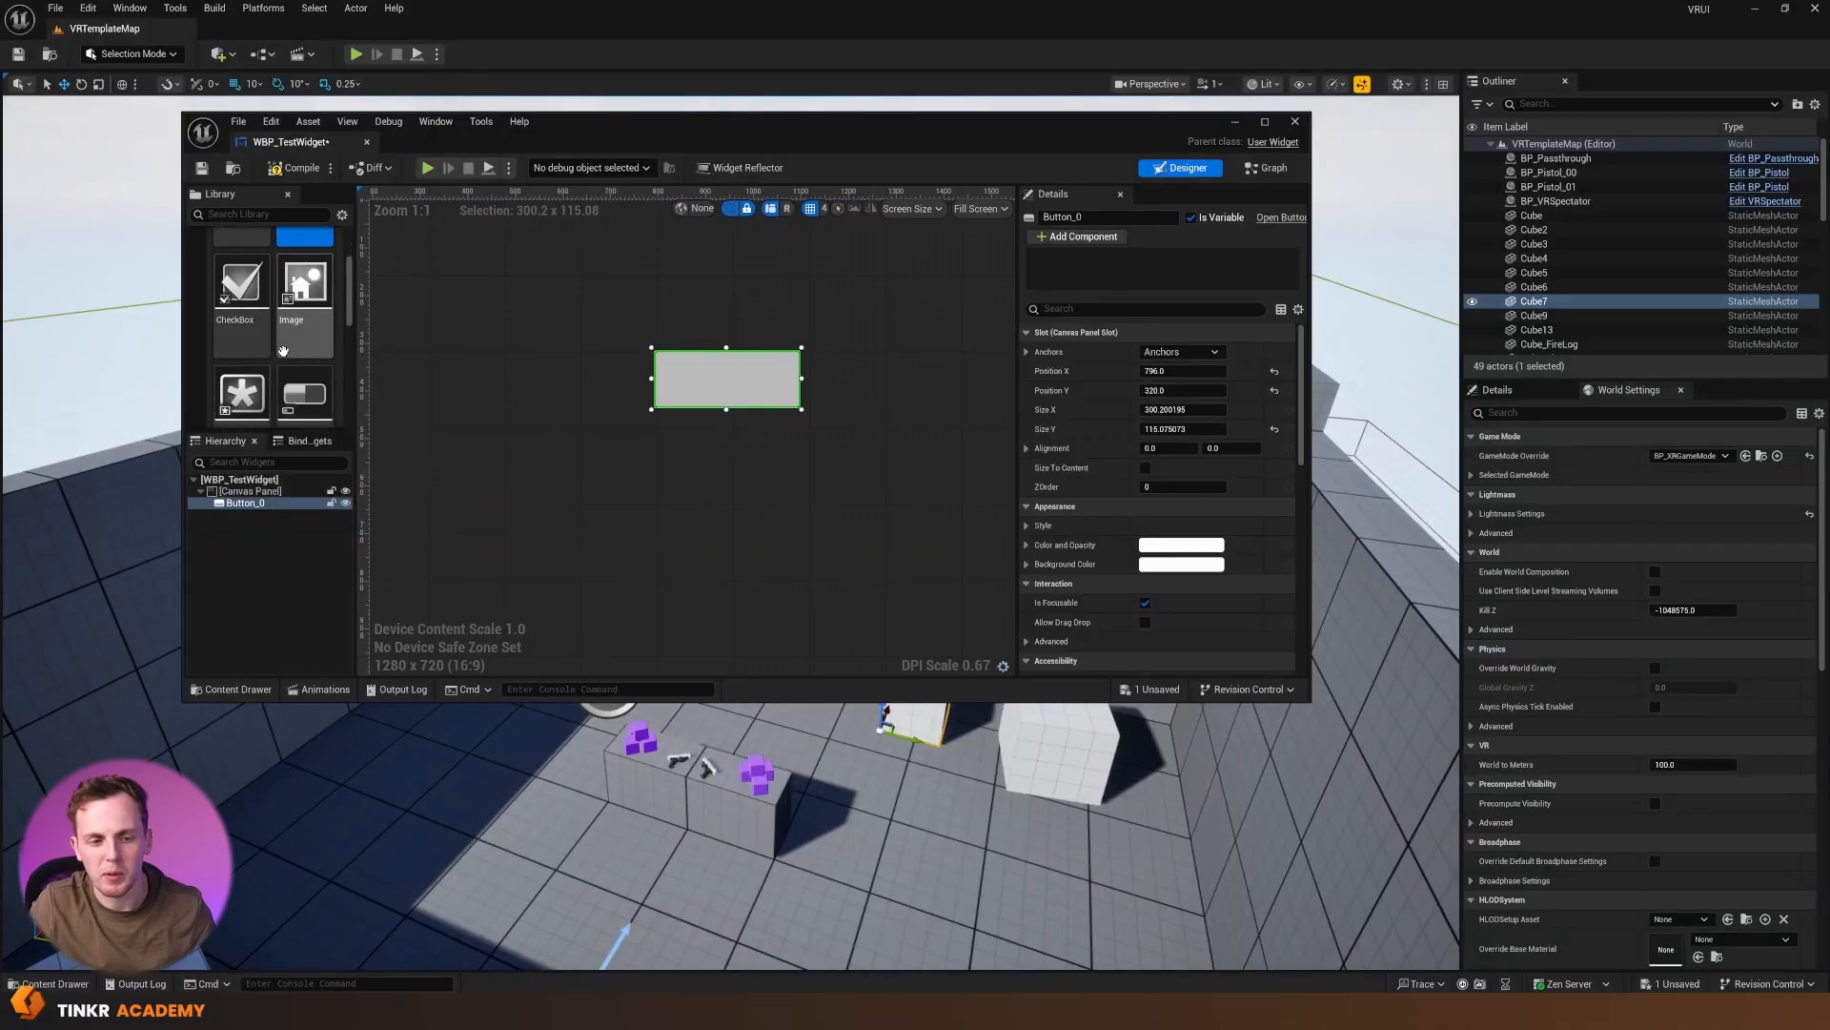
drag(303, 331, 832, 449)
Add a Text Block below the progress bar and a Slider beneath the text
scroll(281, 360, down, 3)
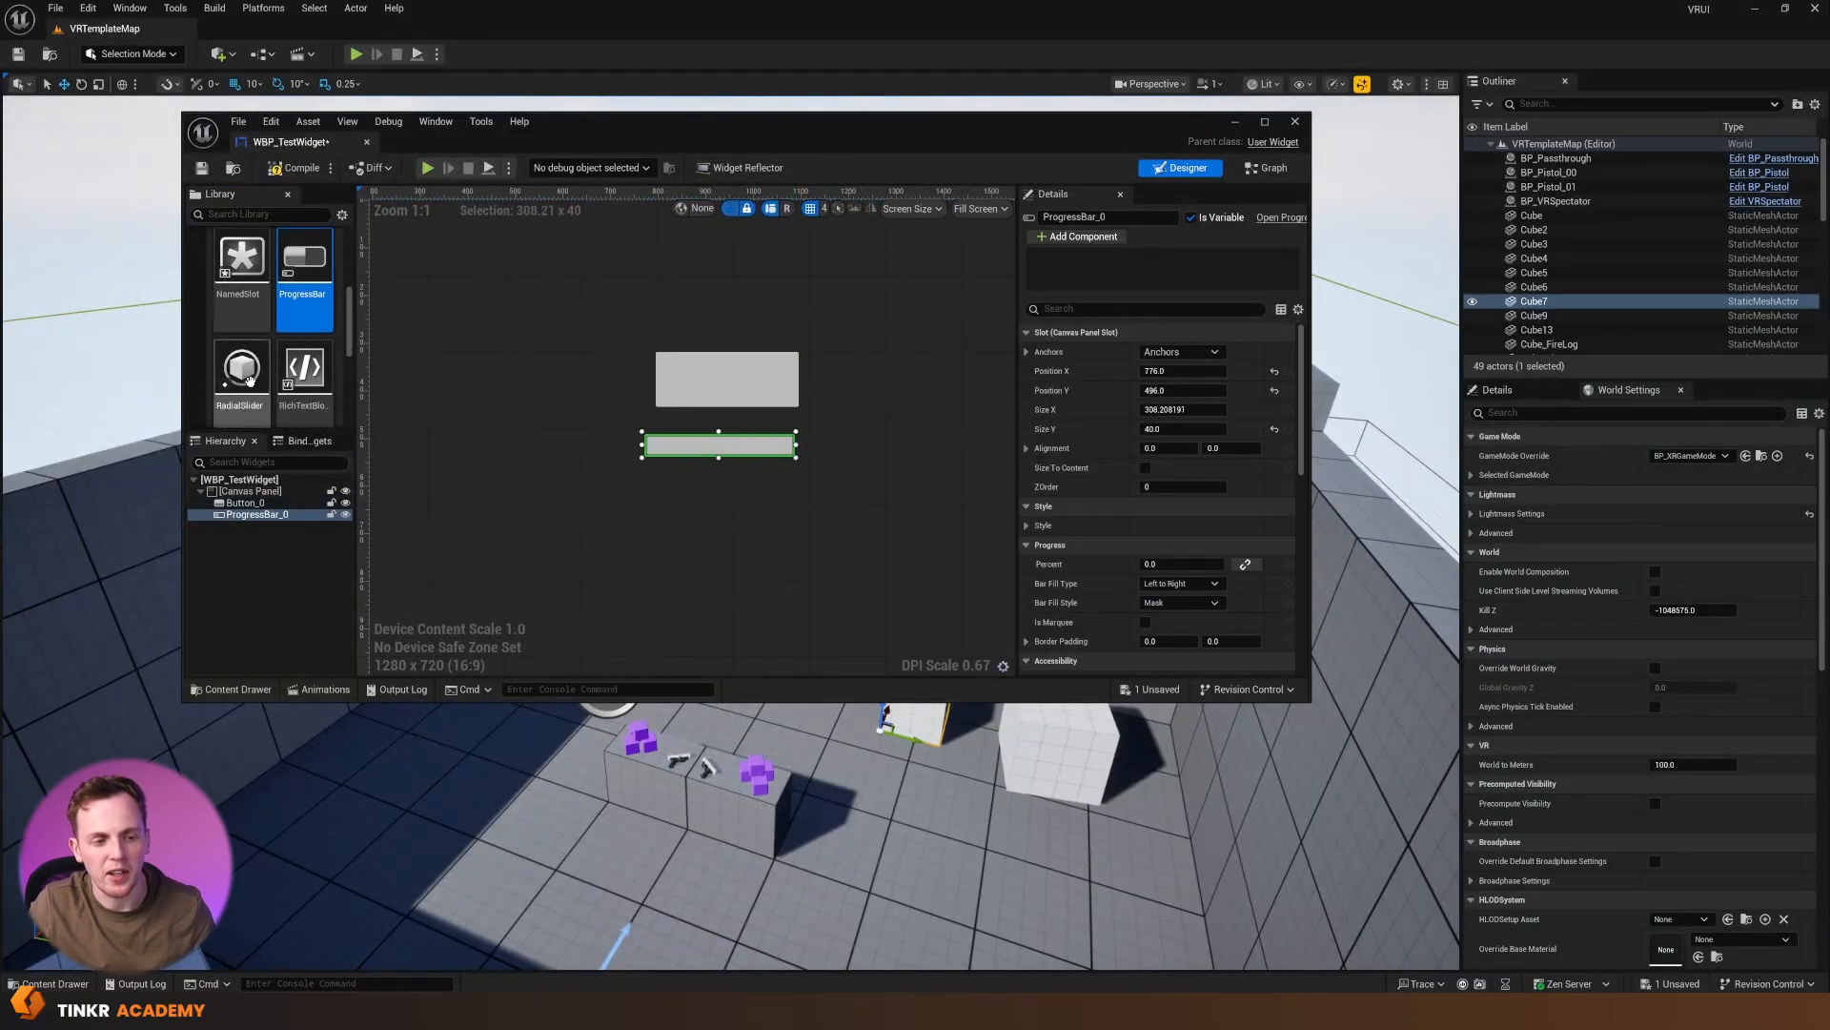
drag(280, 359, 649, 490)
drag(210, 355, 649, 549)
click(759, 534)
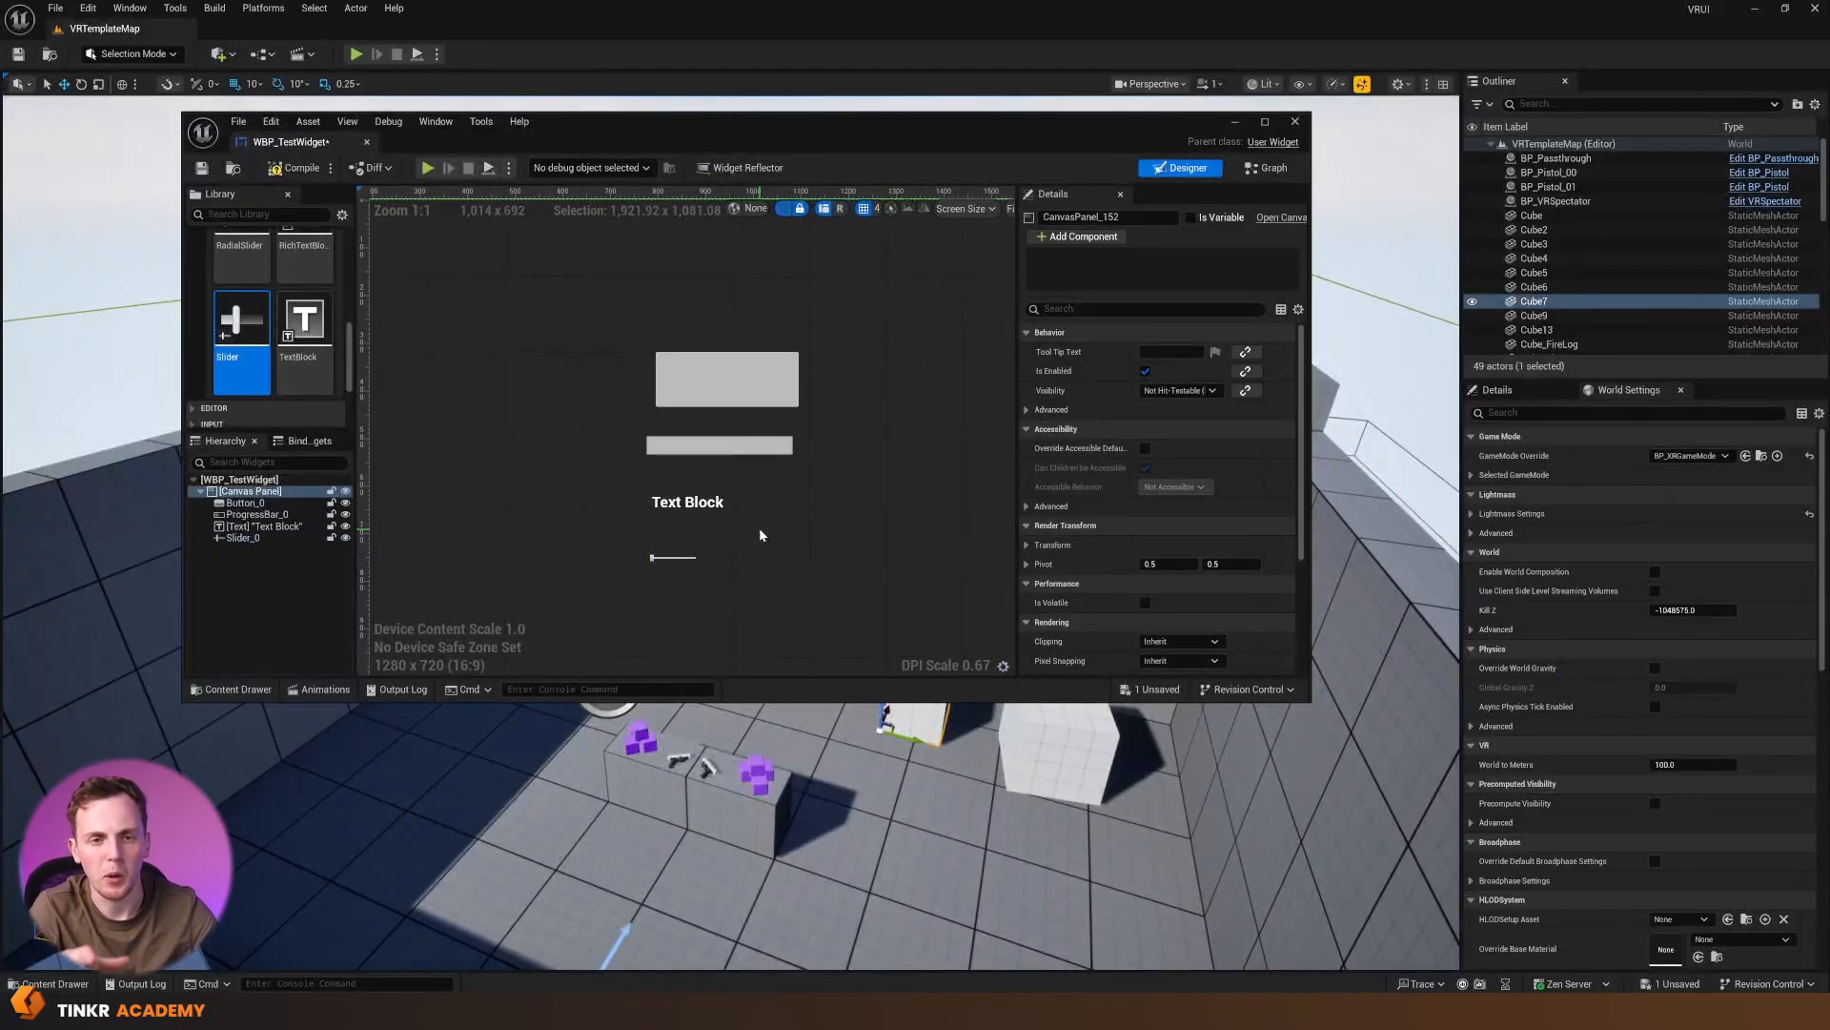
Change the text block's content to "Tinkr Academy"
click(705, 507)
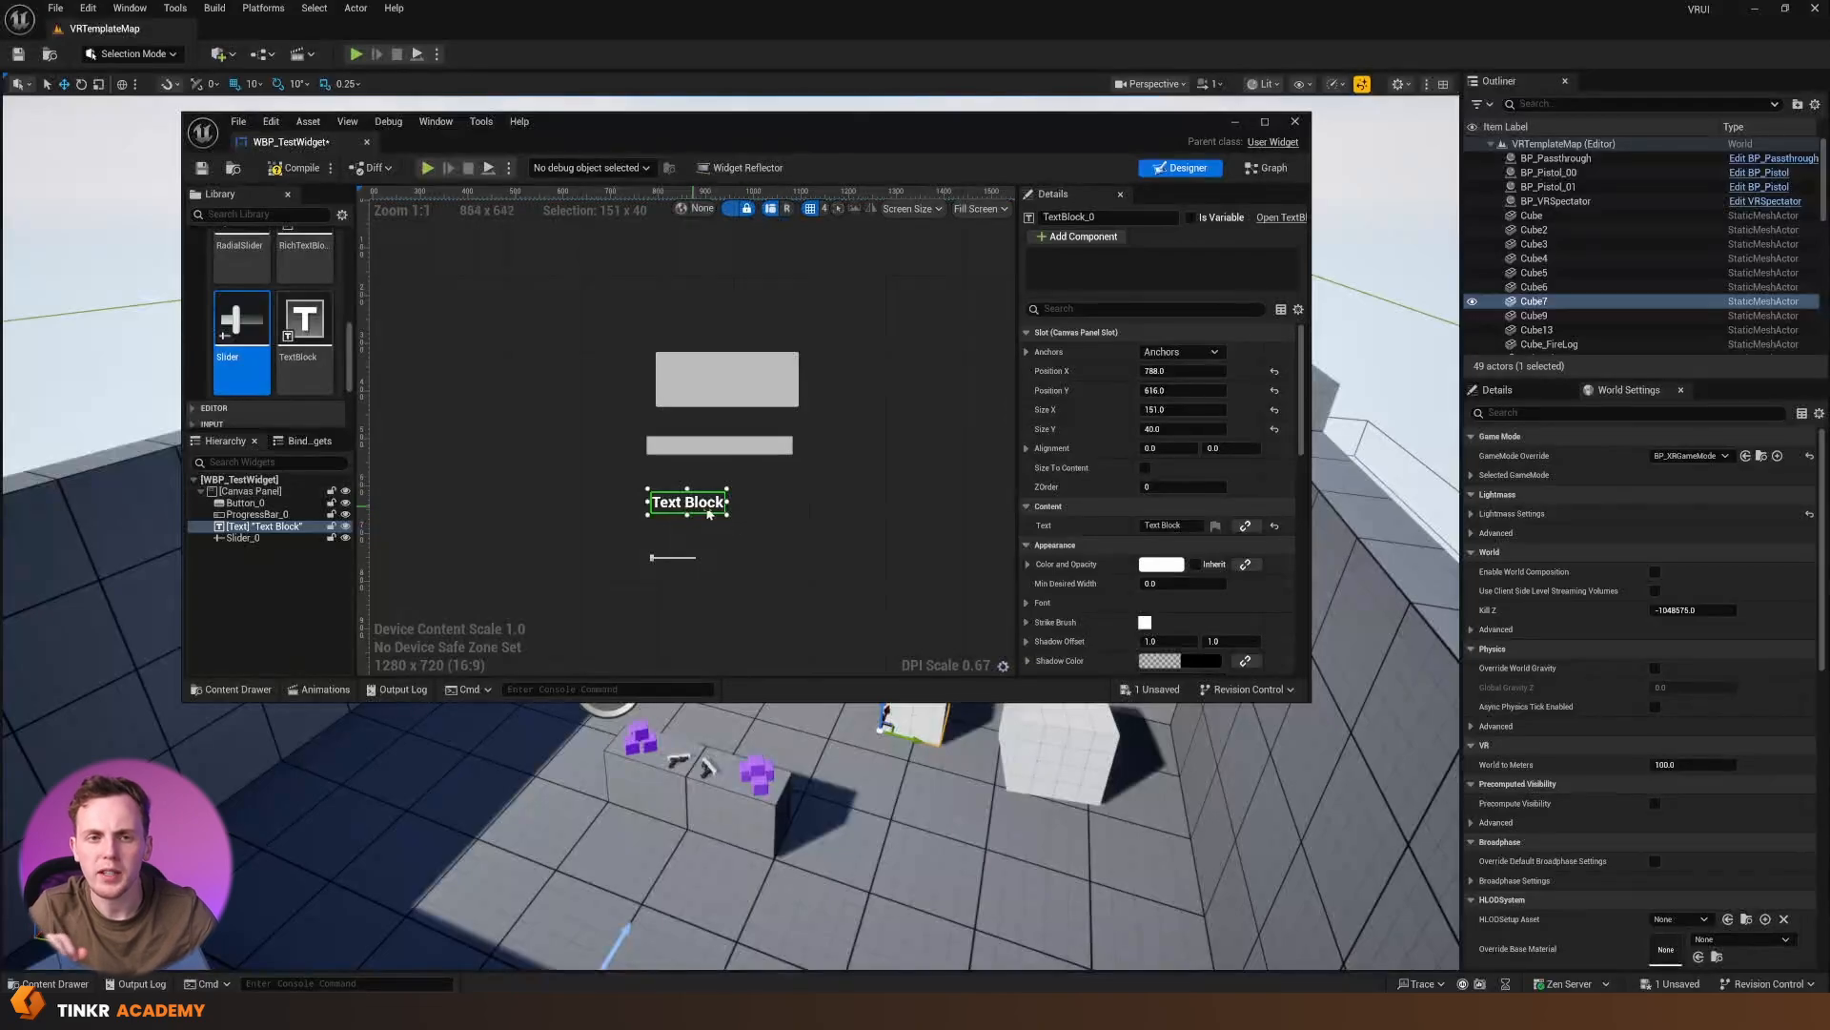
click(1163, 525)
text(Tinkr Academy)
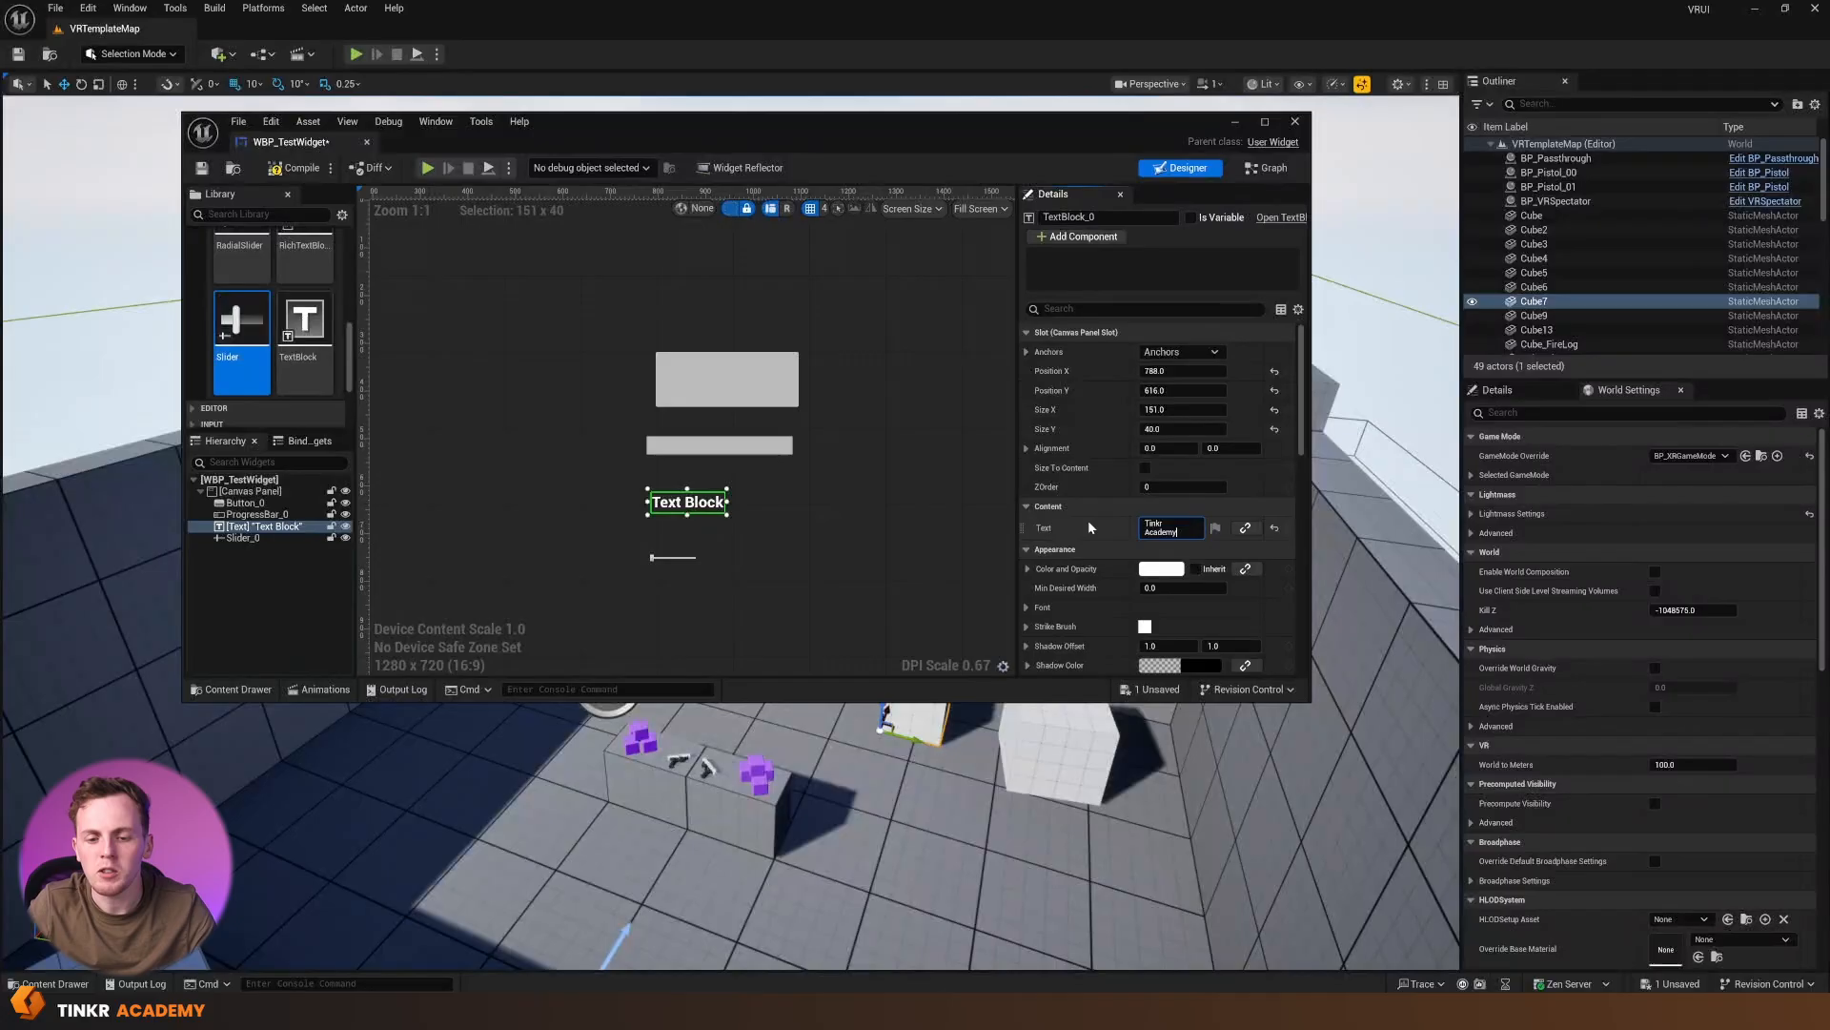
key(Return)
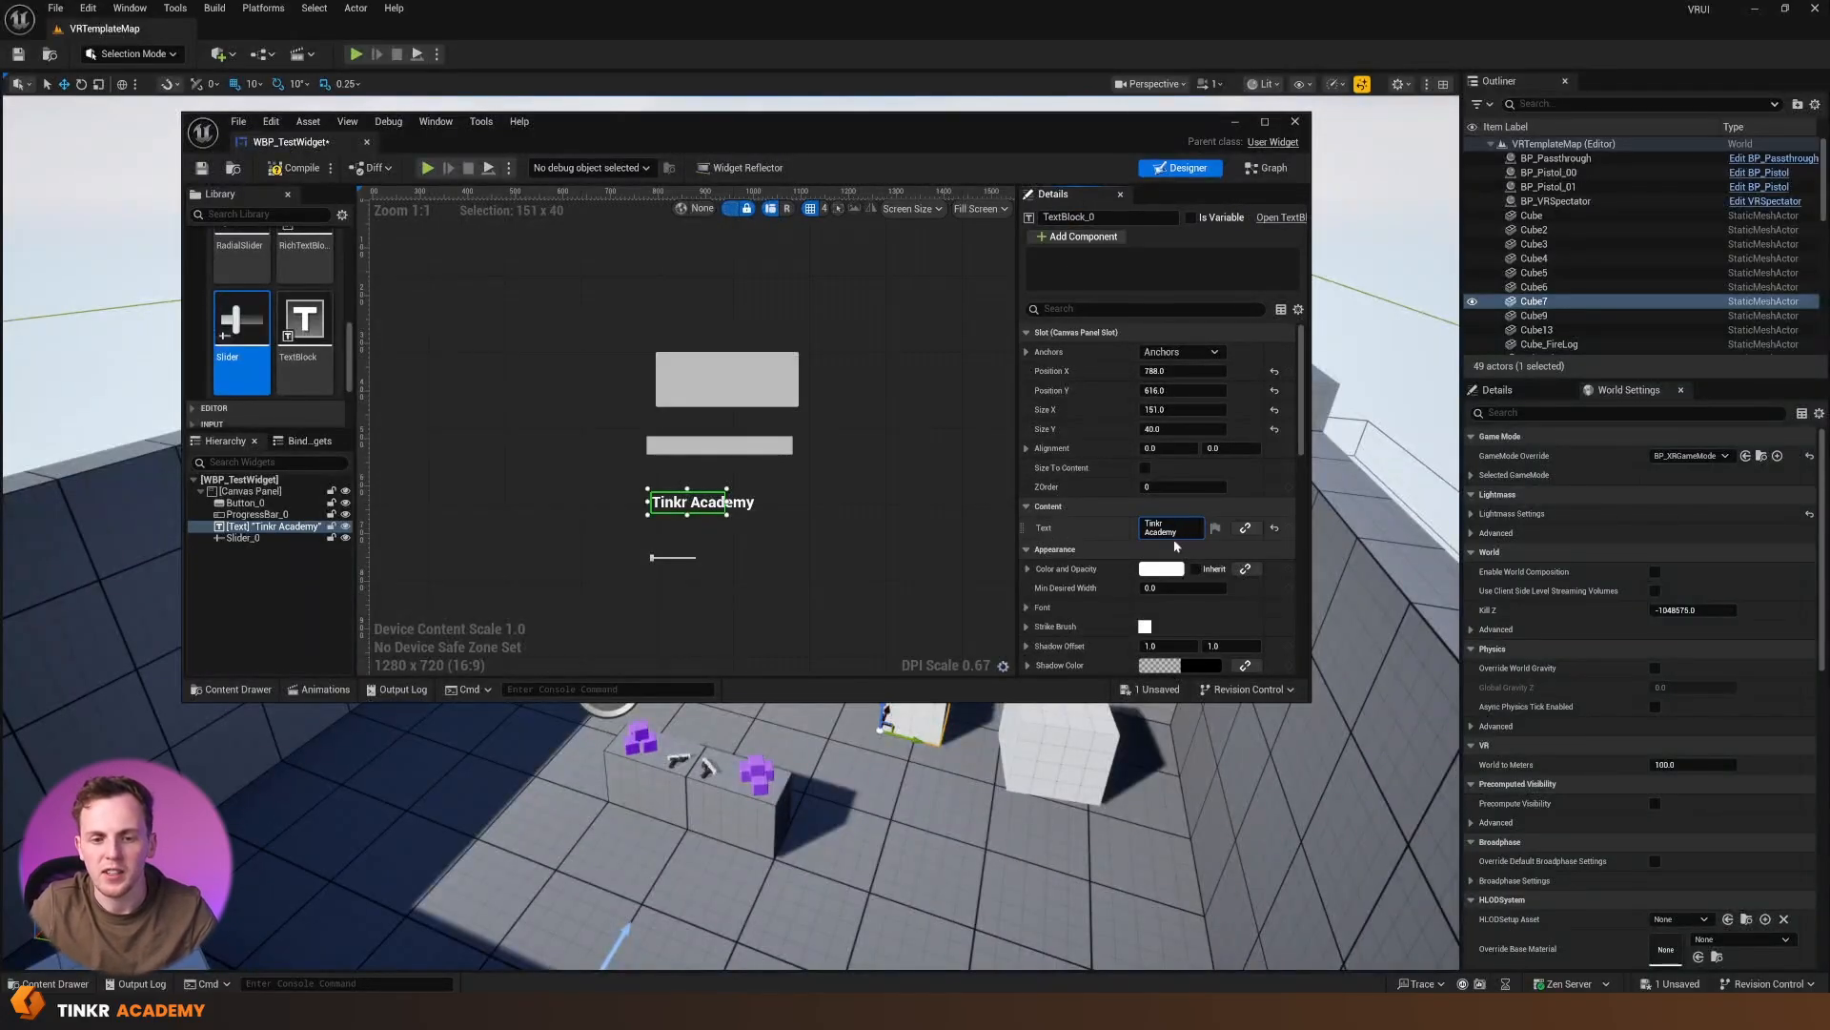
Set the "Tinkr Academy" text's font size to 35 and its colour to orange-red
scroll(1114, 511, down, 2)
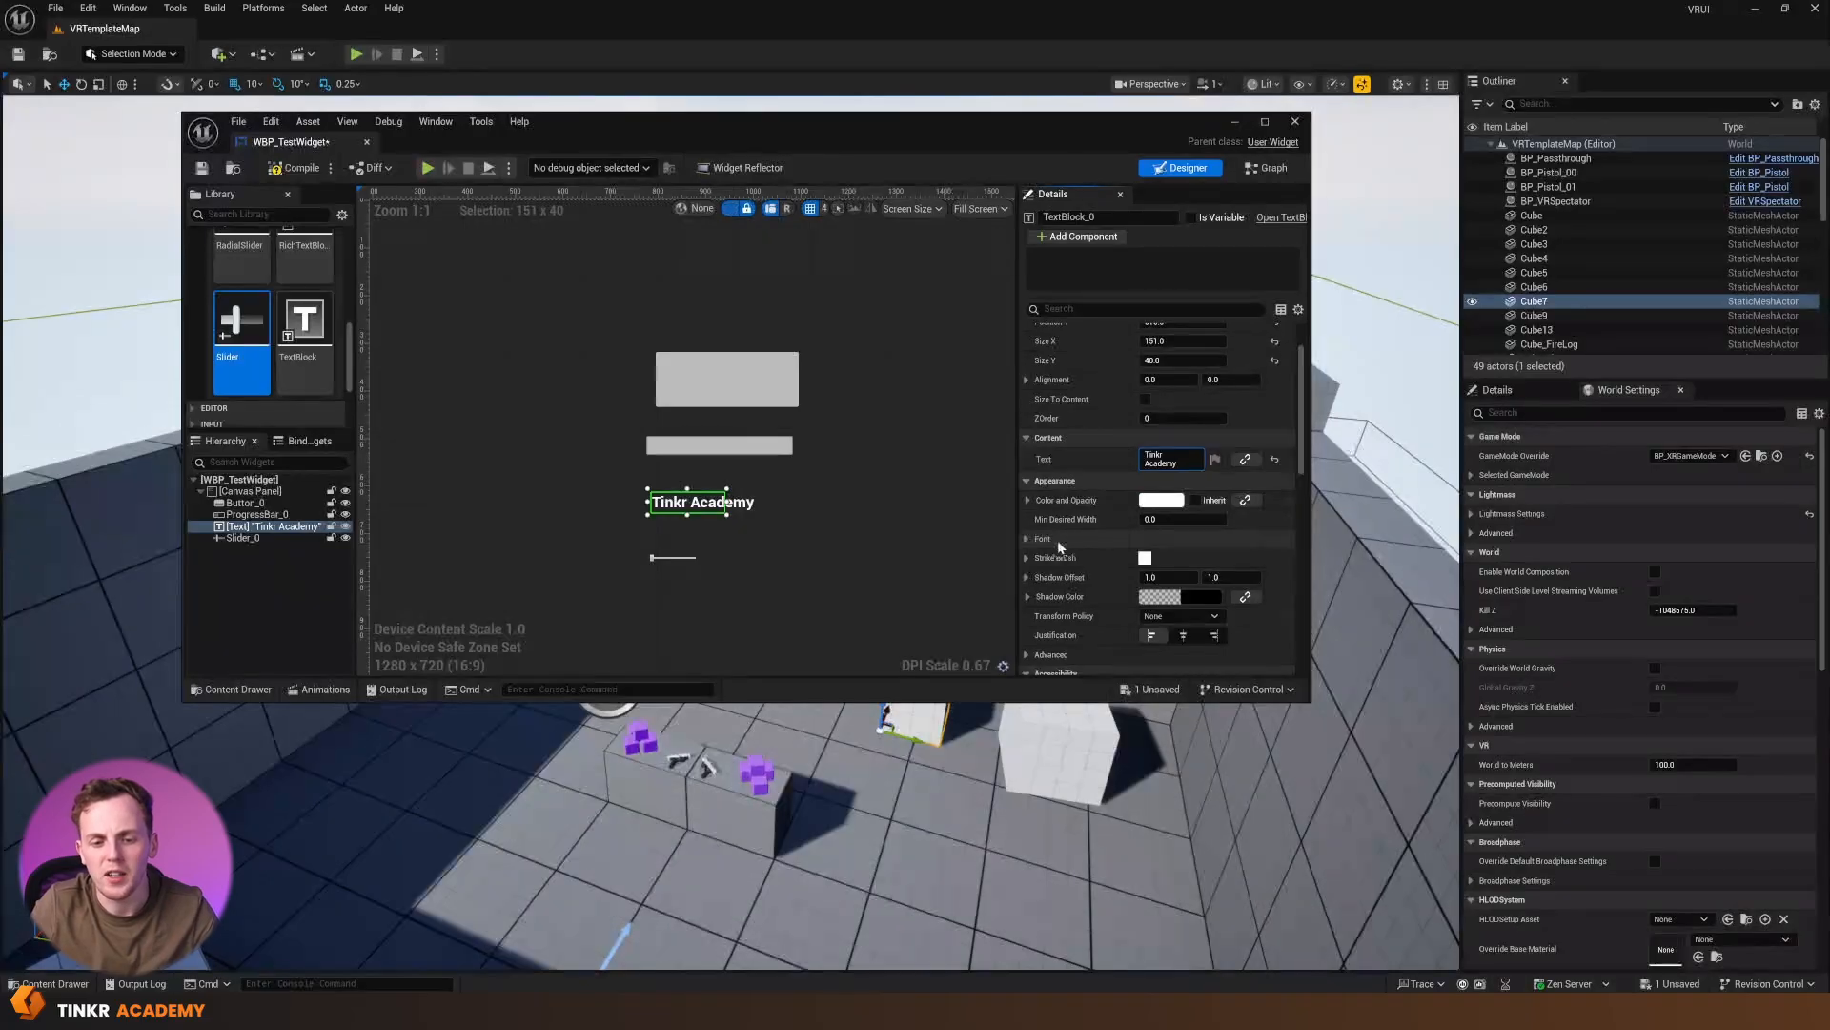
click(1025, 541)
scroll(1144, 548, down, 2)
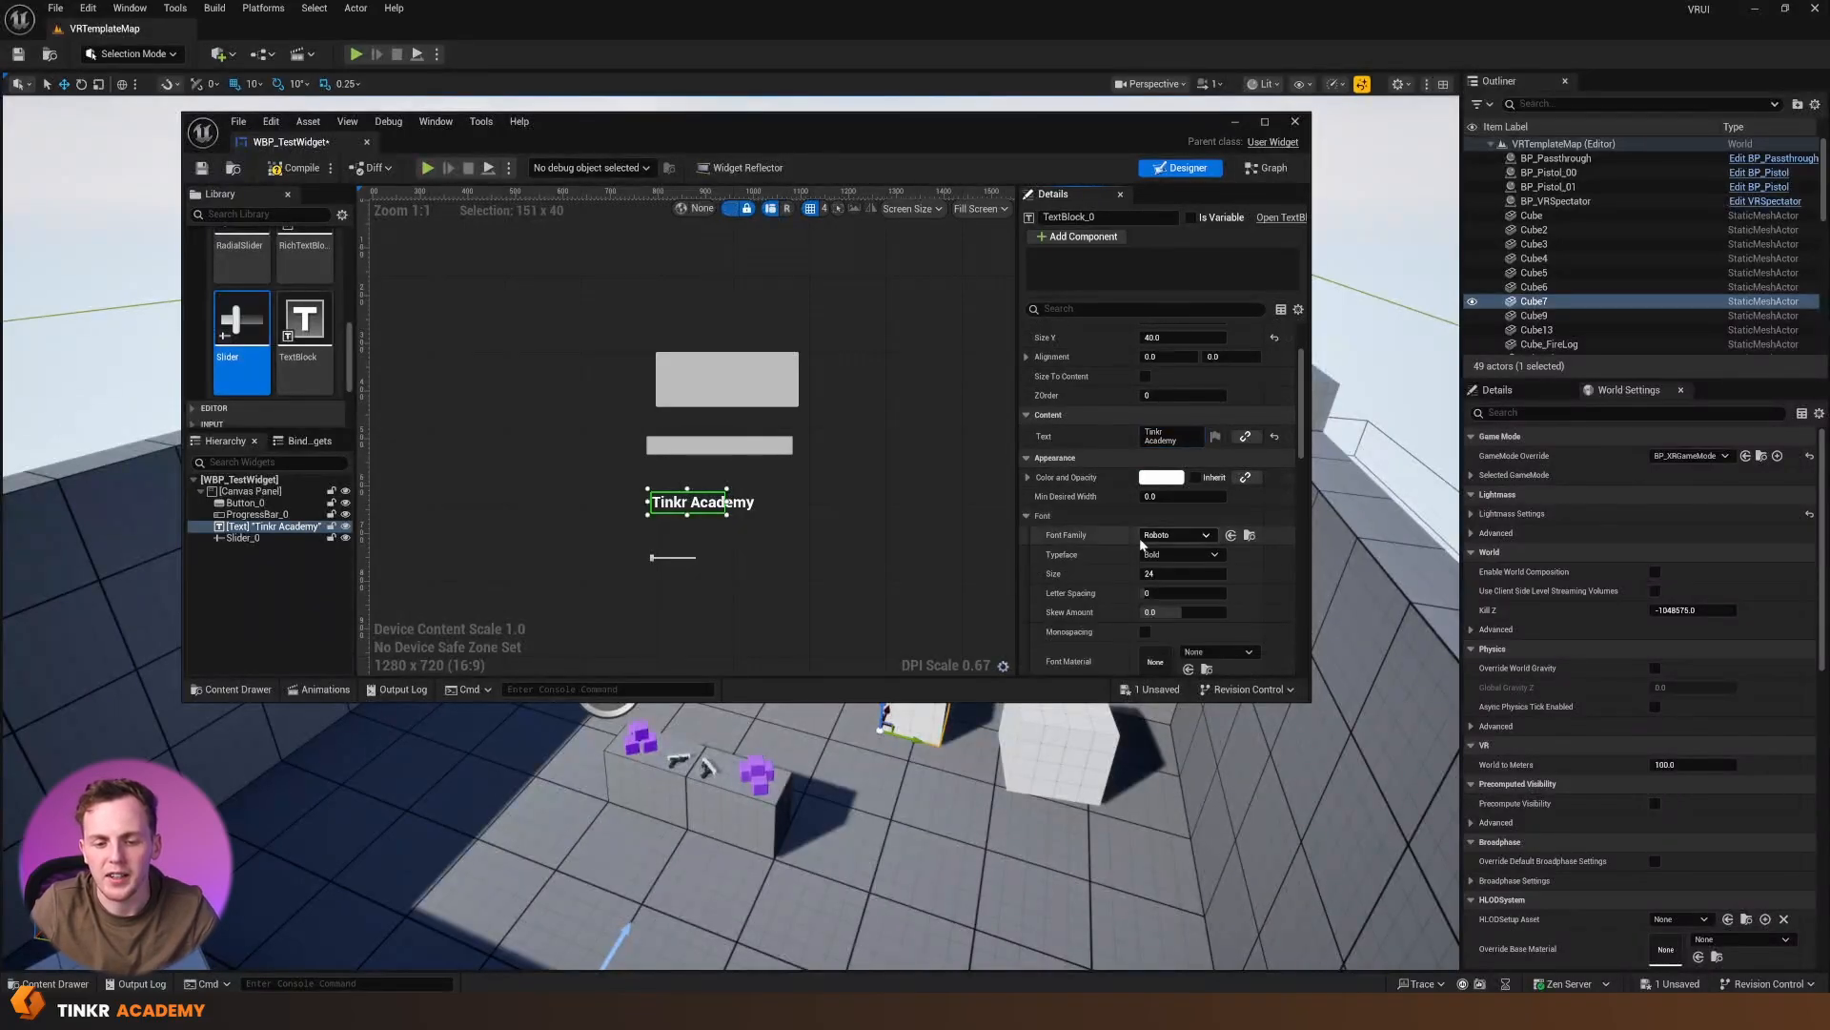
drag(1150, 554, 1319, 577)
click(1161, 456)
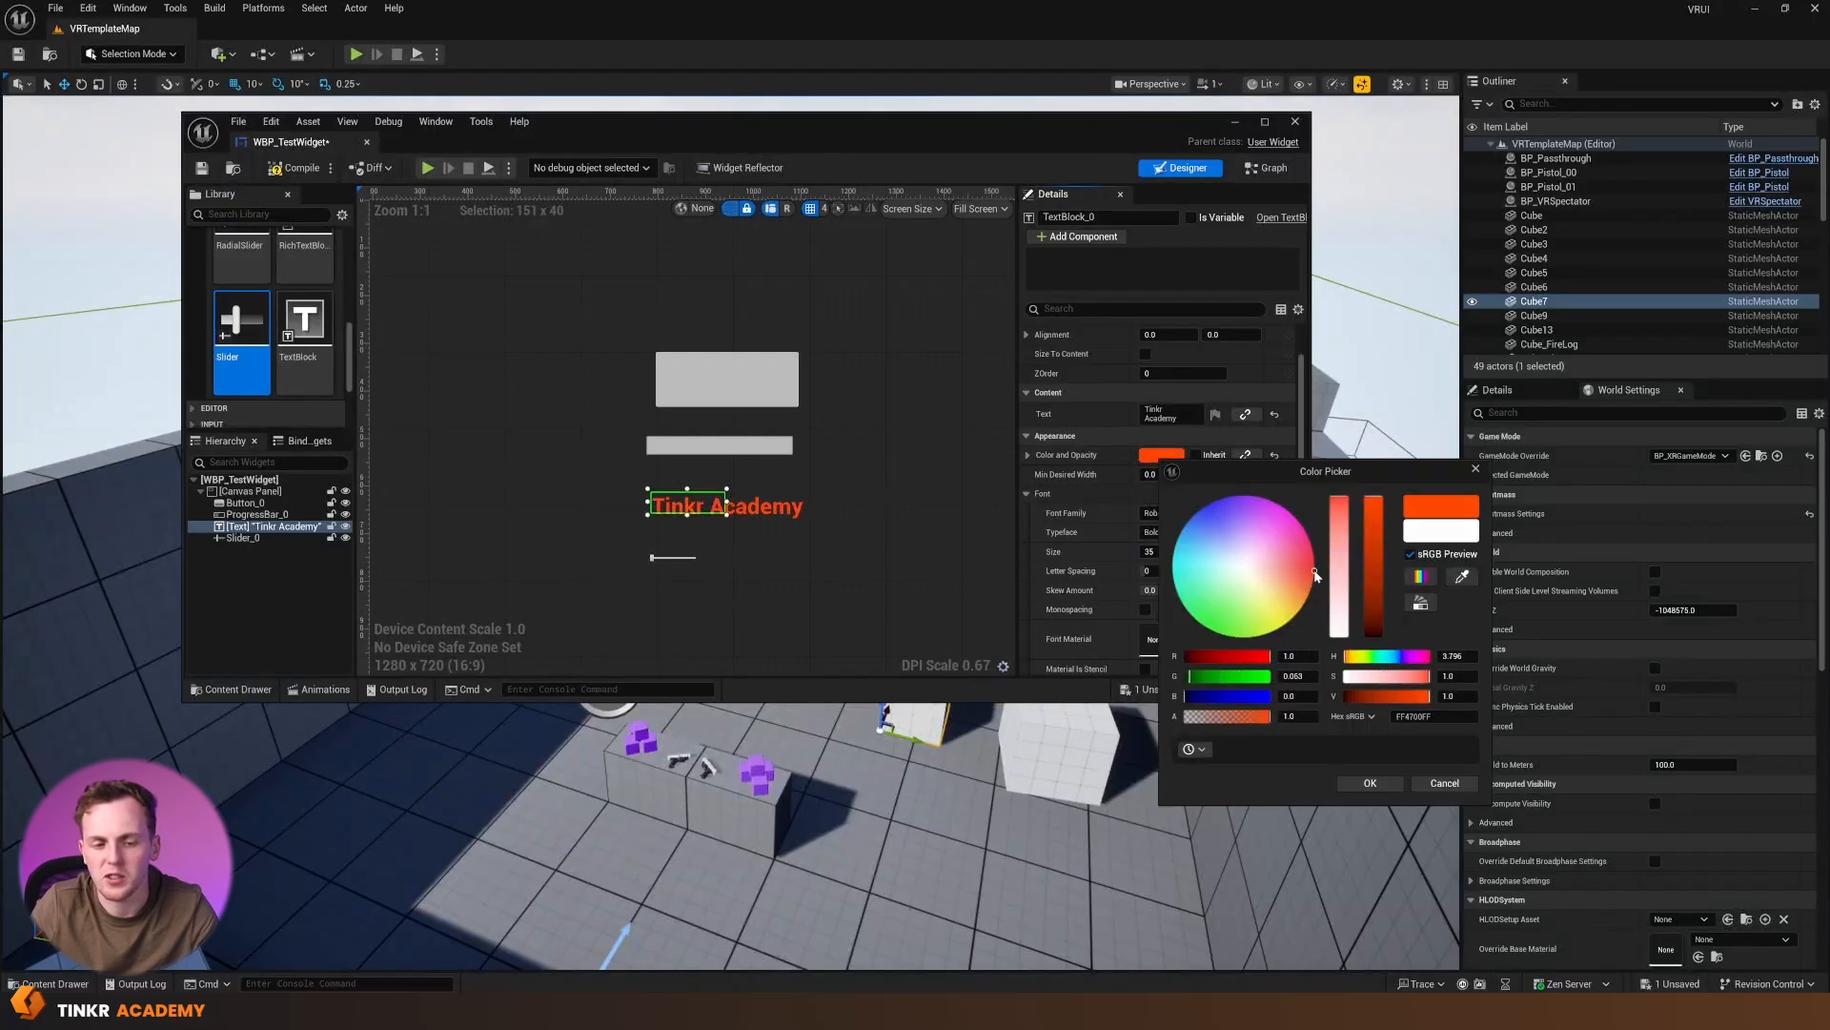
click(1359, 785)
click(931, 587)
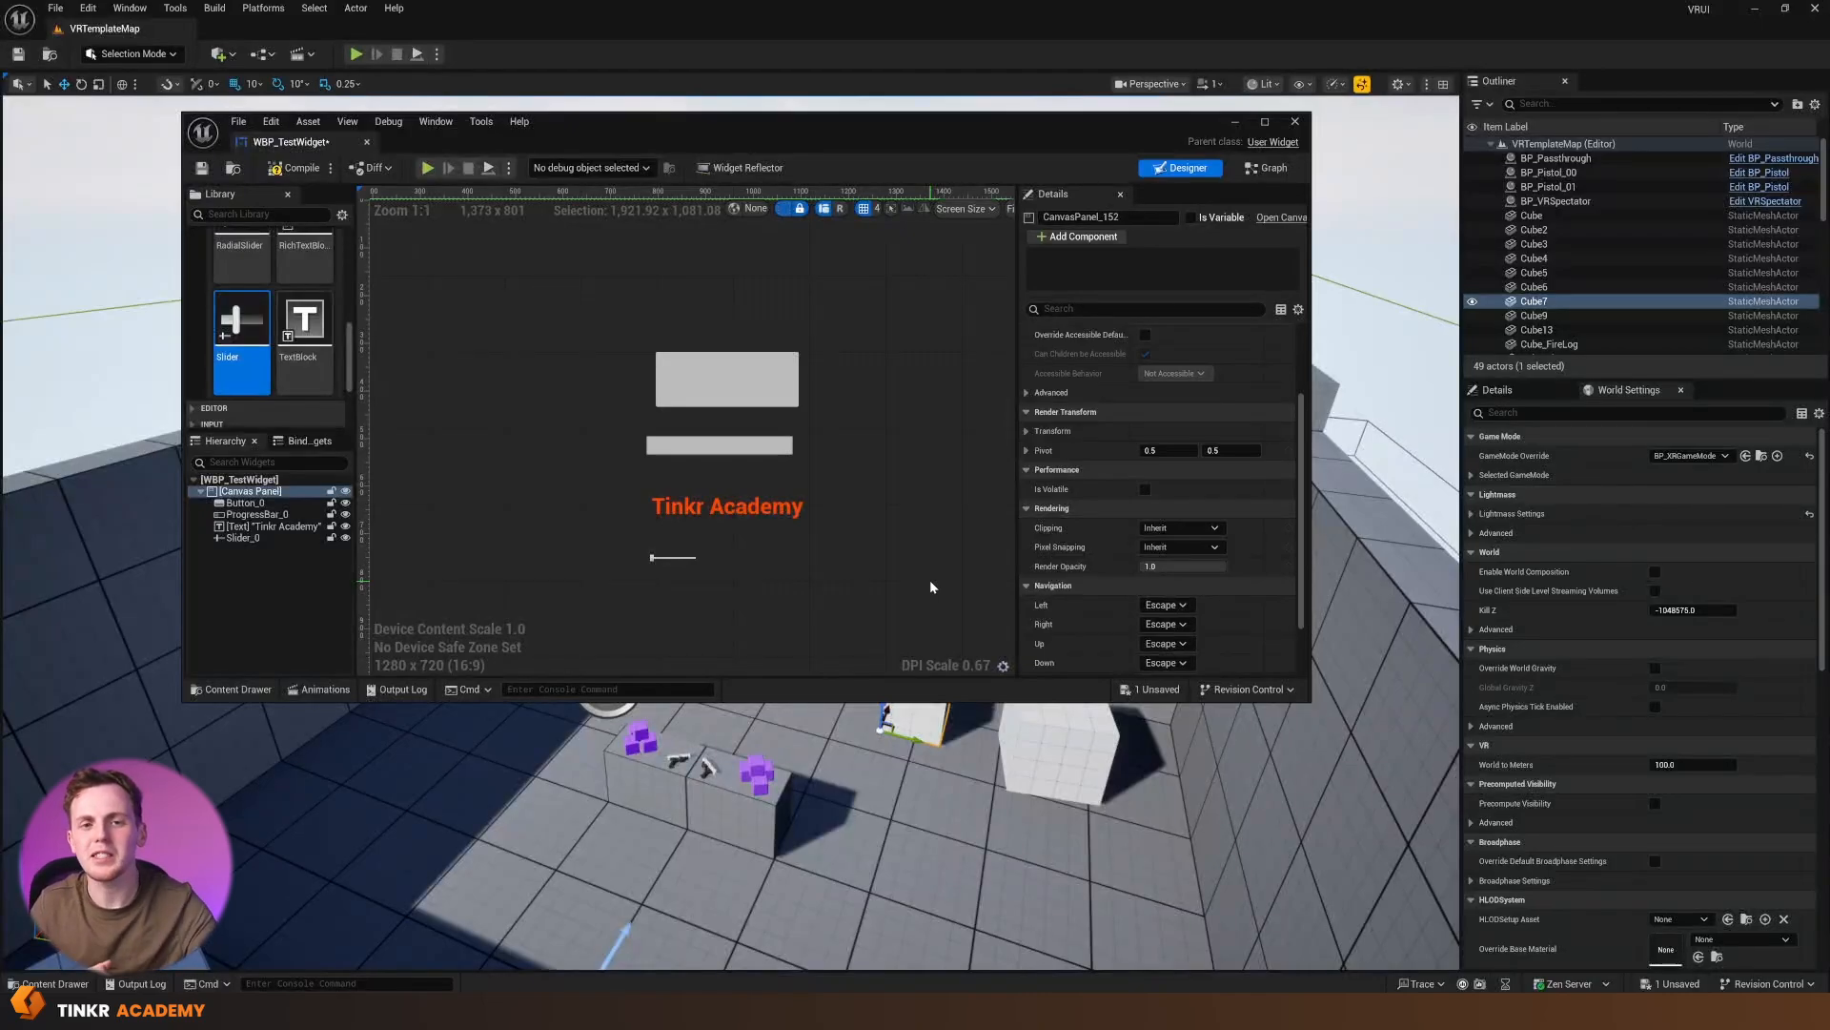
click(706, 515)
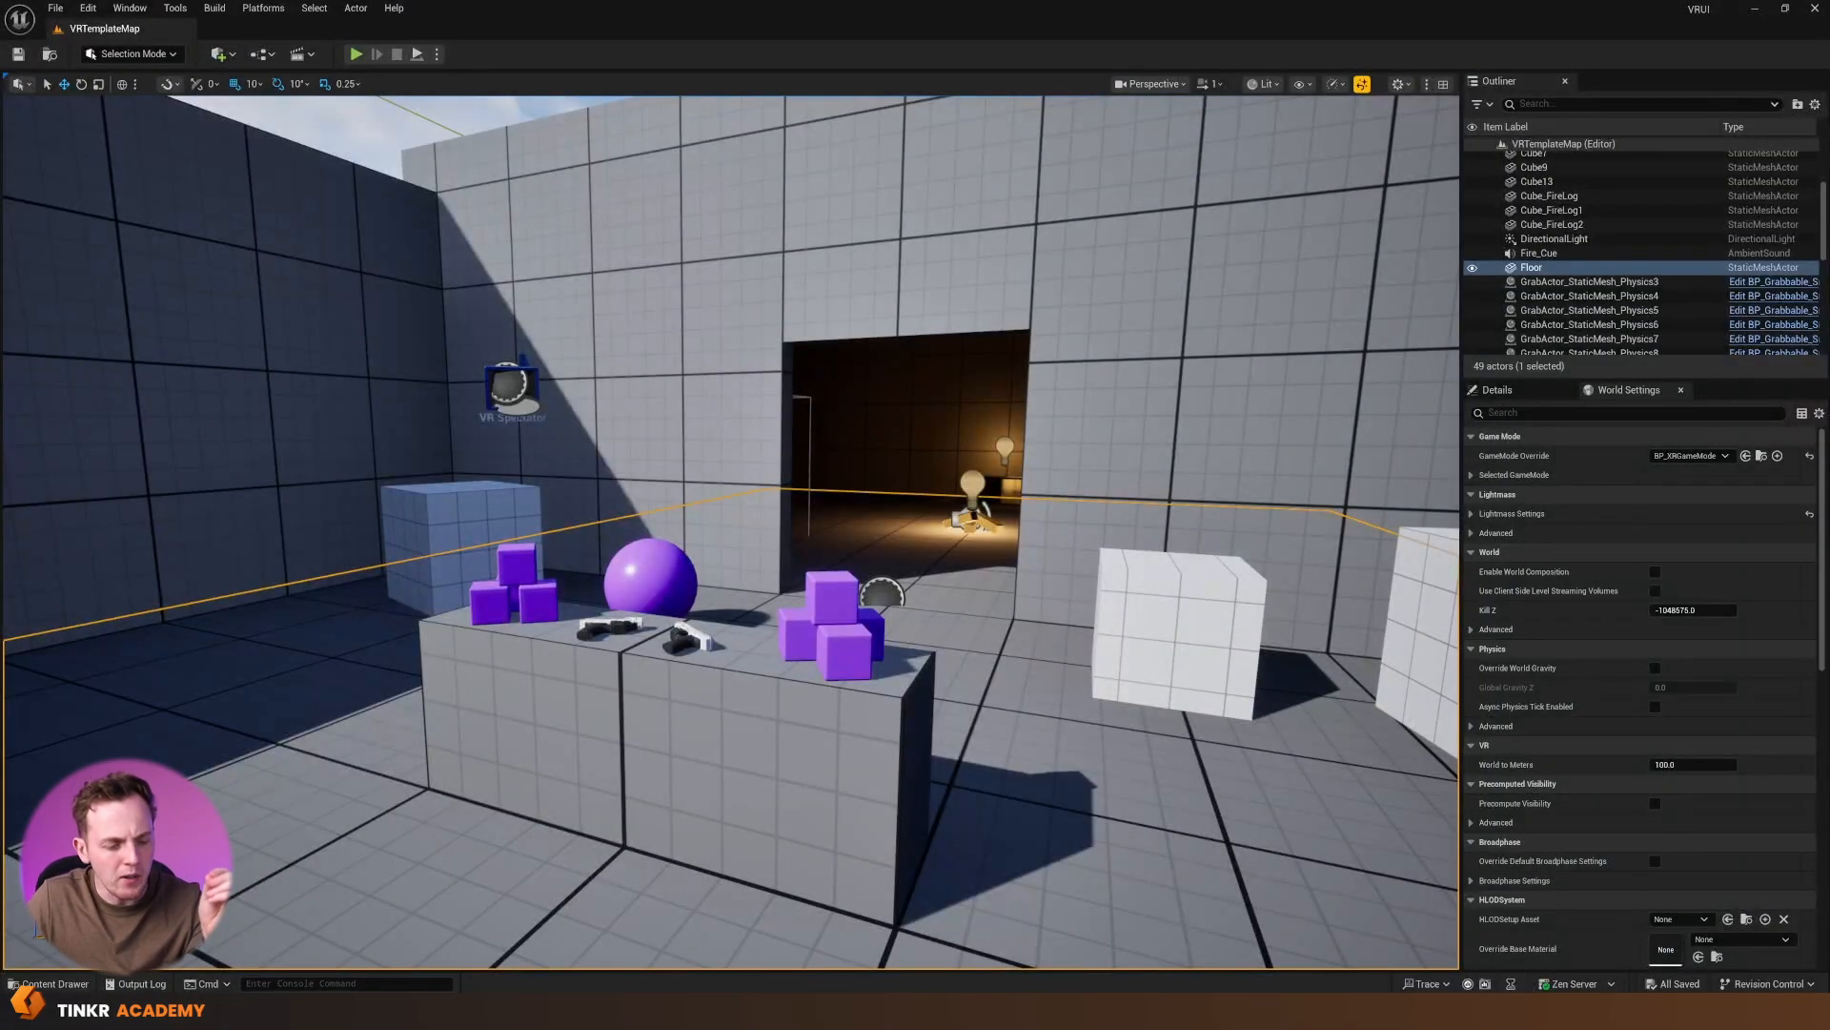
Create a Widget Blueprint based on User Widget in the VRDemo folder and name it WBP_Pistol
click(55, 983)
right_click(471, 779)
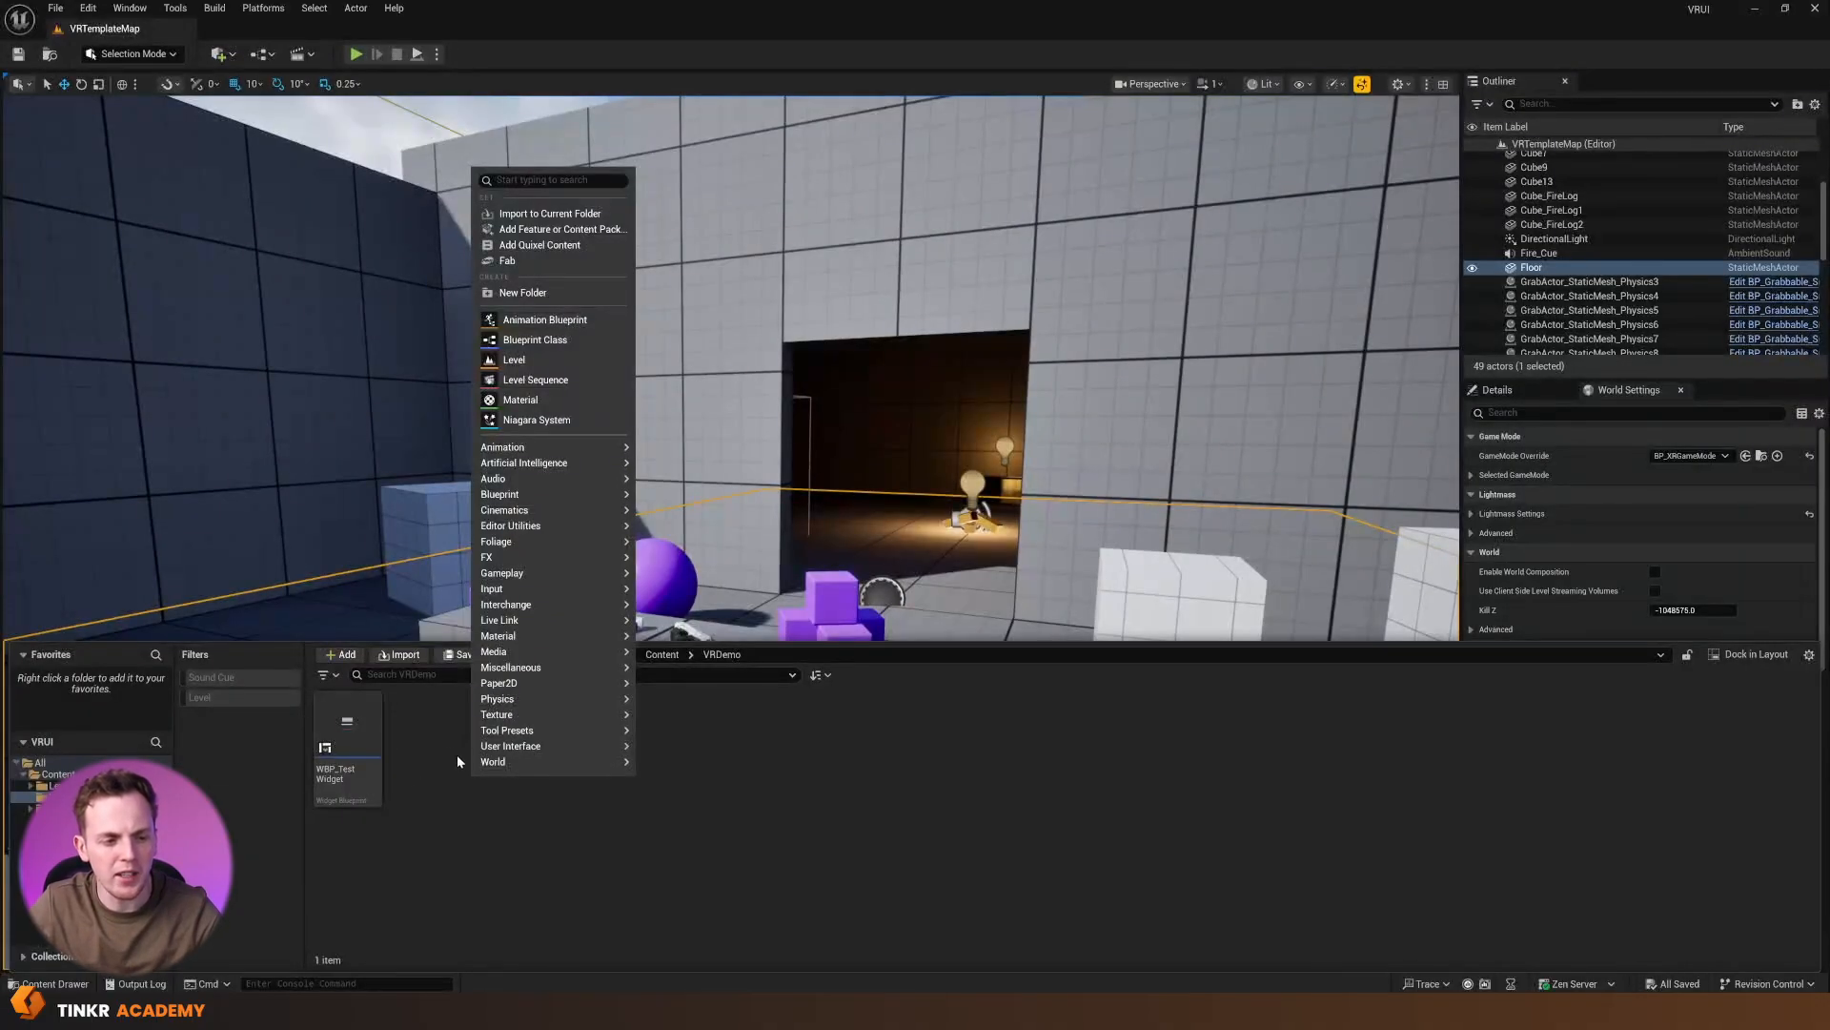
mouse_move(525, 747)
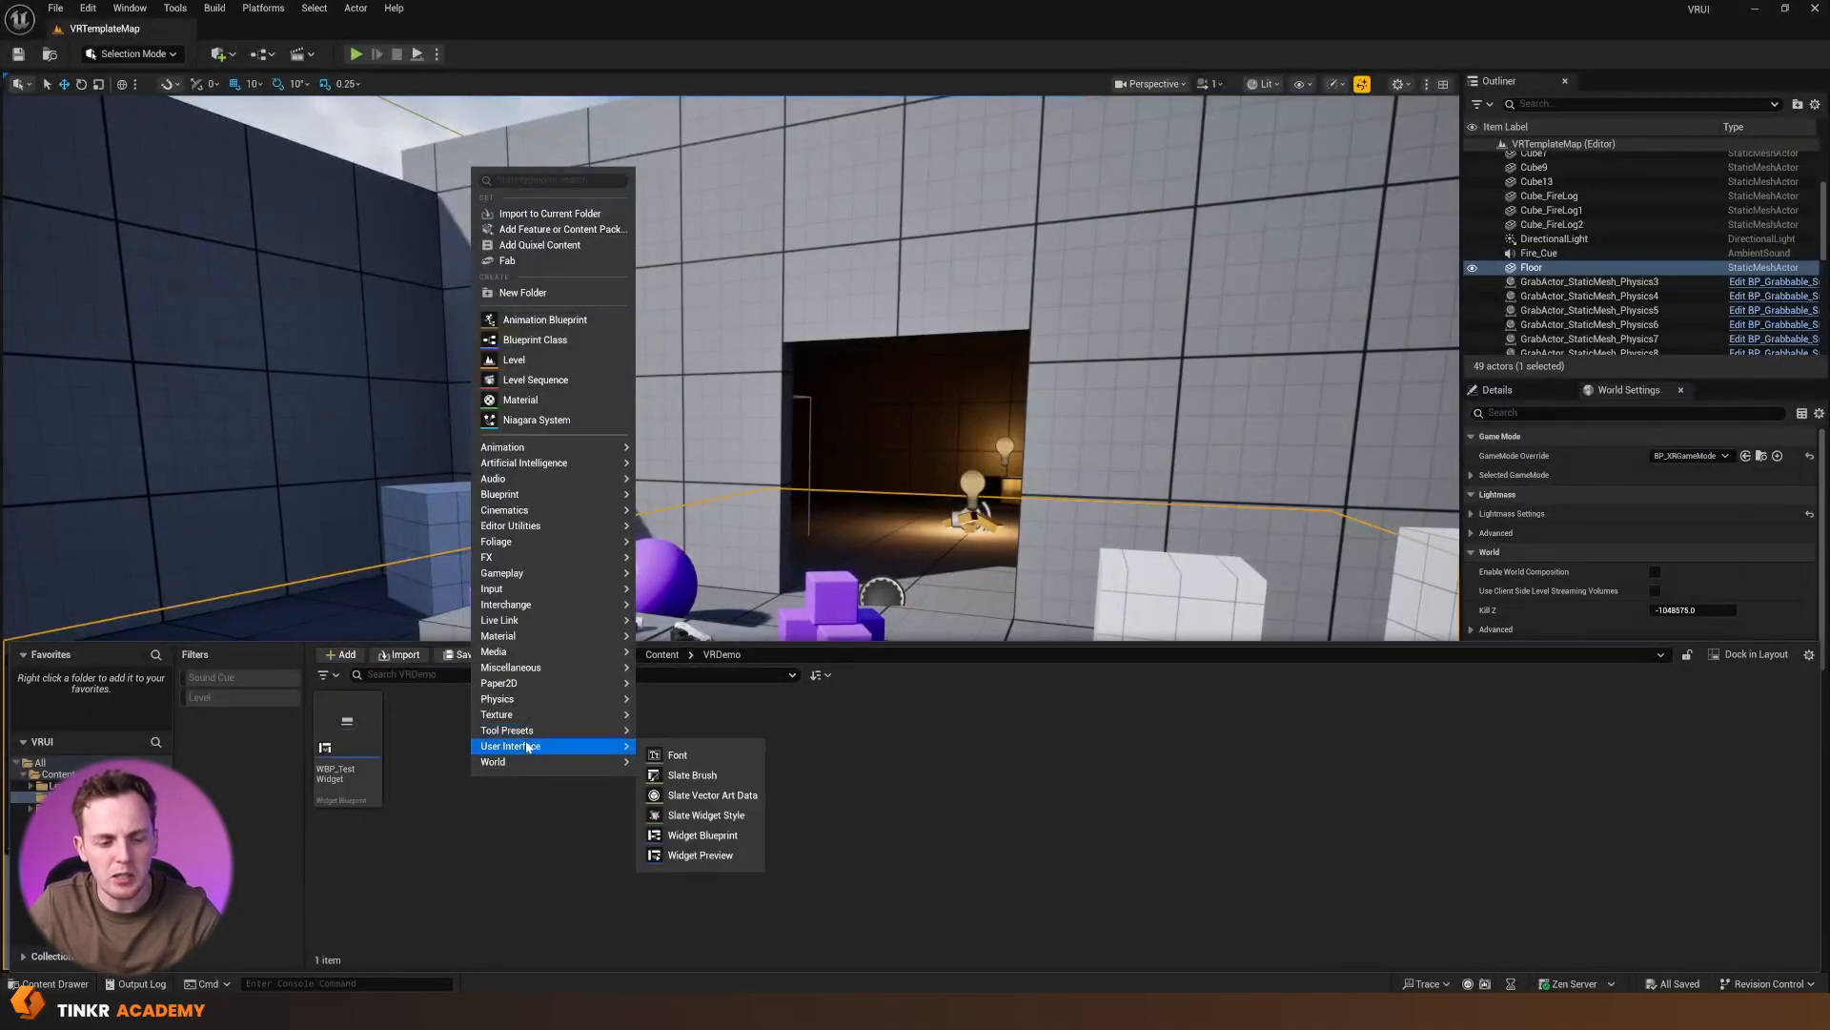
click(696, 836)
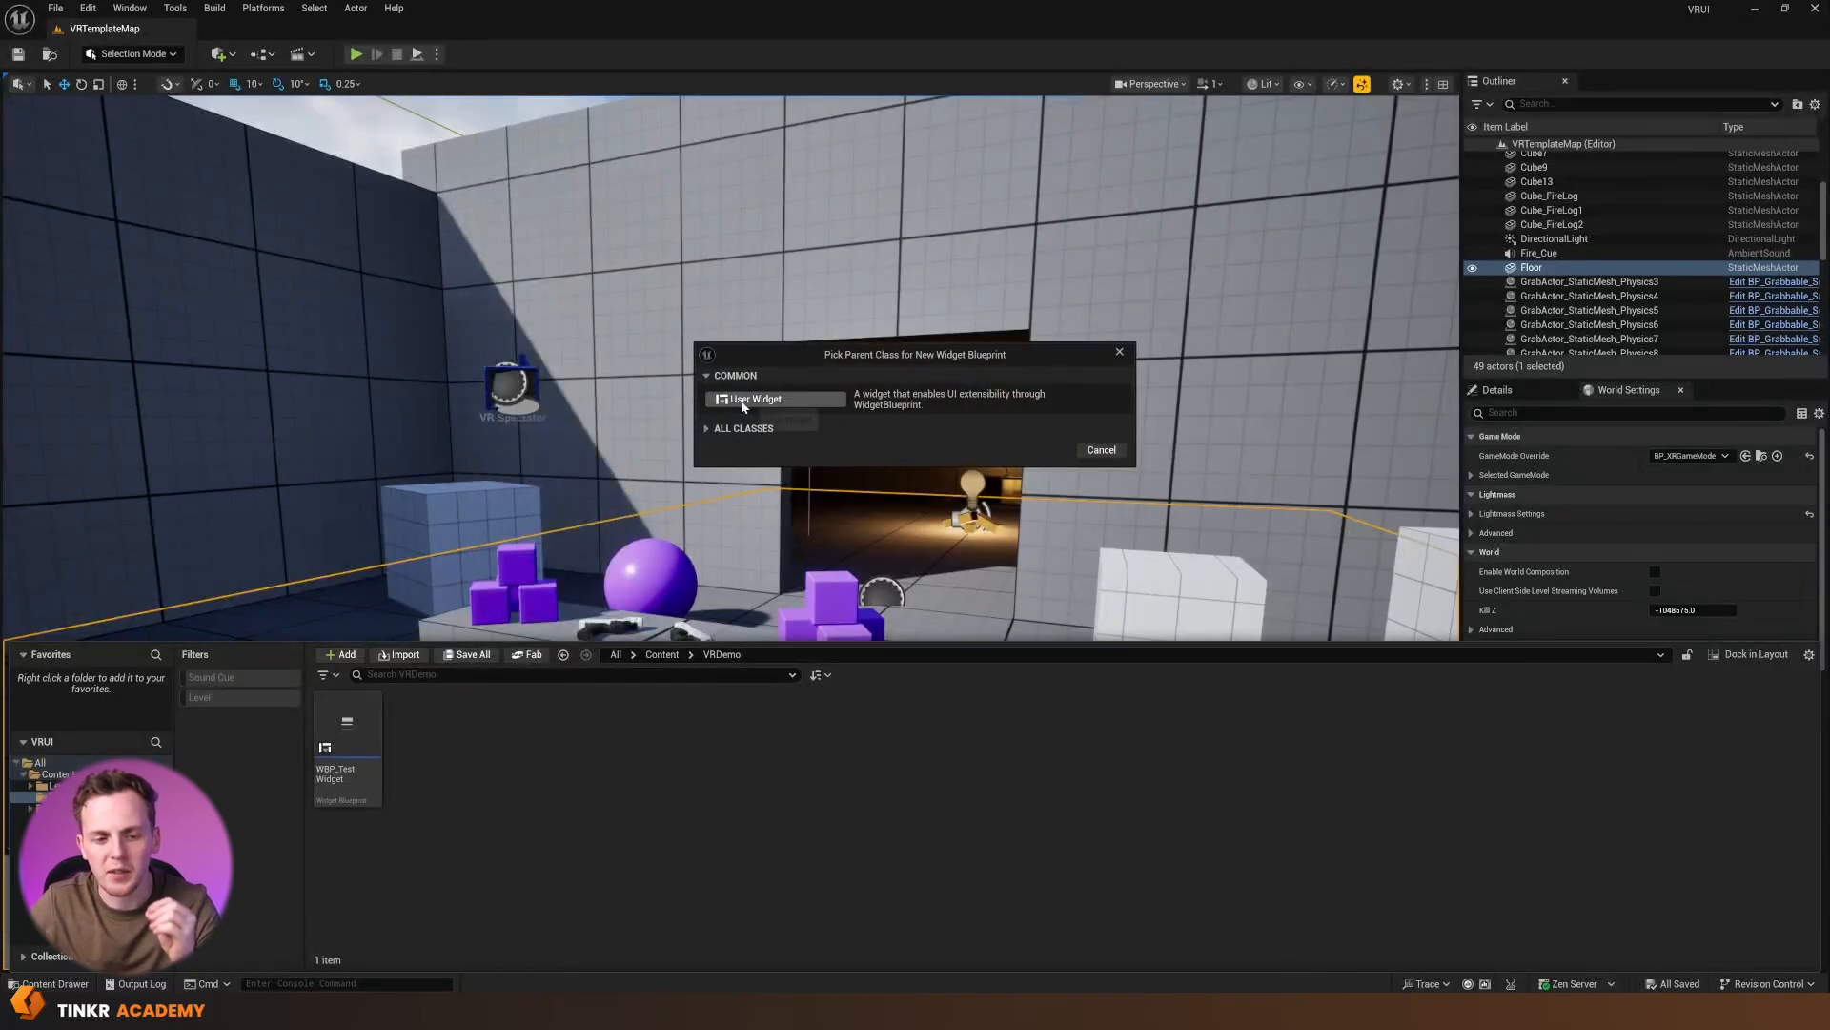
click(737, 397)
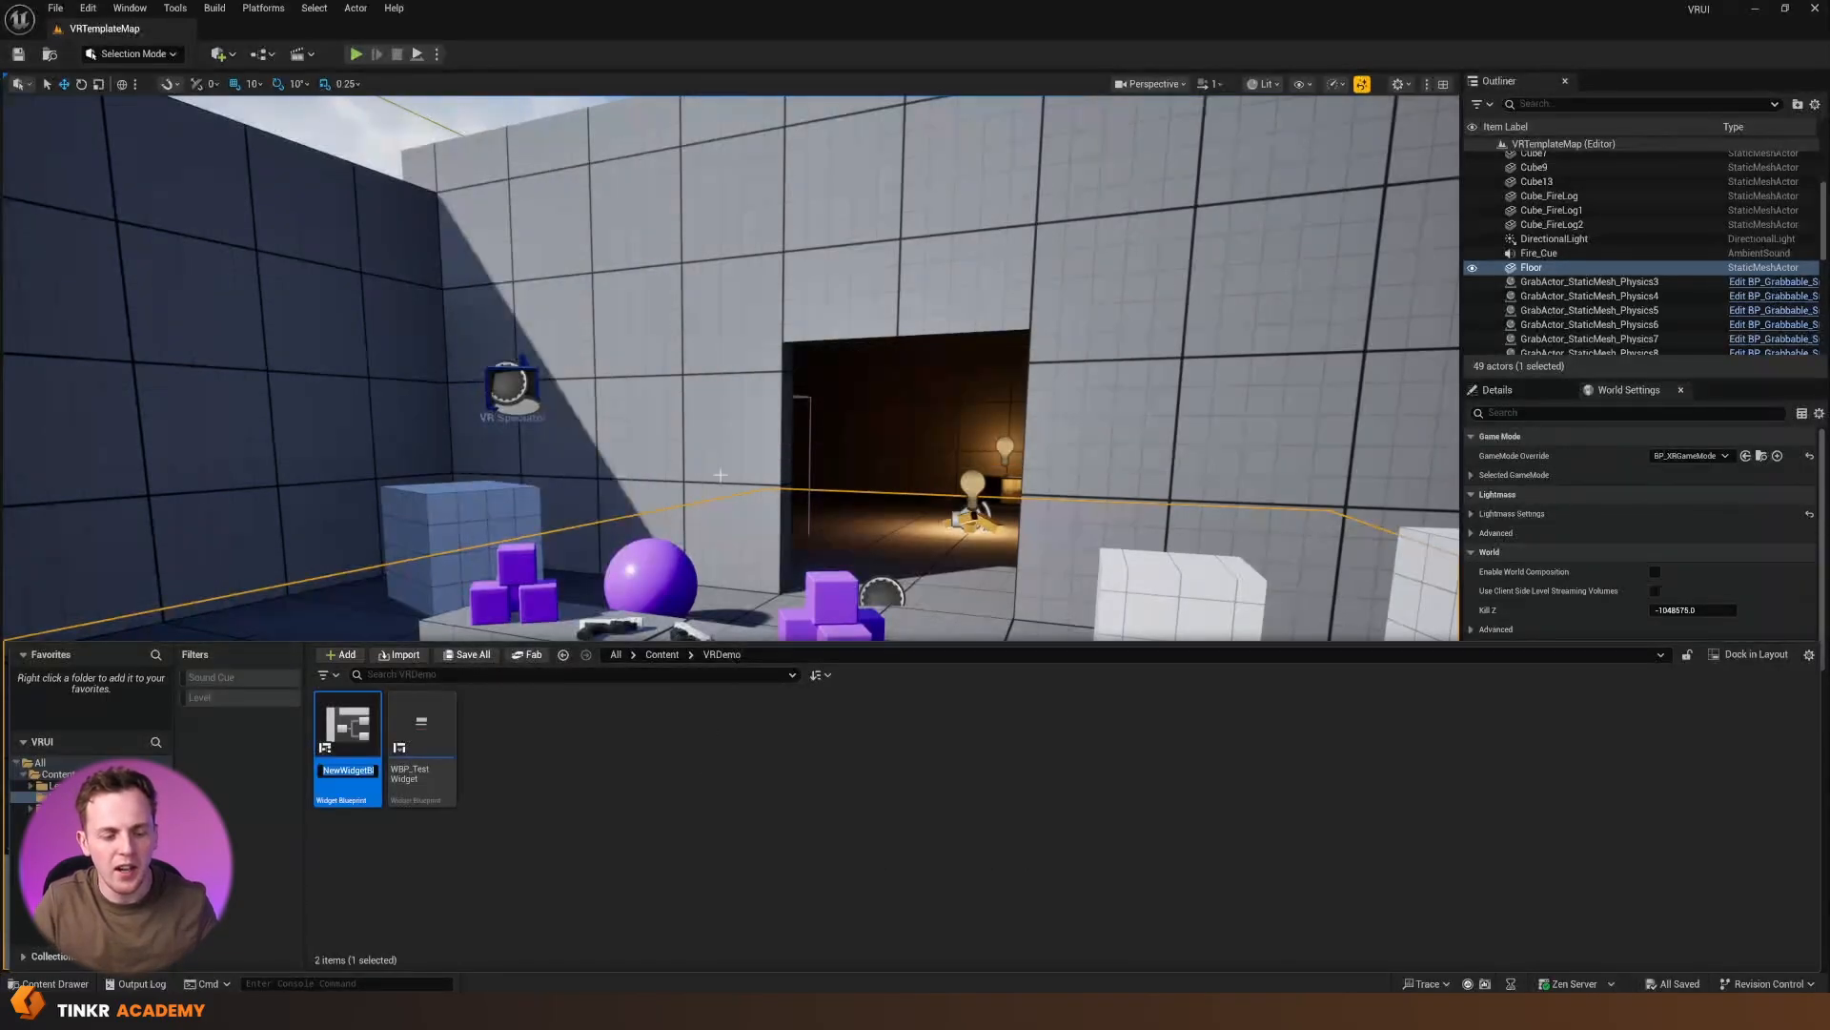
text(WBP_)
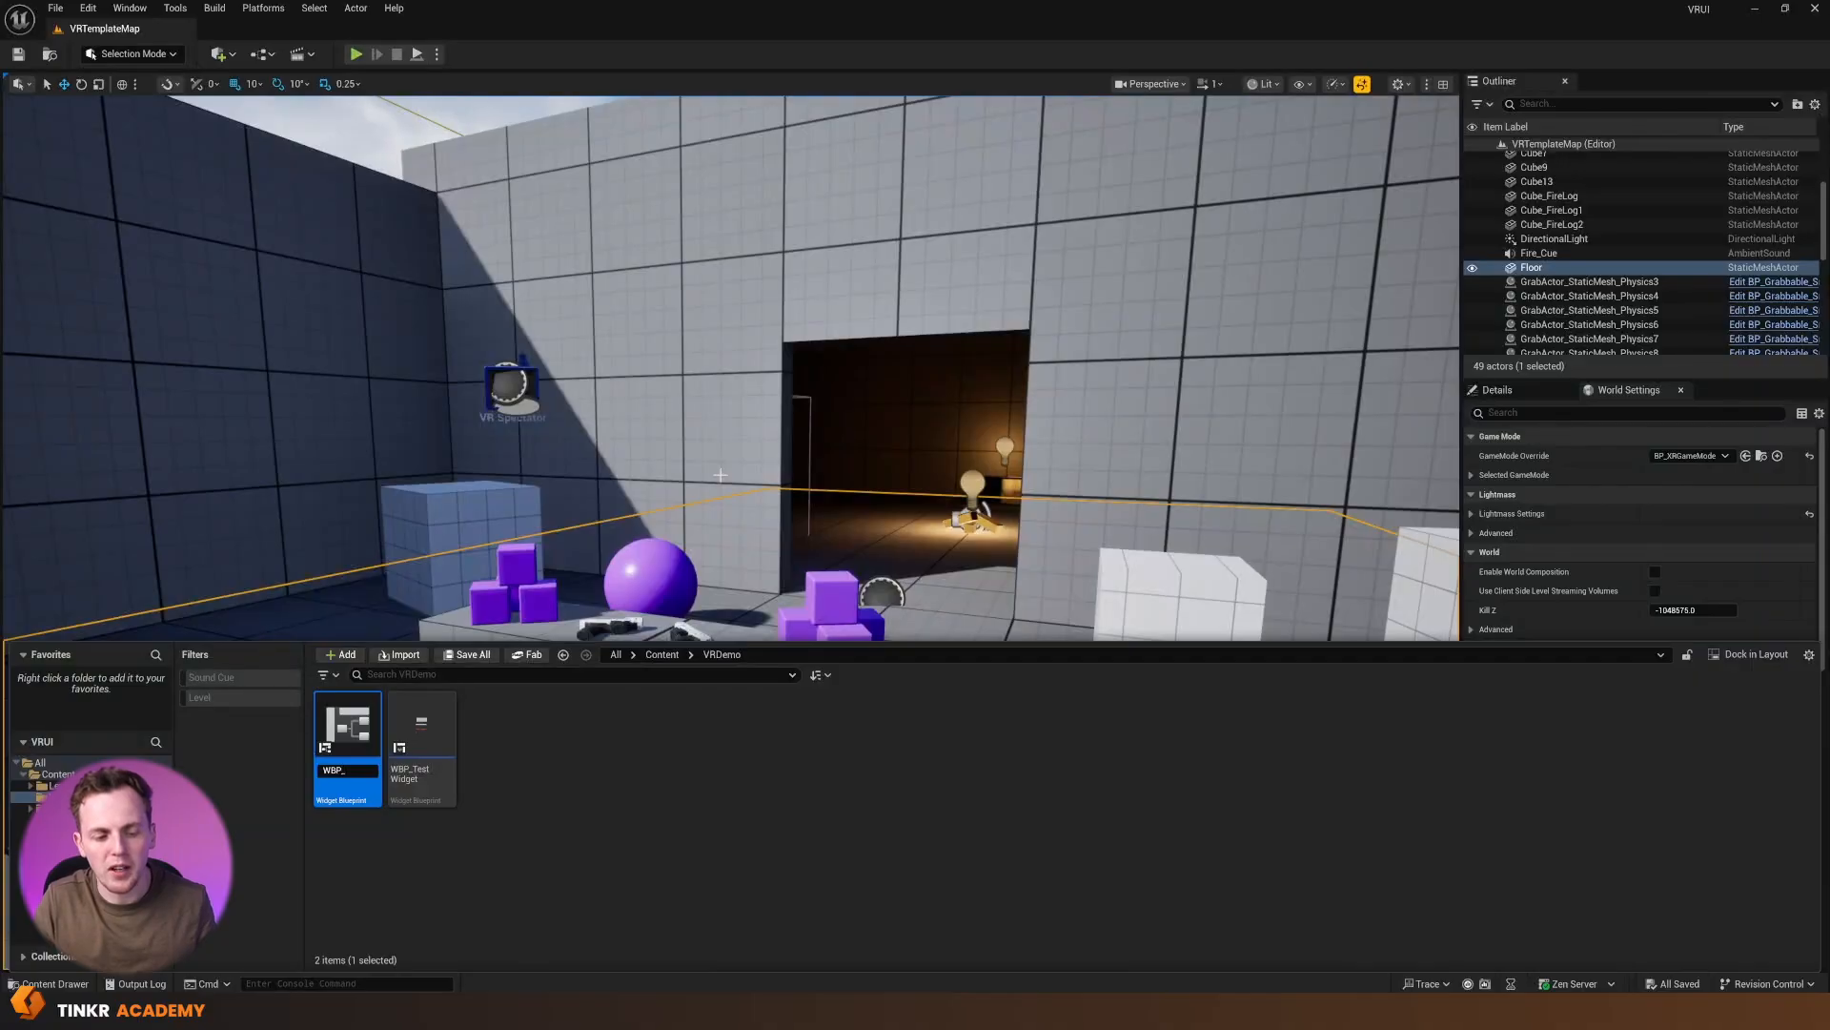
text(Pistol)
key(Return)
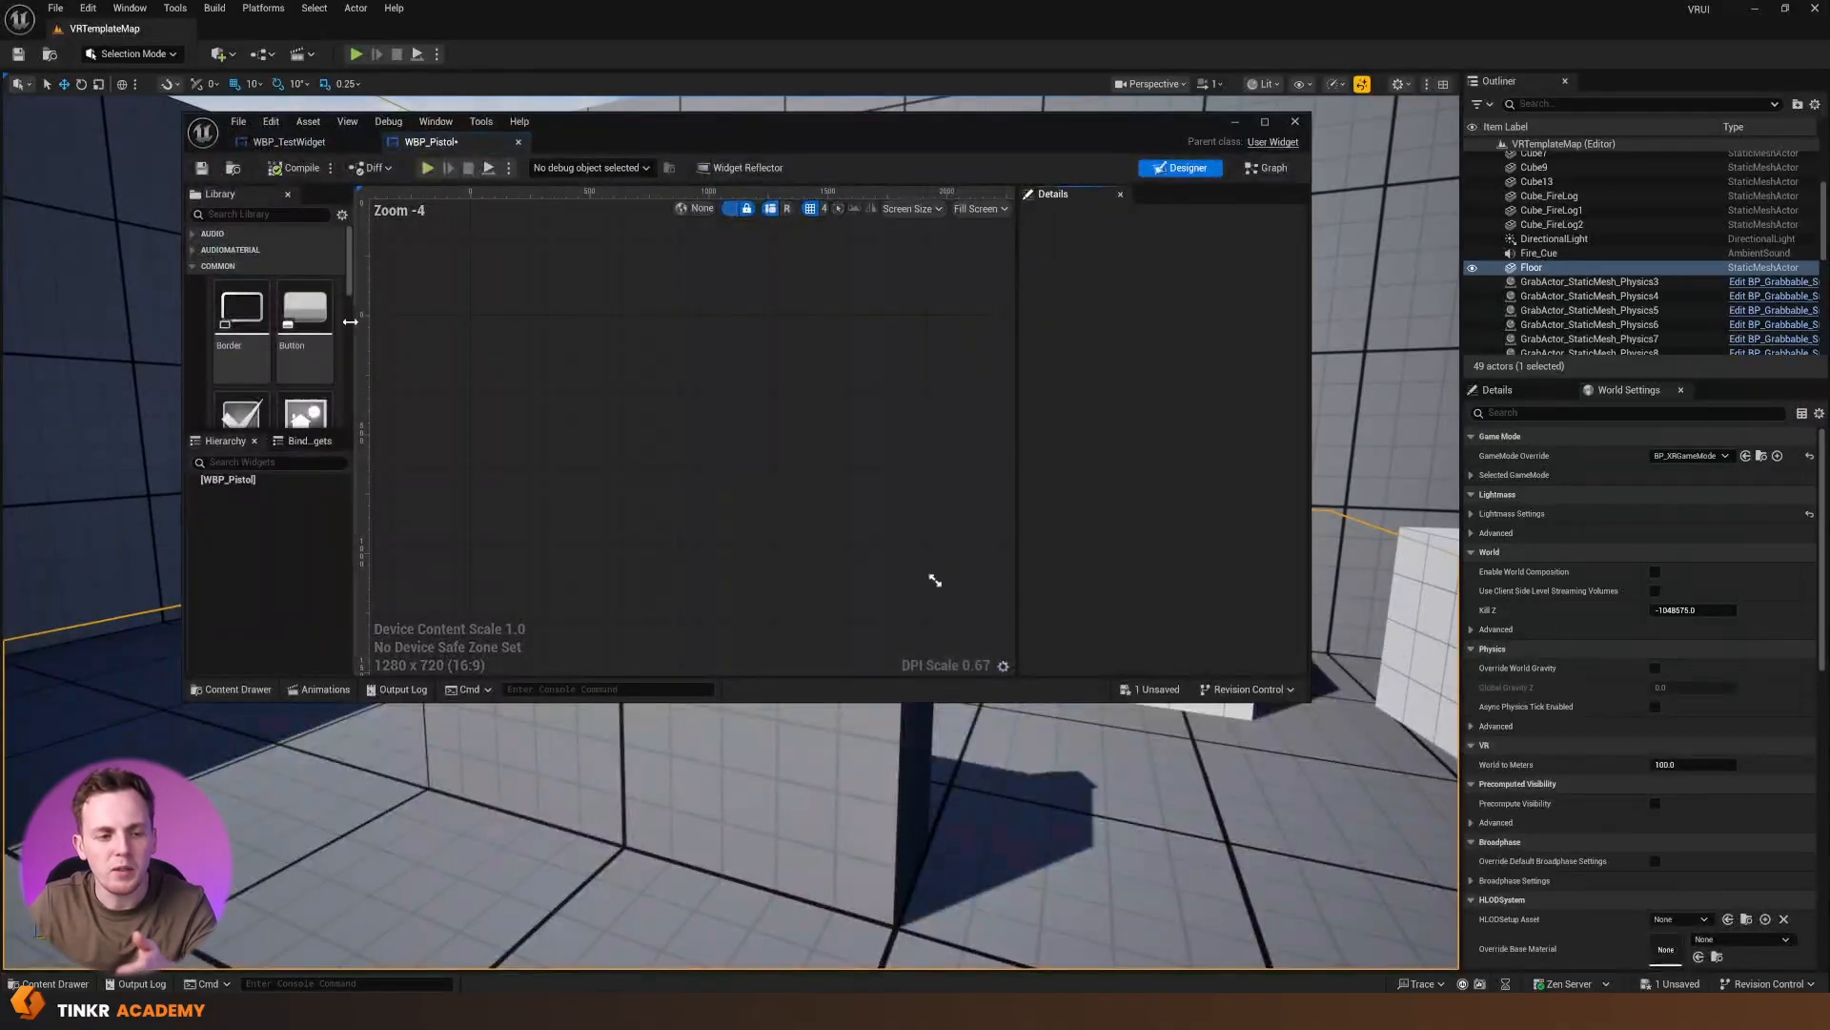
Find the Canvas Panel in the widget library and add it to WBP_Pistol as the root
click(244, 215)
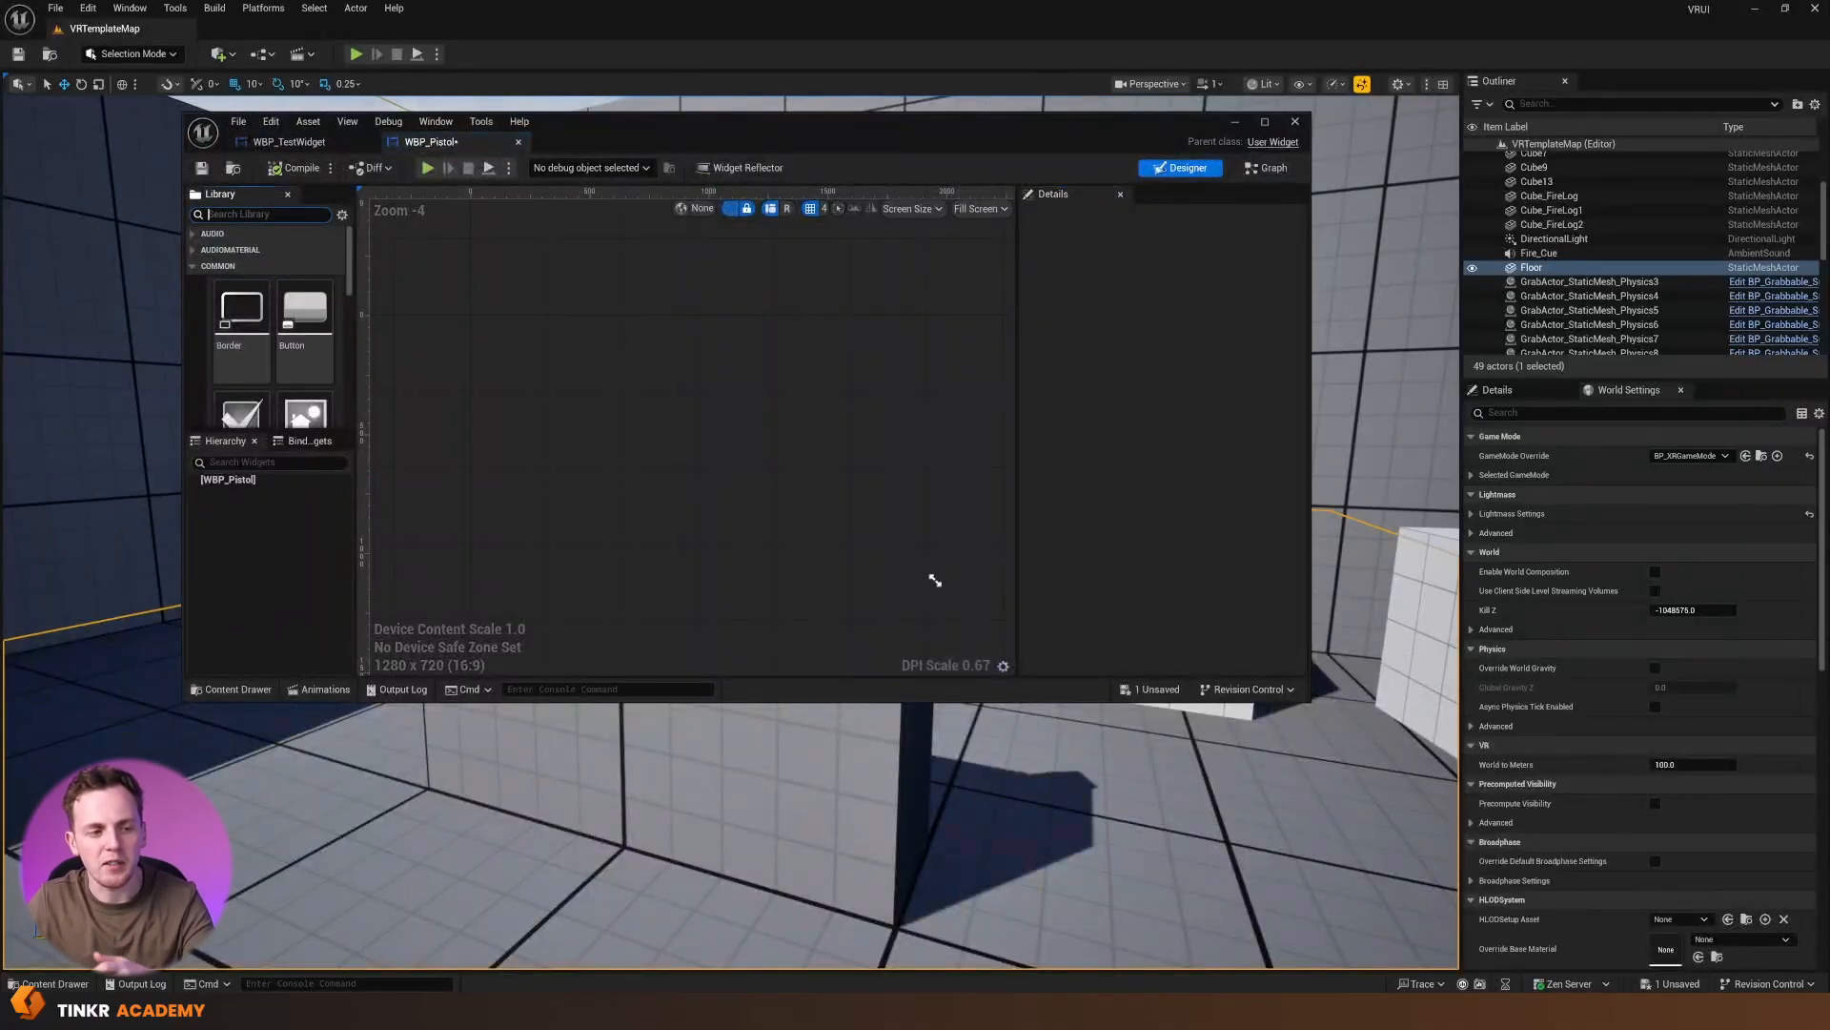
text(canvas)
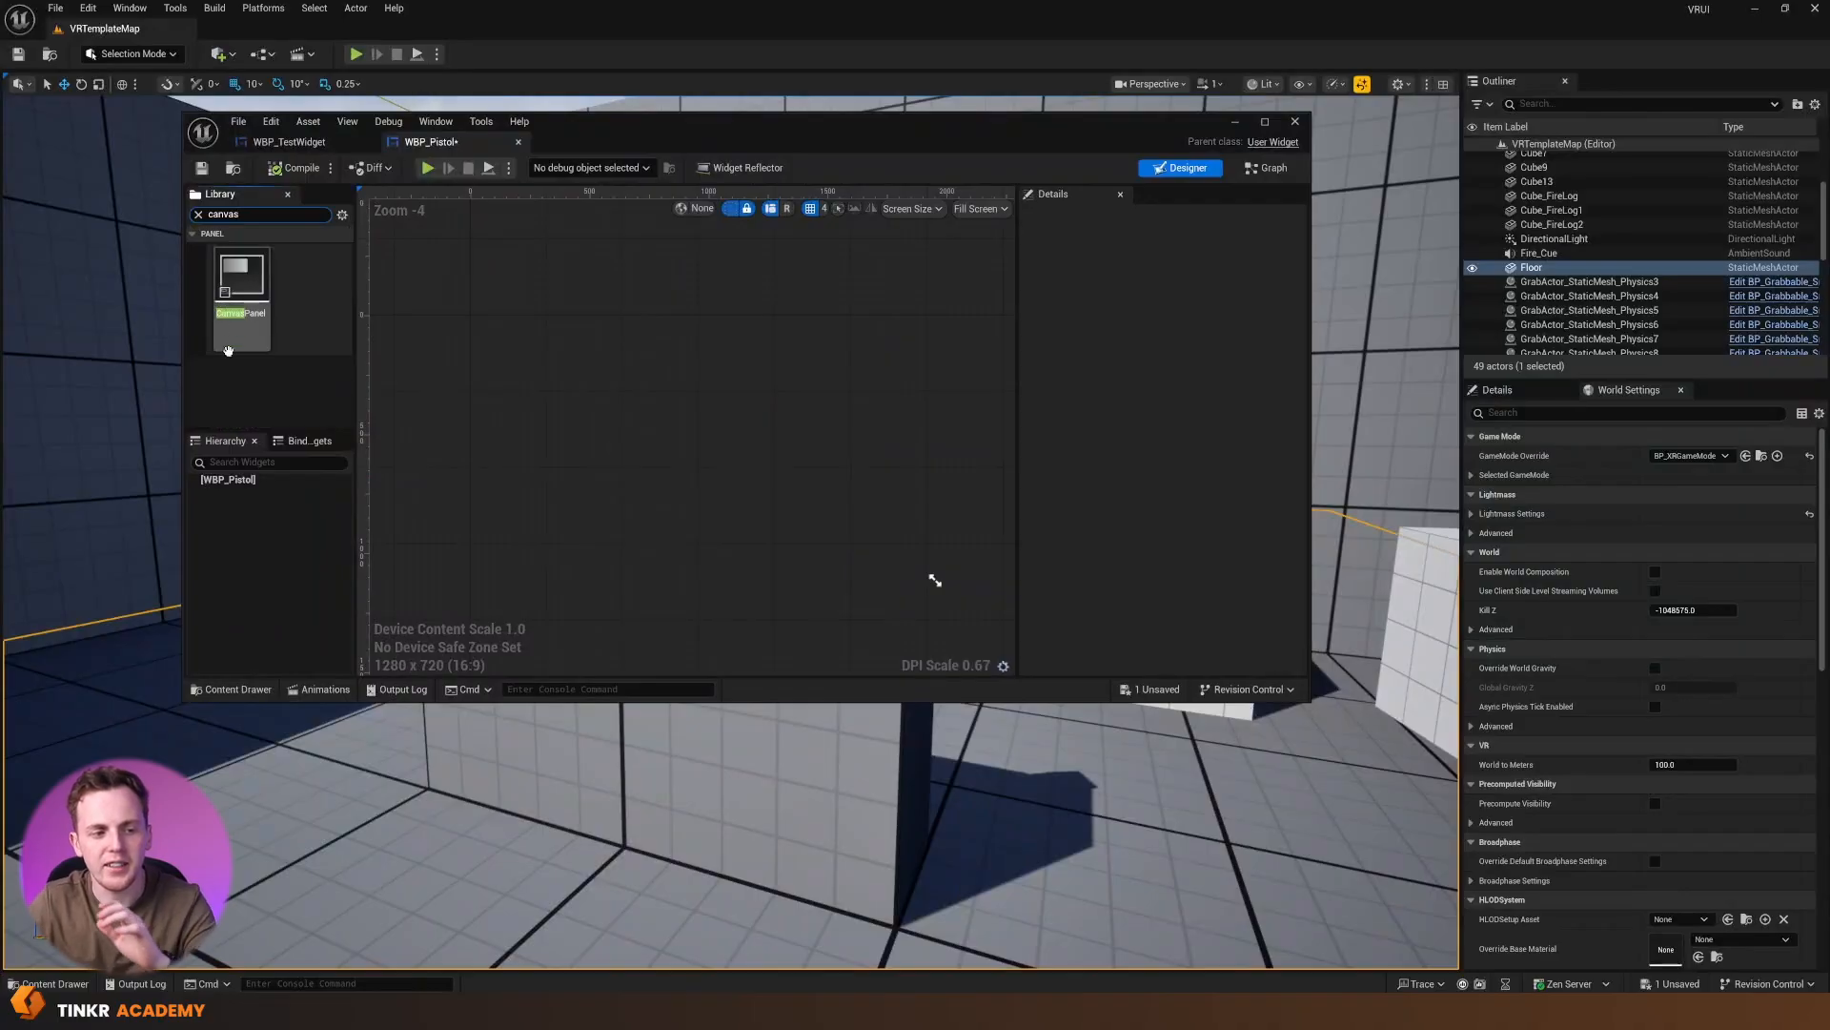
drag(241, 291, 654, 378)
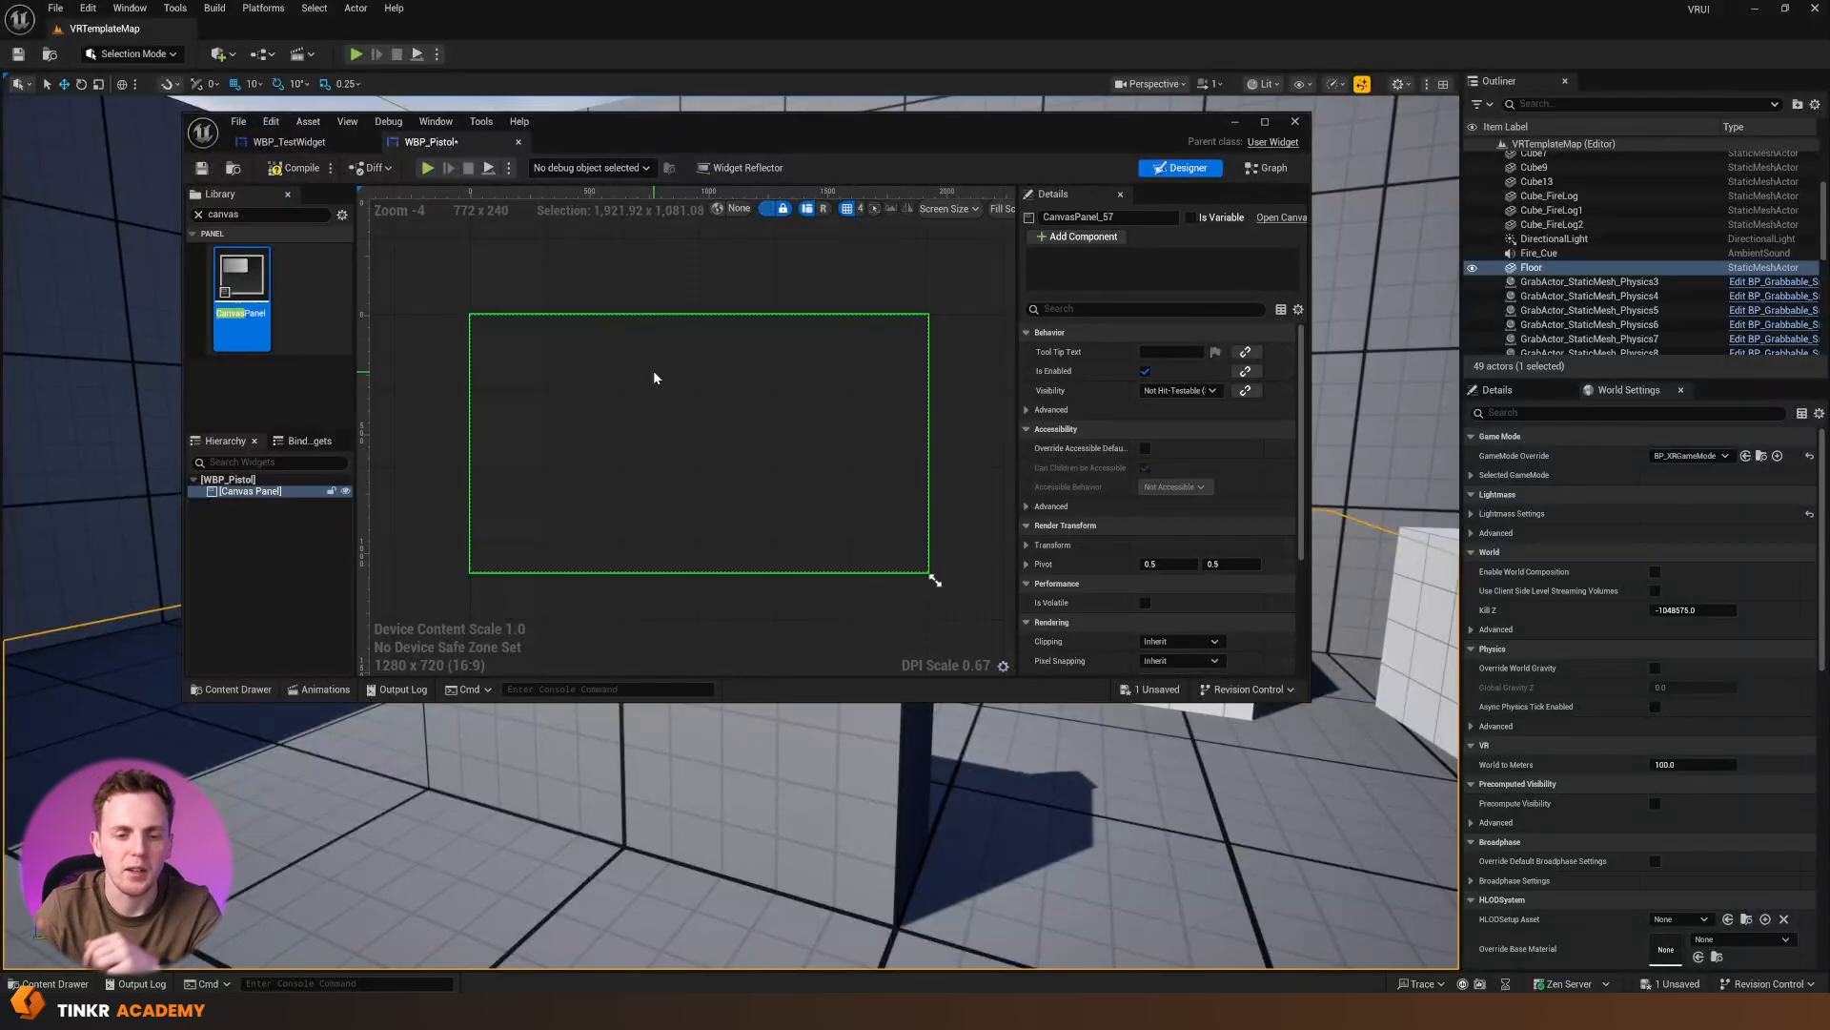
click(536, 303)
Add a Text Block to the canvas panel and place it near the upper-left corner at about X 12, Y 12
click(198, 216)
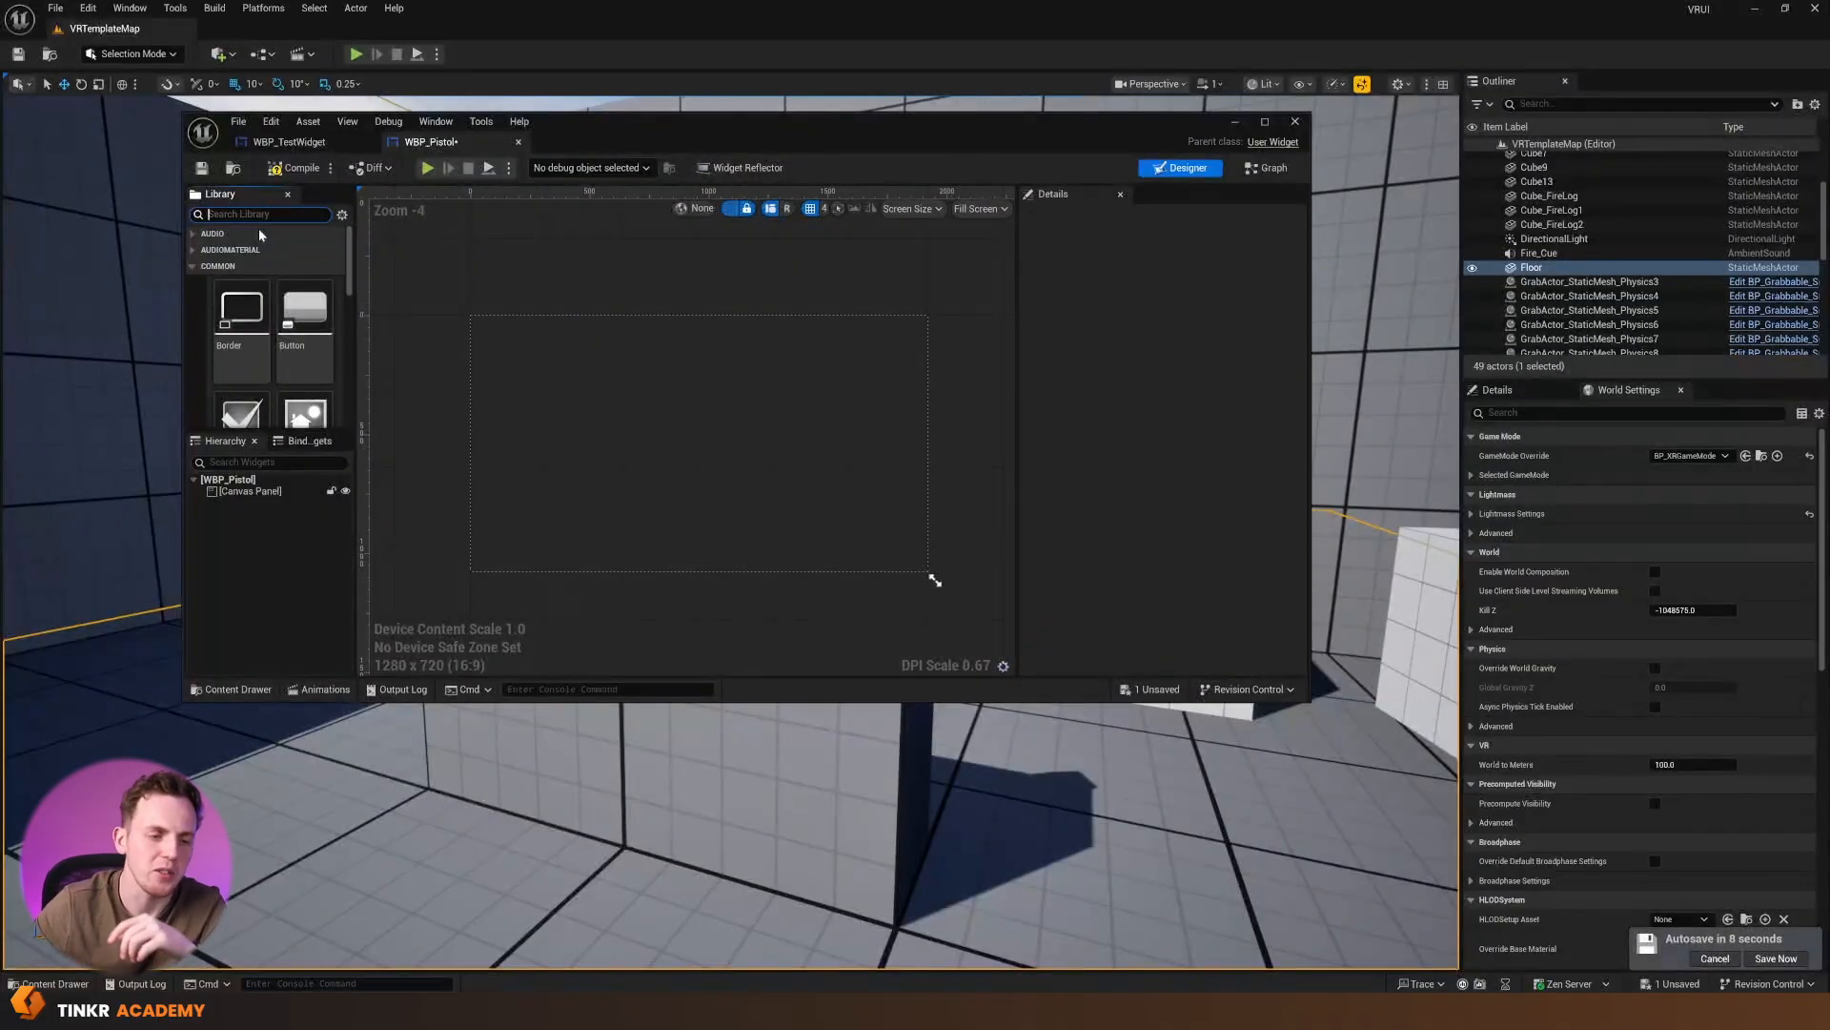
text(xt)
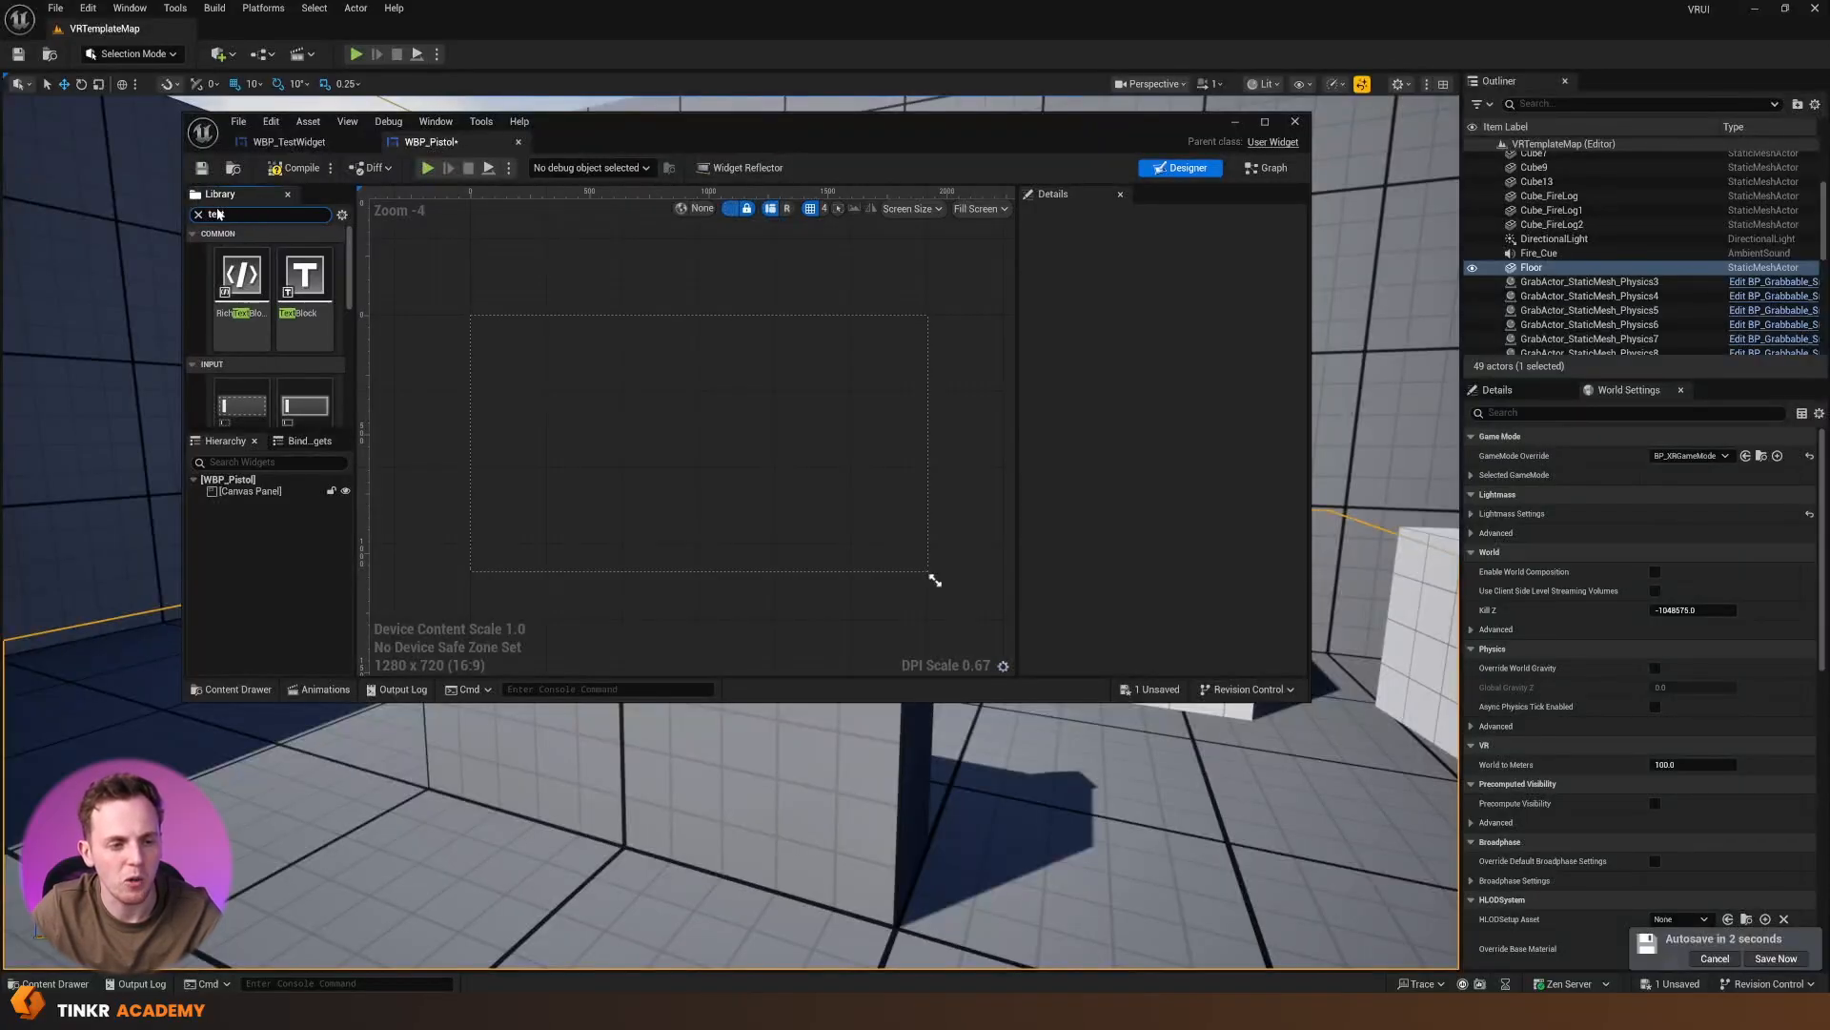
drag(305, 286, 487, 341)
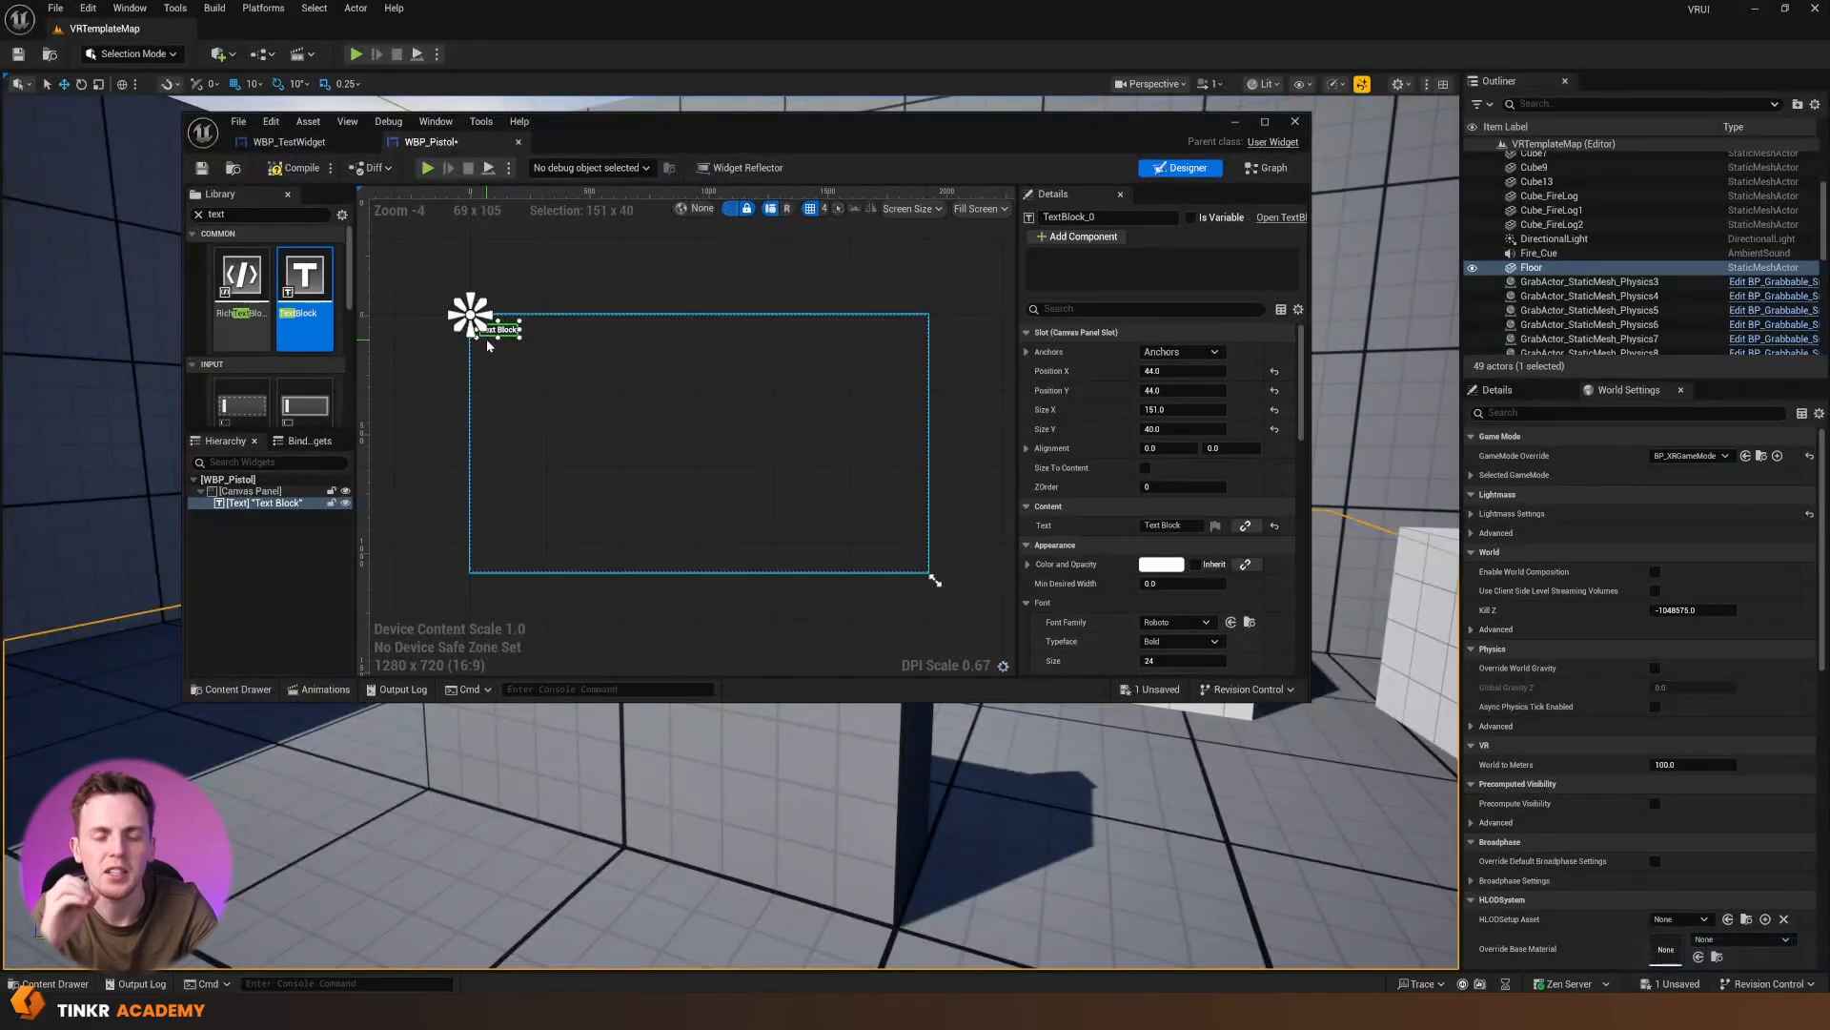
scroll(486, 339, up, 7)
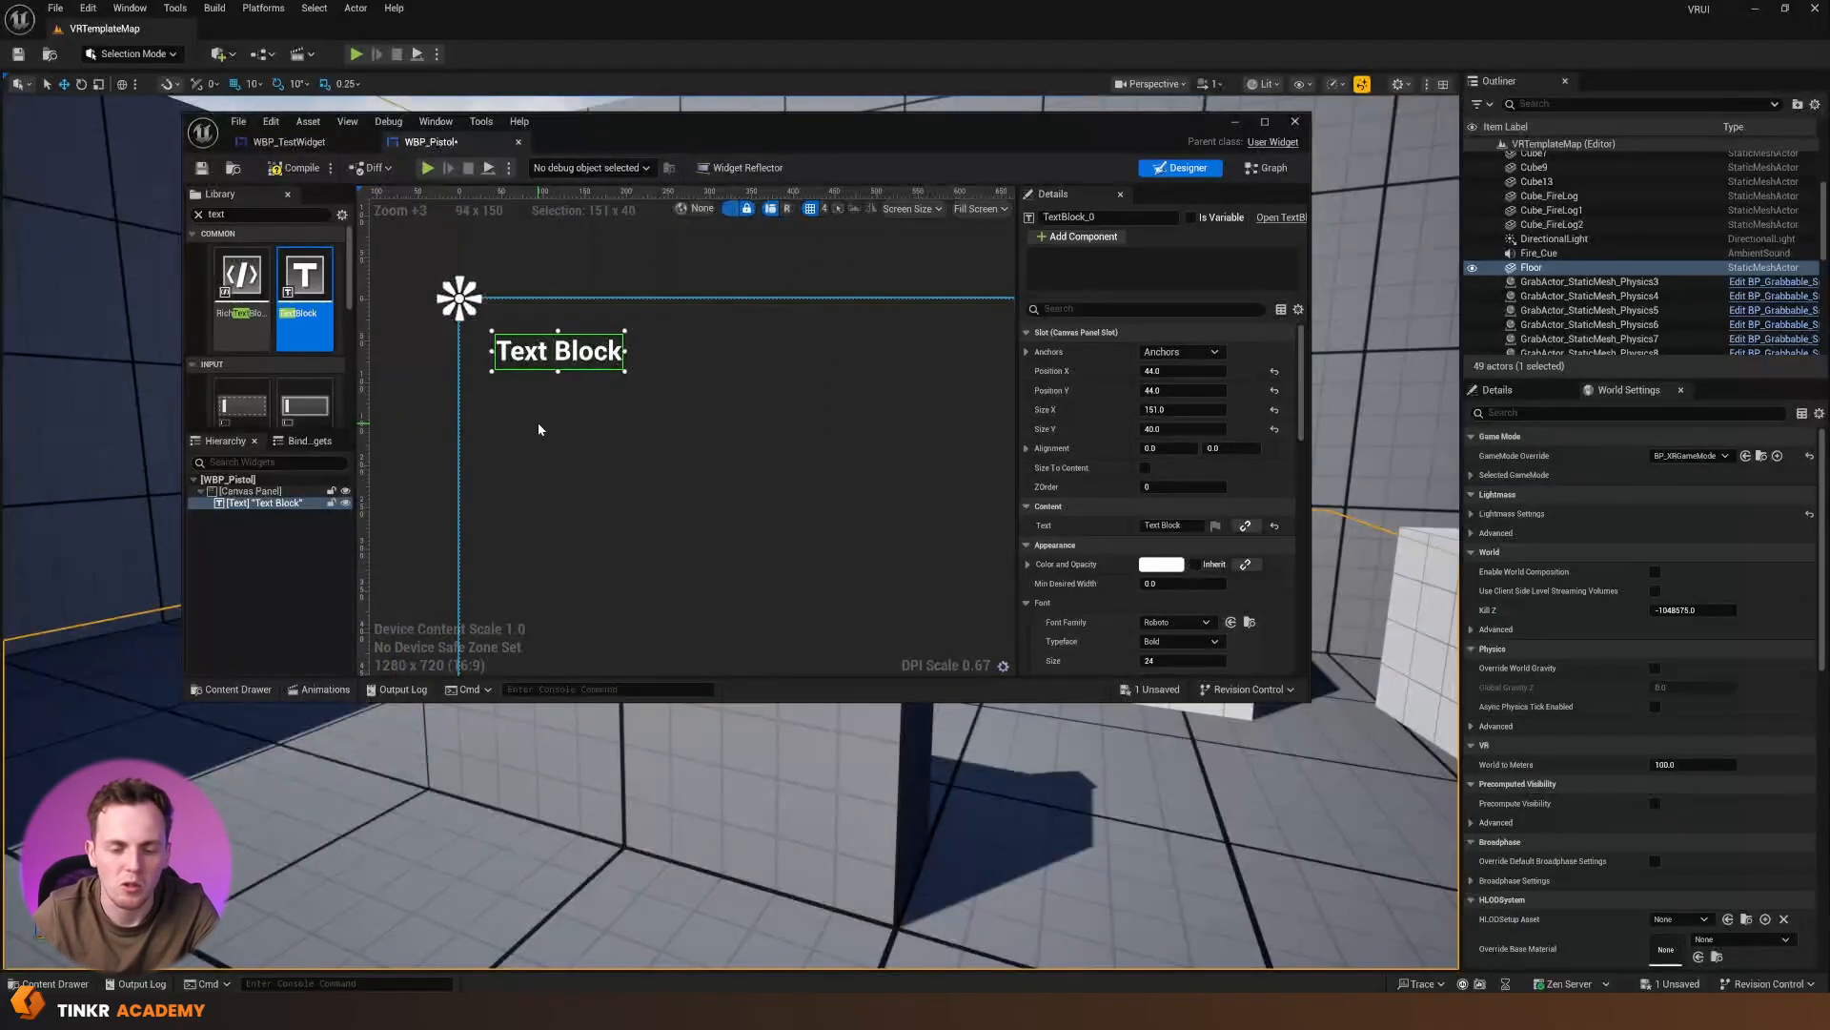
drag(548, 355, 523, 333)
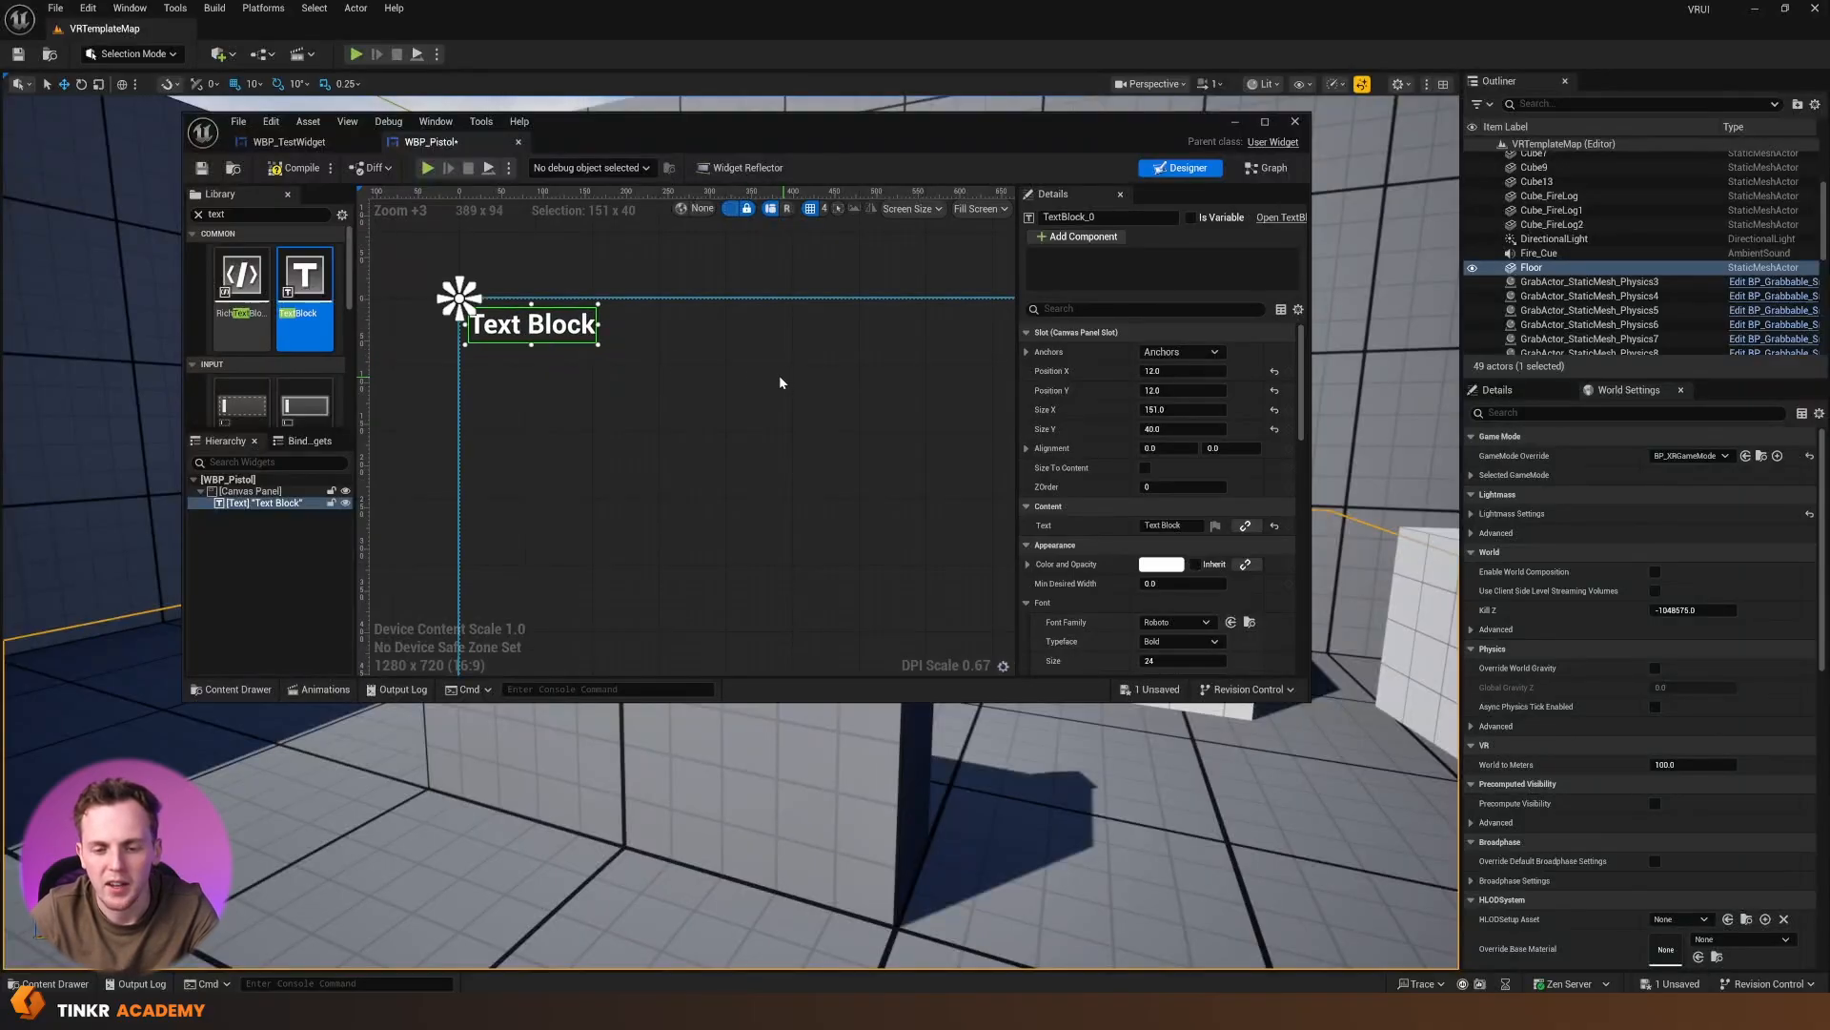
Add a second Text Block below the first, at about X 40, Y 120, and change the first one's content to "99"
drag(305, 286, 488, 395)
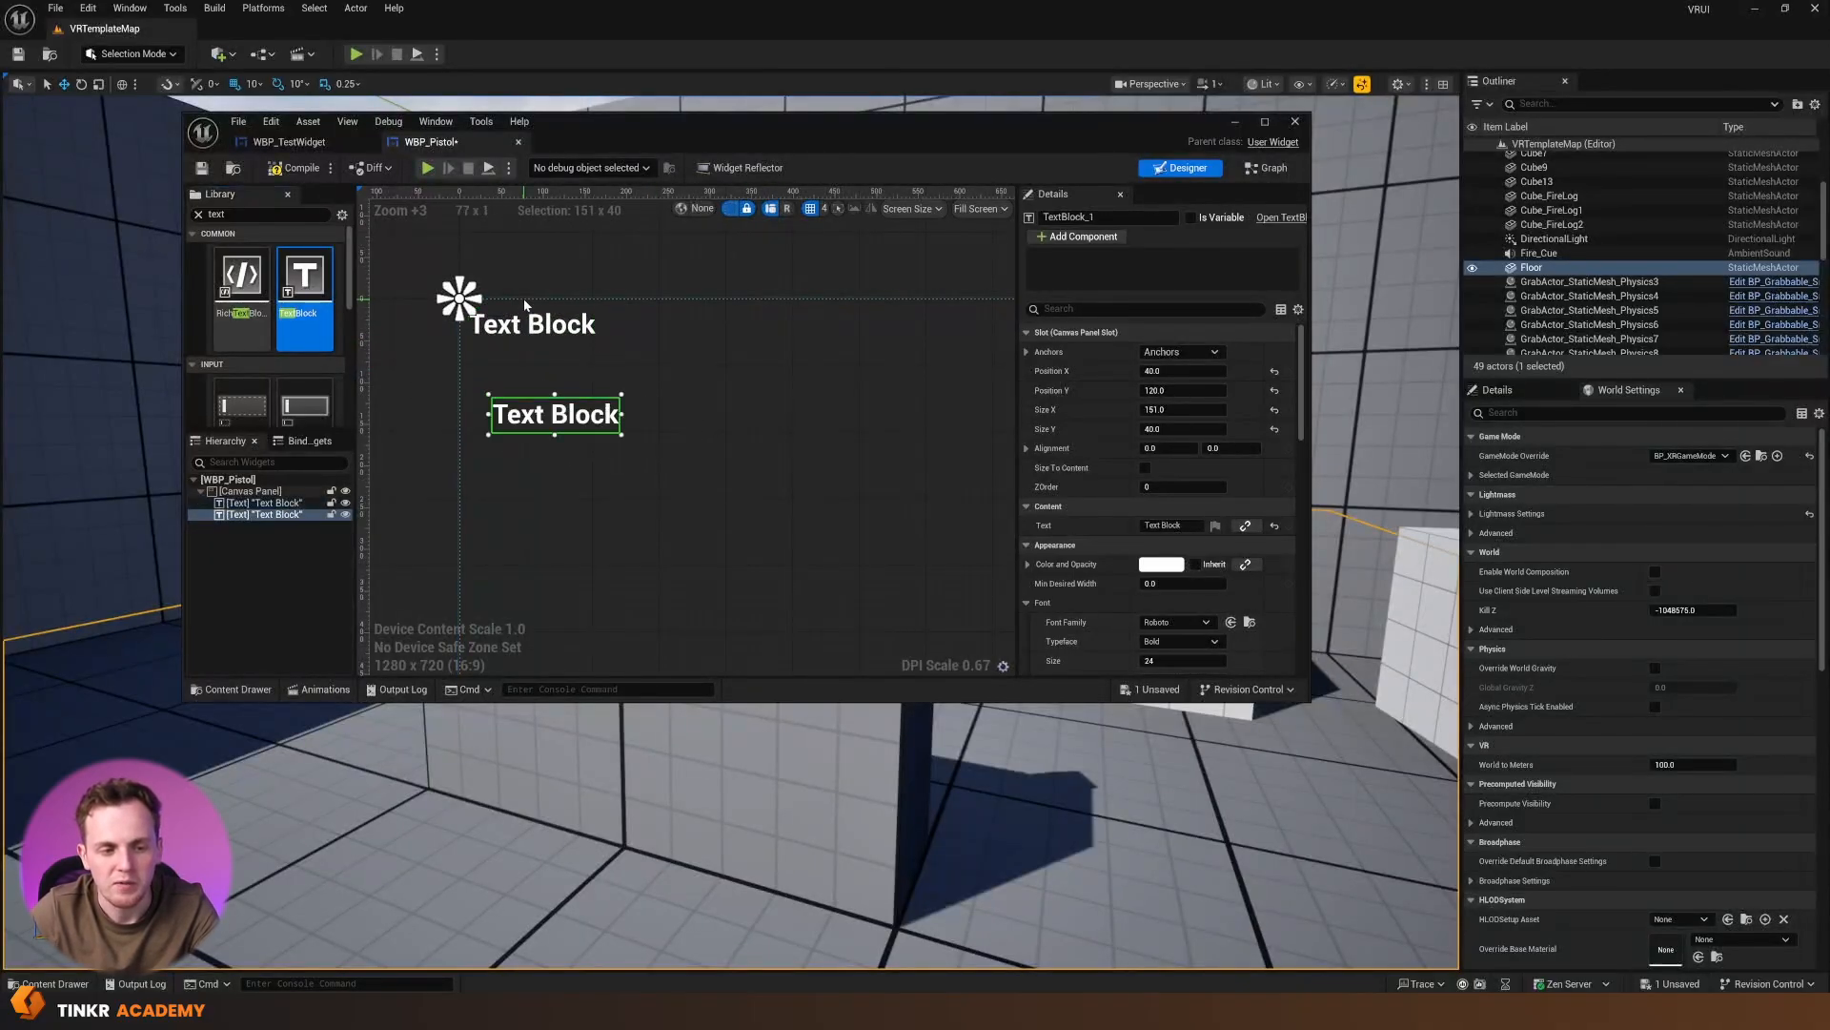
click(1192, 525)
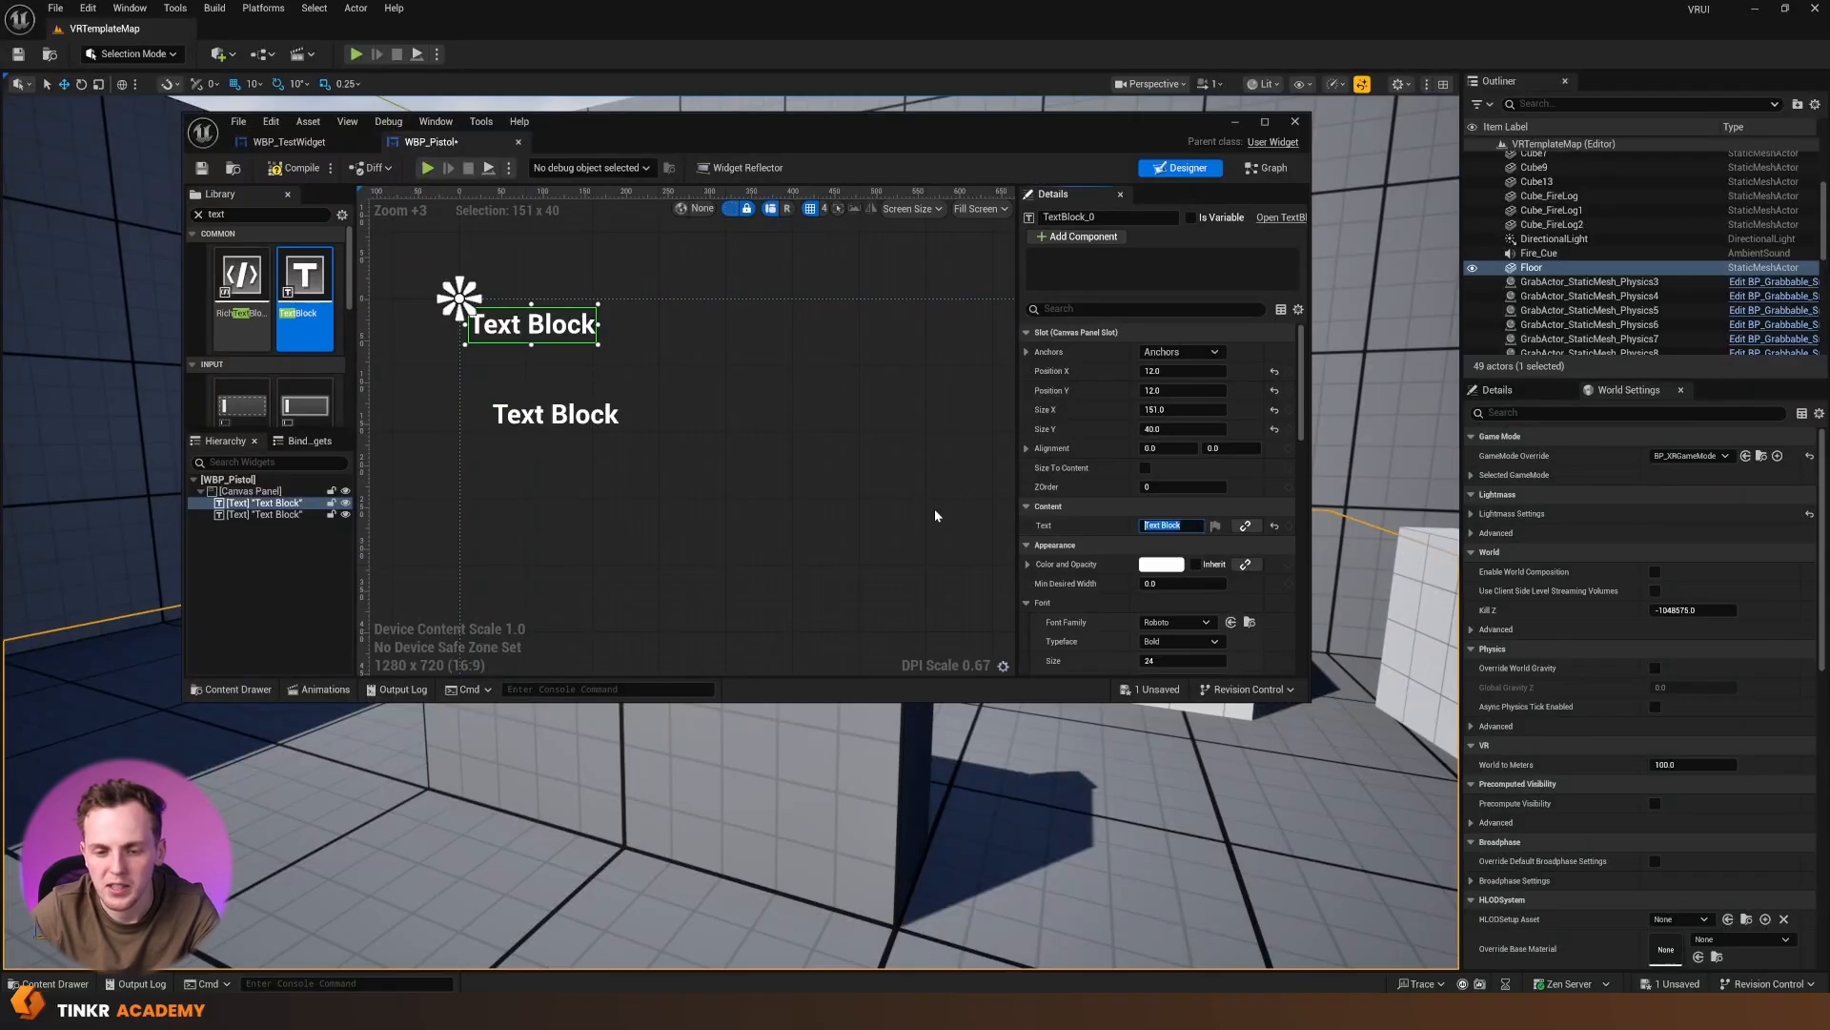
text(99)
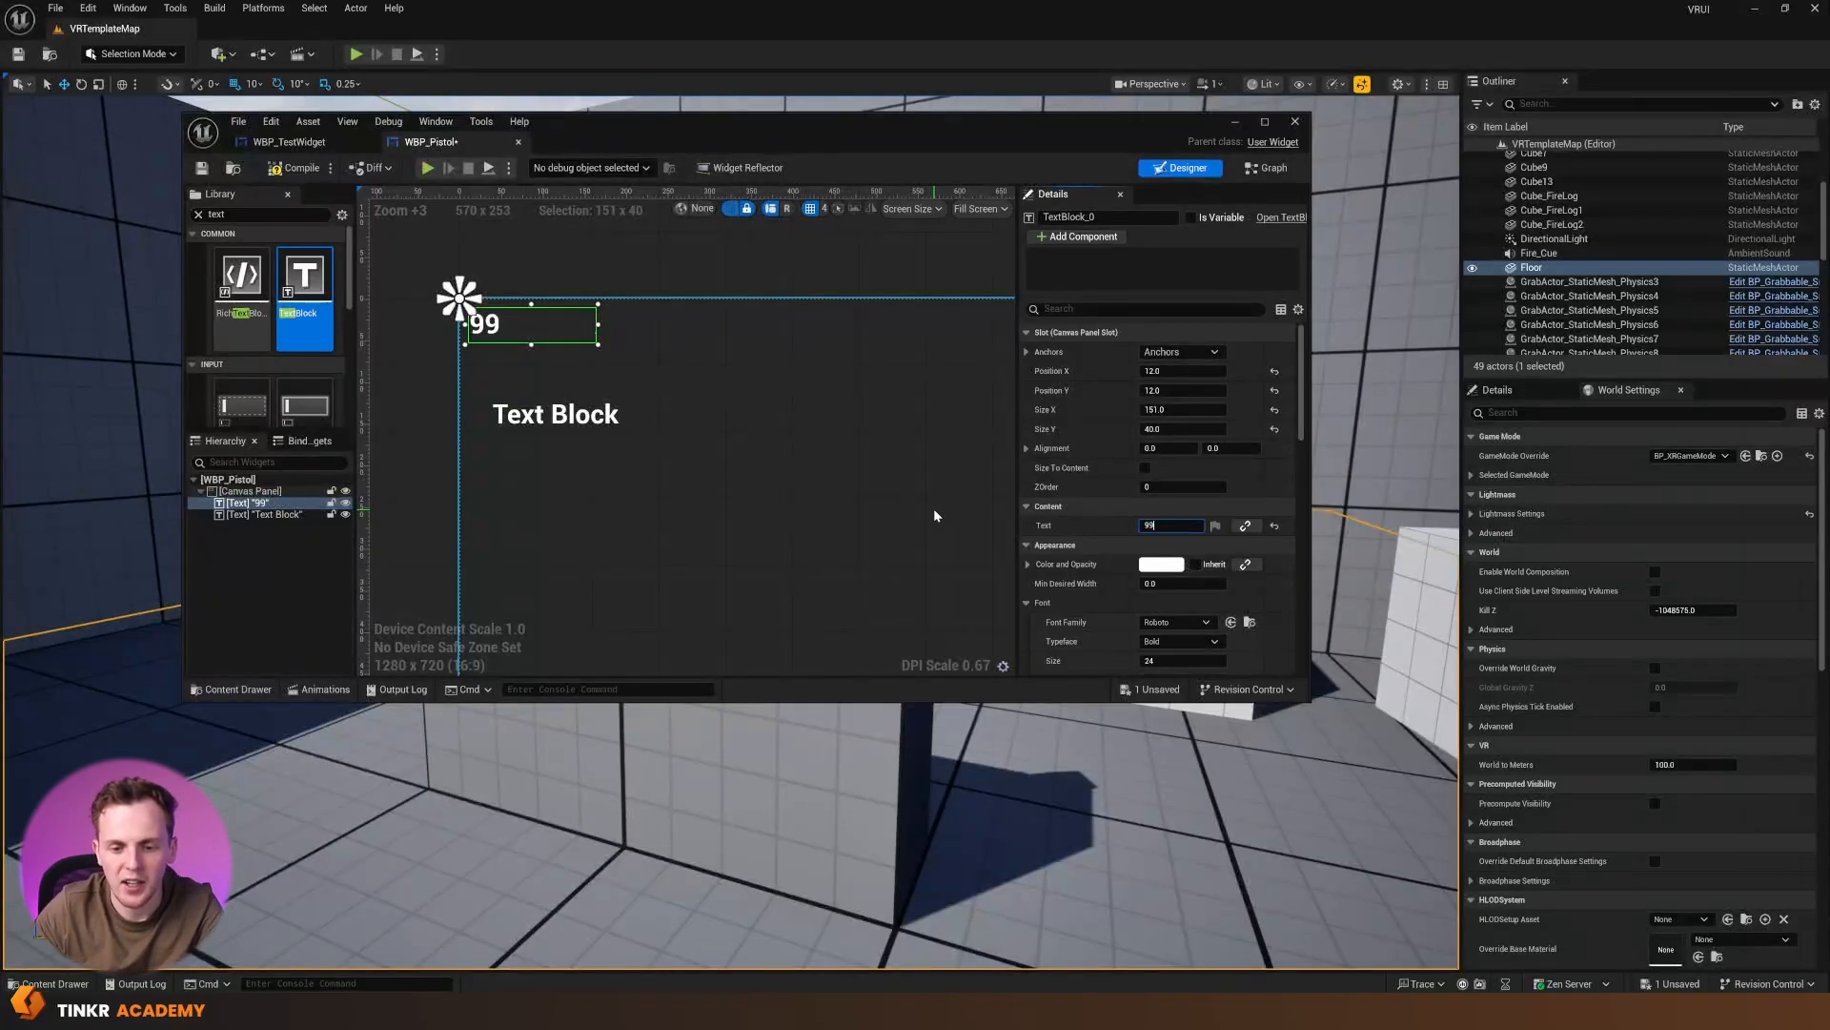
Set the "99" text's font size to 99 and its colour to orange
scroll(1191, 591, down, 1)
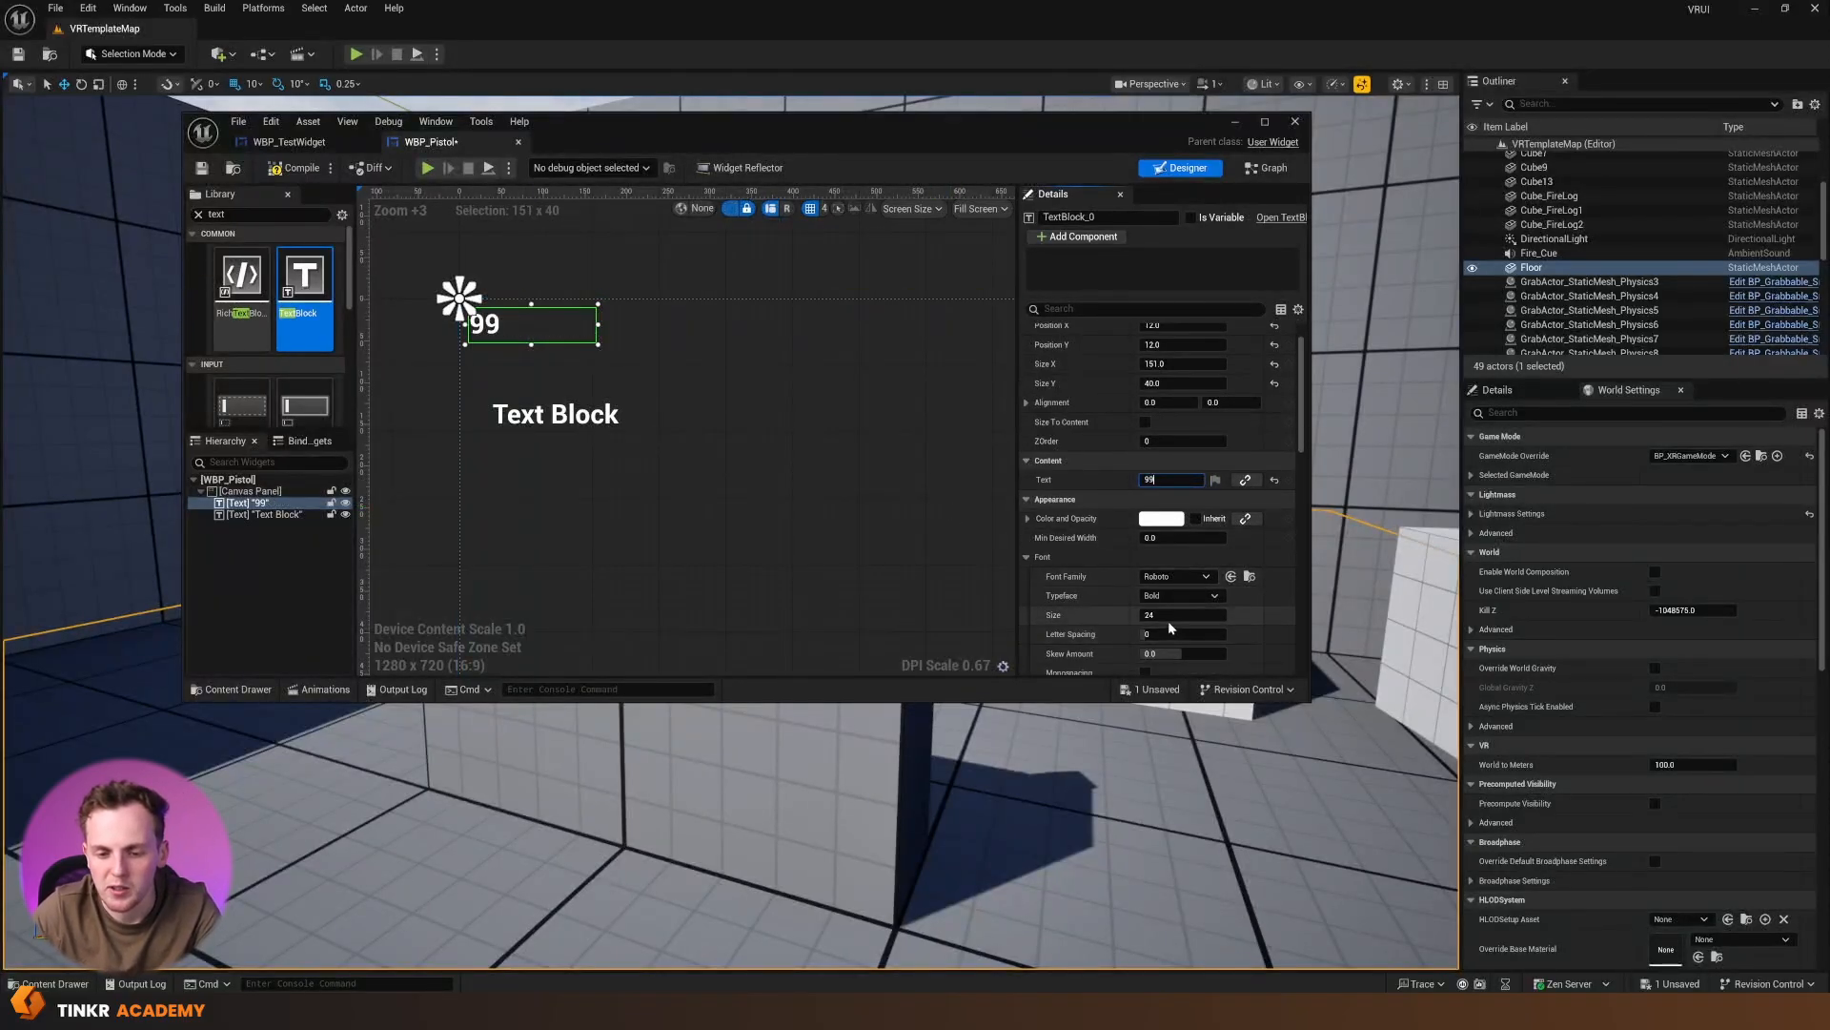
click(1169, 615)
text(99)
key(Return)
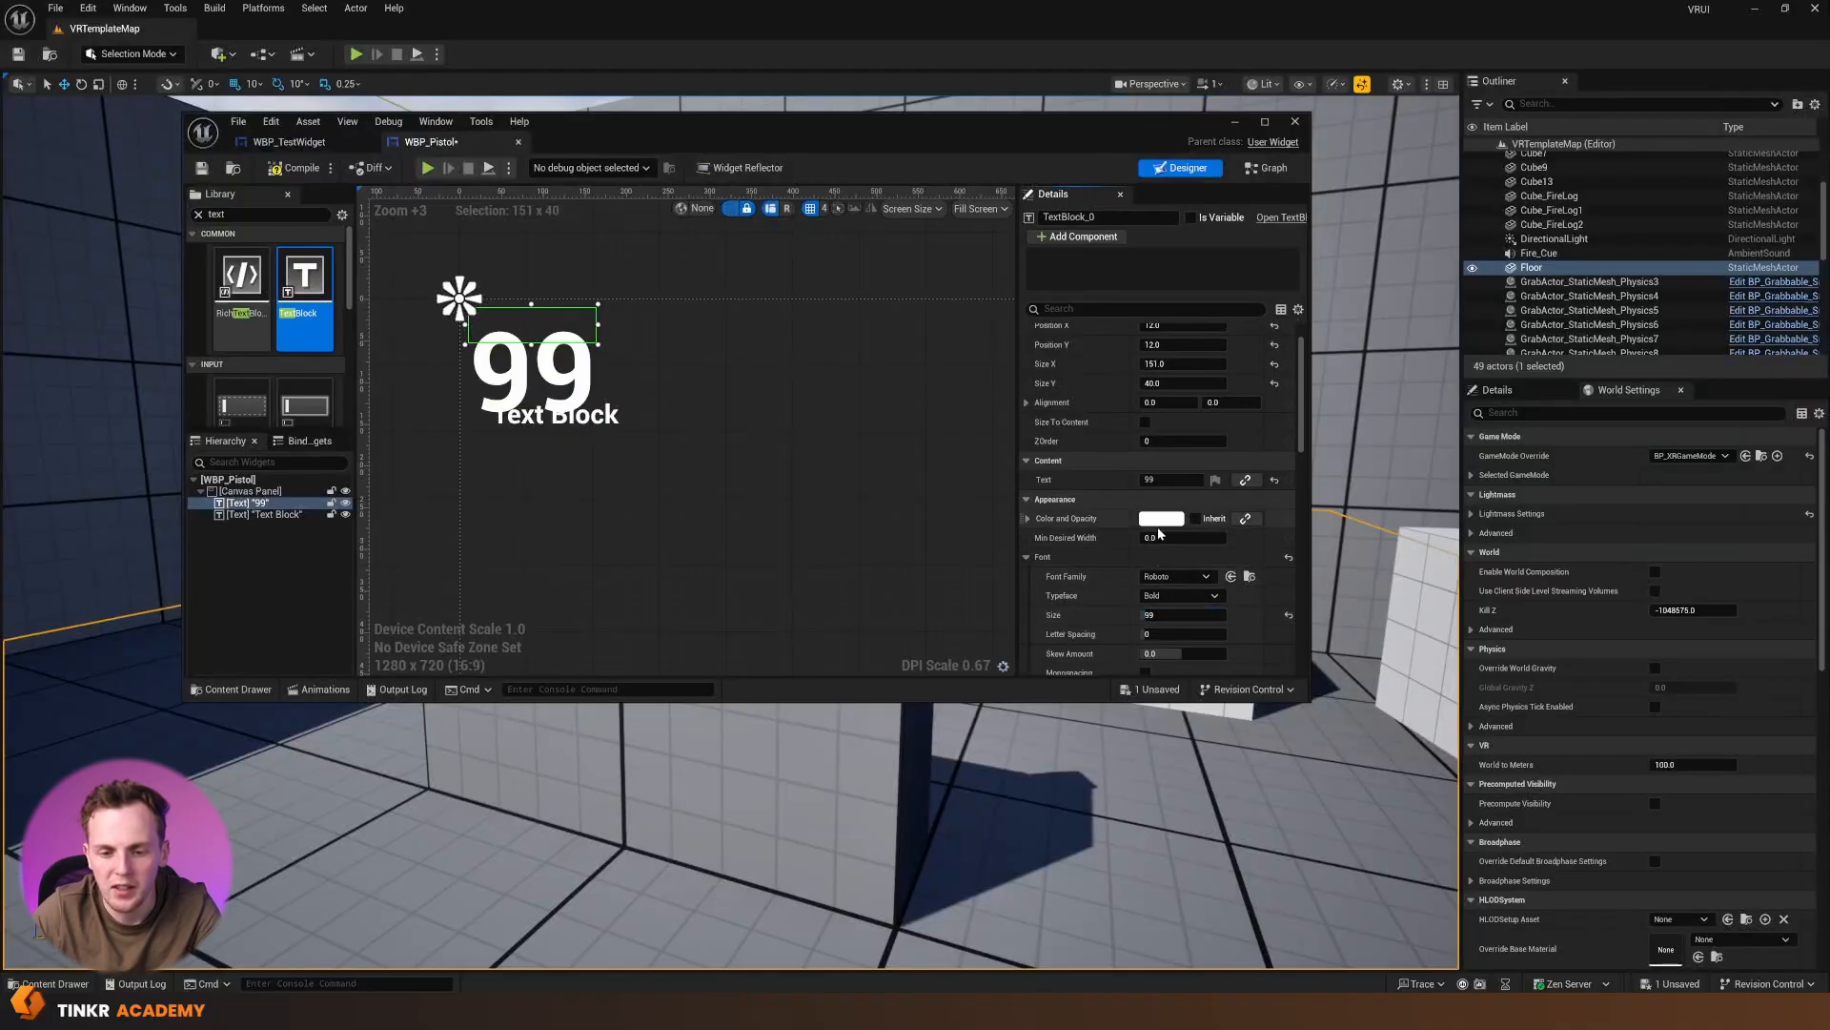
click(1161, 518)
click(1290, 622)
mouse_move(1292, 623)
mouse_down()
mouse_move(1315, 619)
mouse_move(1315, 637)
mouse_up()
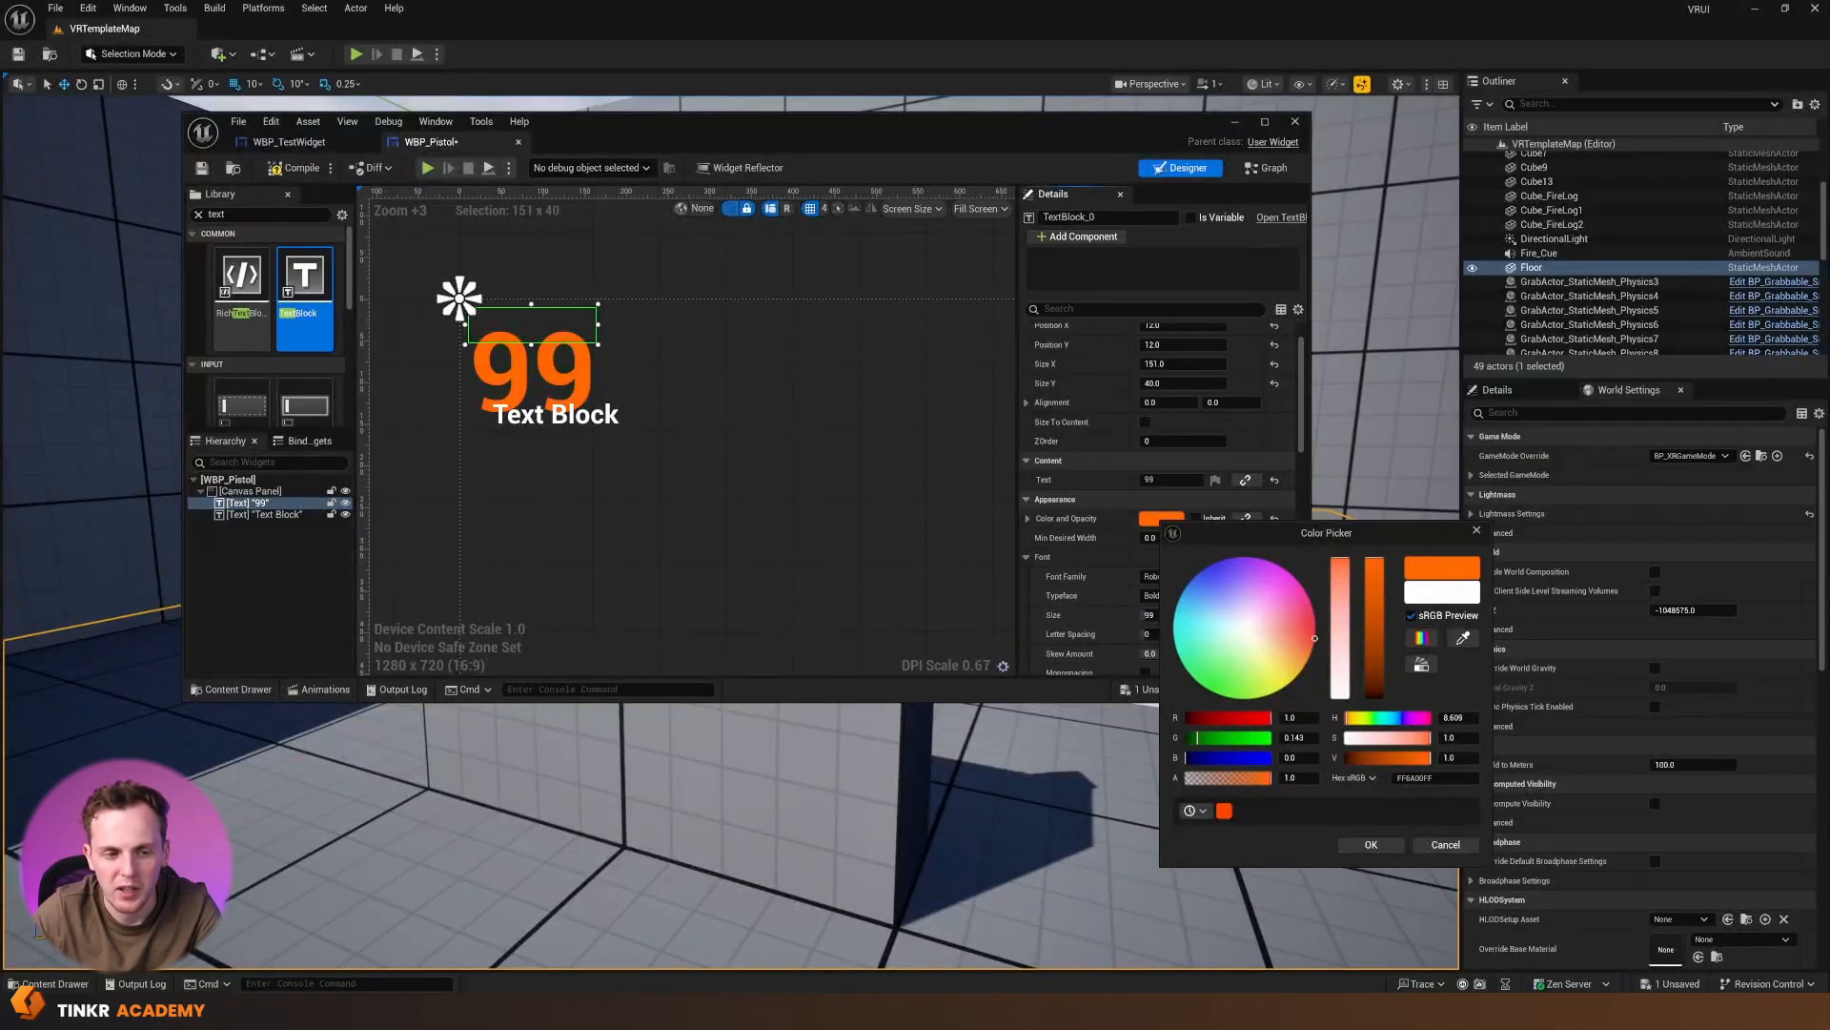
click(1371, 845)
Move the second text block directly beneath the "99" at about X 12, Y 148, and change its content to "Ammo"
mouse_move(575, 429)
mouse_down()
mouse_move(551, 457)
mouse_move(565, 452)
mouse_up()
click(1168, 479)
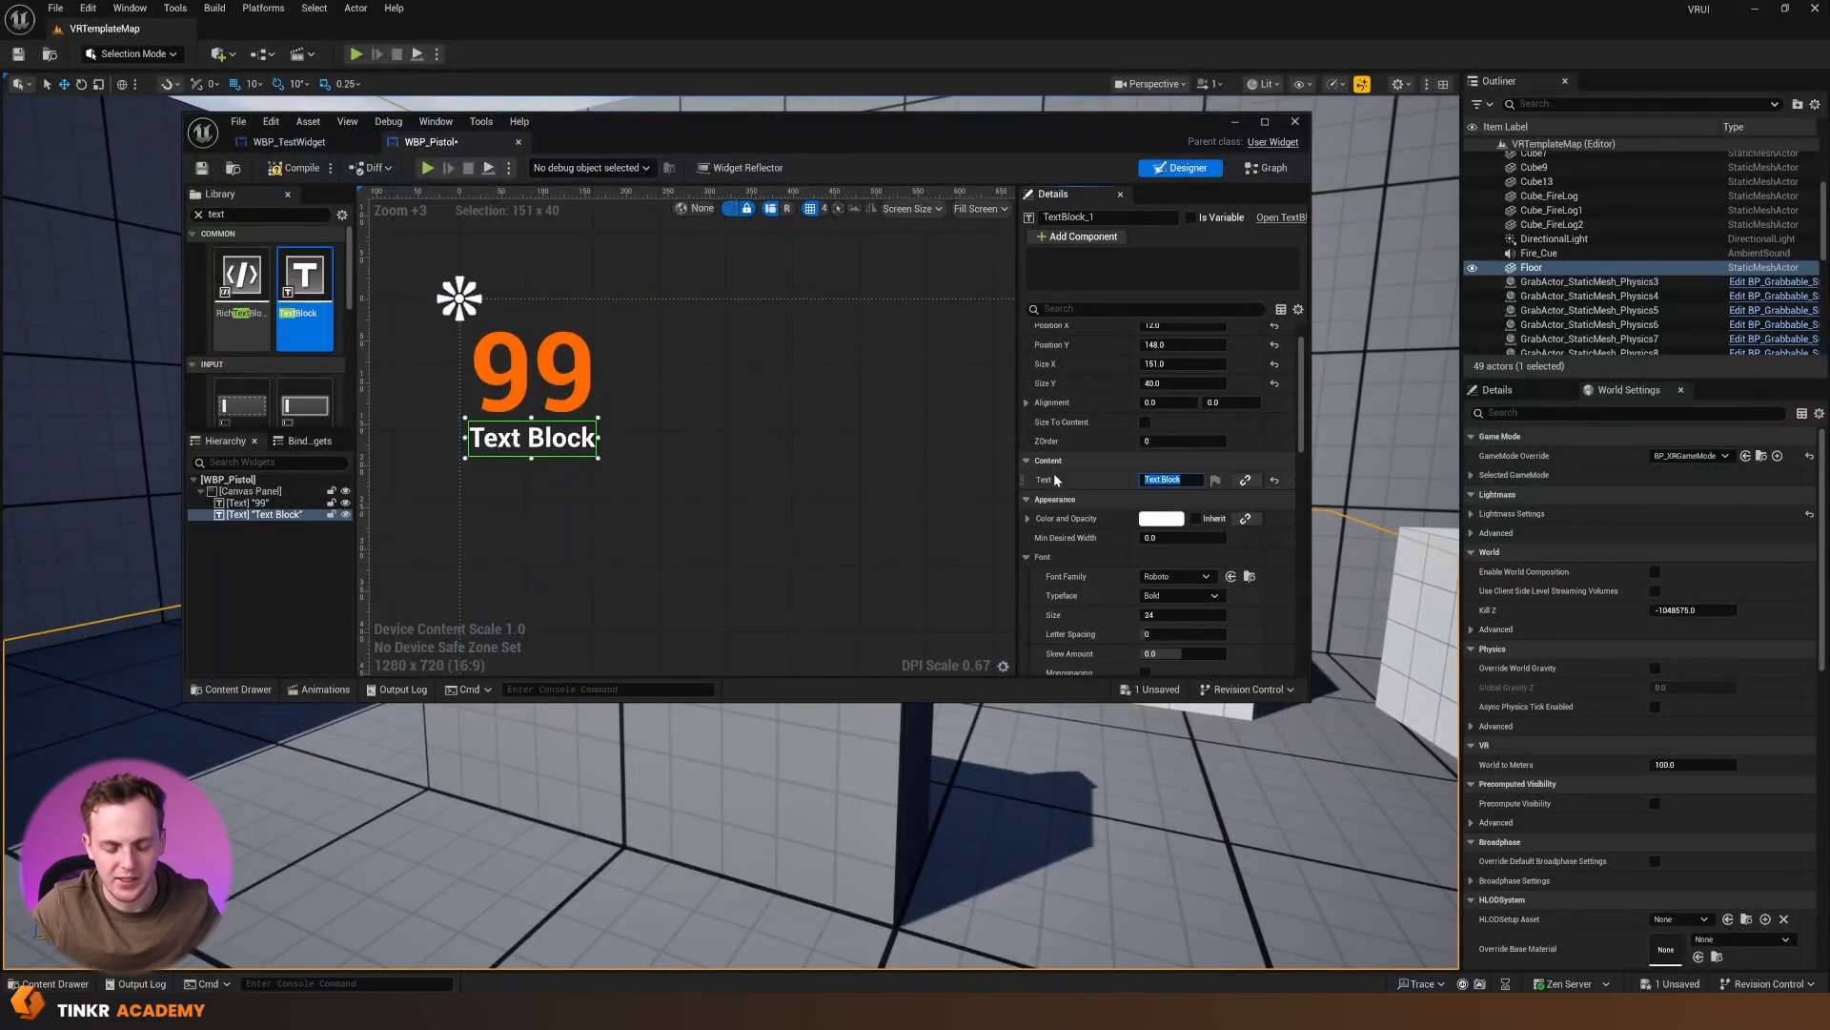
text(Ammo)
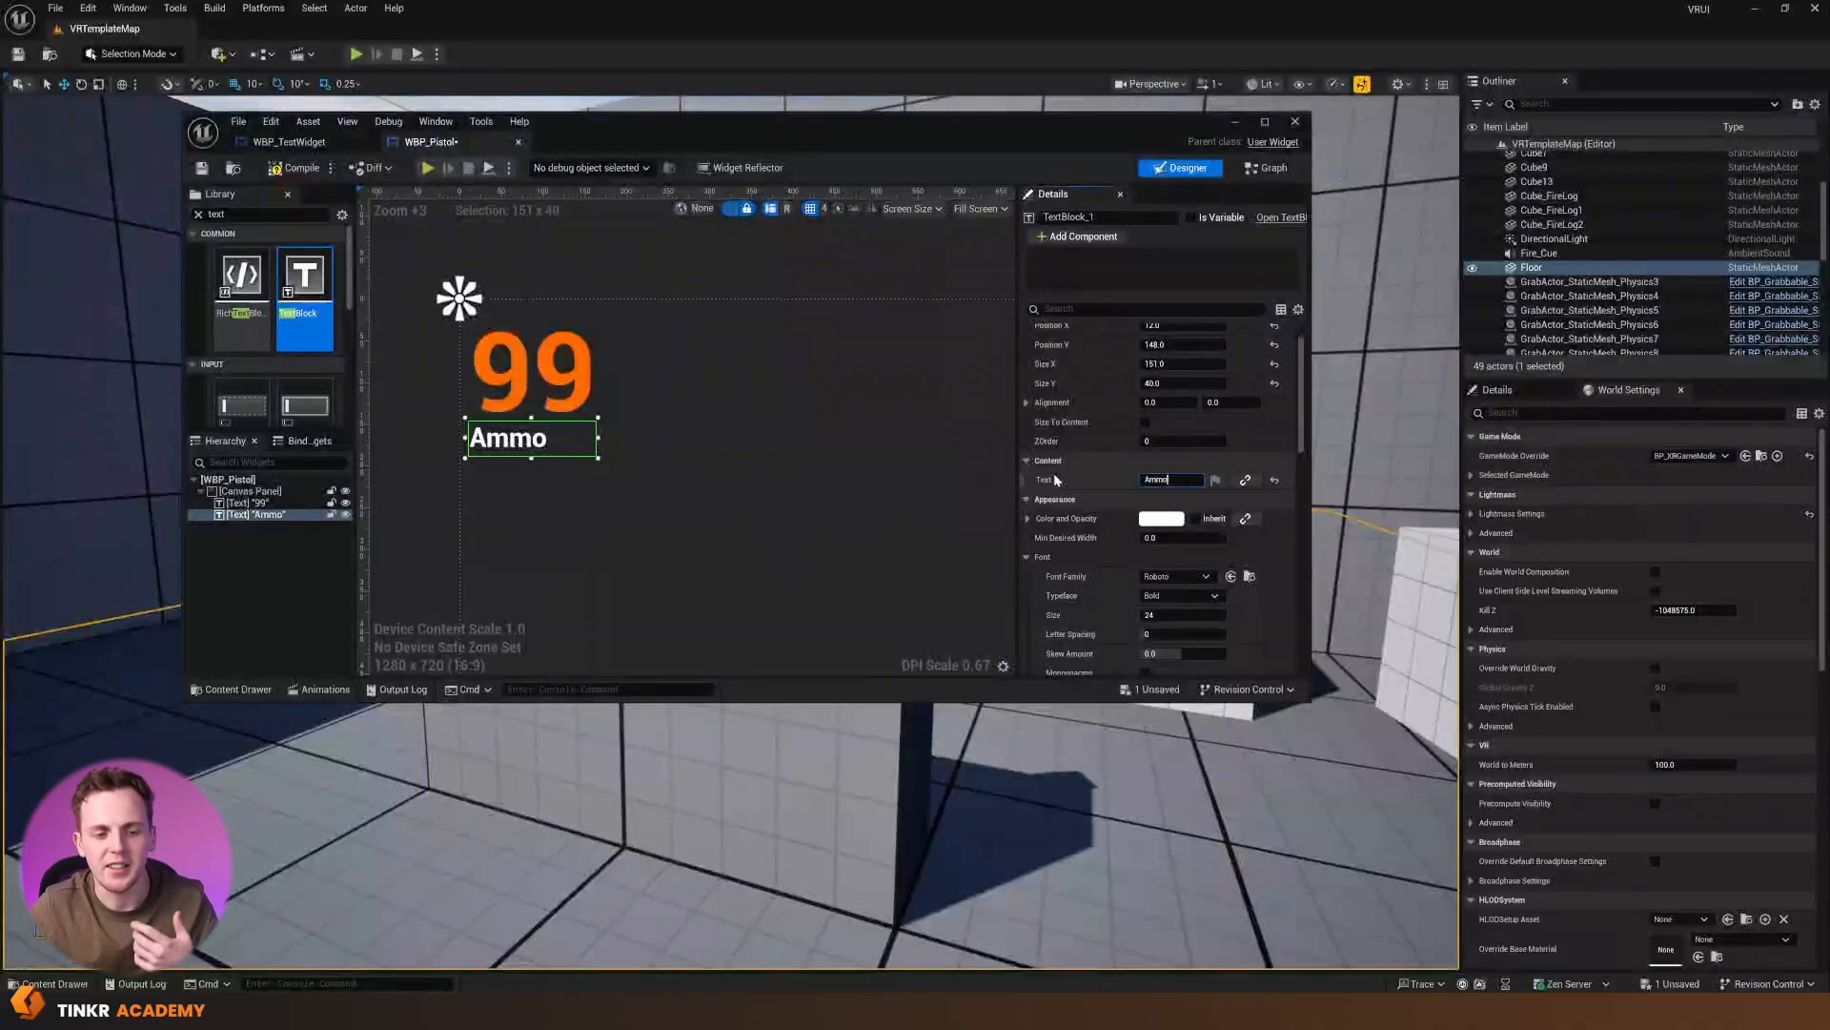
Try font sizes 61, 35 and 40 on the "Ammo" text
click(1182, 615)
text(61)
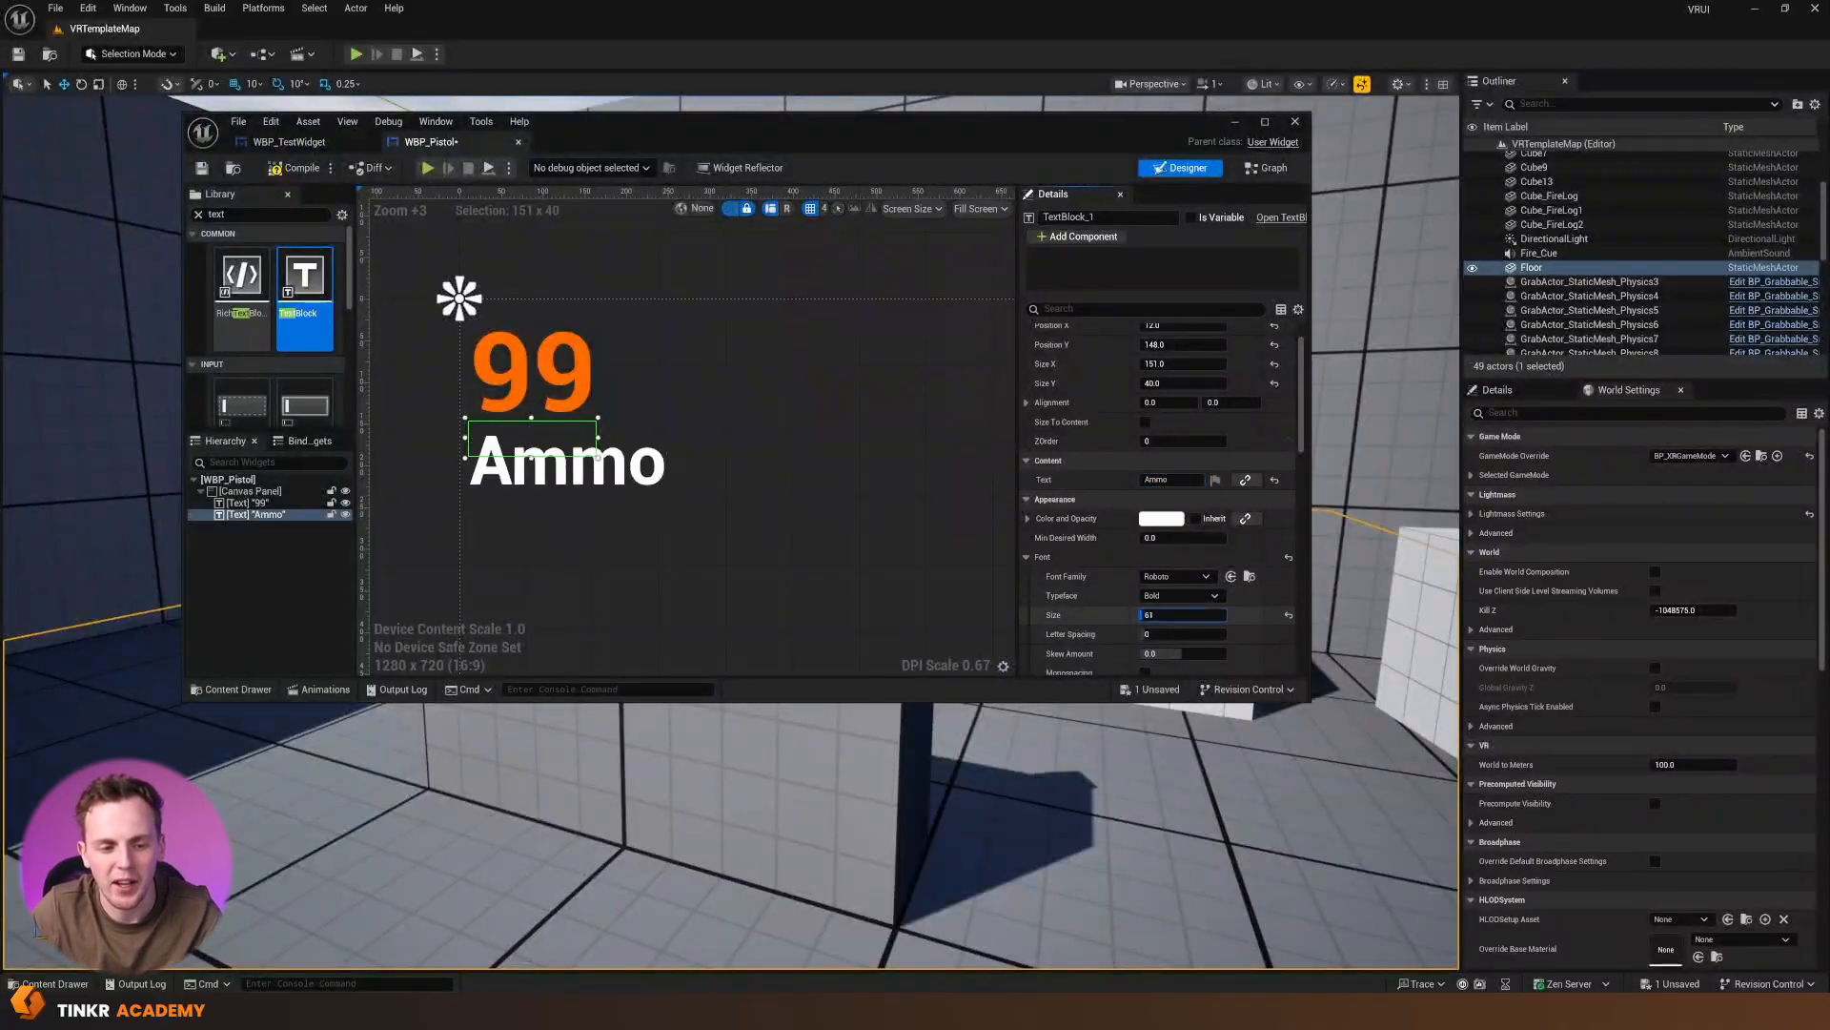
key(BackSpace)
key(BackSpace)
text(35)
key(BackSpace)
key(BackSpace)
text(40)
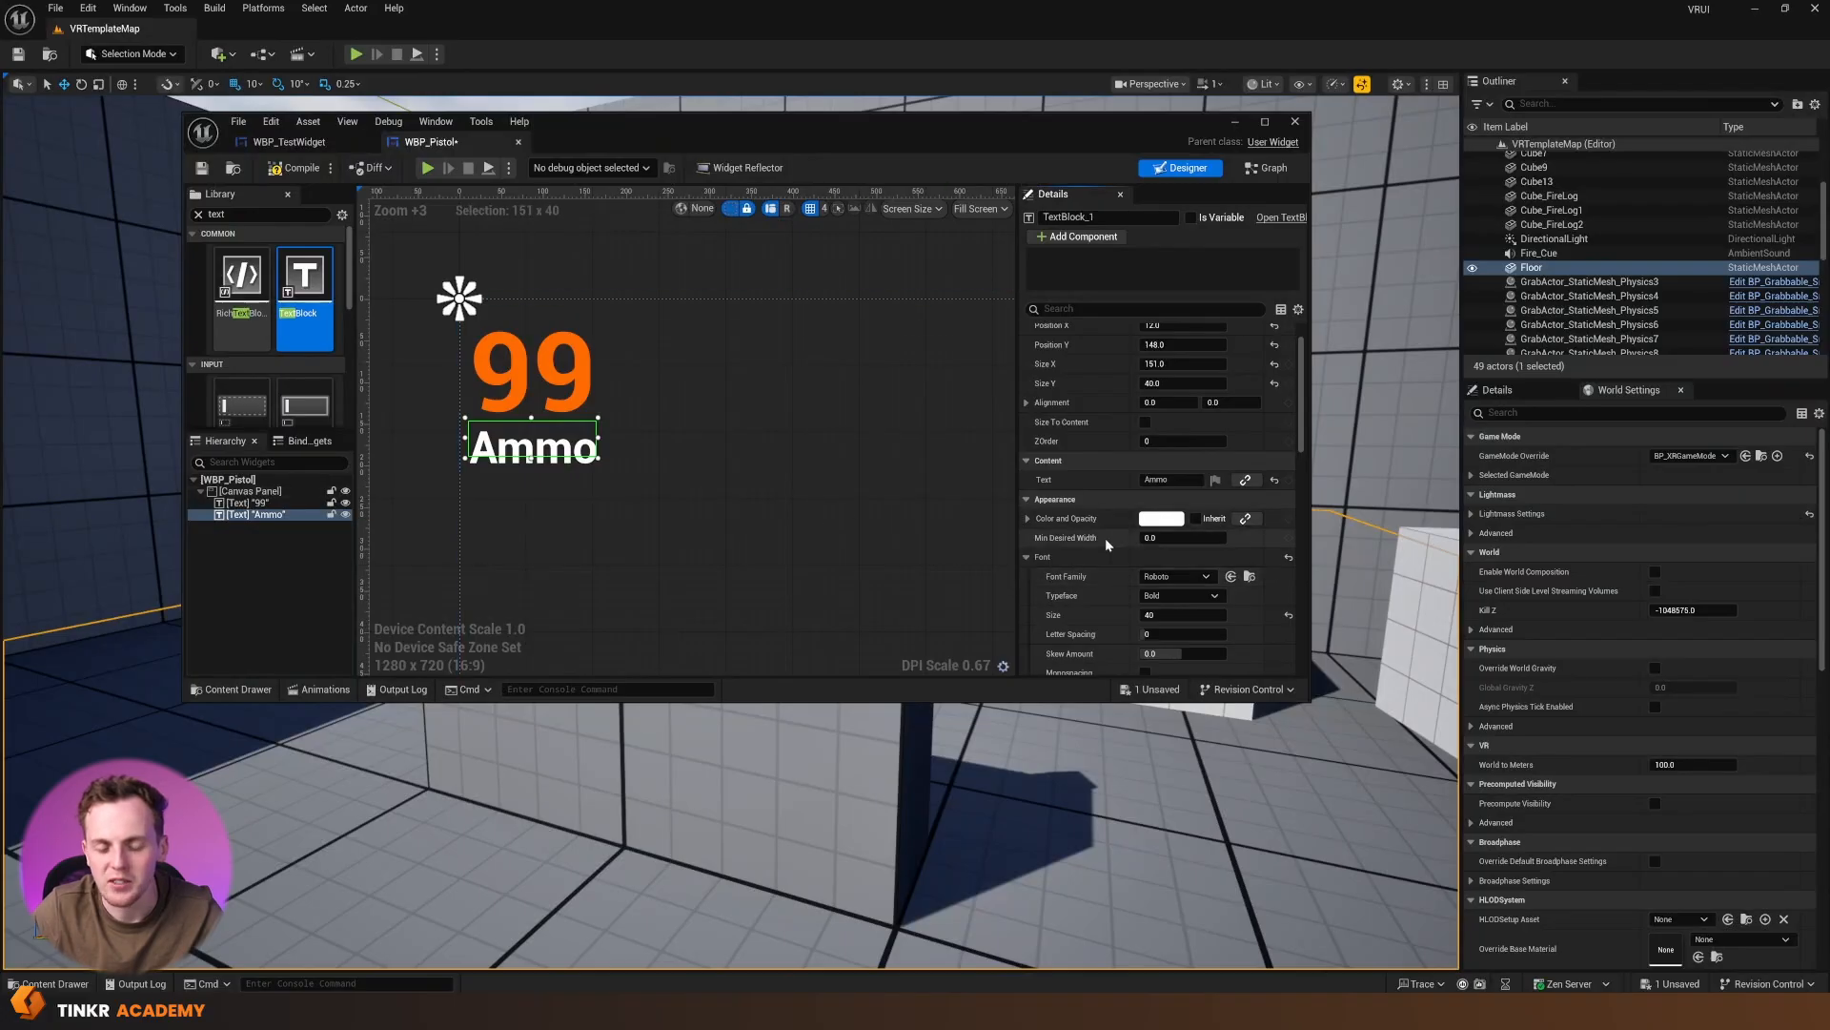
Change the ammo label to uppercase "AMMO" and set its font size to 35
click(1172, 480)
drag(1171, 480, 954, 470)
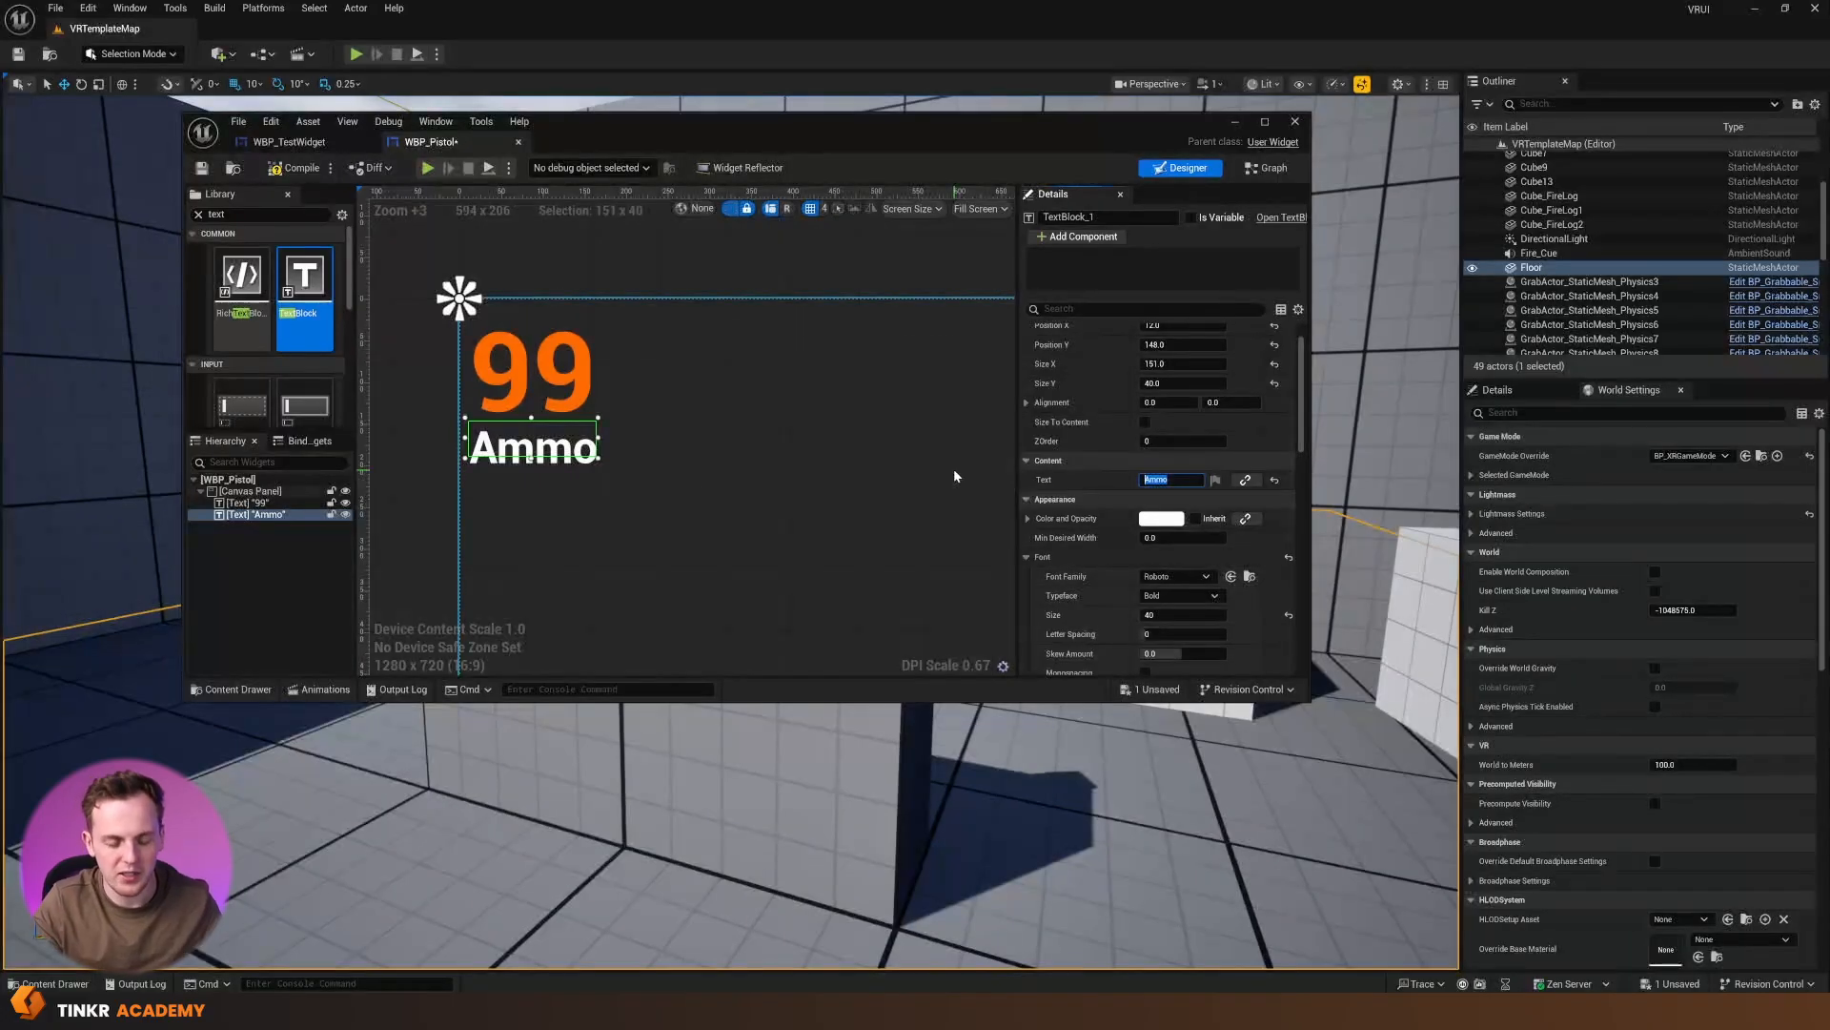
text(AMMO)
key(Return)
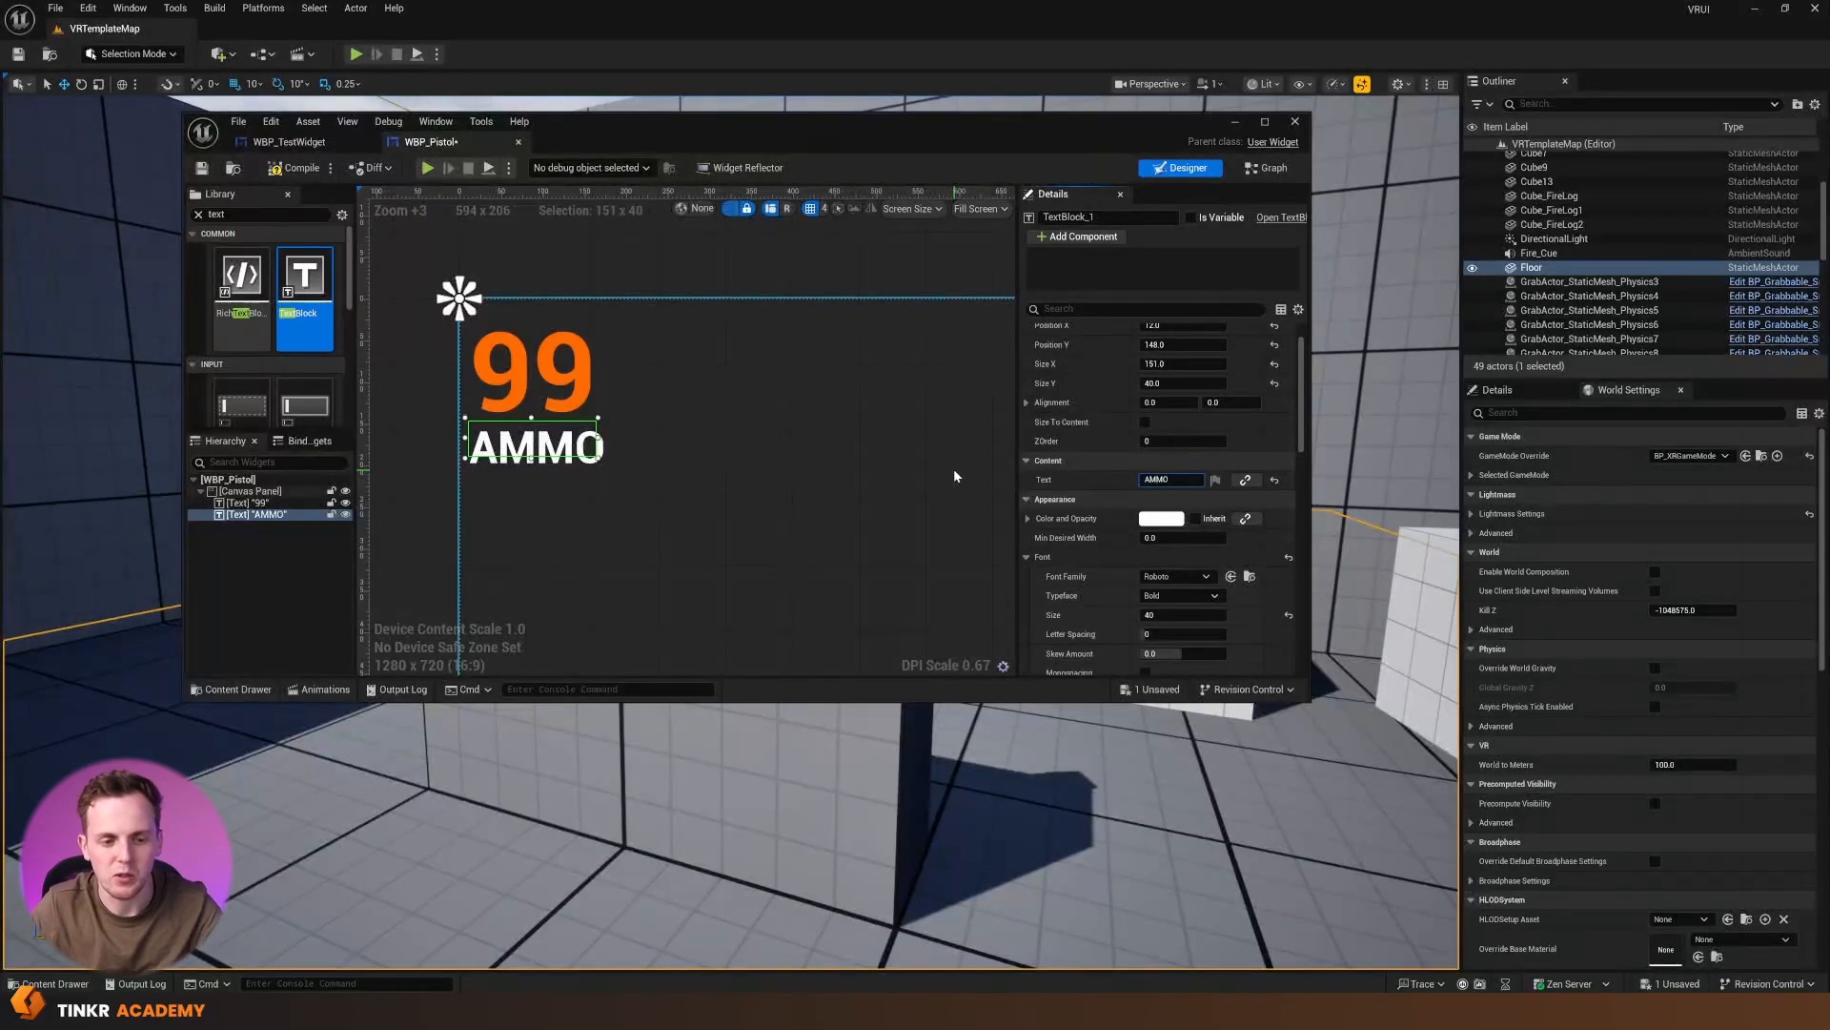
click(1182, 615)
text(35)
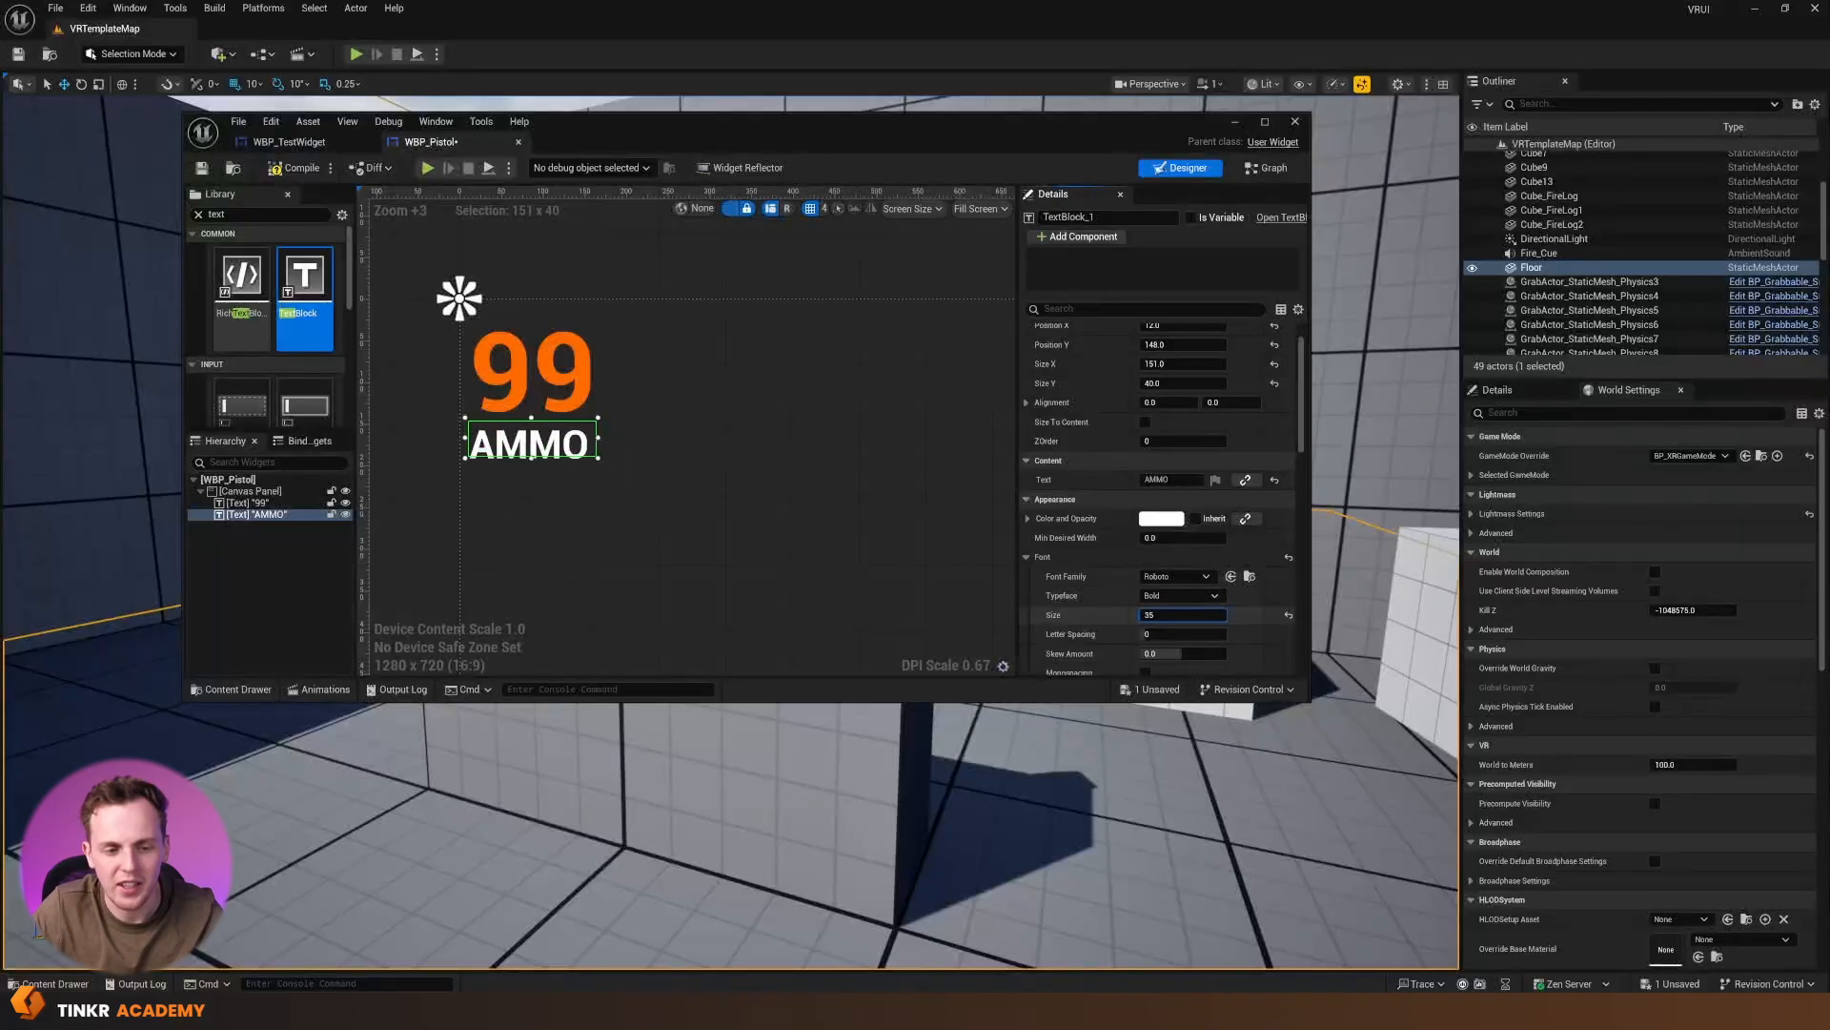
Deselect the text blocks and compile the WBP_Pistol widget
click(850, 475)
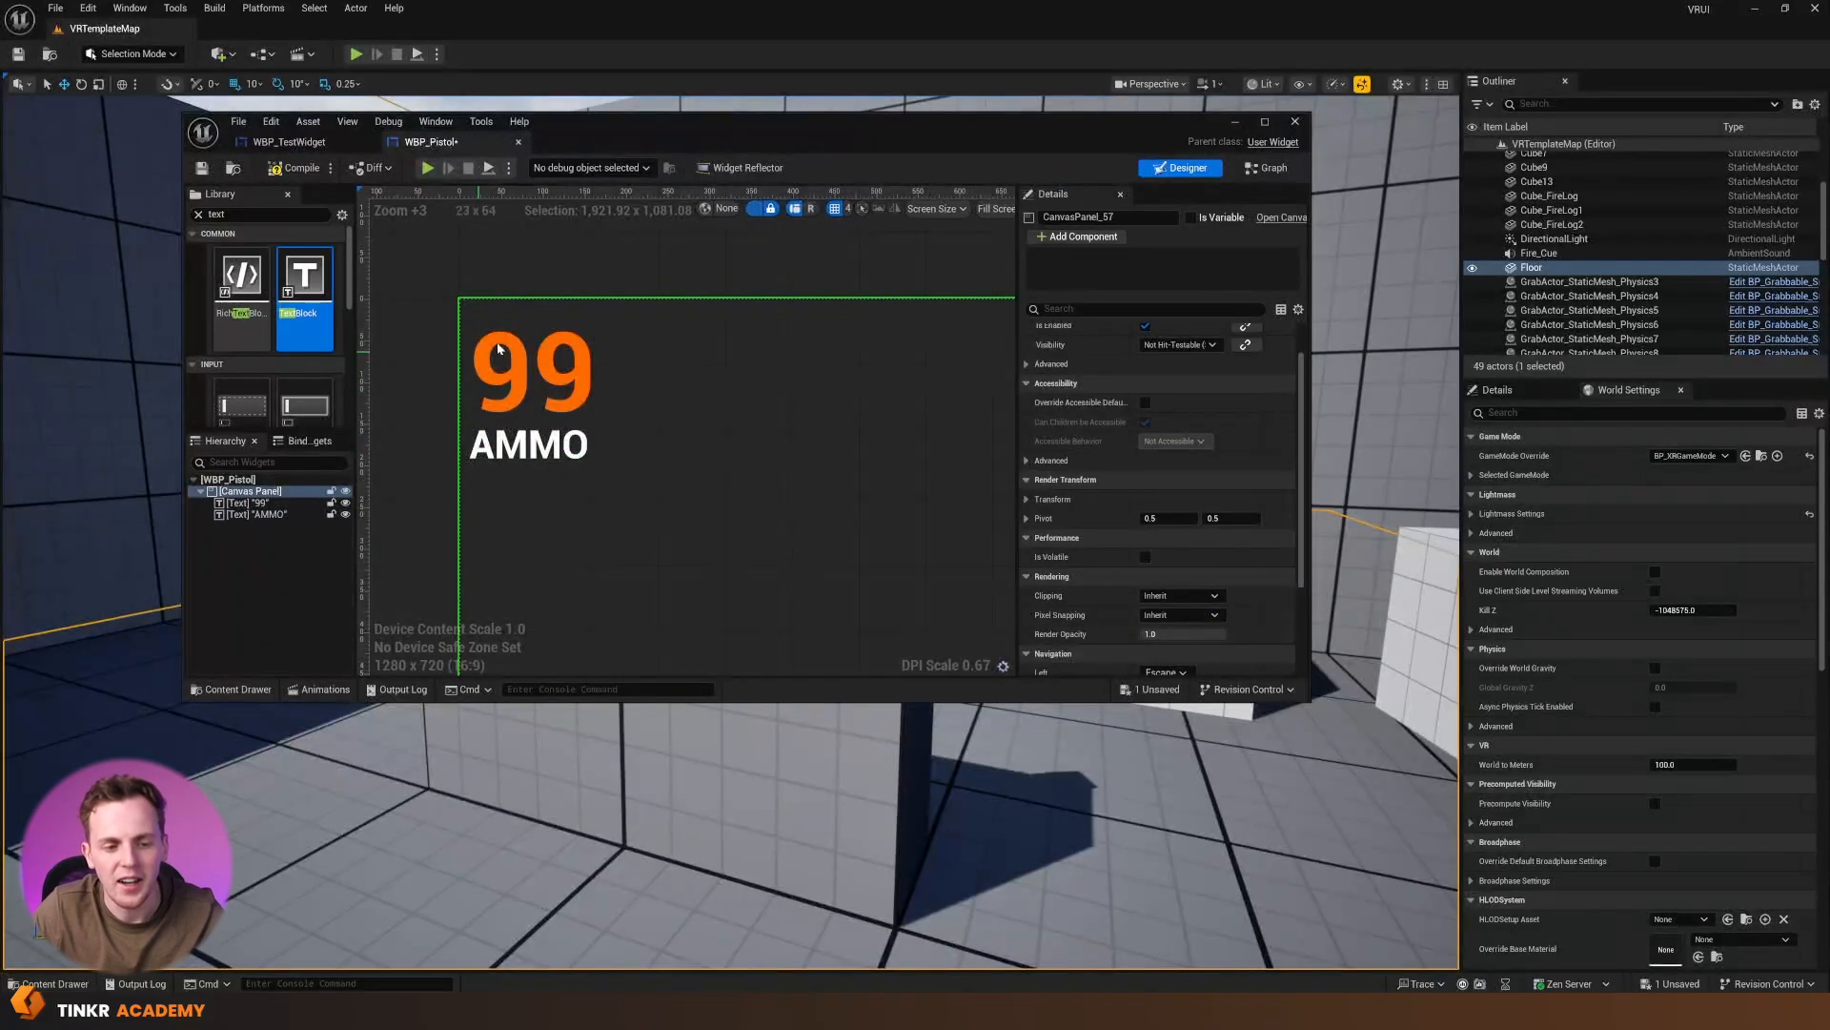
click(538, 374)
click(698, 410)
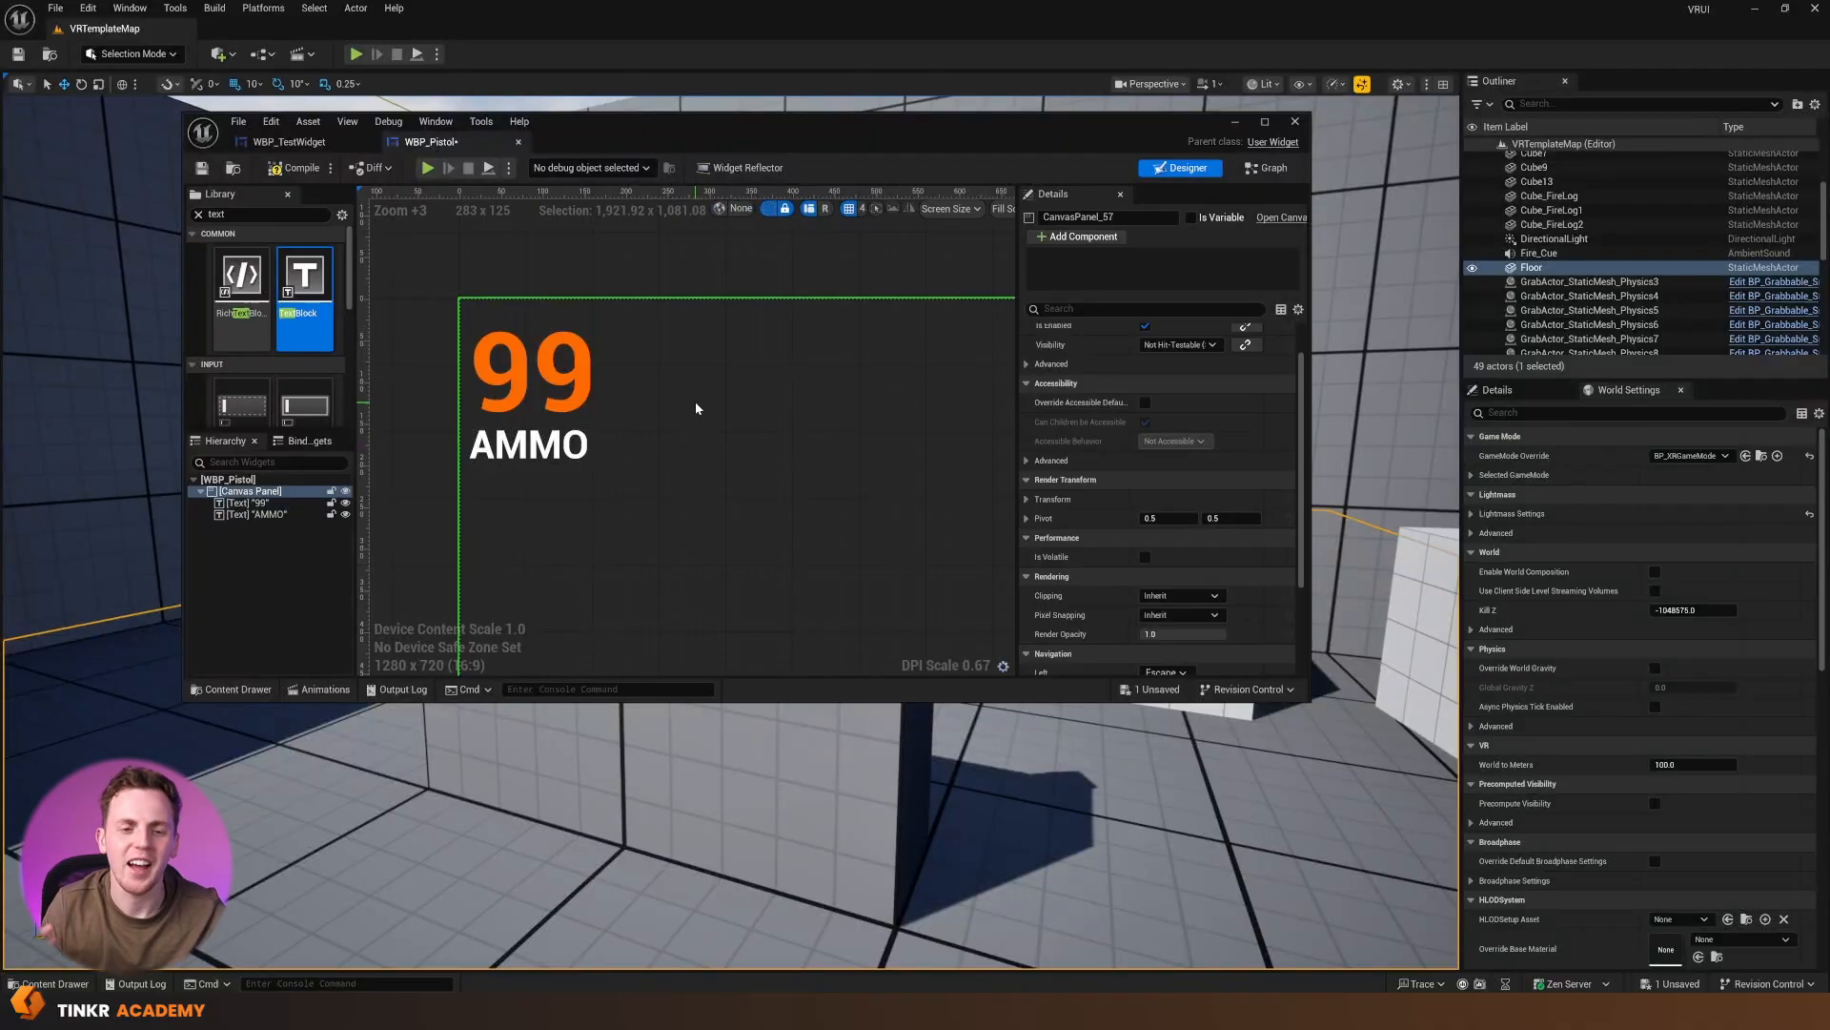
click(296, 173)
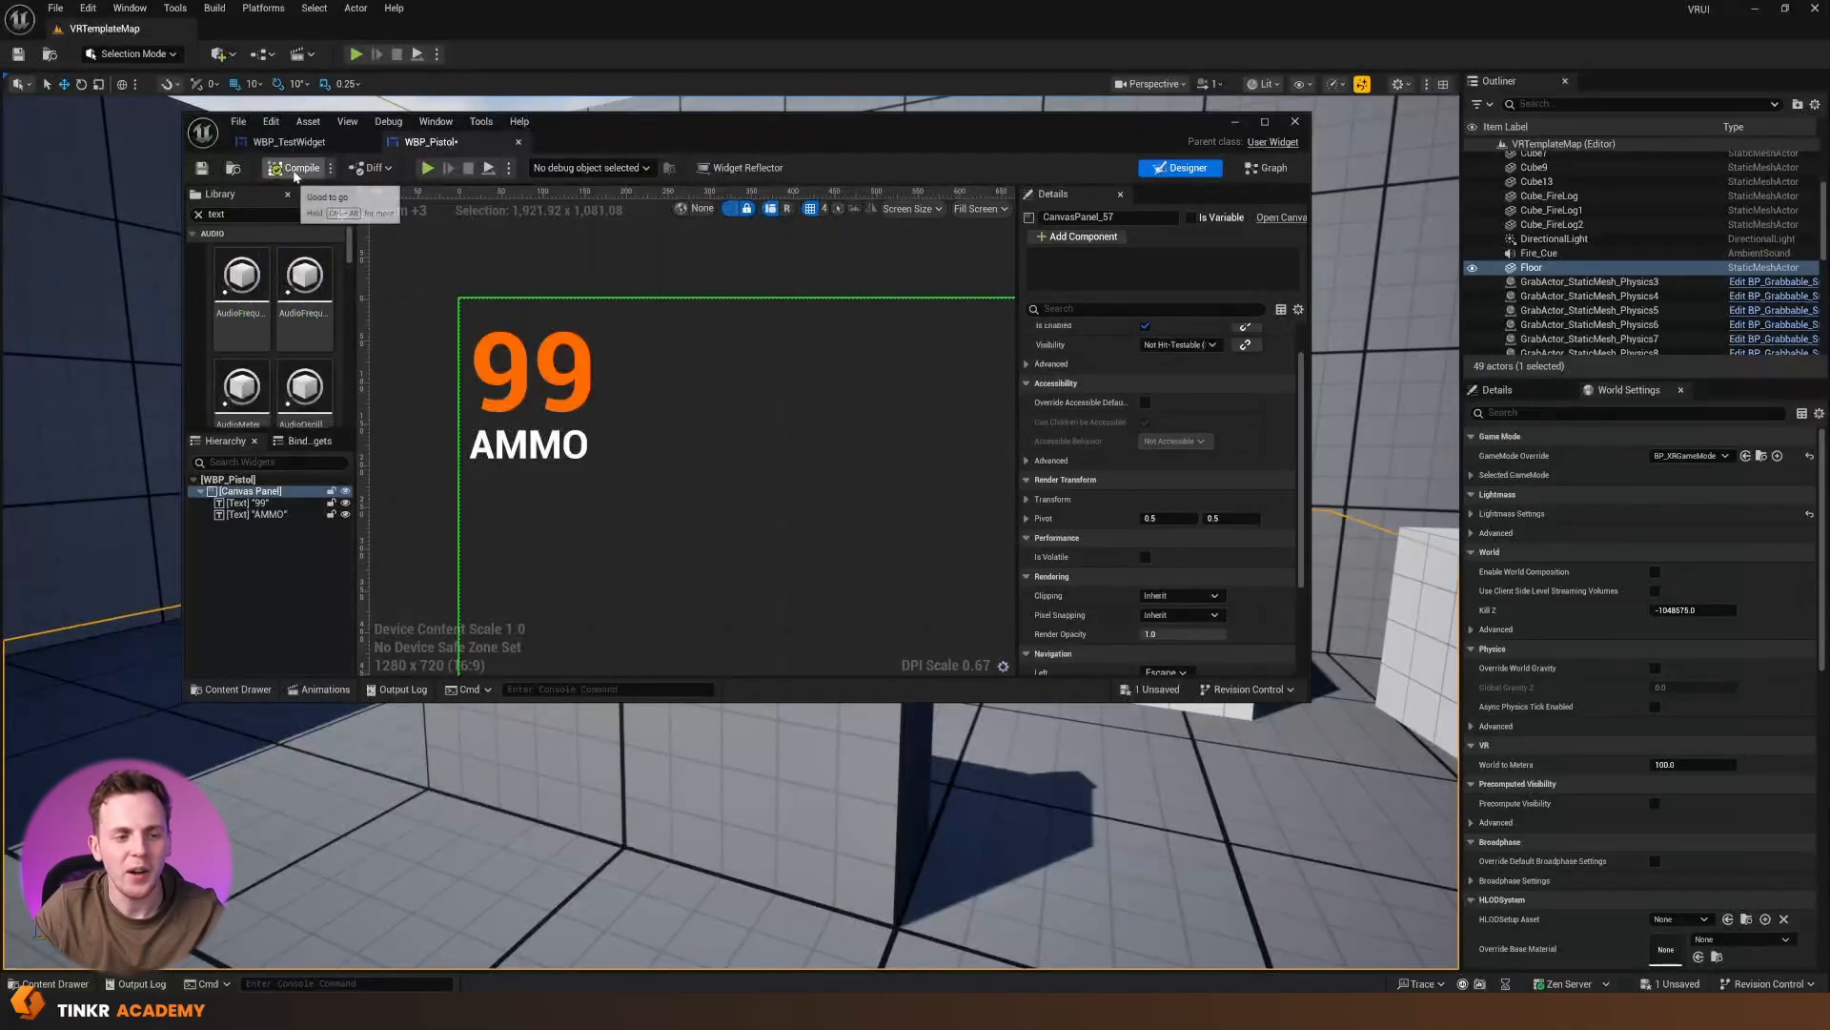
Save the WBP_Pistol widget and minimise its editor to return to the level
click(203, 171)
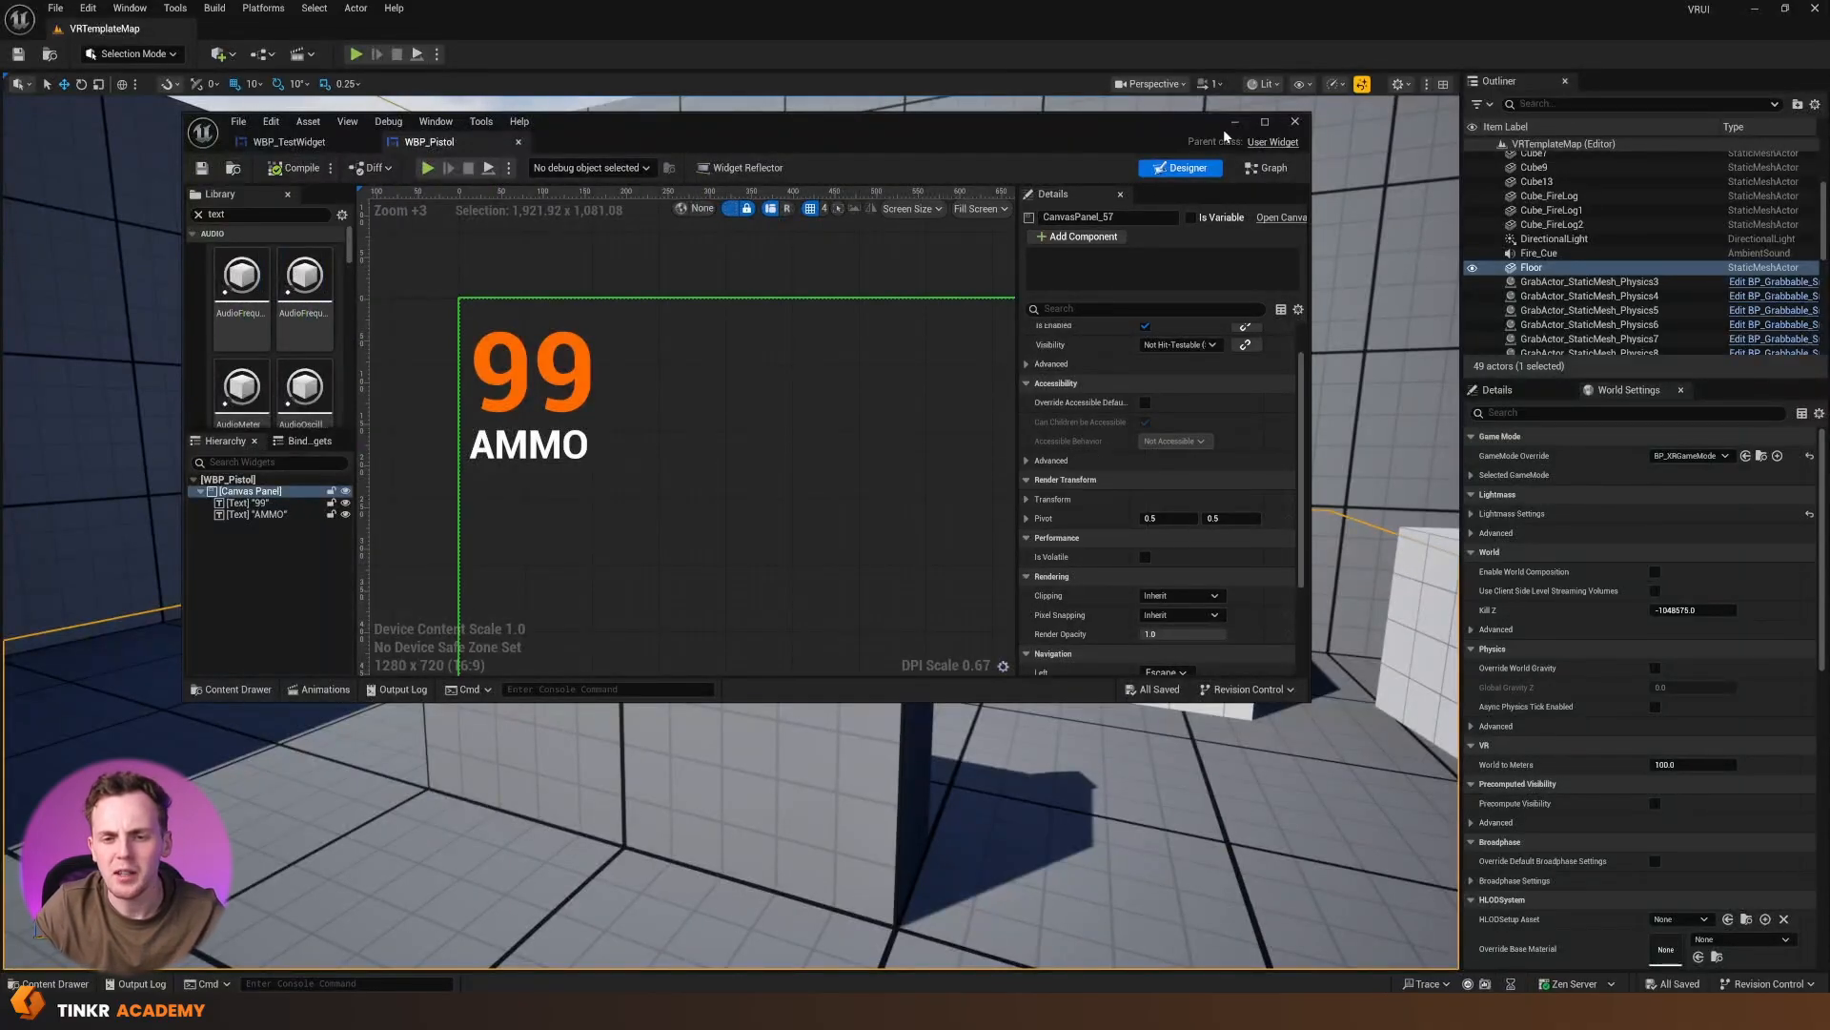
click(1227, 126)
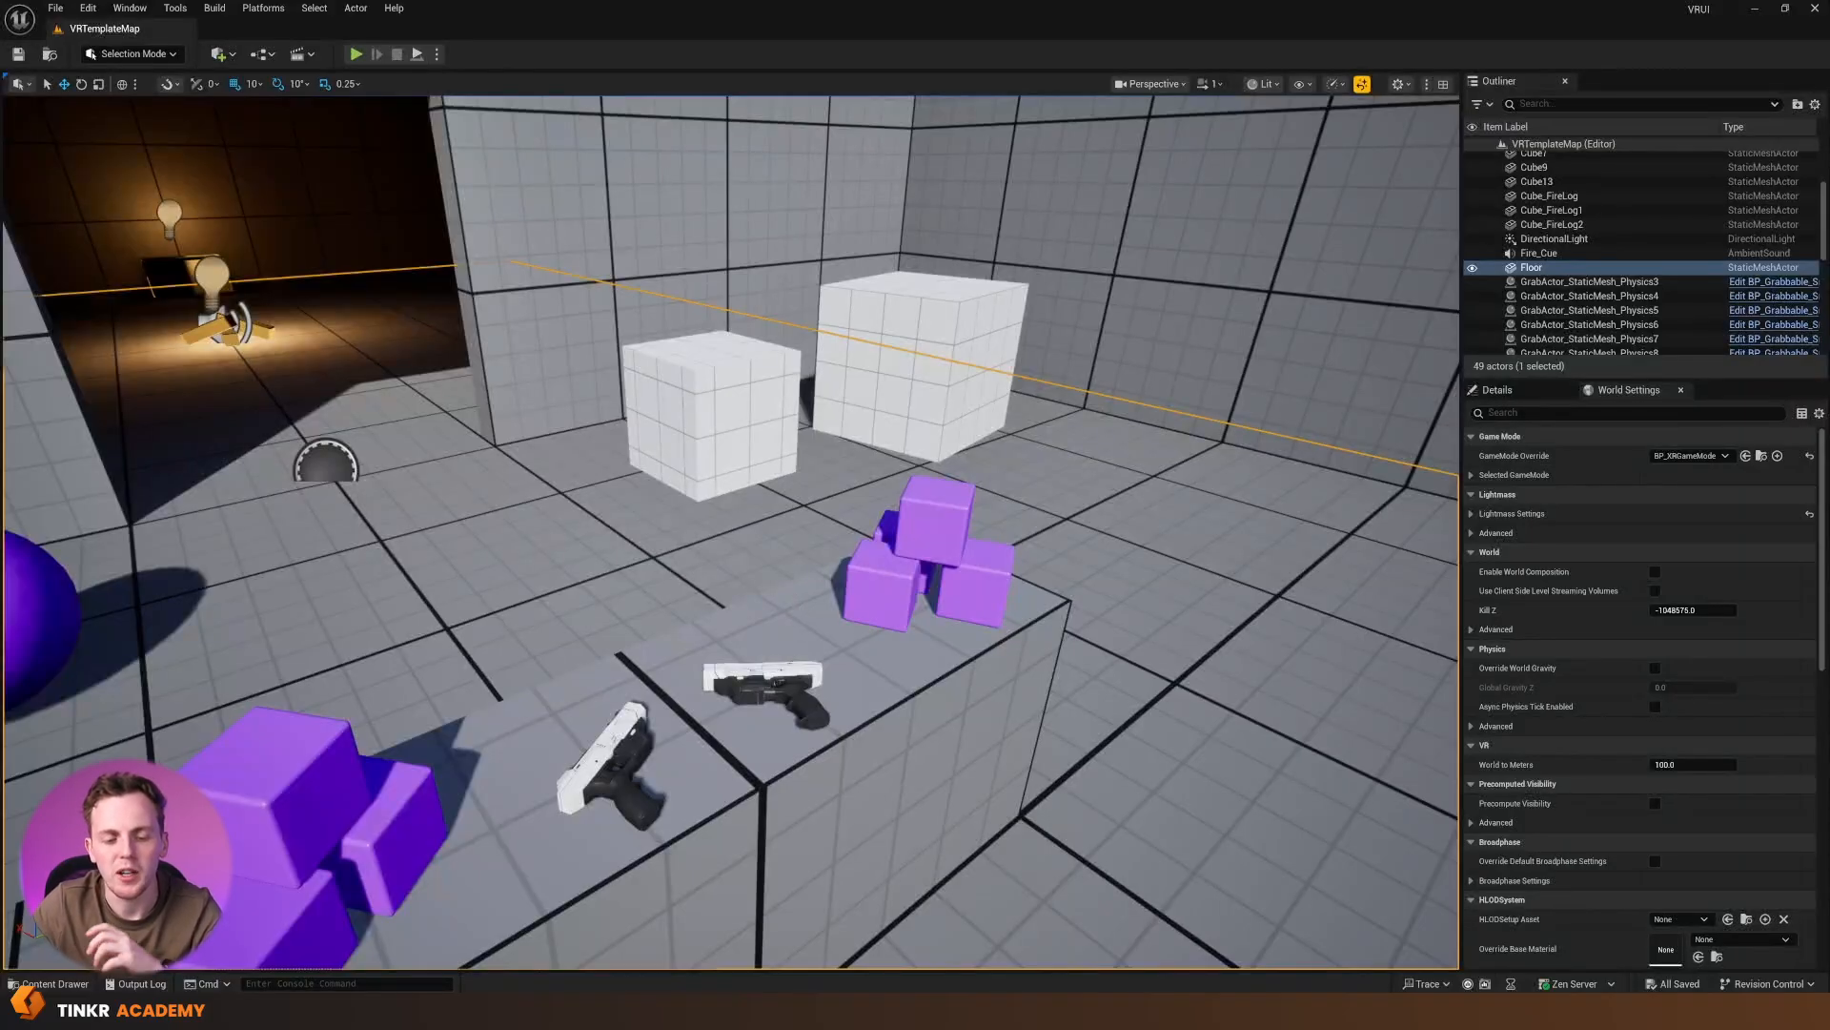
Locate the asset of the level's pistol BP_Pistol_00, open the BP_Pistol blueprint maximised and show its 3D viewport
click(780, 677)
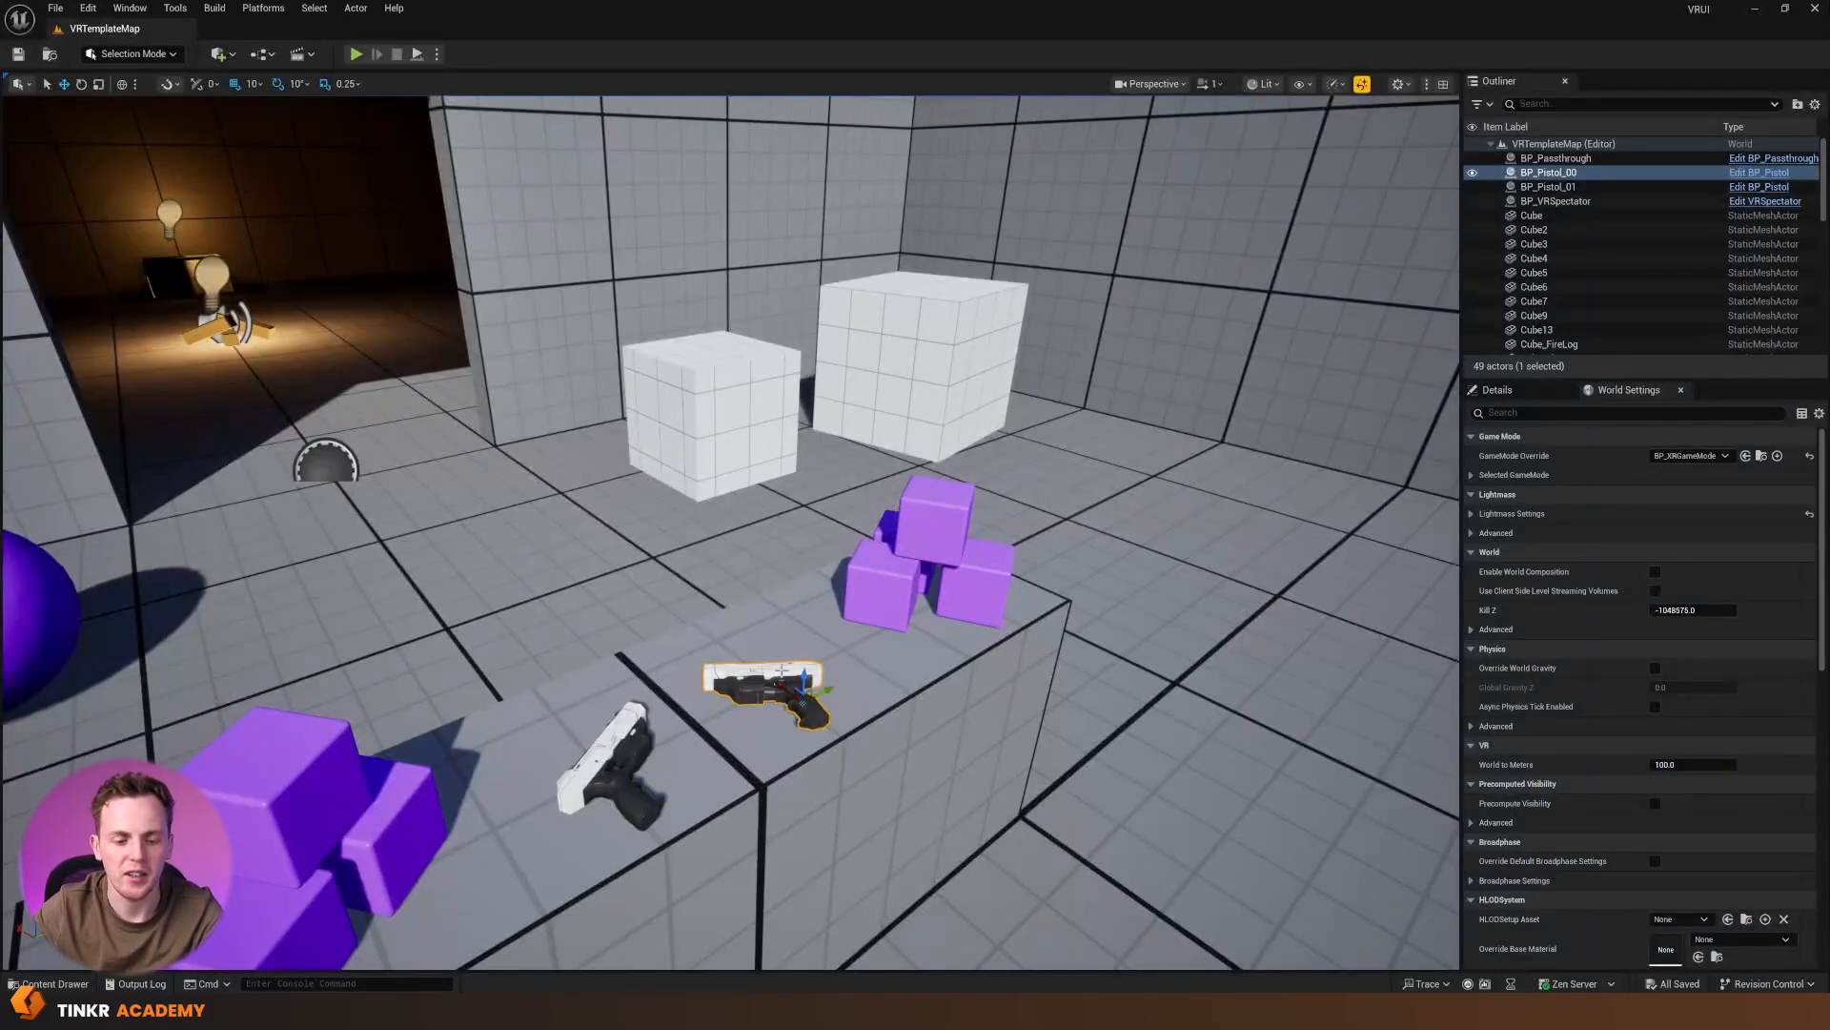
right_click(744, 681)
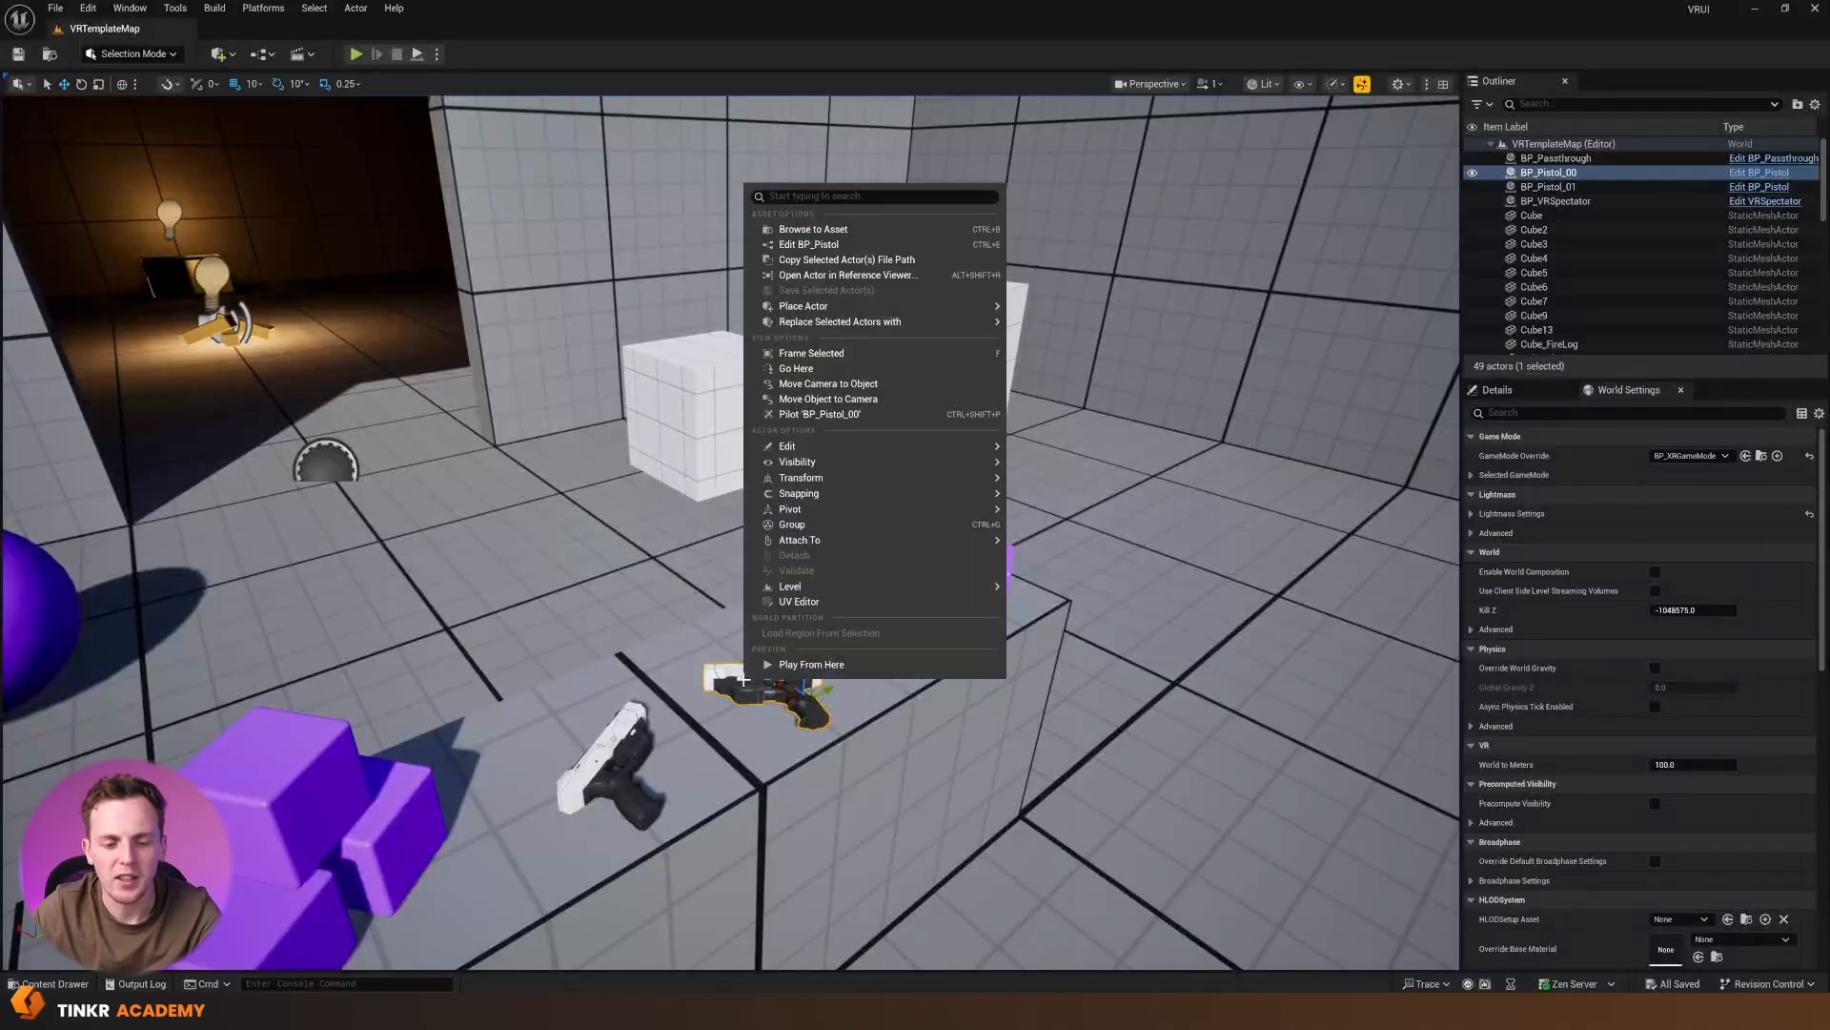
click(799, 229)
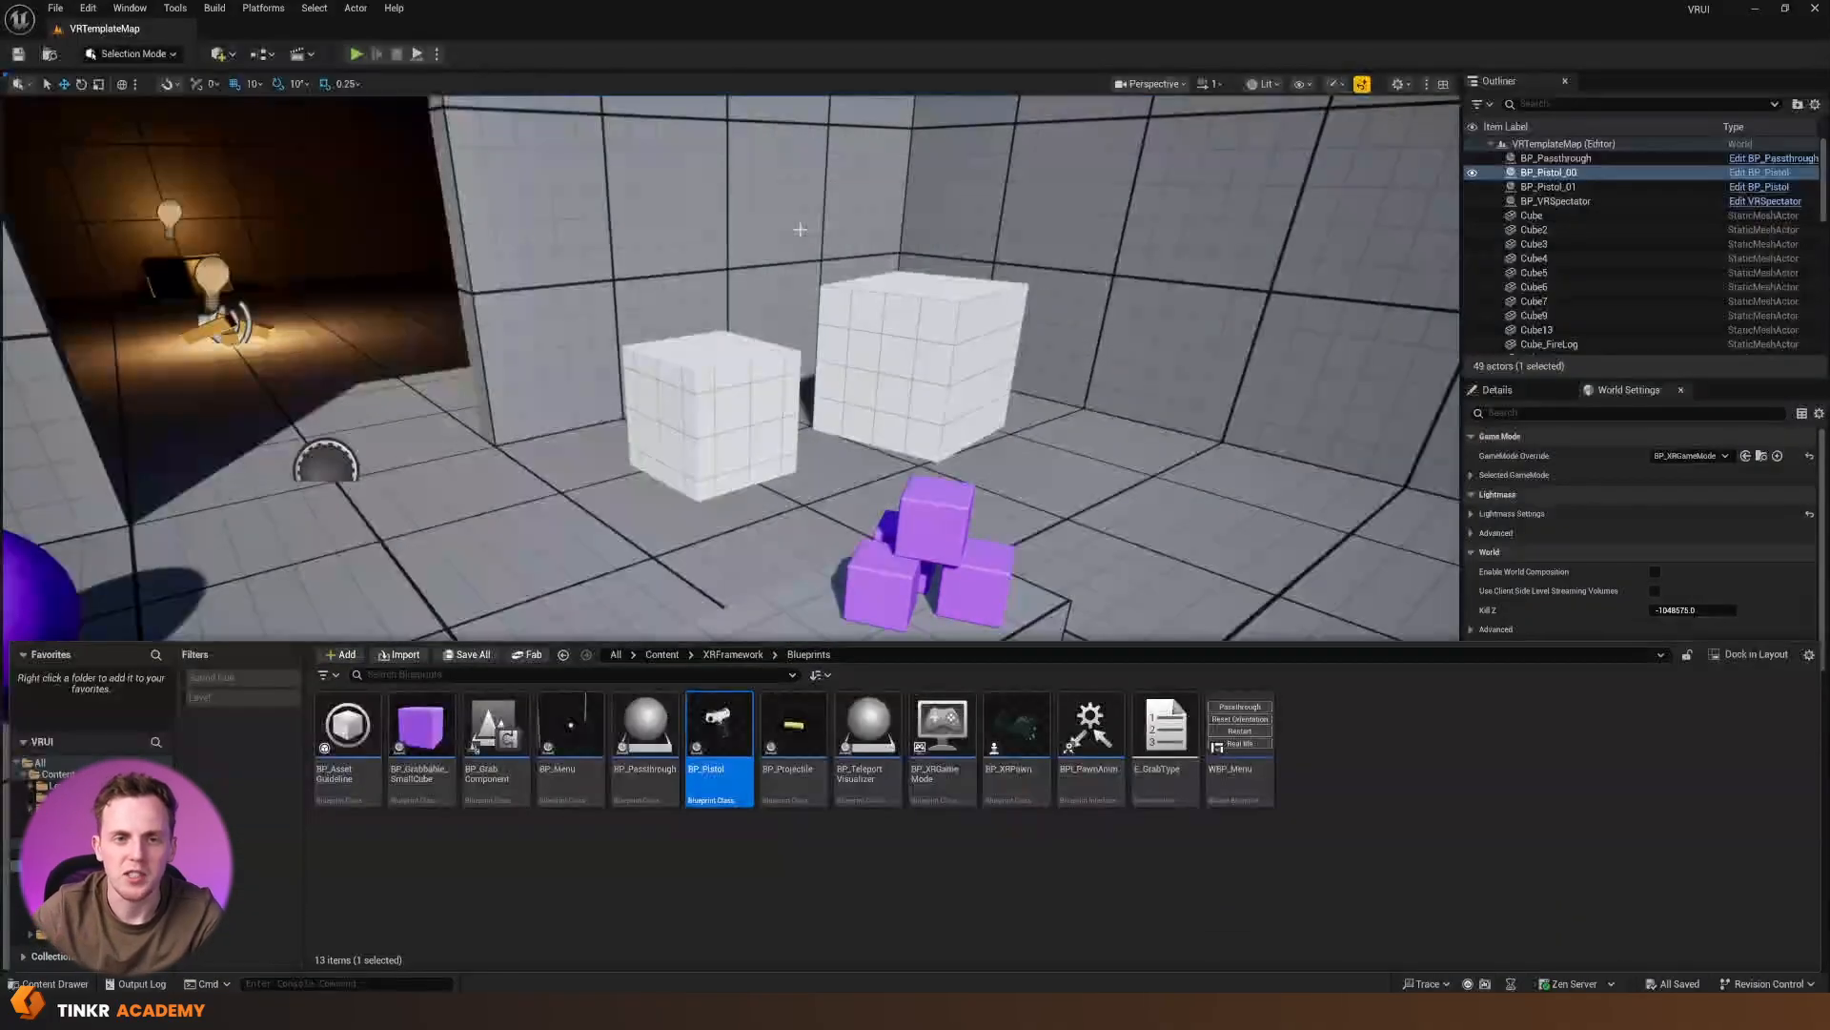
double_click(719, 734)
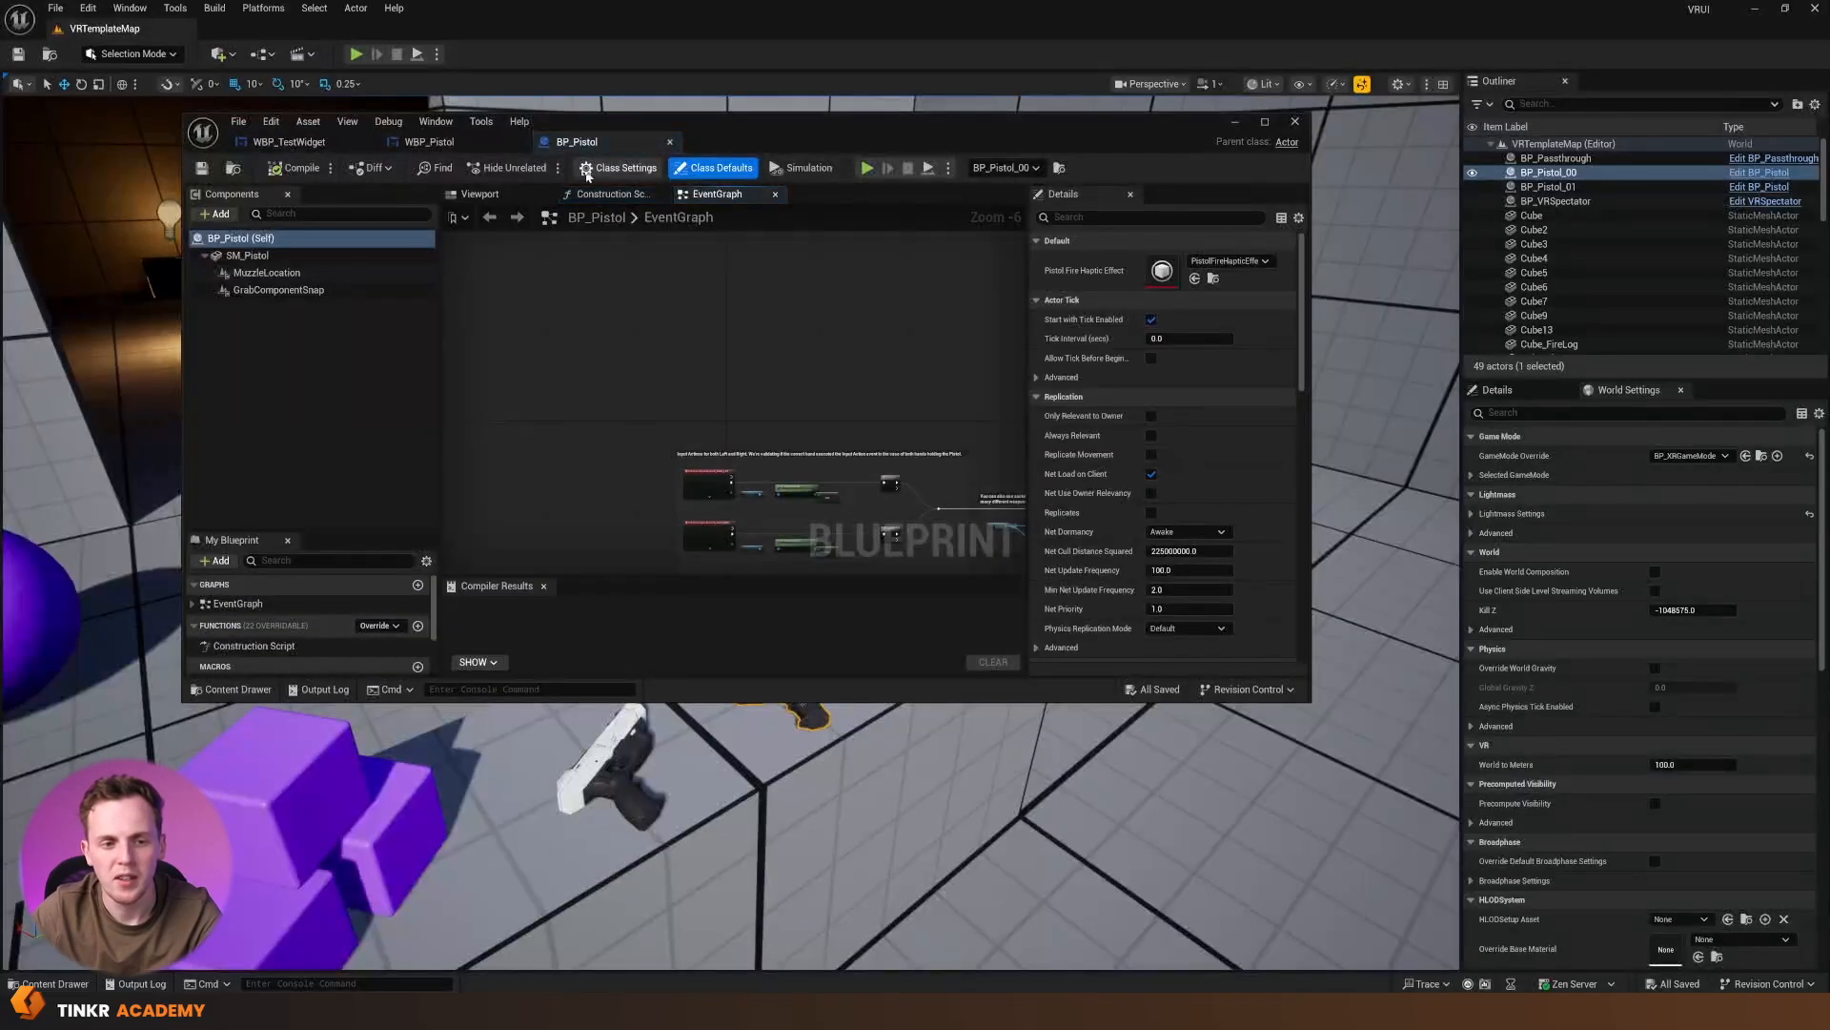
click(479, 193)
double_click(775, 143)
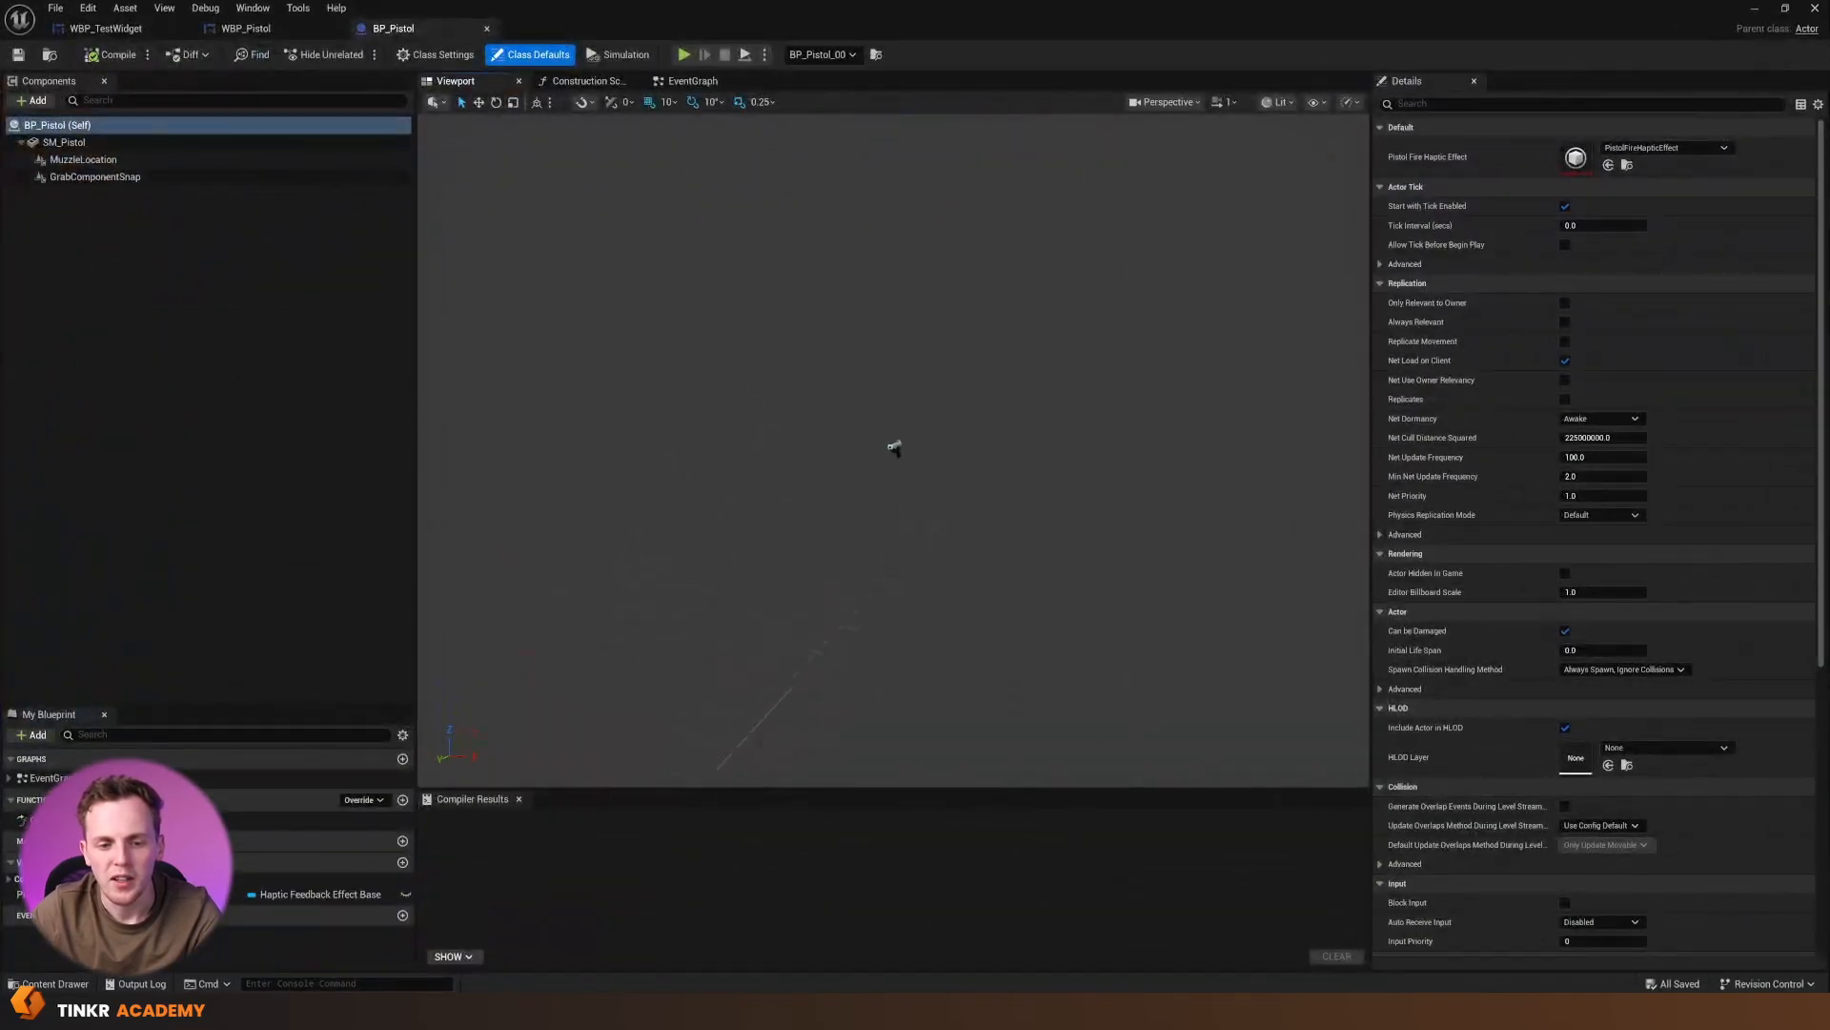
Add a Widget component to the BP_Pistol blueprint under SM_Pistol, keeping its default name
key(w)
right_drag(999, 447, 772, 453)
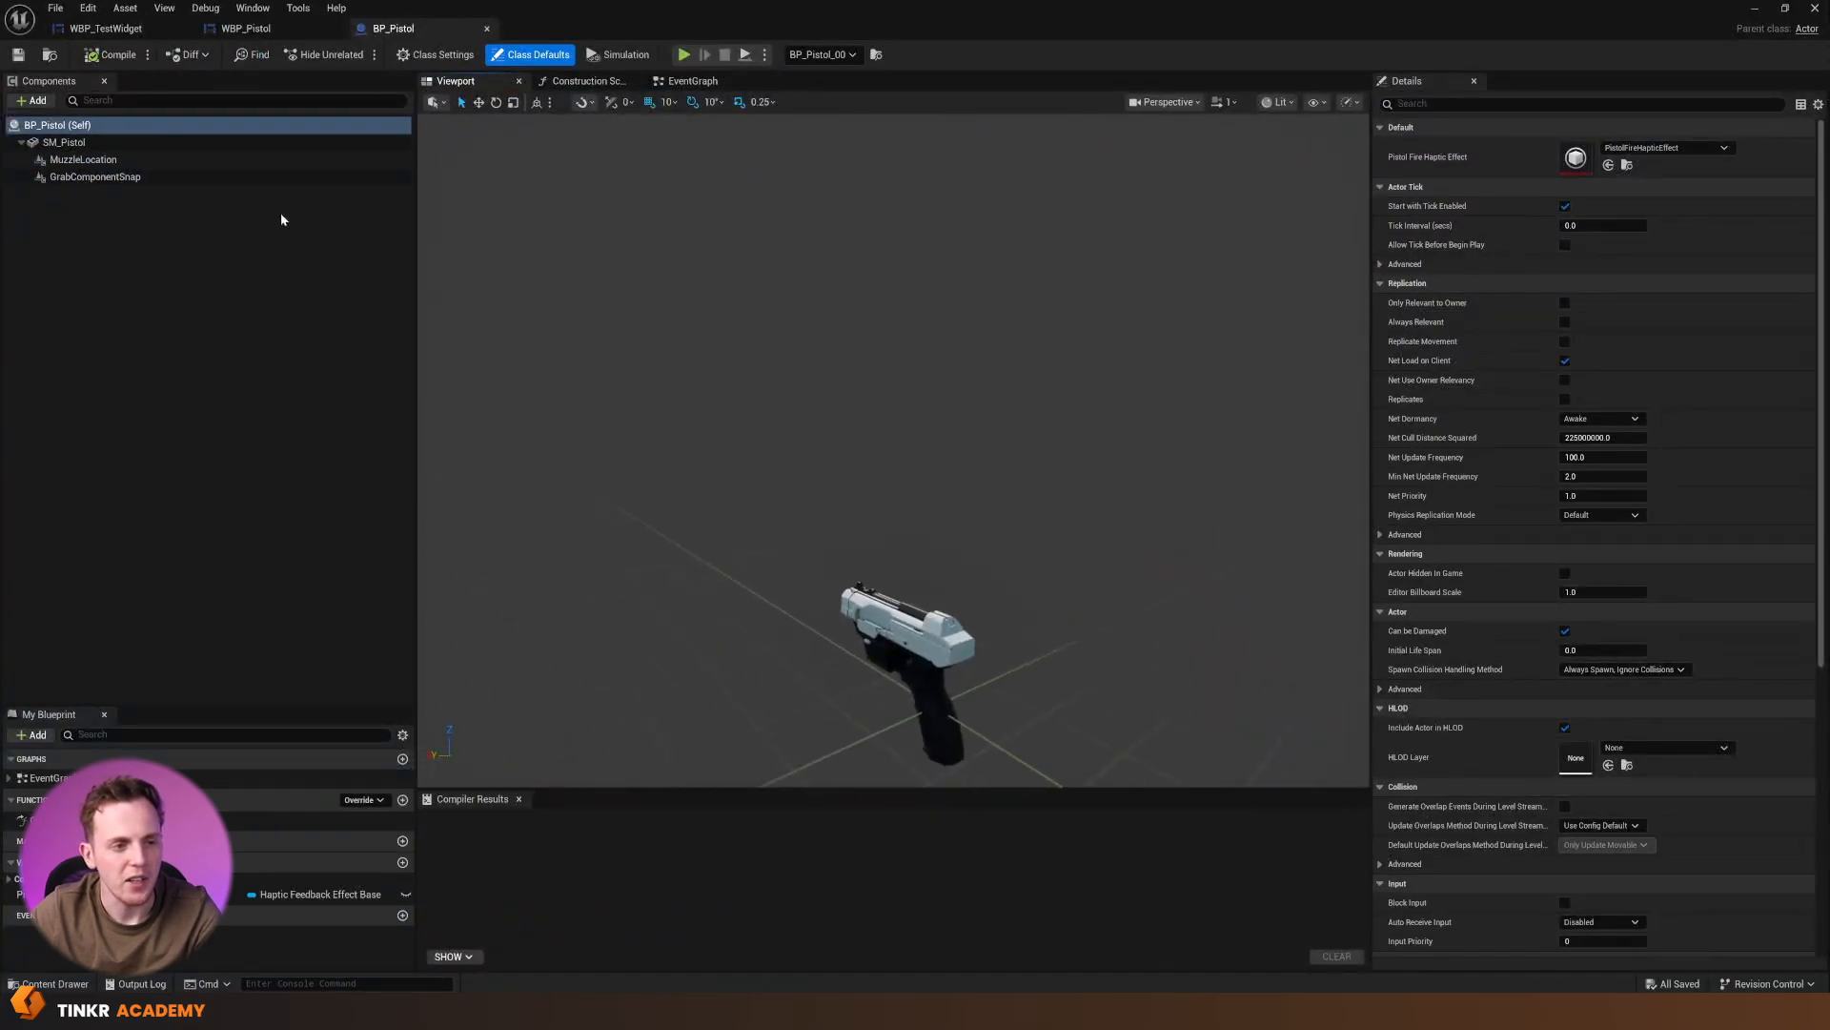
click(39, 101)
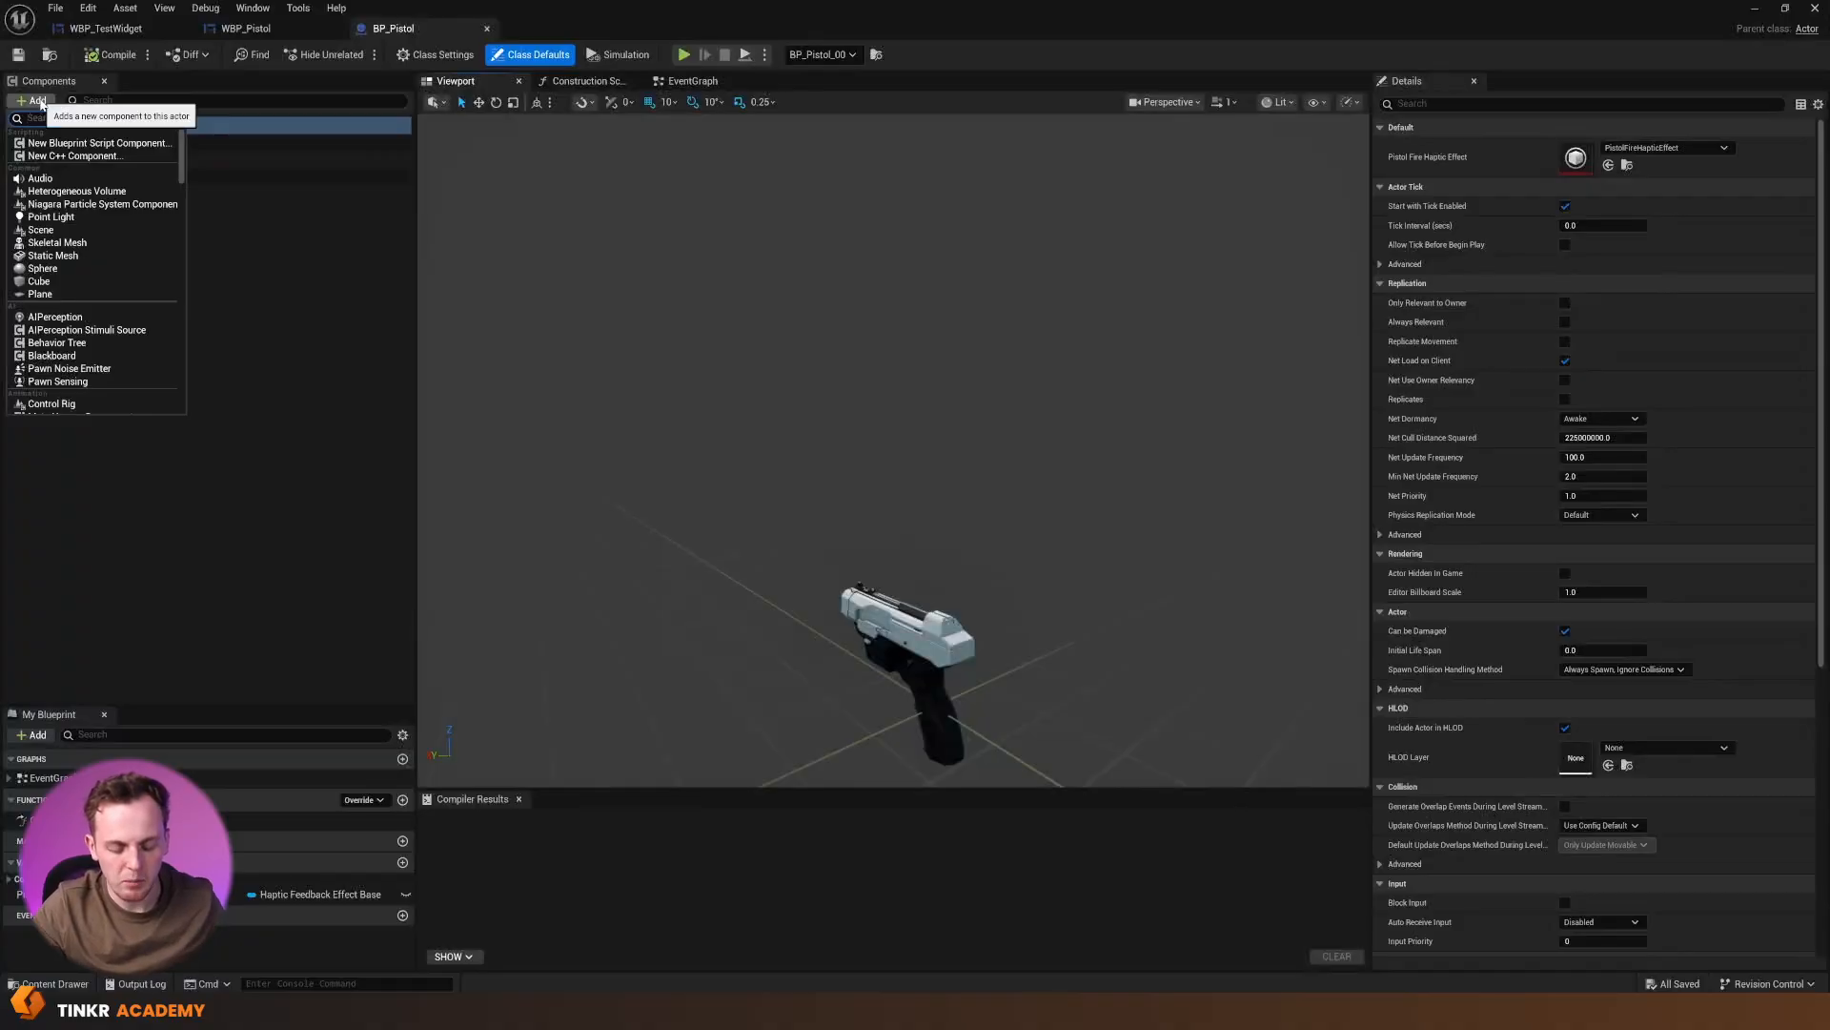
text(WIDGET)
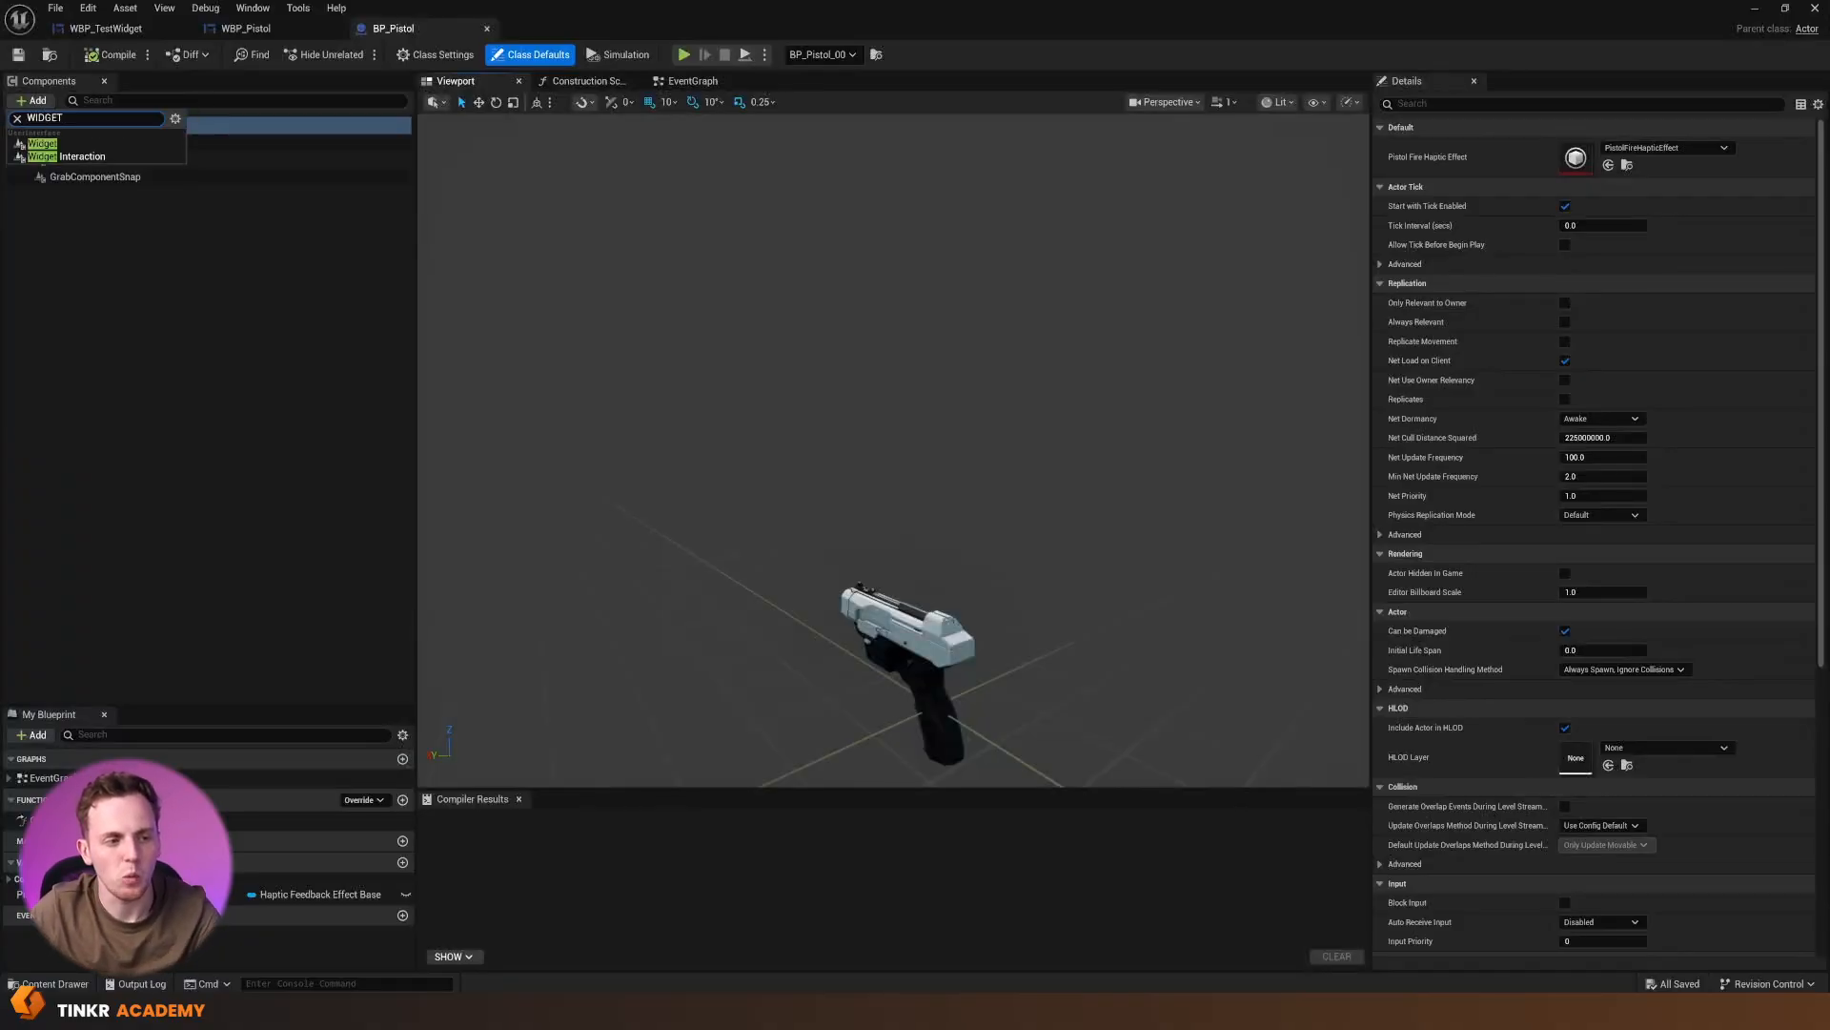
click(63, 143)
key(Return)
Set the Widget component's Widget Class to WBP_Pistol in its User Interface settings
scroll(797, 377, down, 5)
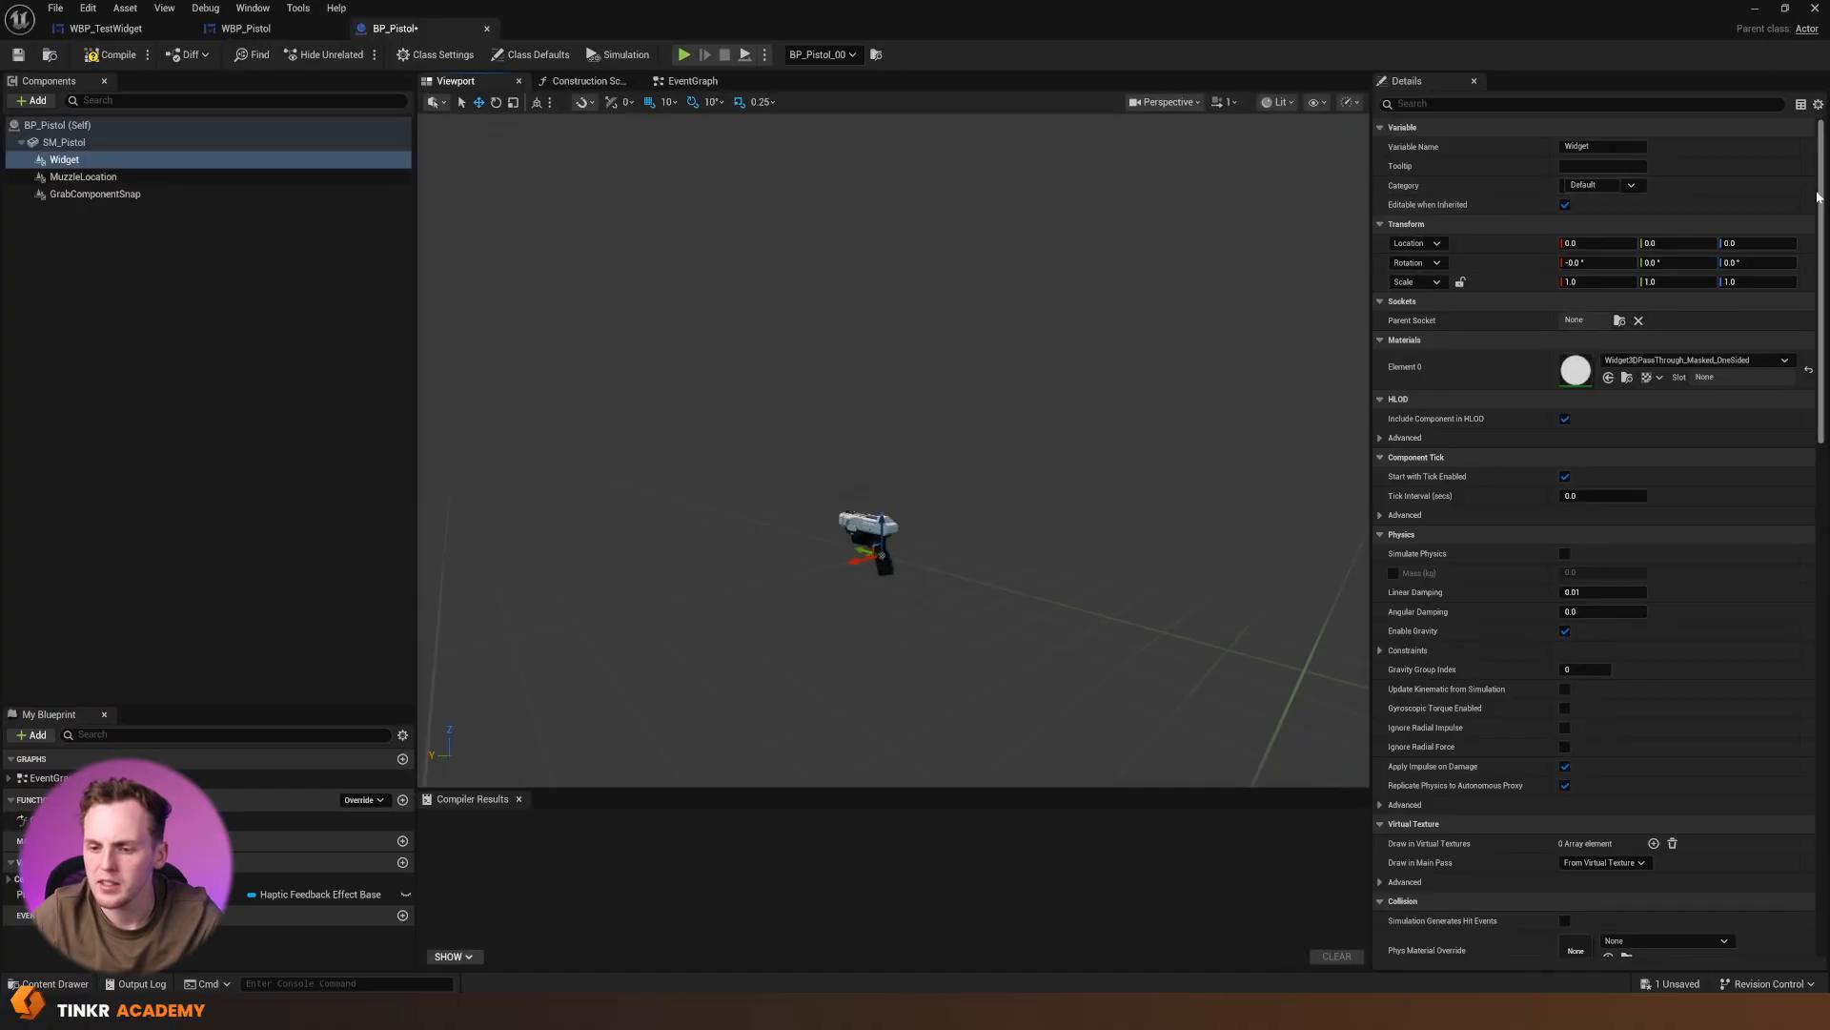
drag(1821, 196, 1814, 618)
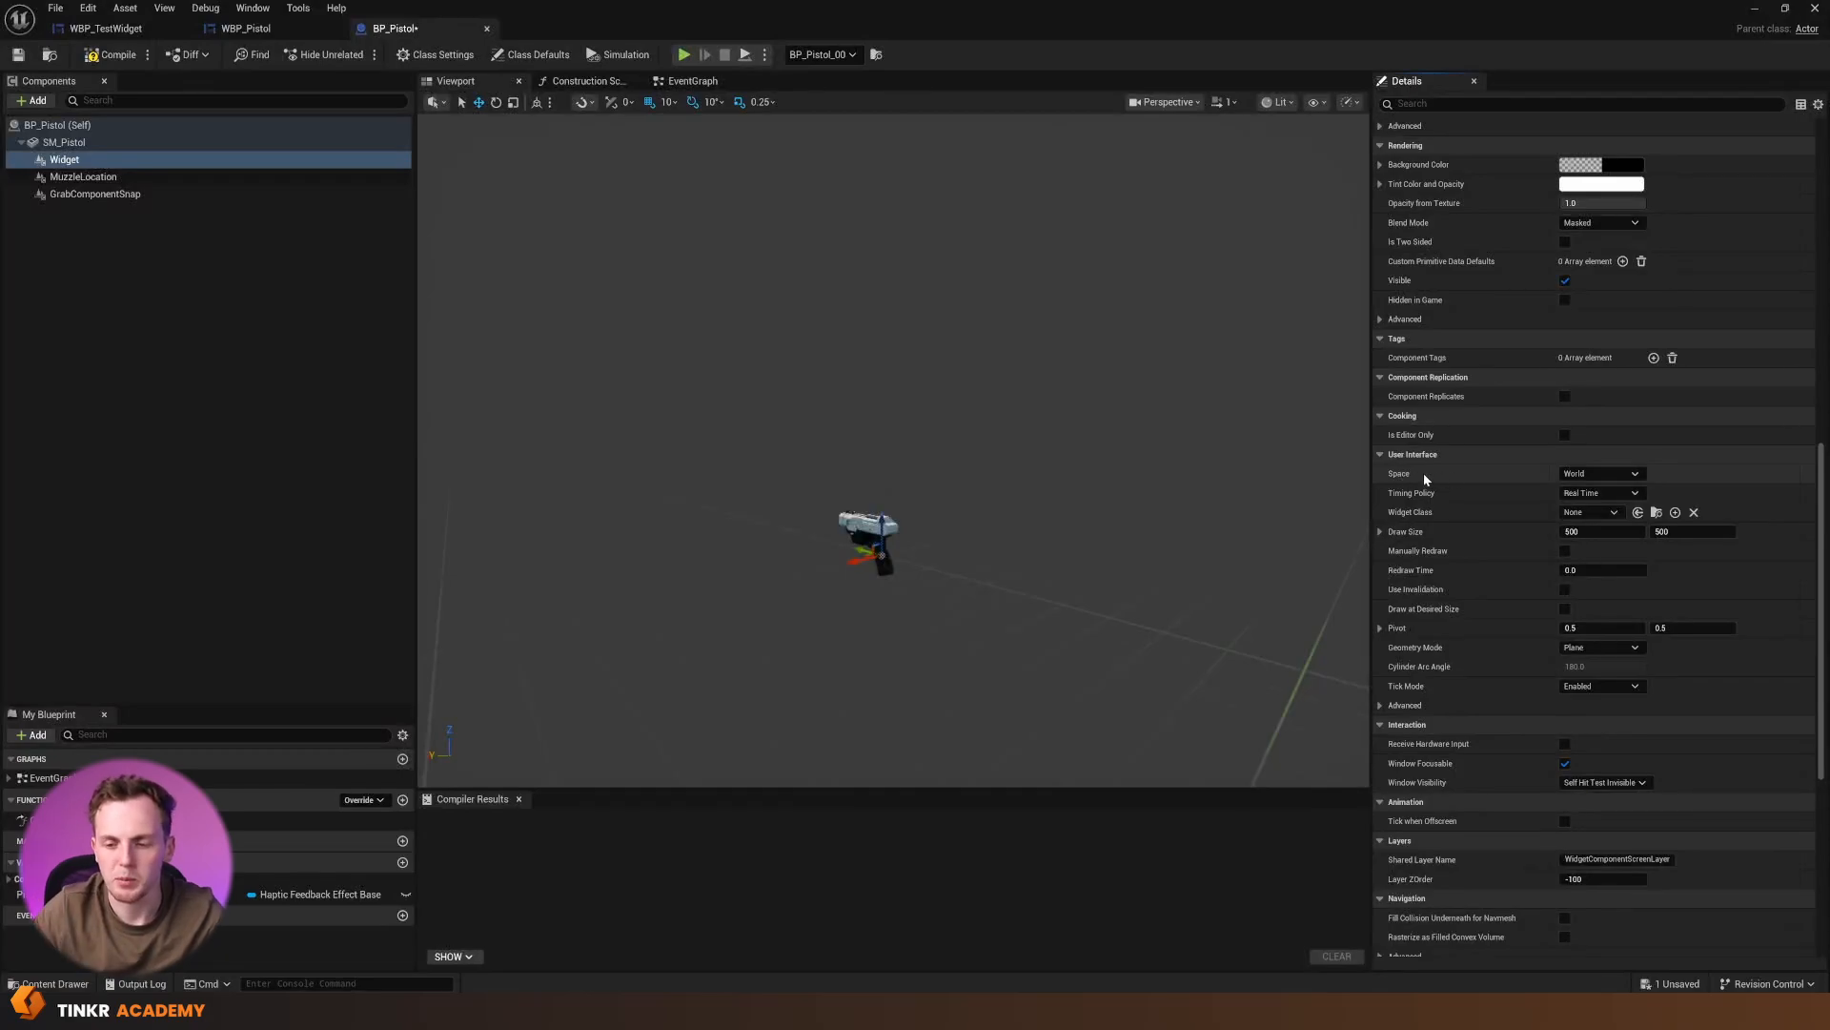
click(1586, 512)
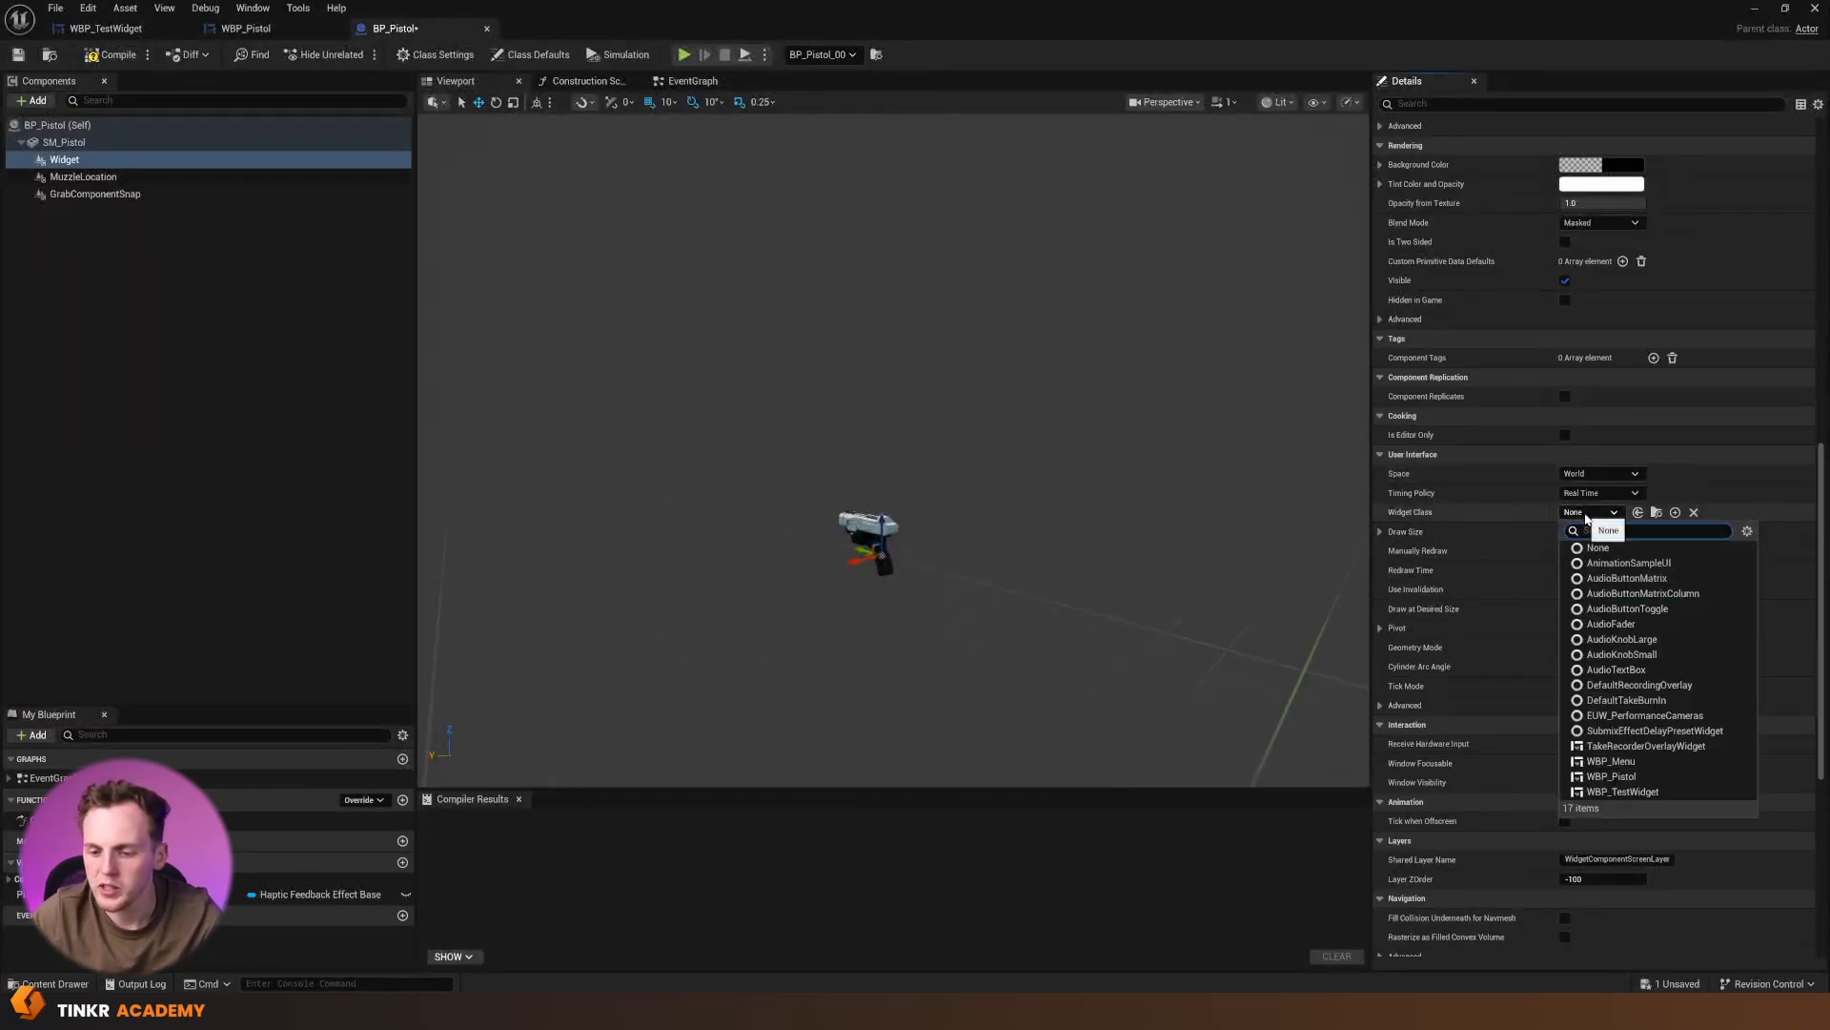
click(1601, 782)
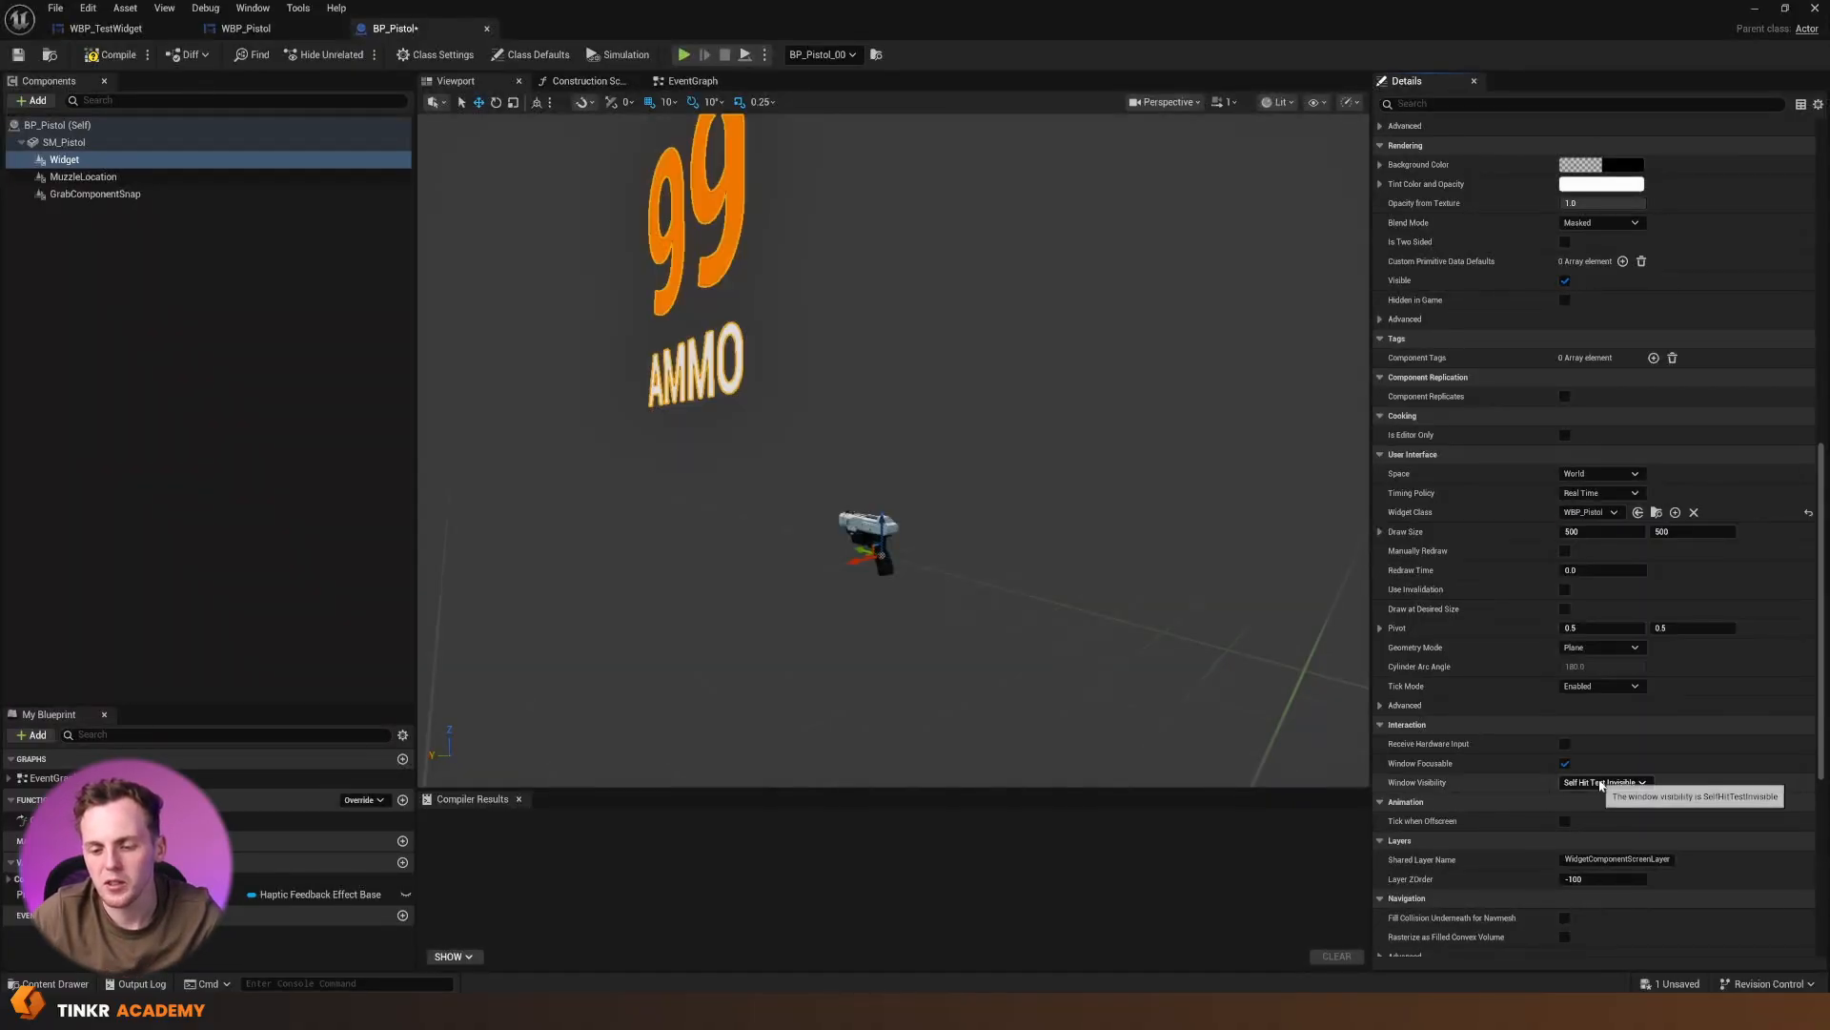
Rotate the Widget component to about -90 degrees around Z so the ammo text faces behind the pistol
mouse_move(1017, 495)
right_down()
mouse_move(1097, 494)
mouse_move(858, 420)
mouse_move(1001, 508)
mouse_move(915, 515)
mouse_move(1001, 508)
right_up()
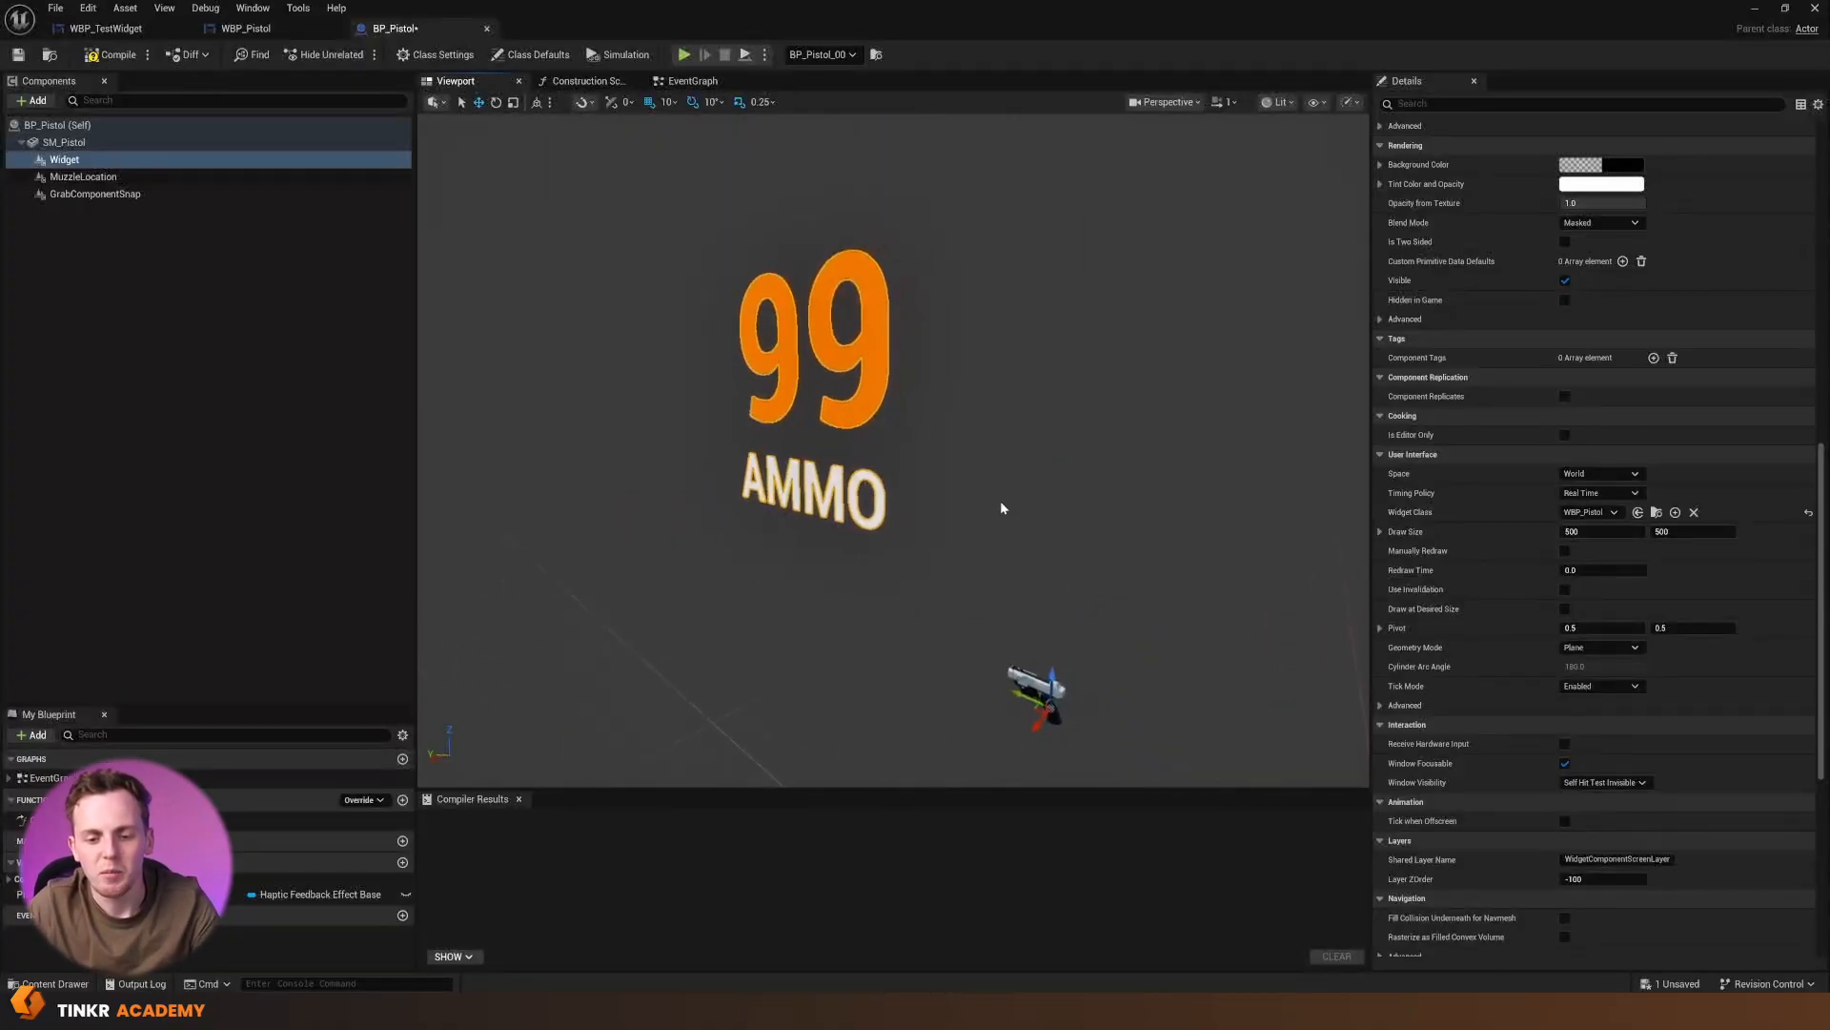
key(e)
right_drag(1067, 560, 1066, 592)
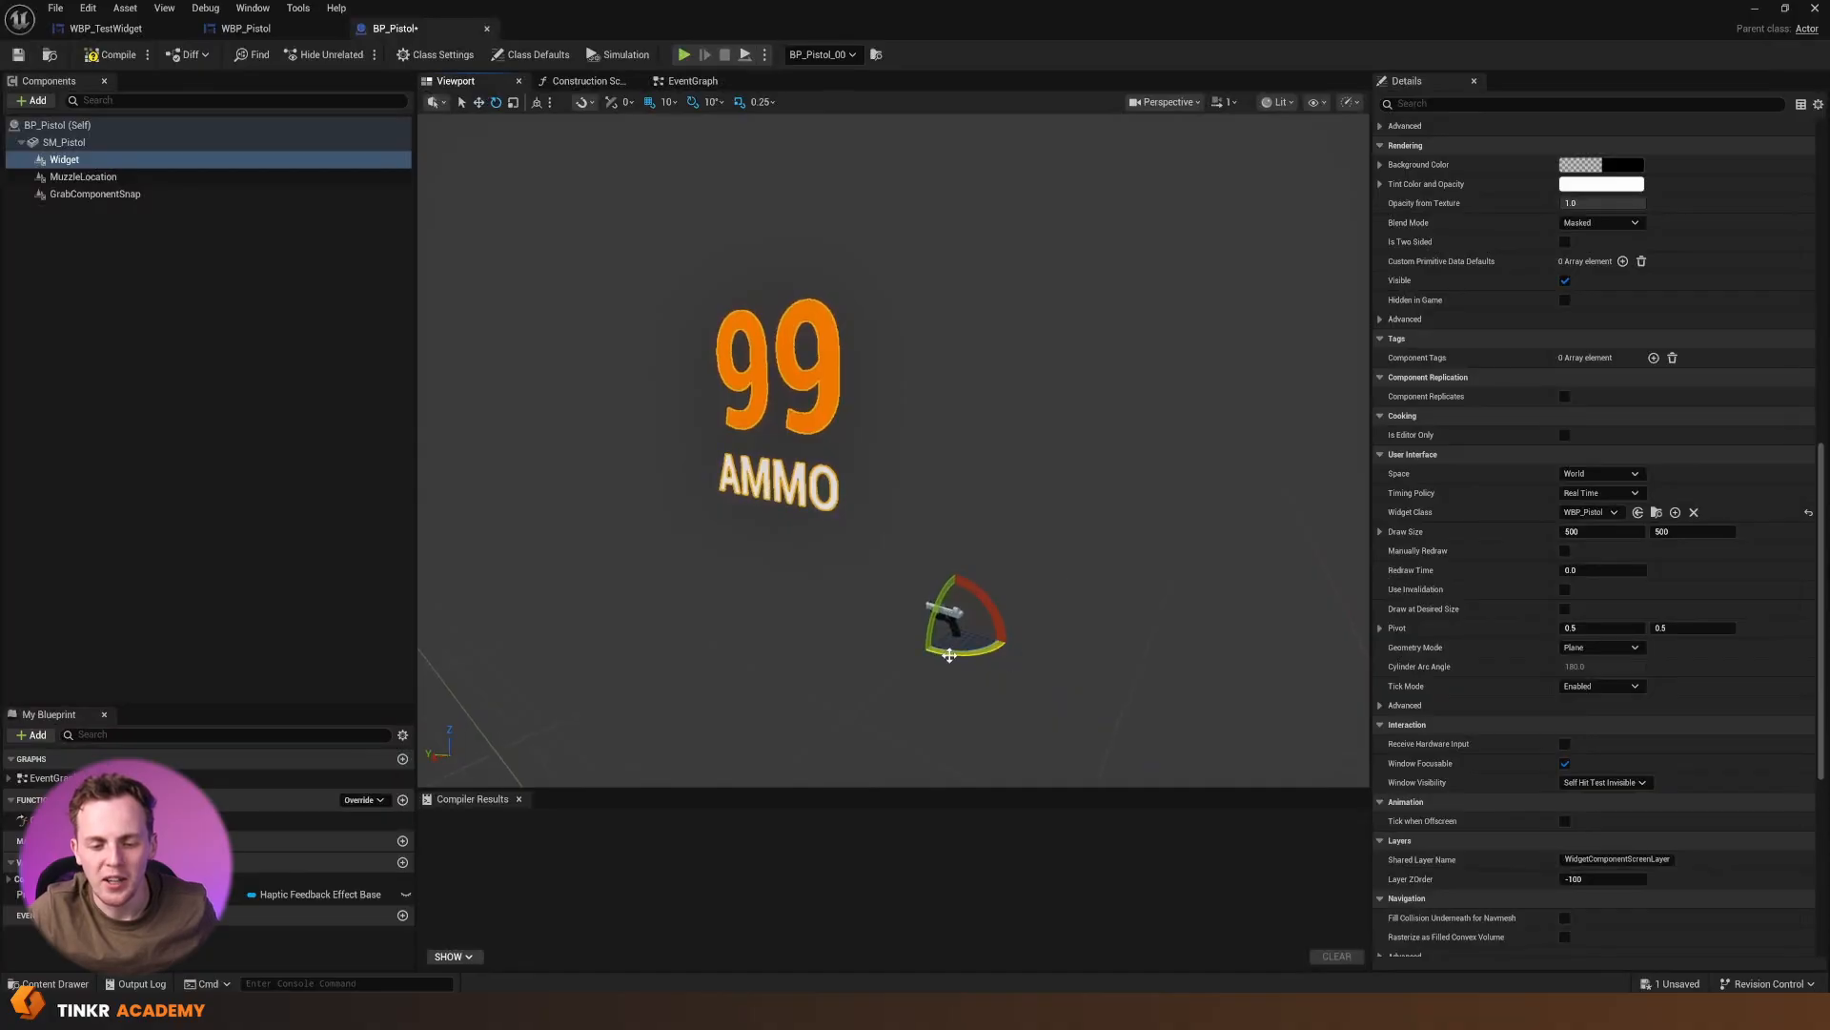
drag(947, 654, 954, 661)
key(f)
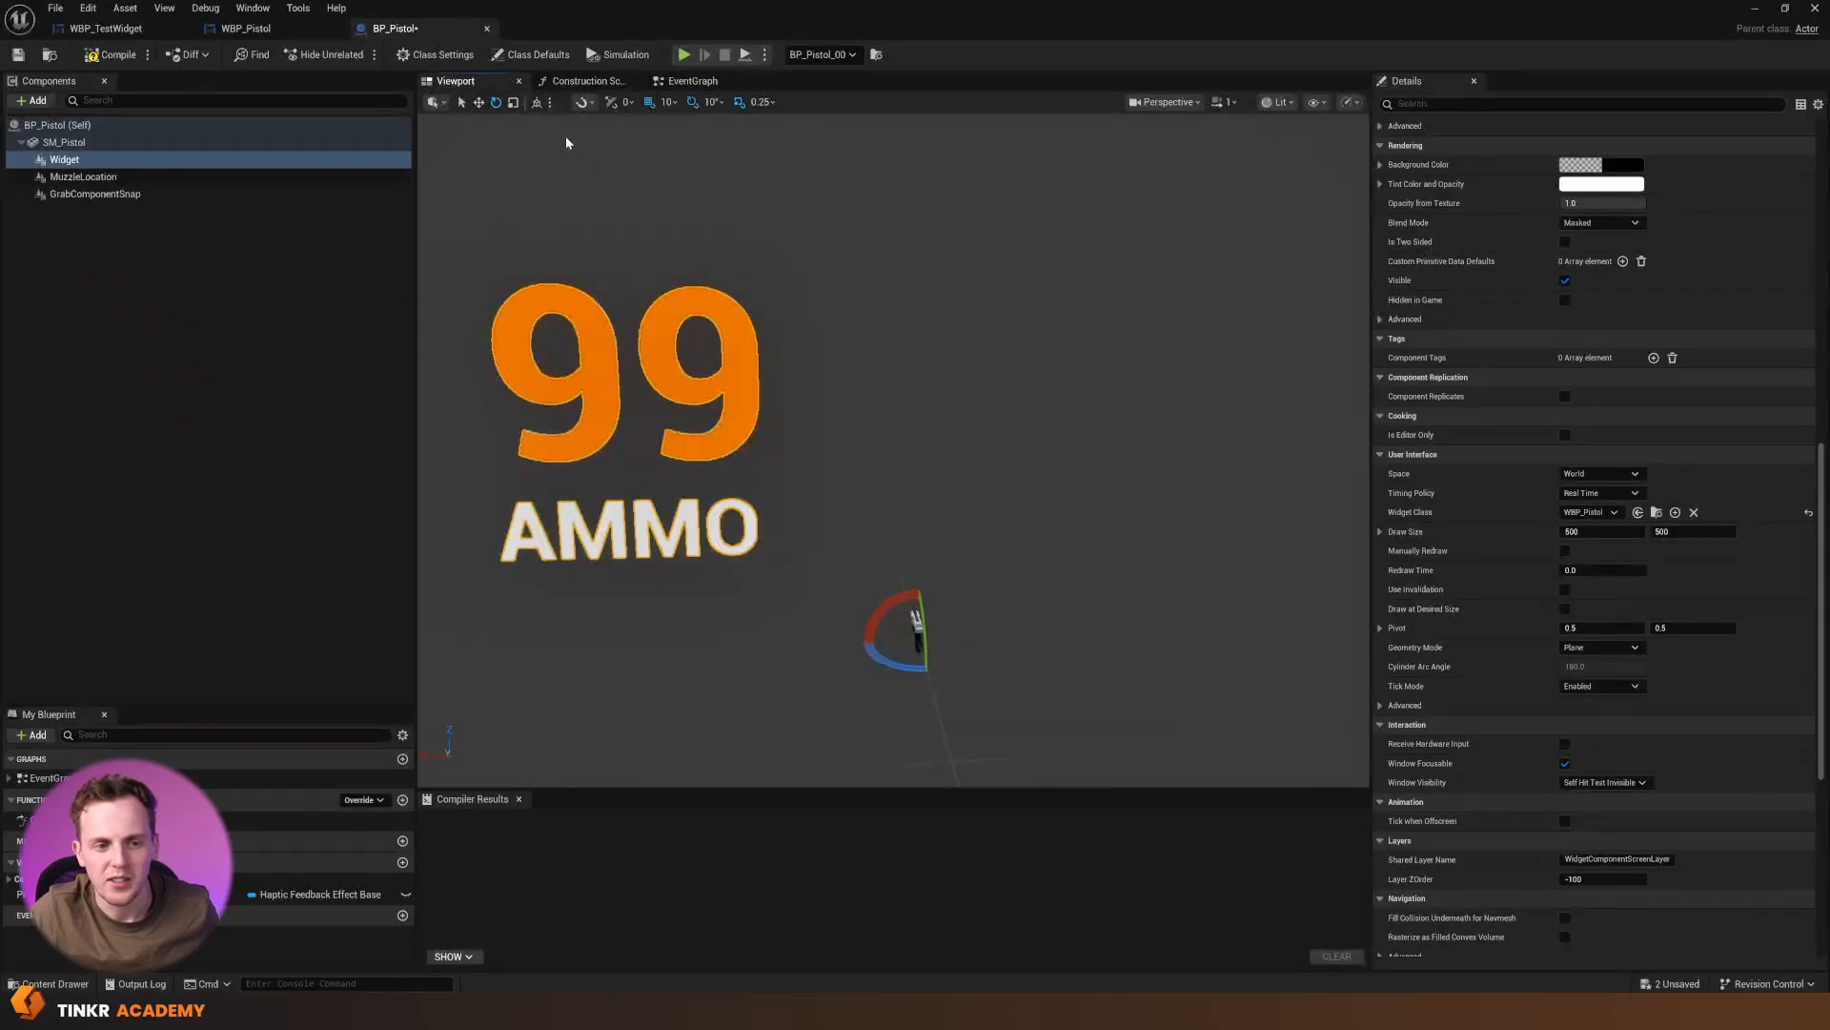
Scale the Widget component down to 0.01 on the X, Y and Z axes
key(w)
mouse_move(918, 640)
mouse_down()
mouse_move(898, 654)
mouse_move(918, 639)
mouse_up()
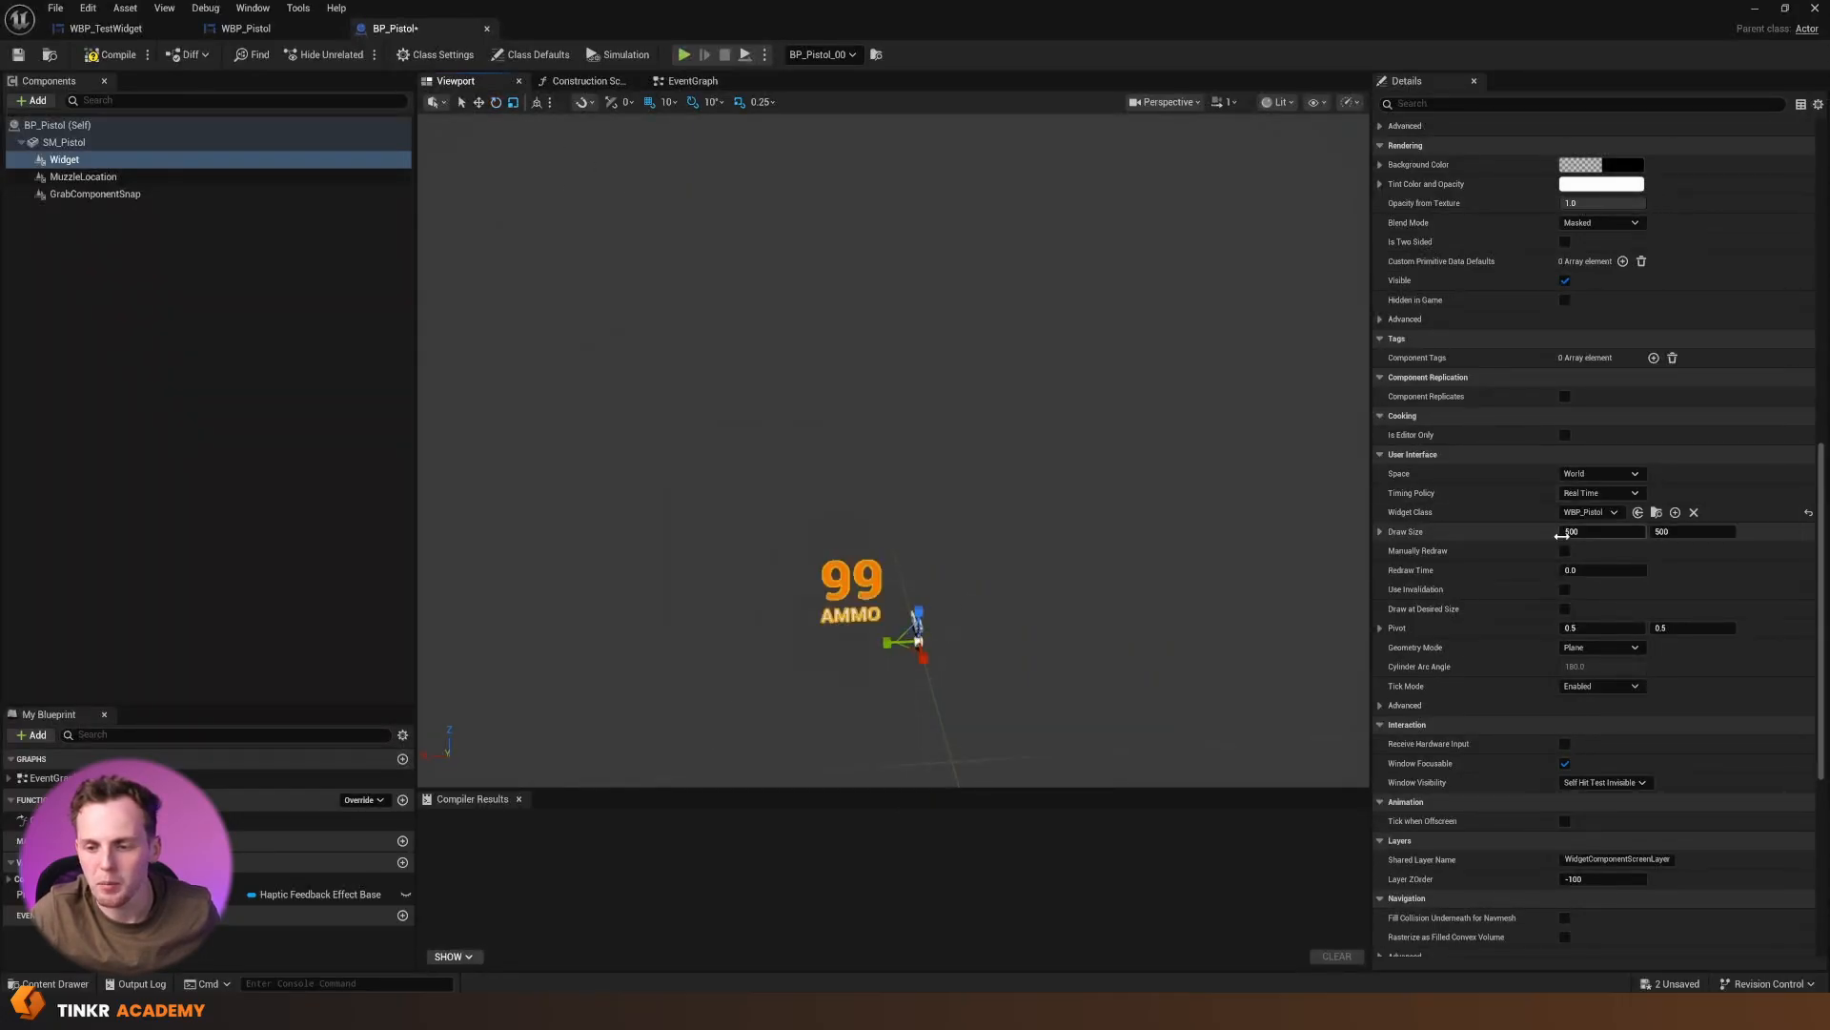
scroll(1573, 481, up, 5)
scroll(1578, 488, up, 5)
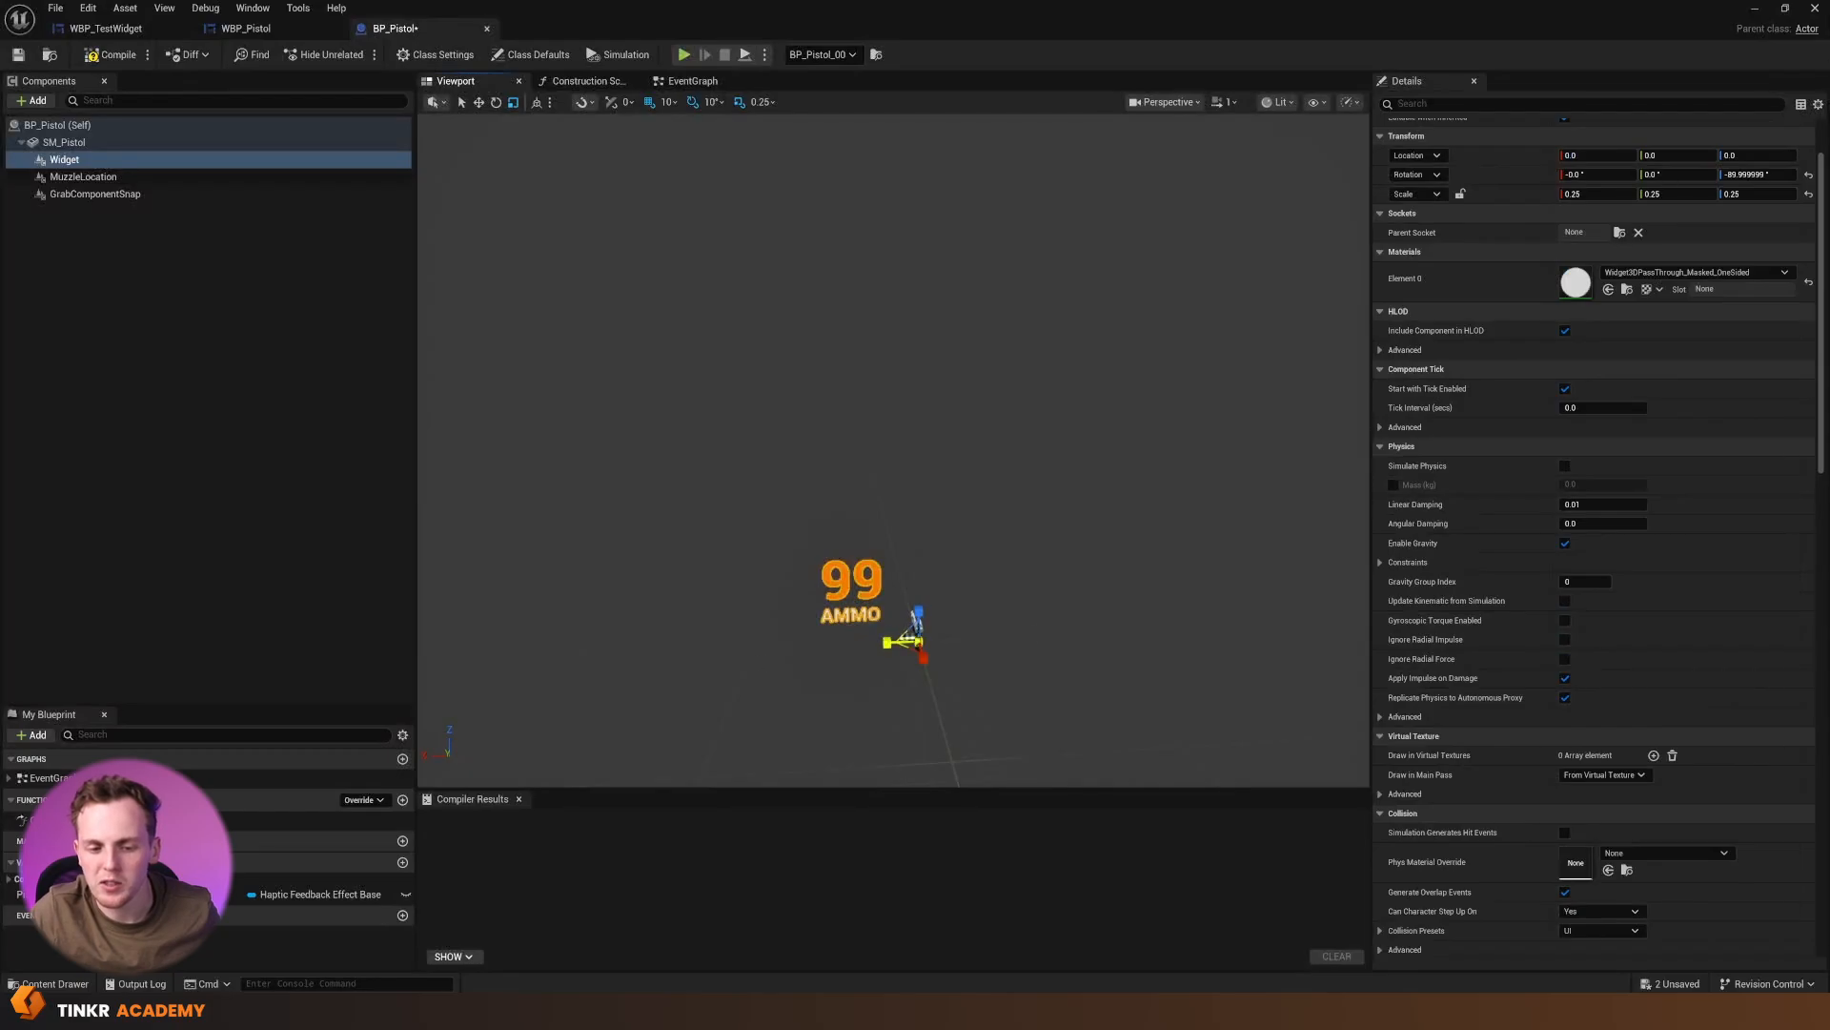
scroll(1582, 286, up, 2)
click(1601, 282)
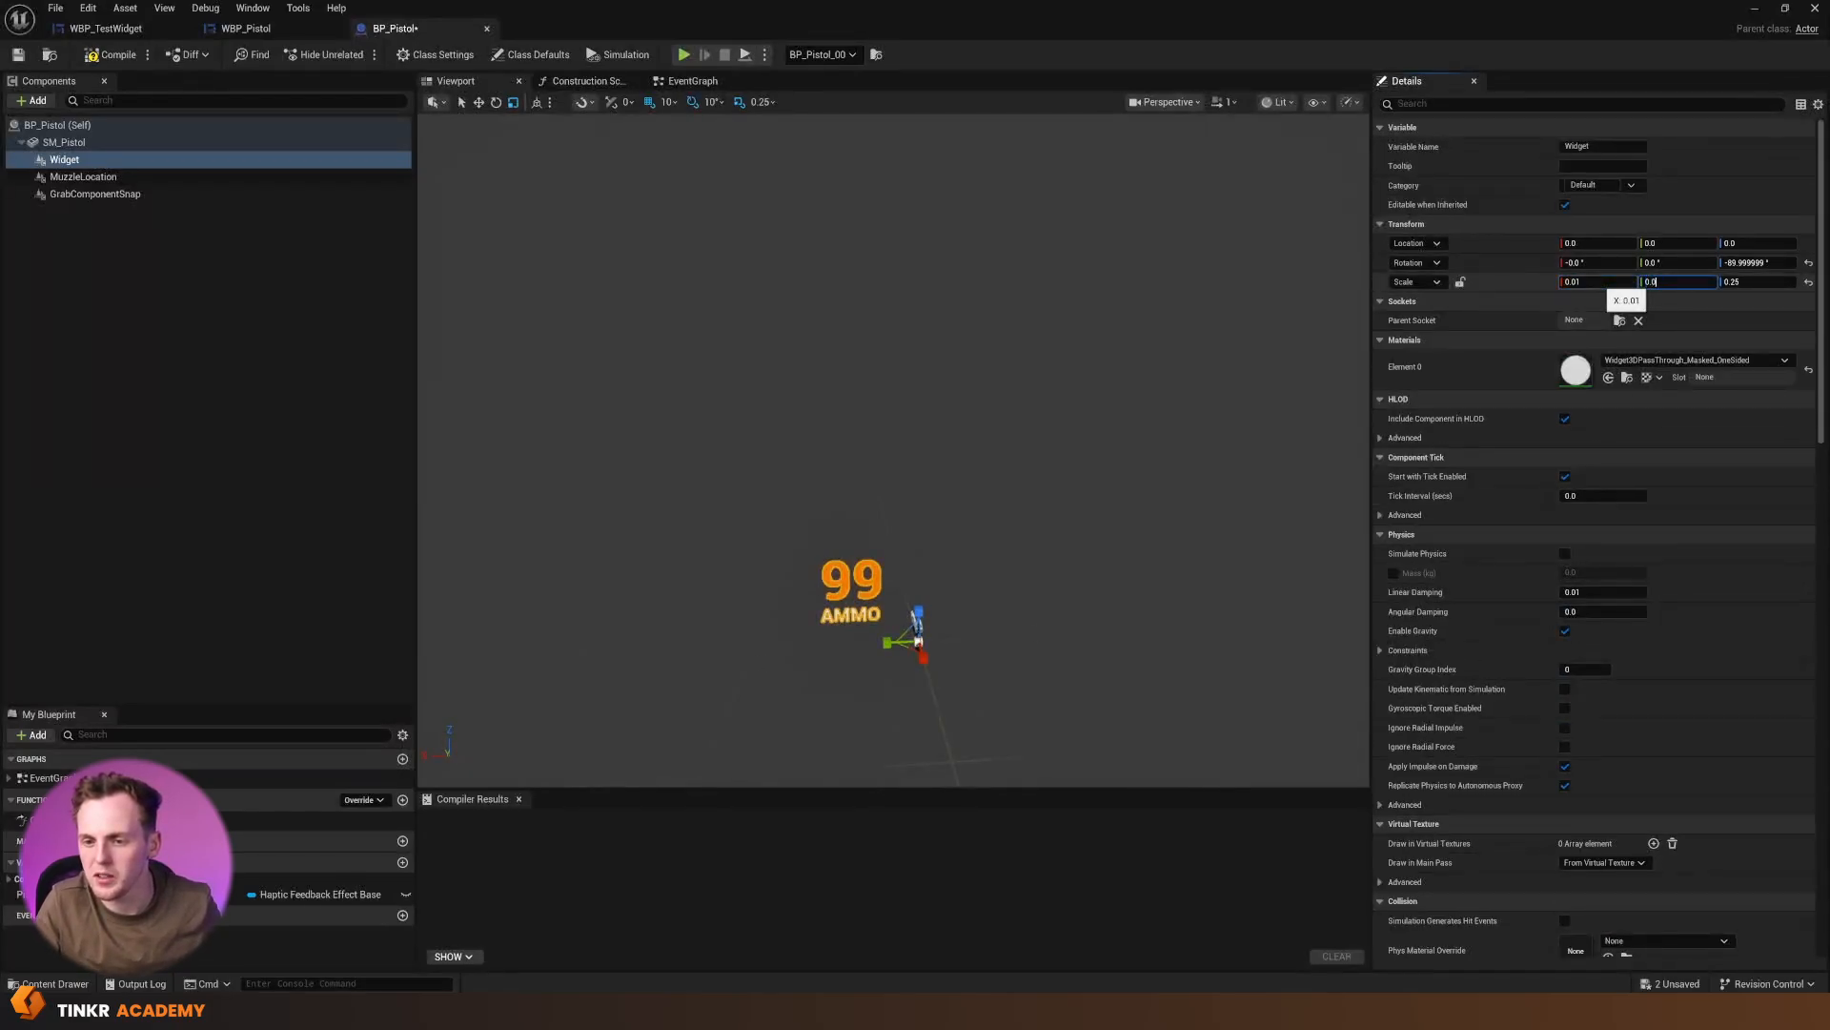
key(Tab)
text(0)
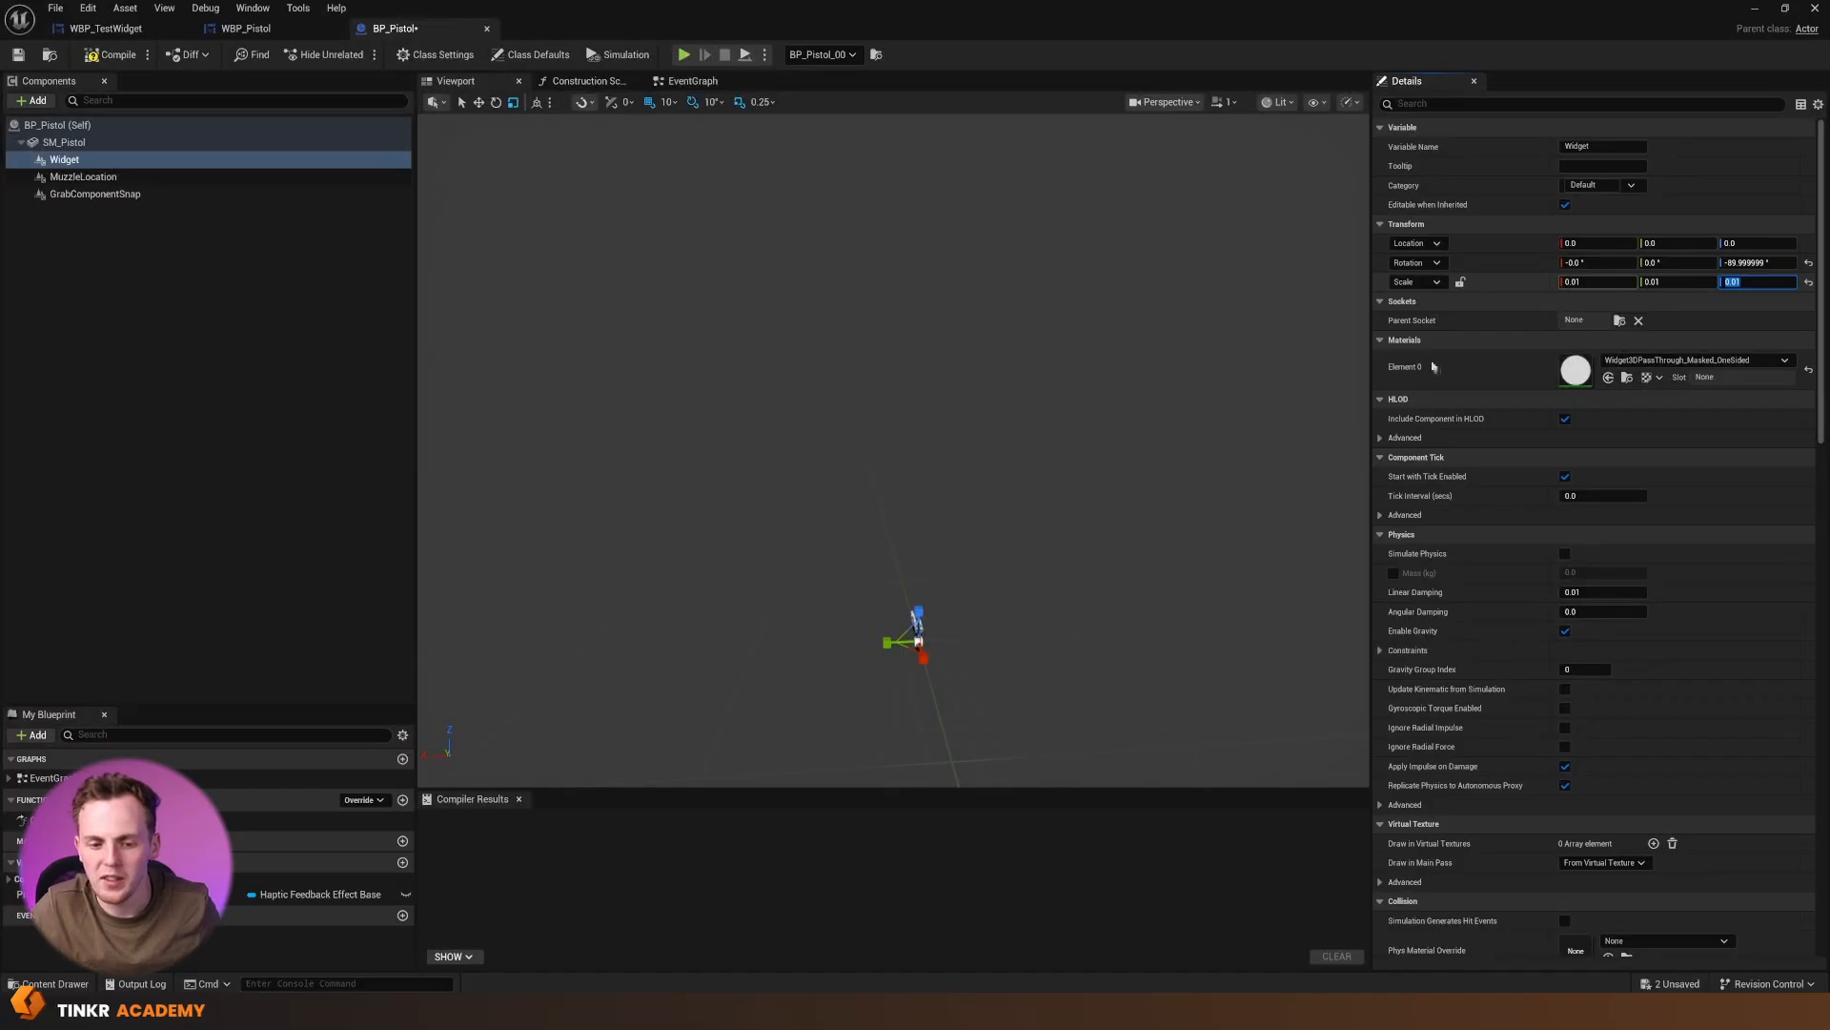
Move the Widget component up and behind the pistol to Y -10 and Z 10
right_drag(1048, 505, 1029, 591)
key(w)
right_drag(1121, 539, 1114, 539)
key(s)
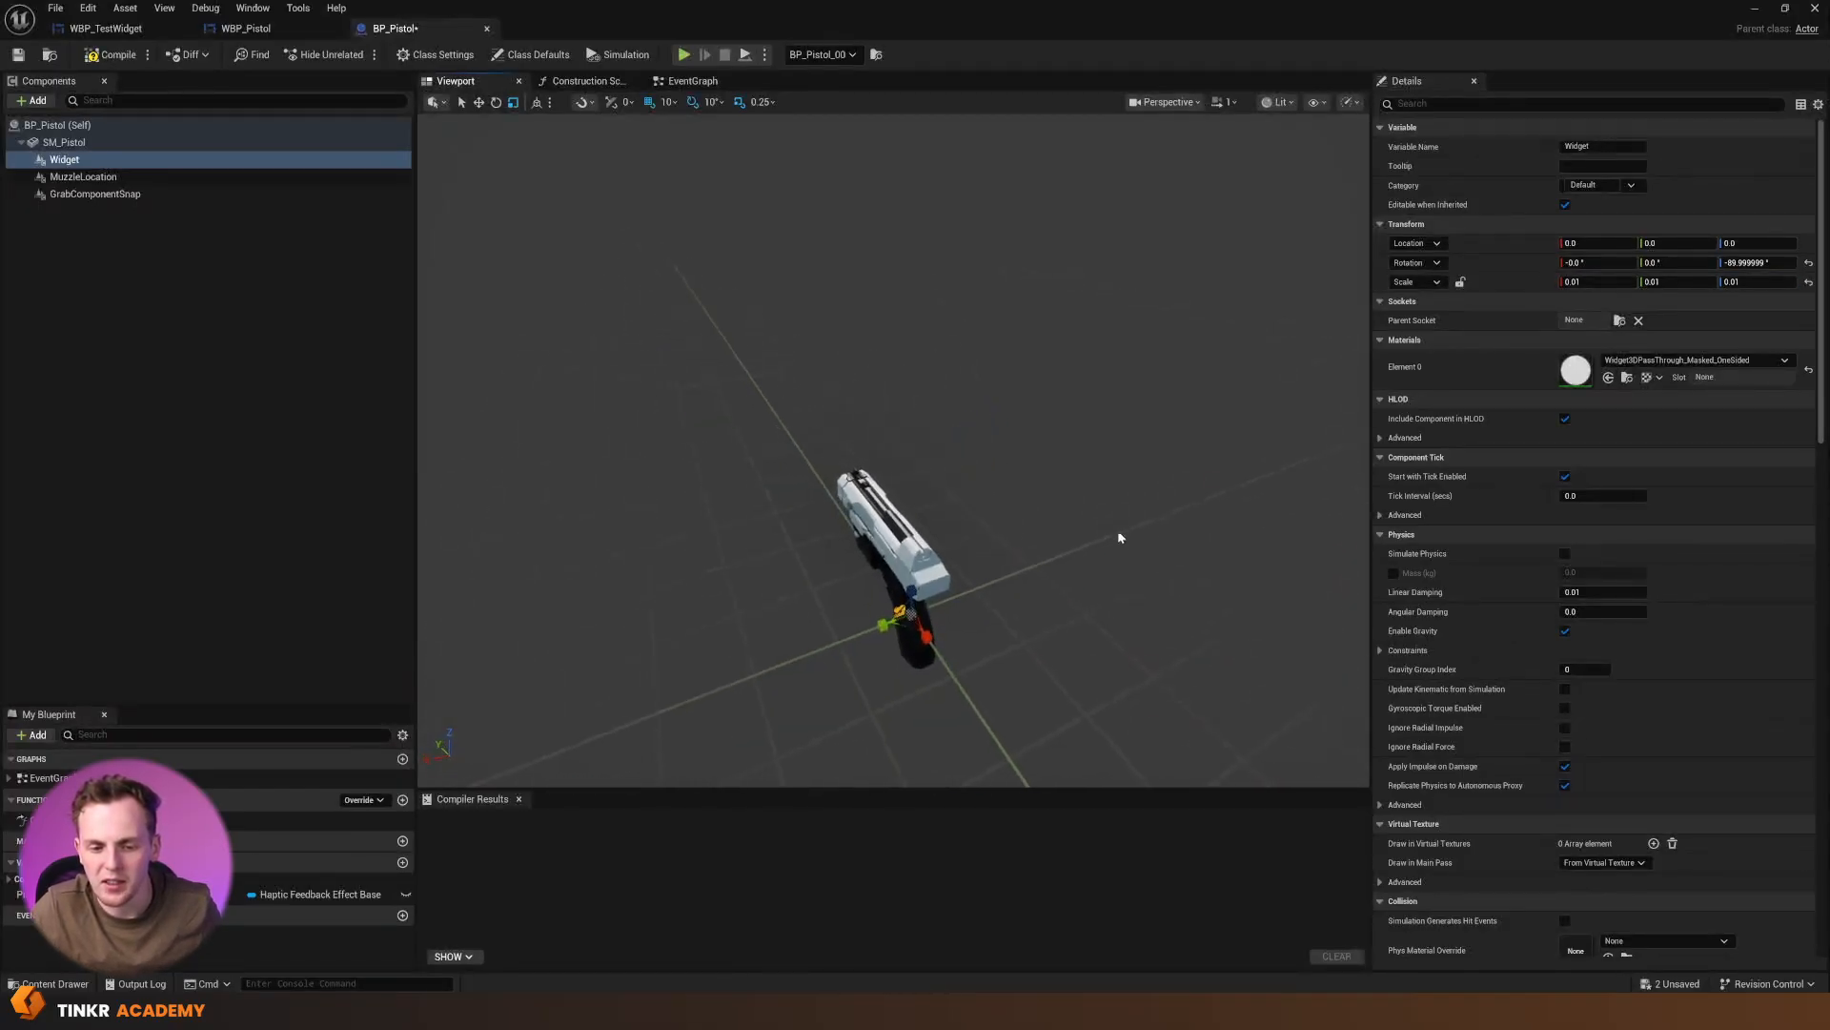
drag(907, 587, 930, 500)
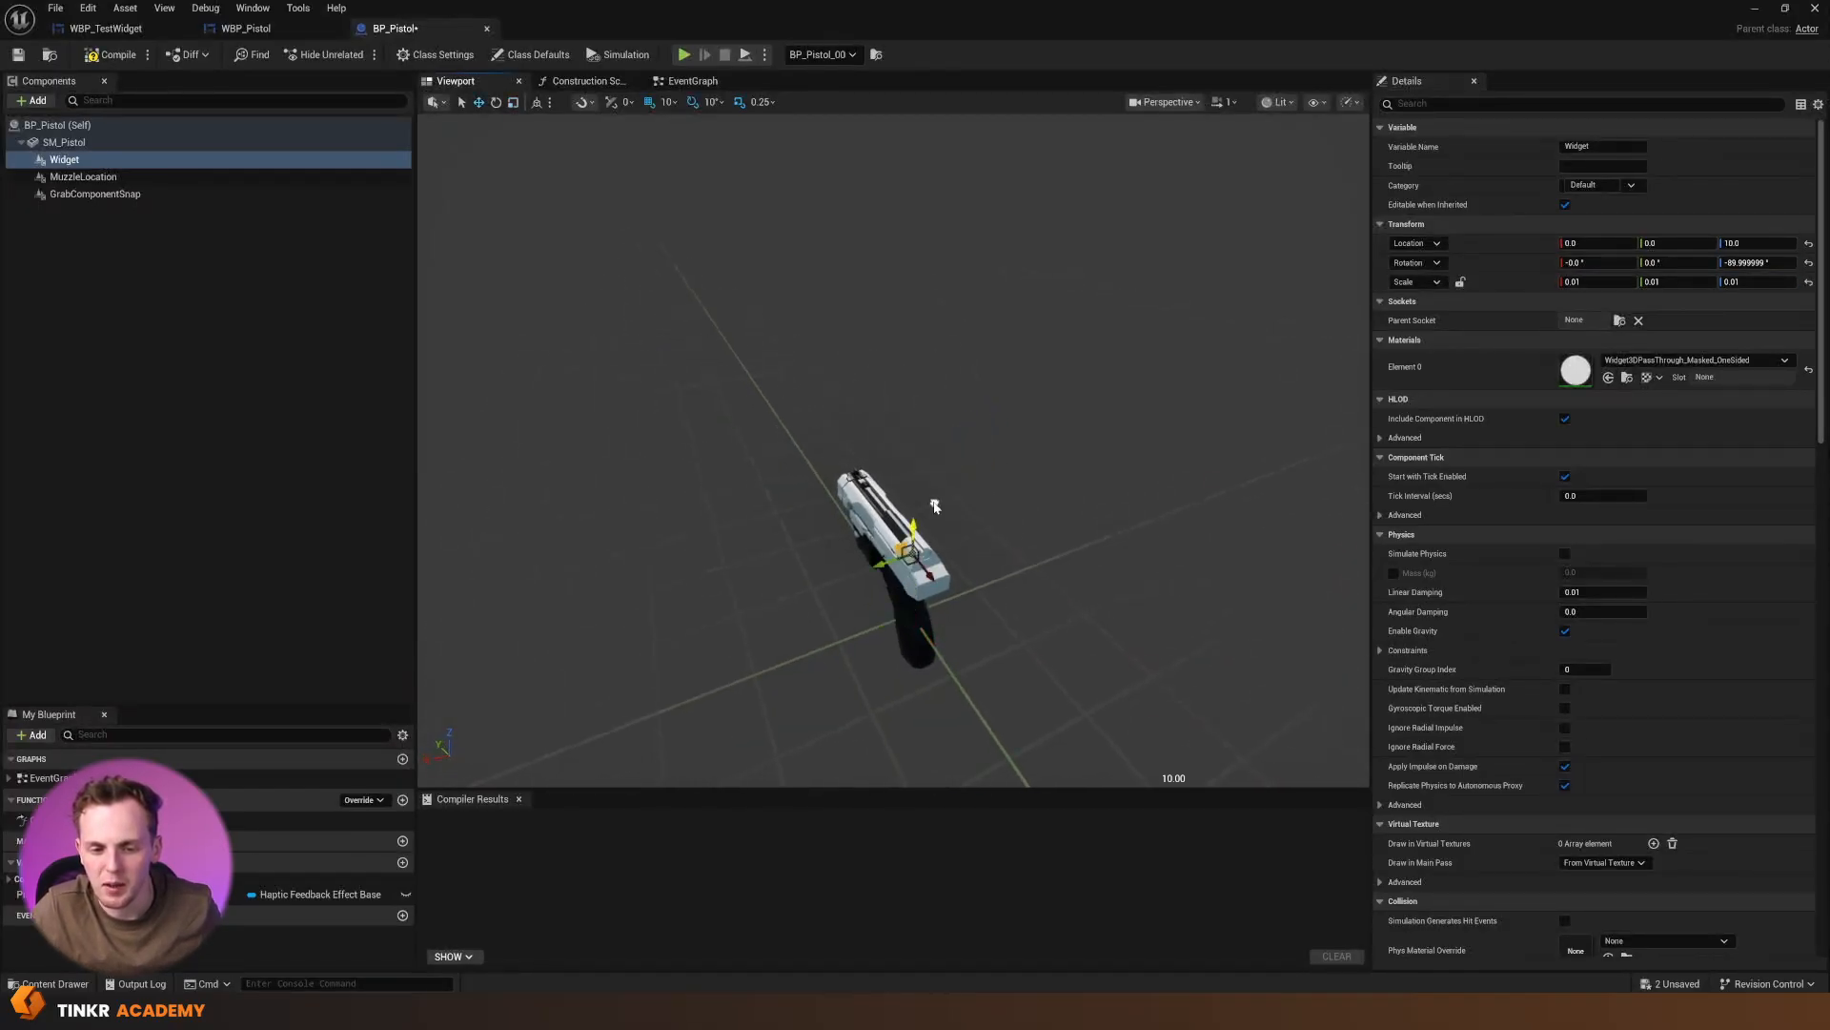
right_drag(931, 500, 921, 587)
drag(884, 581, 936, 636)
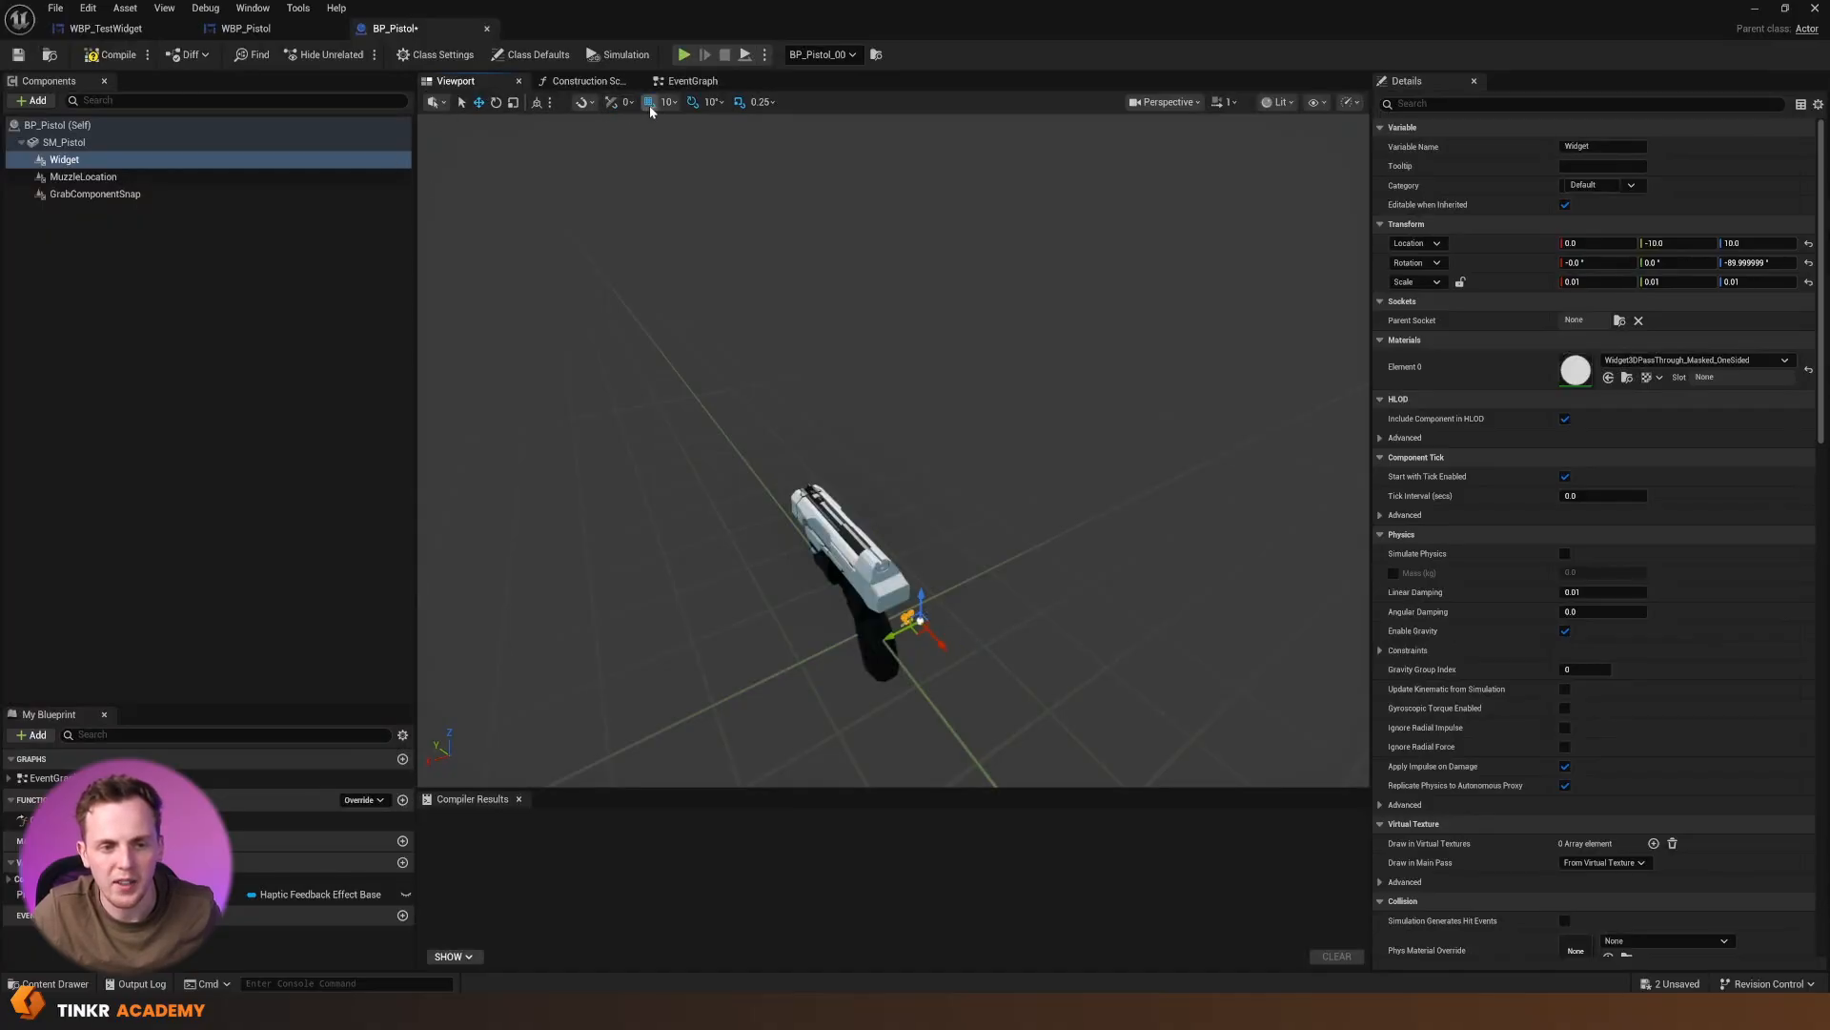
Move the ammo widget without grid snapping onto the pistol's rear face, at about X -1.66, Y -5.12, Z 7.68
alt+drag(1104, 497, 1048, 602)
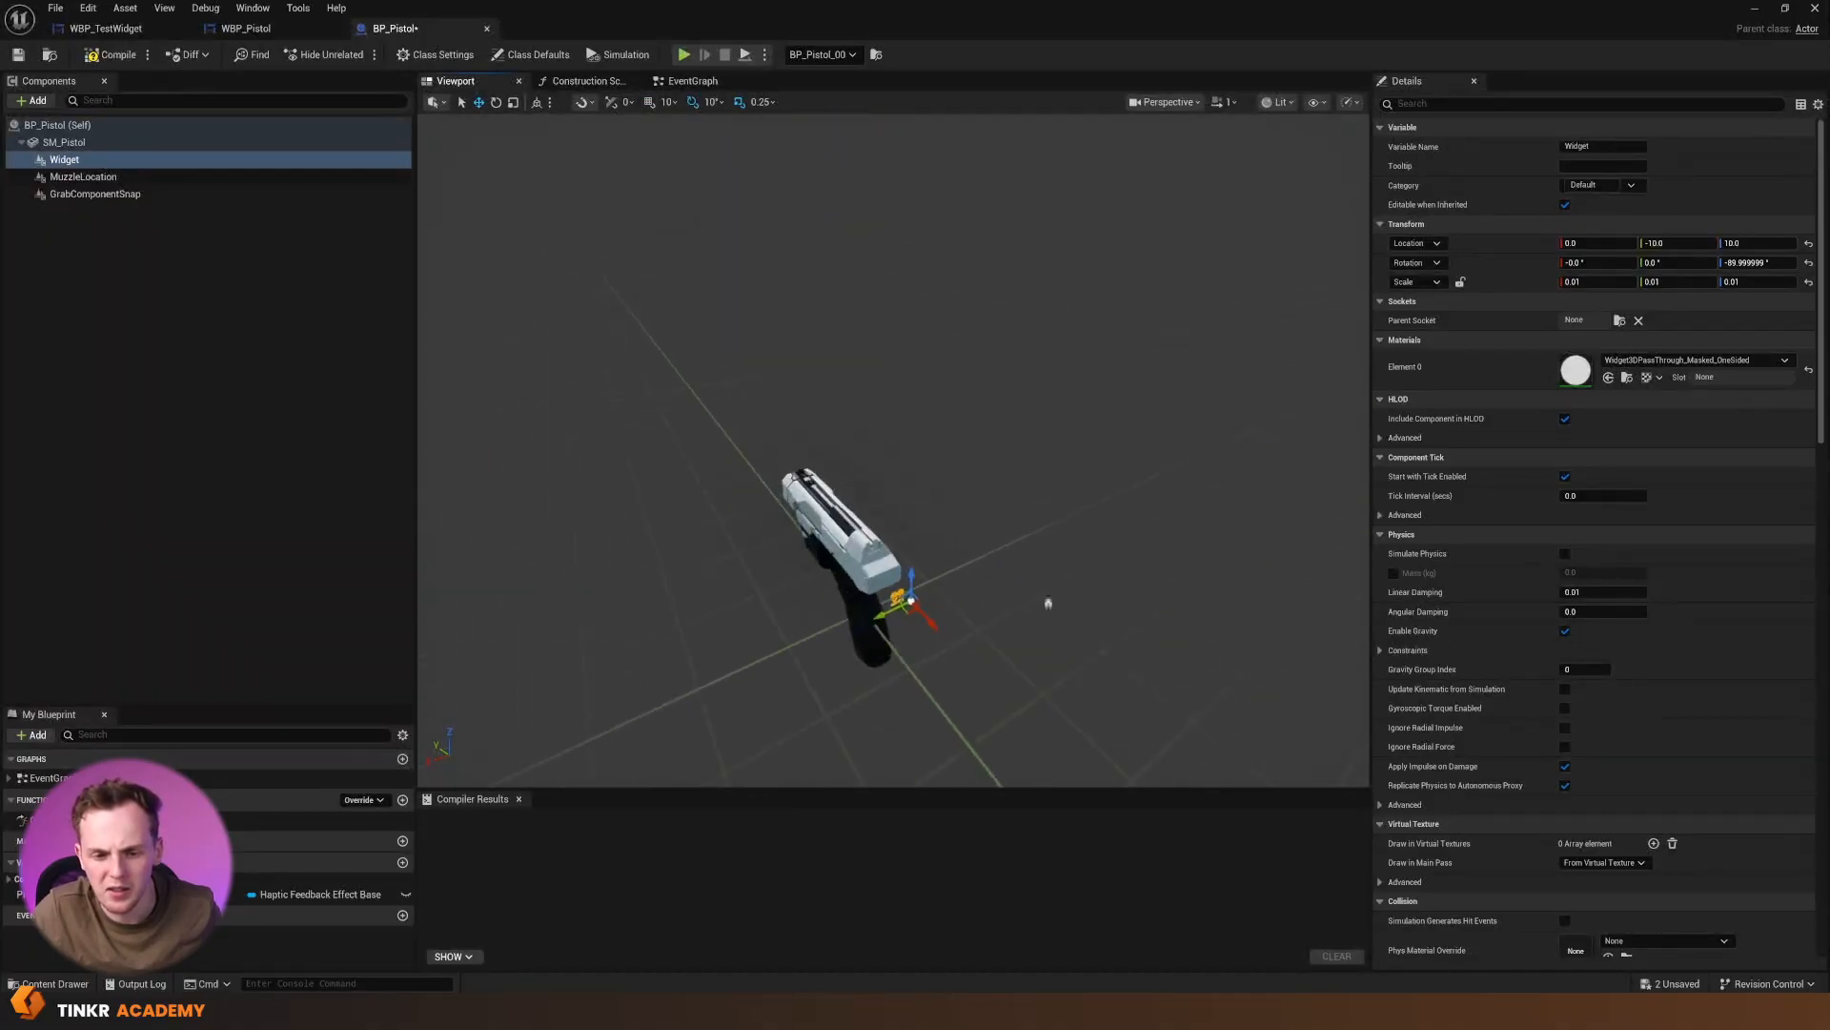
drag(931, 624, 915, 610)
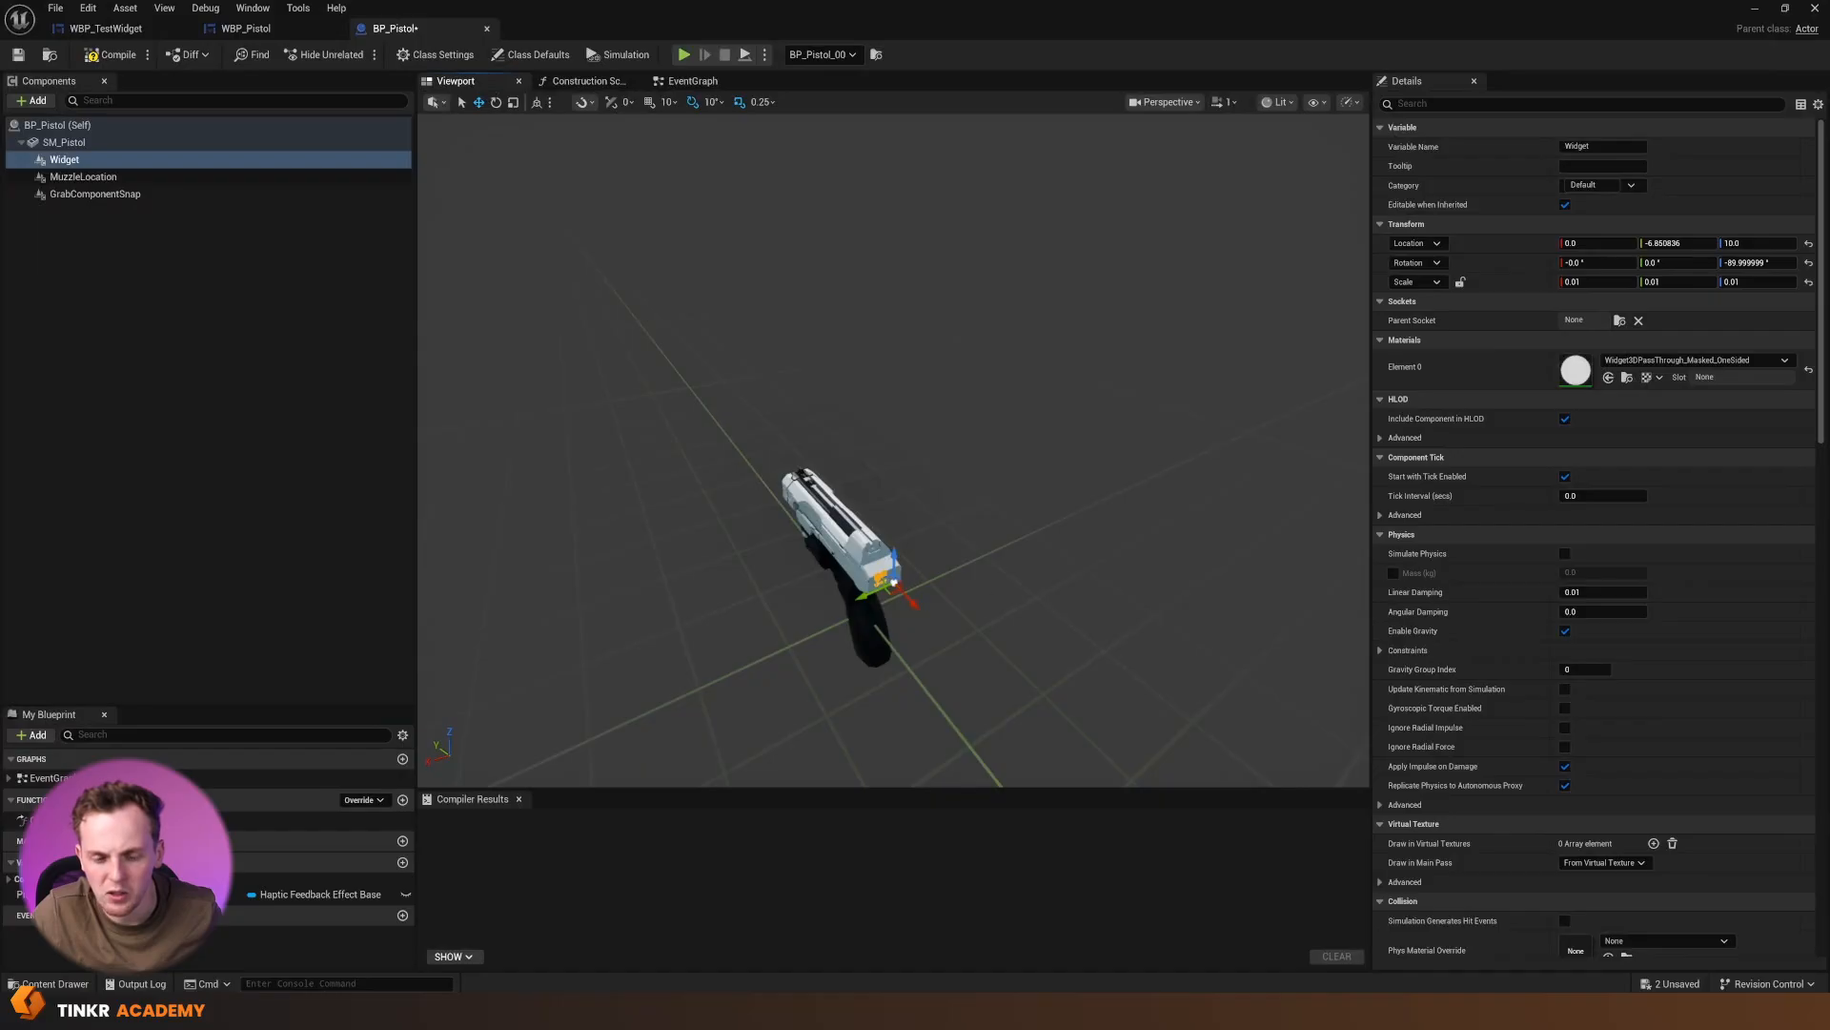
right_drag(916, 610, 930, 524)
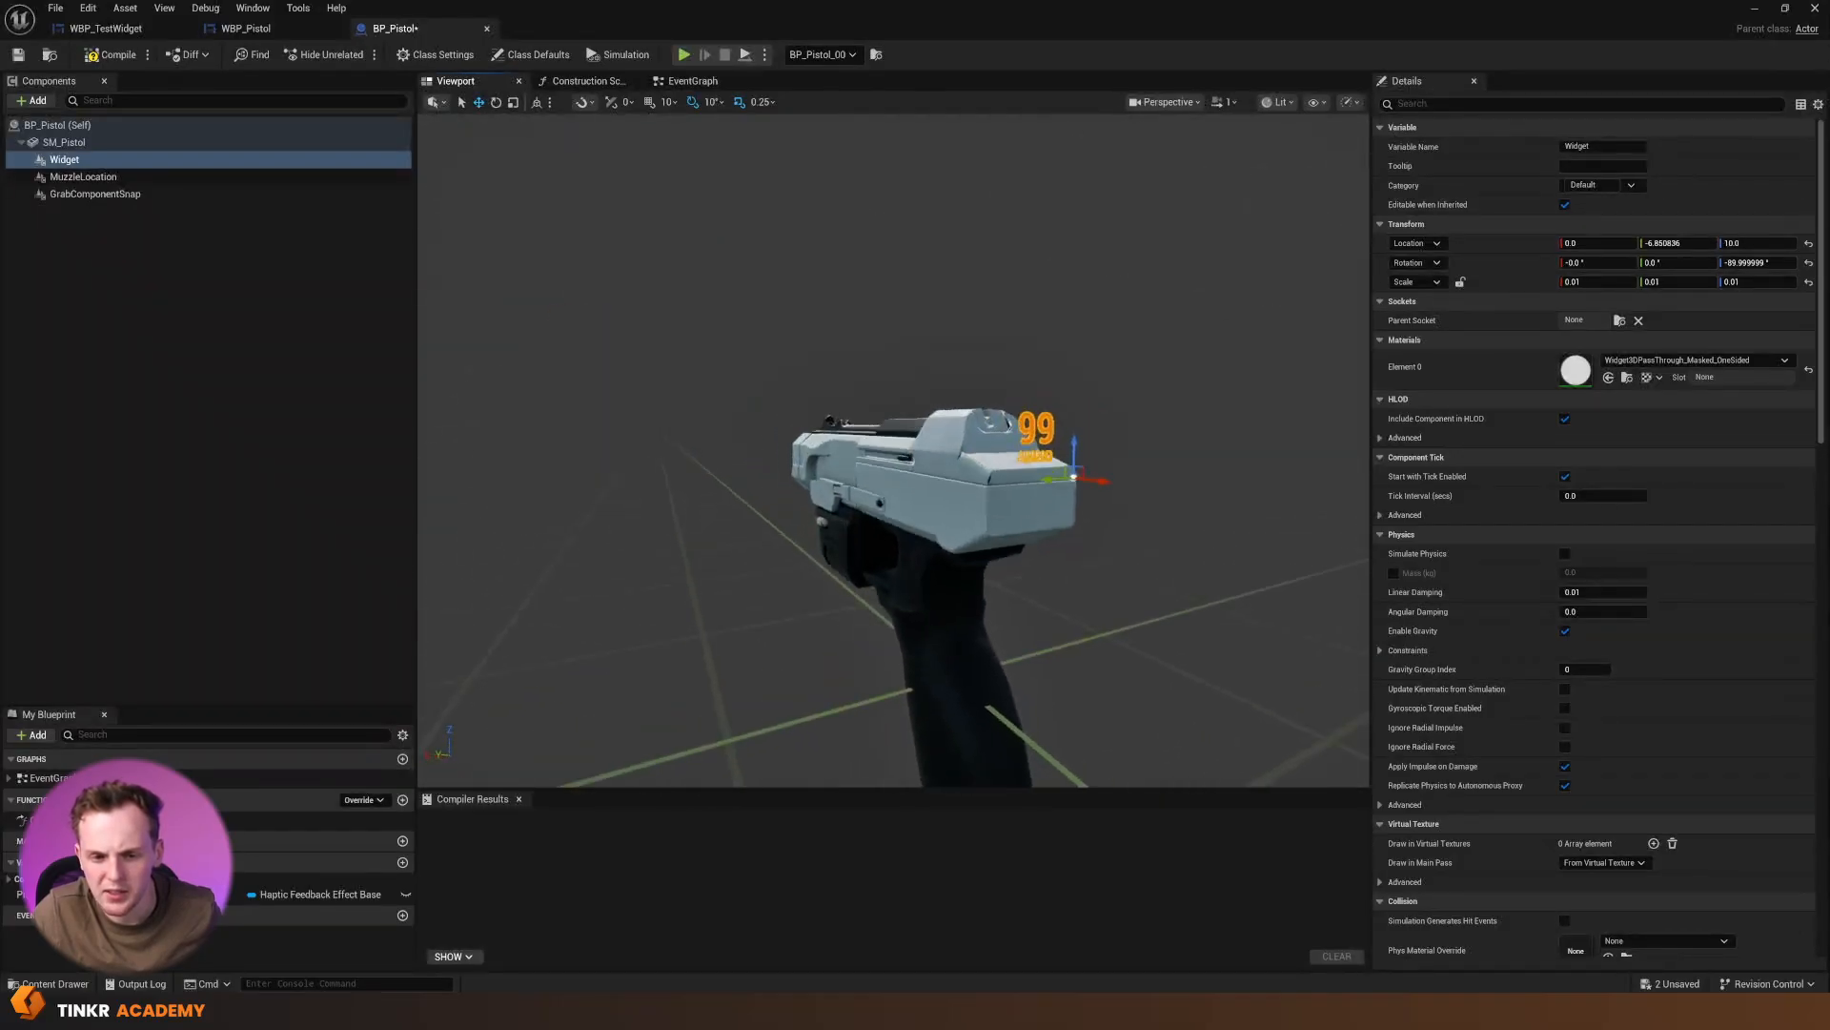
drag(1077, 440, 1069, 496)
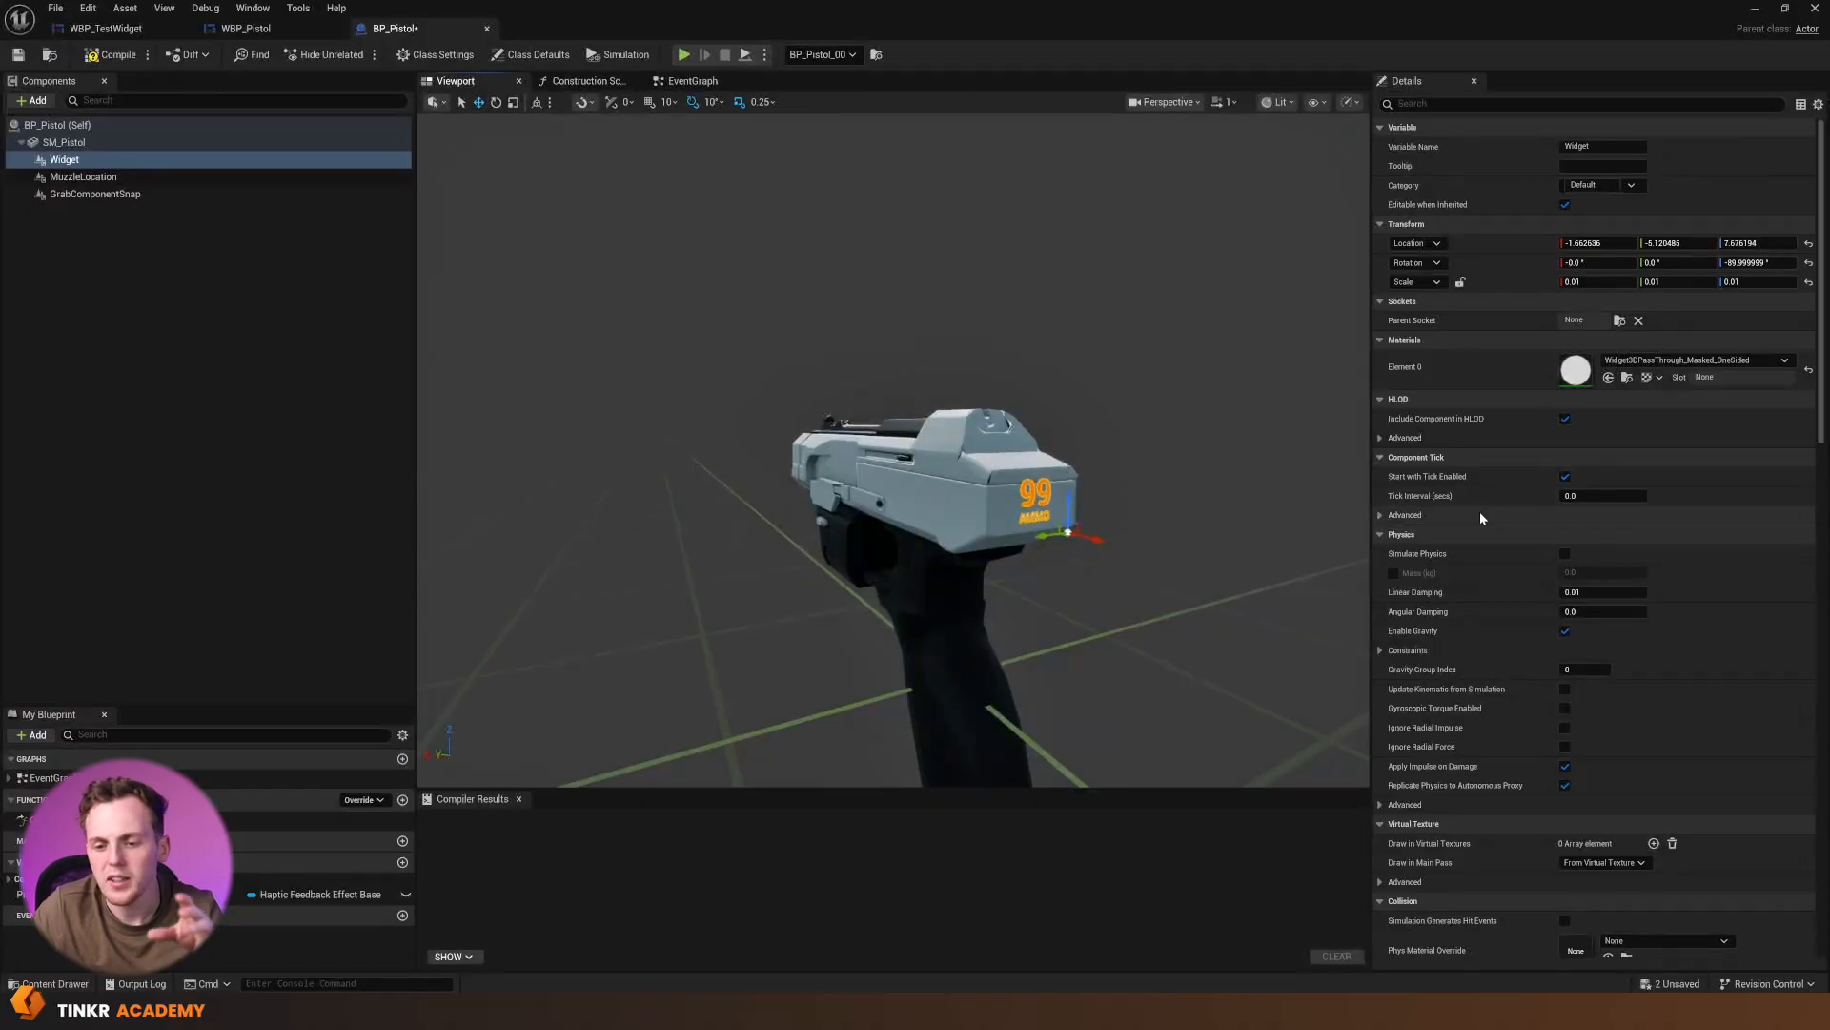
Review the widget's Draw Size setting, compile and save the BP_Pistol blueprint, and return to the level
scroll(1480, 511, down, 10)
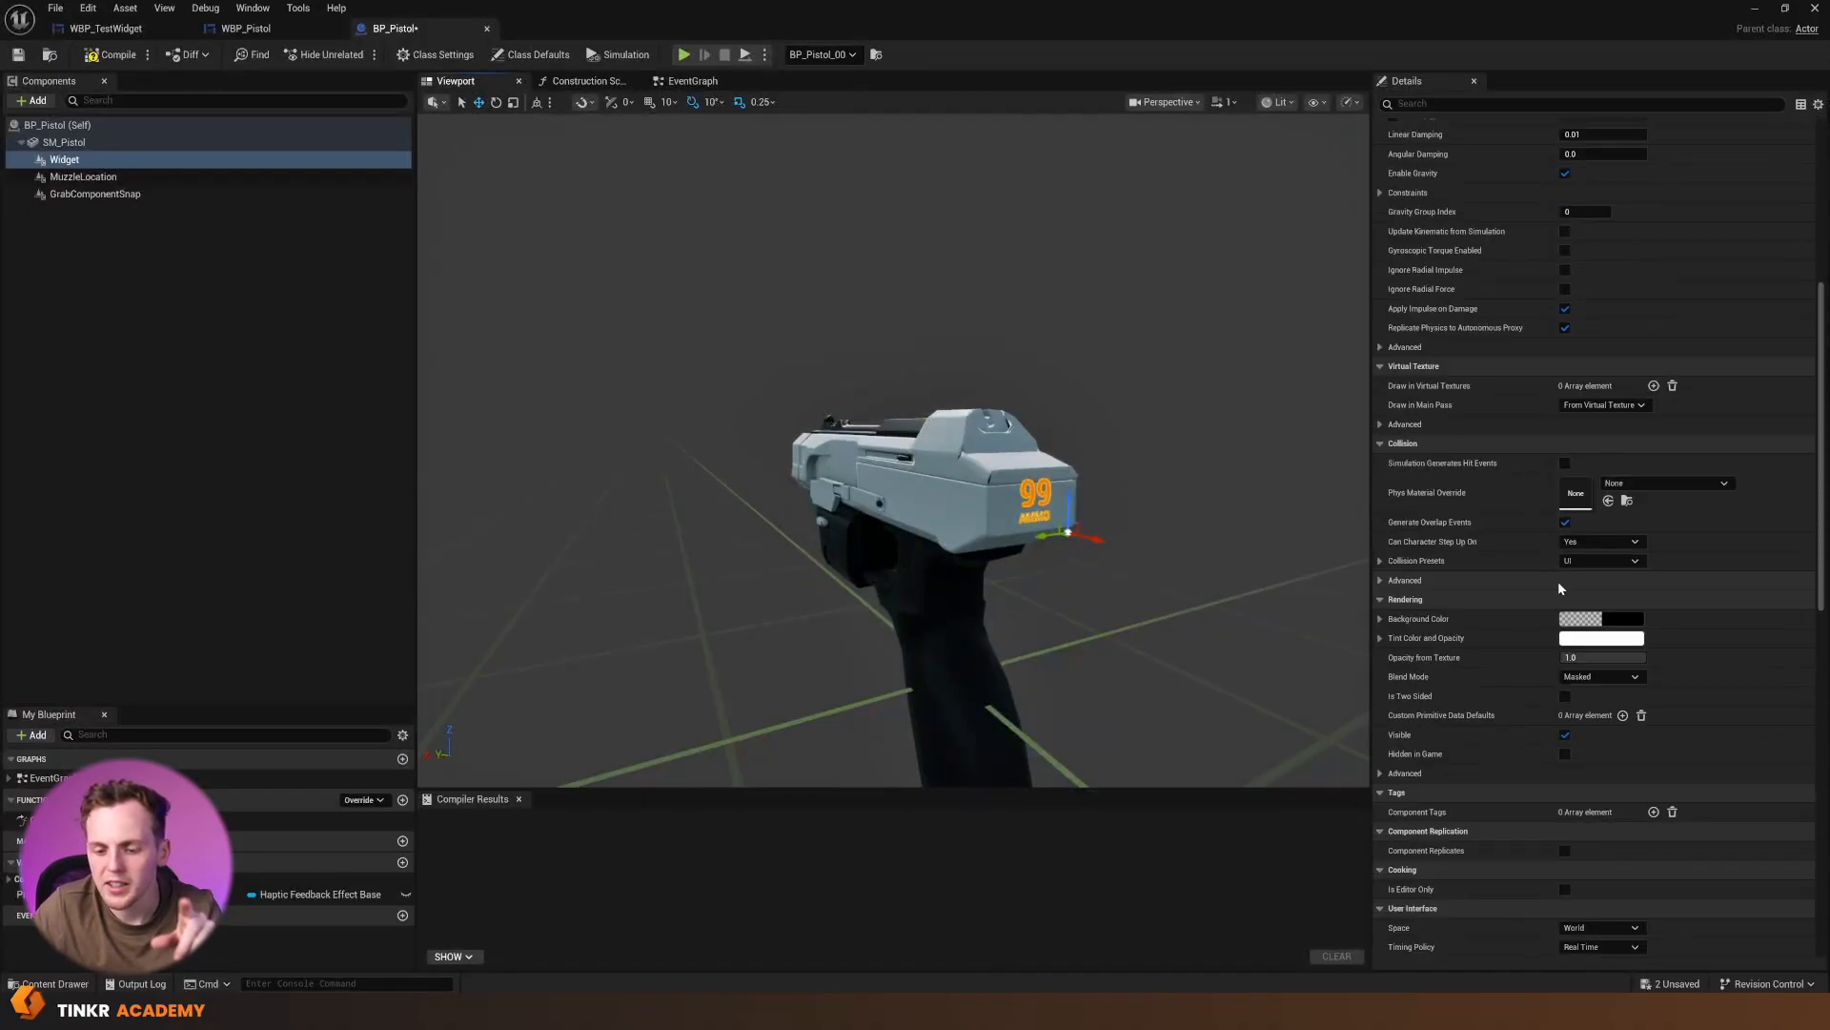
scroll(1557, 586, down, 6)
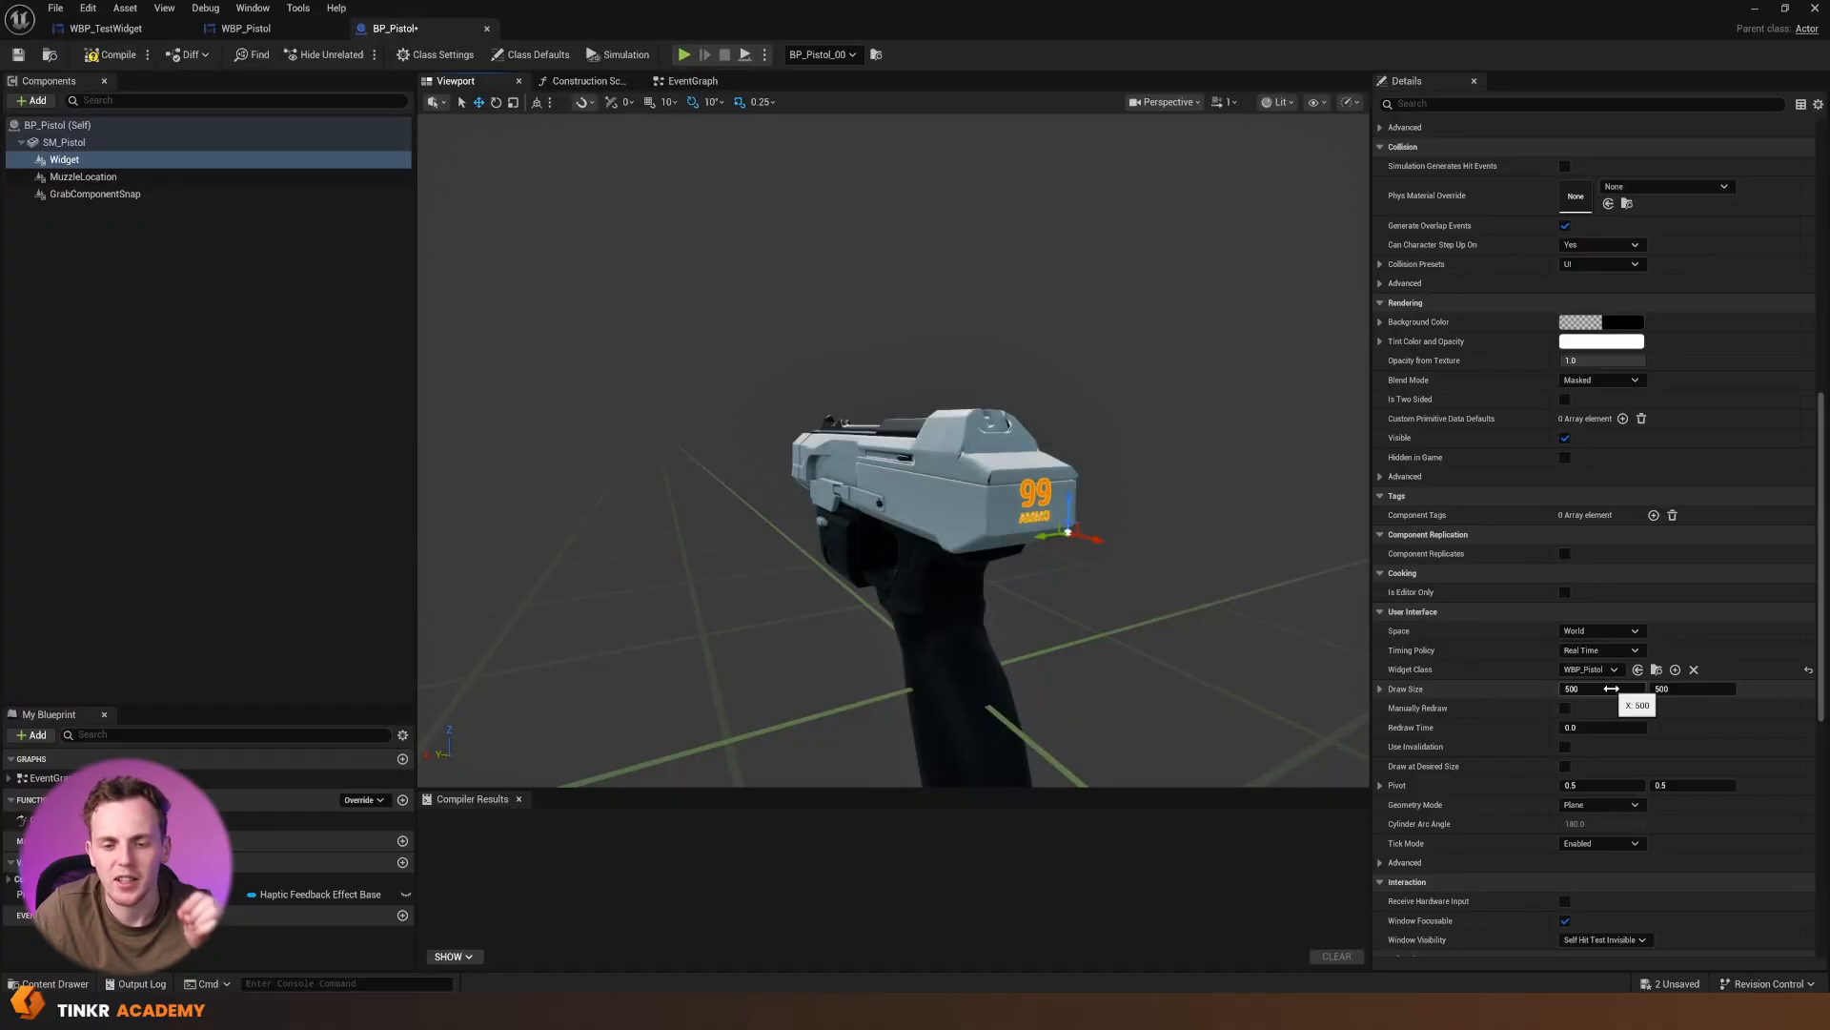
click(111, 54)
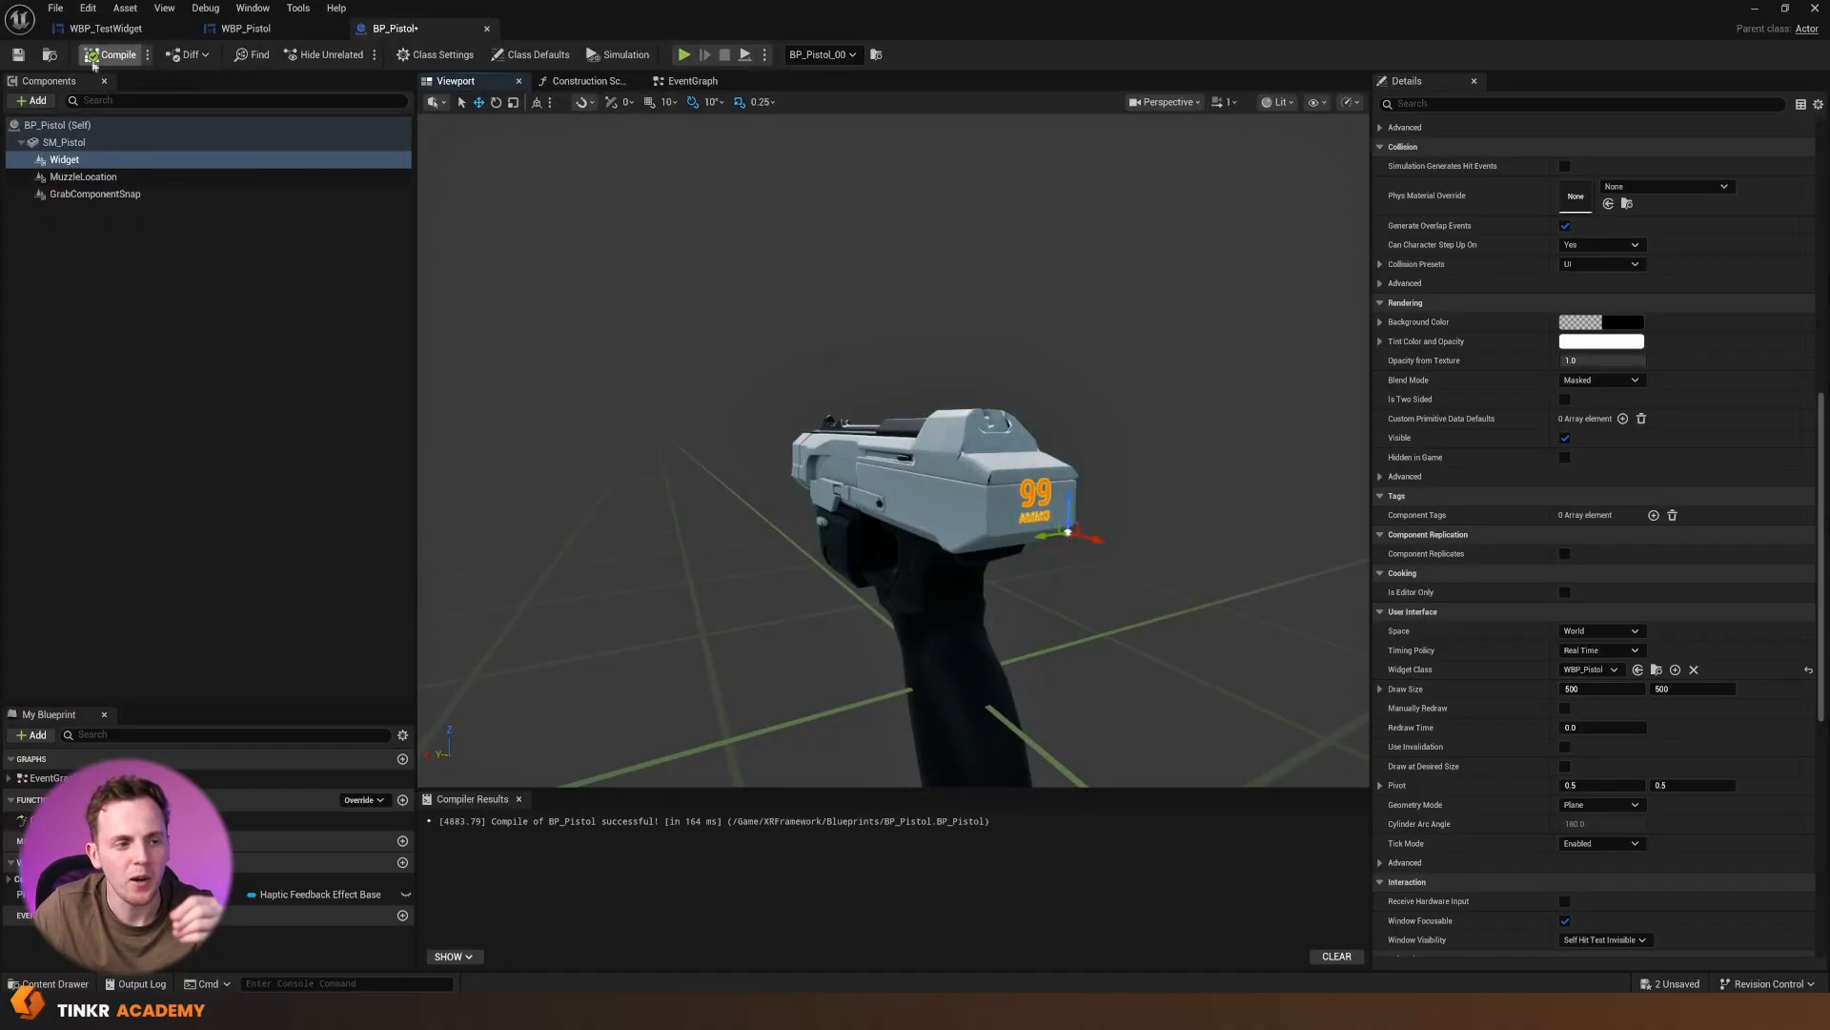
click(17, 55)
click(1755, 9)
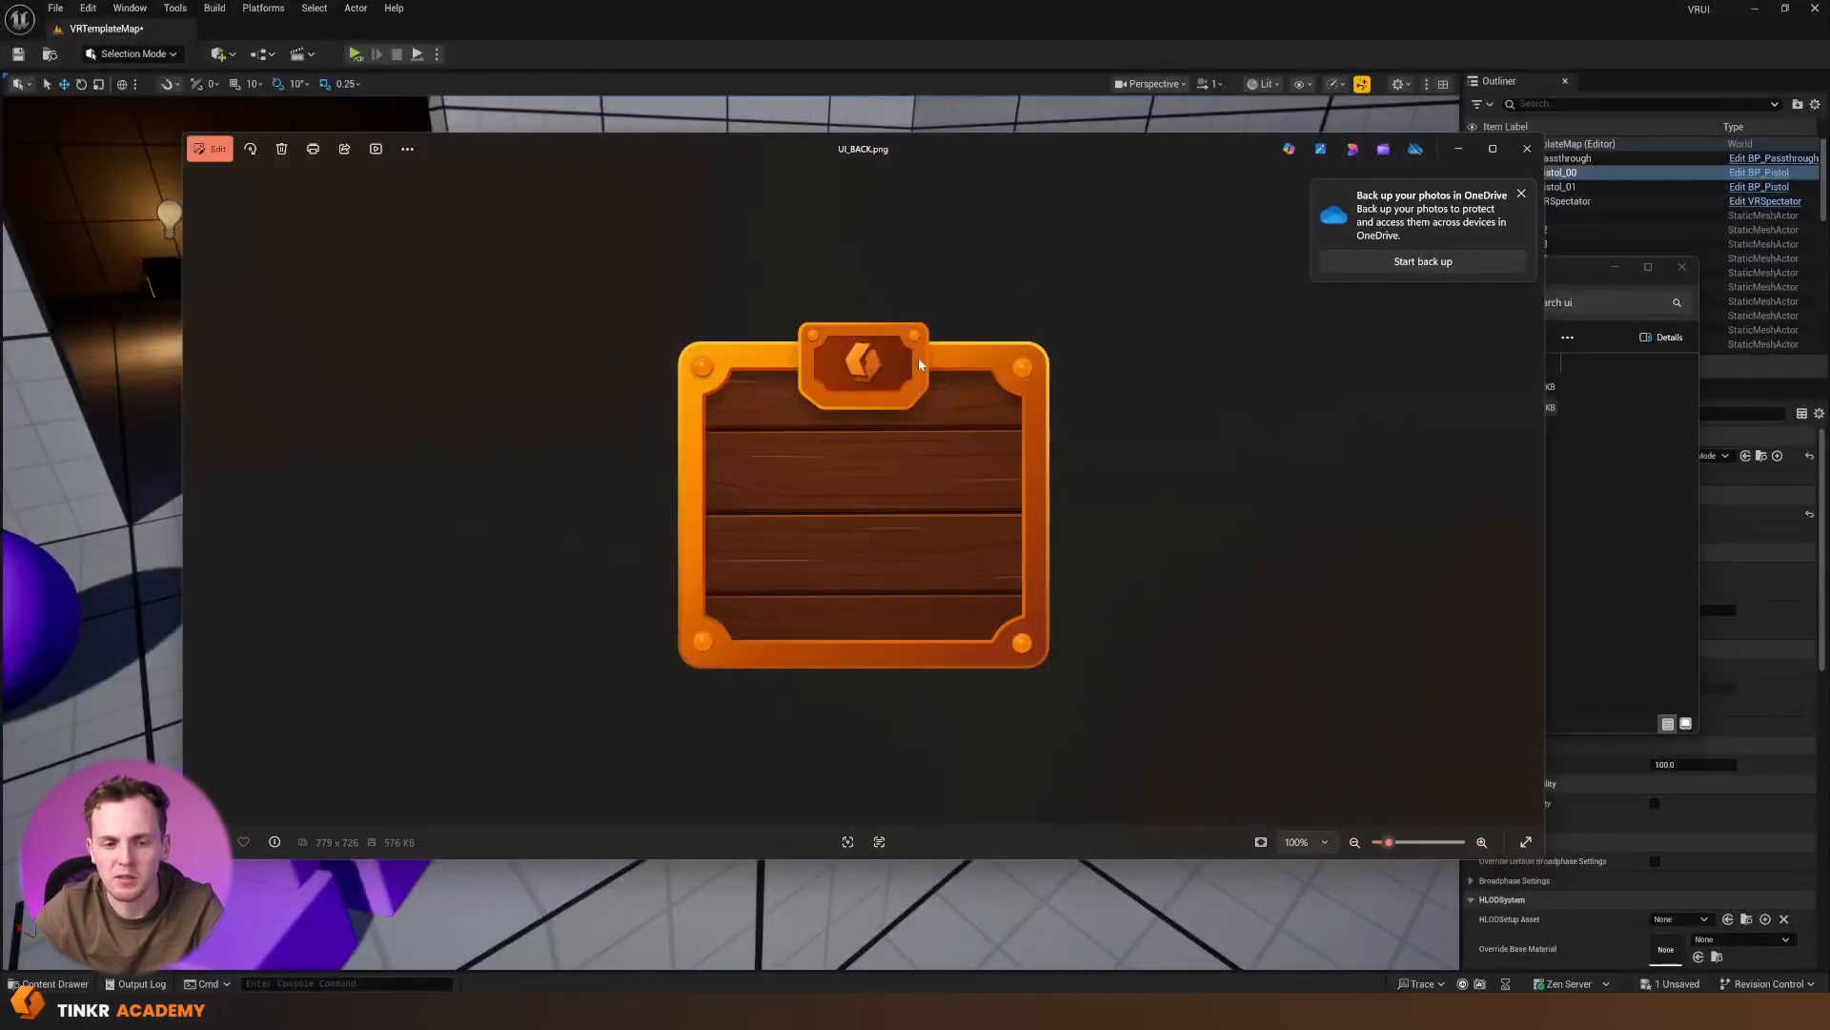
Close the UI_BACK image preview, view the UI_BUTTON image from the ui folder and close it again
click(1527, 149)
double_click(1115, 408)
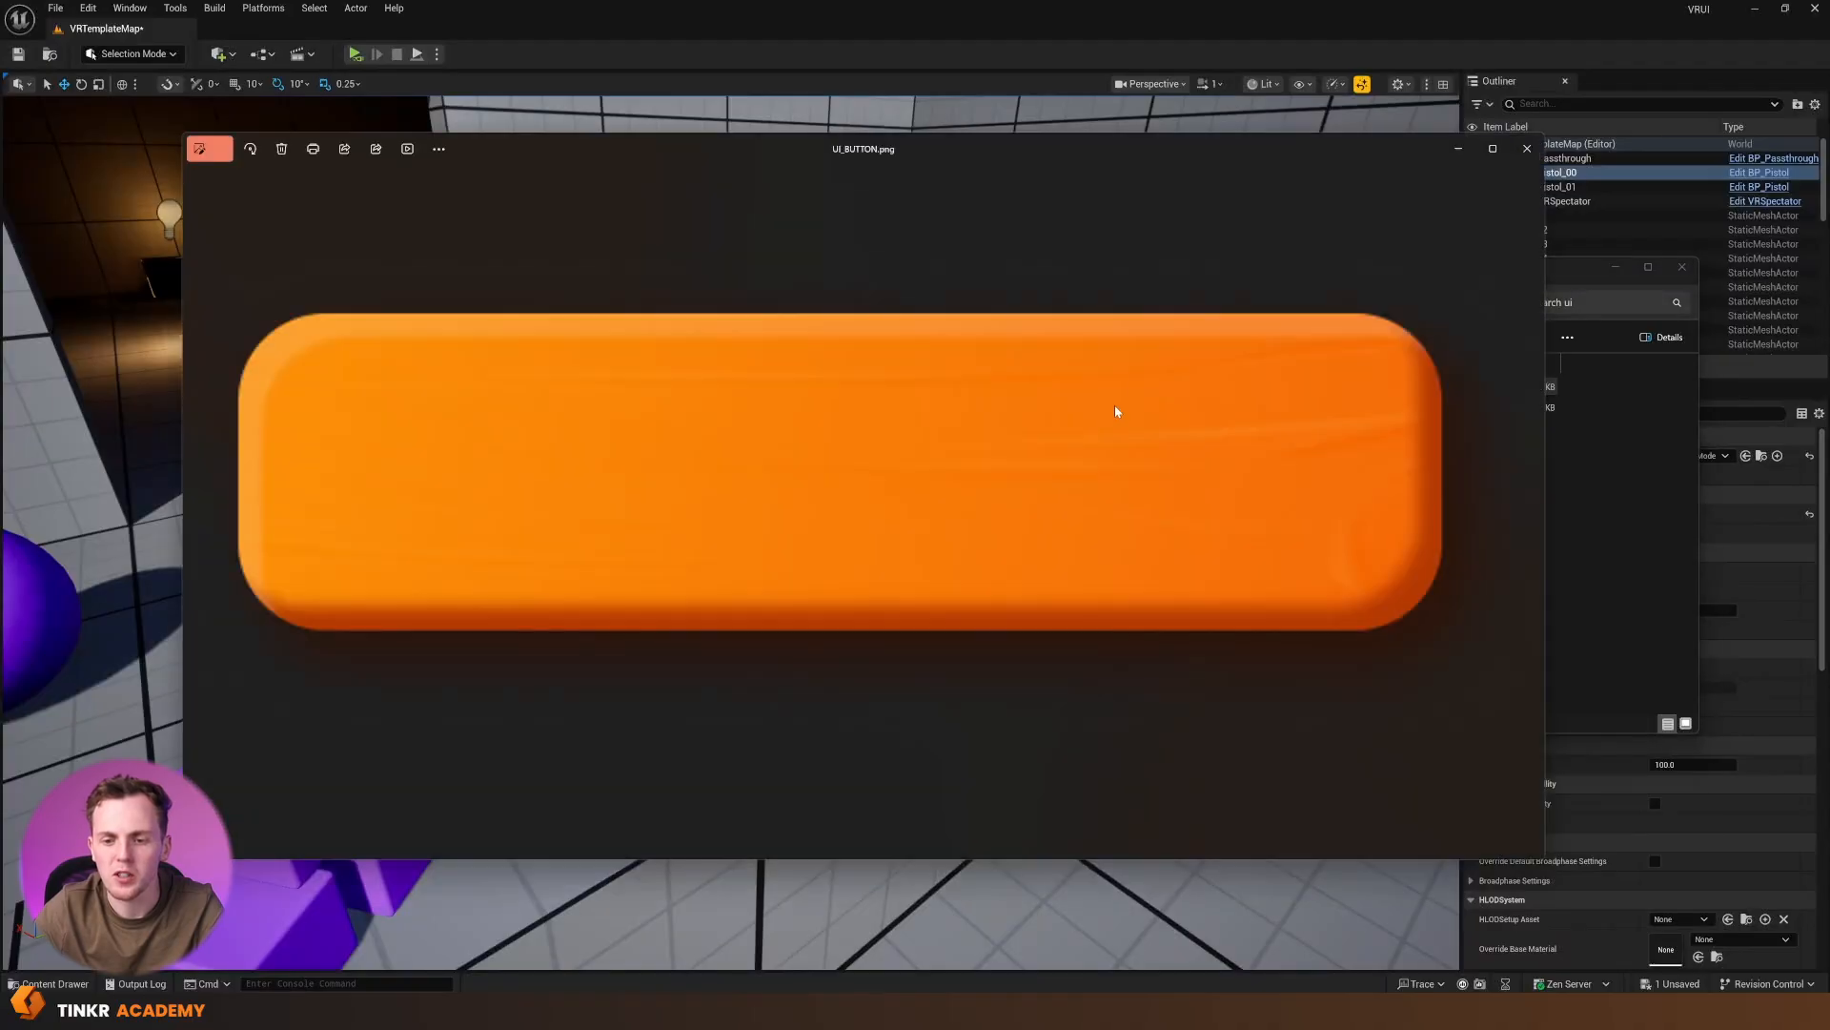
click(1528, 149)
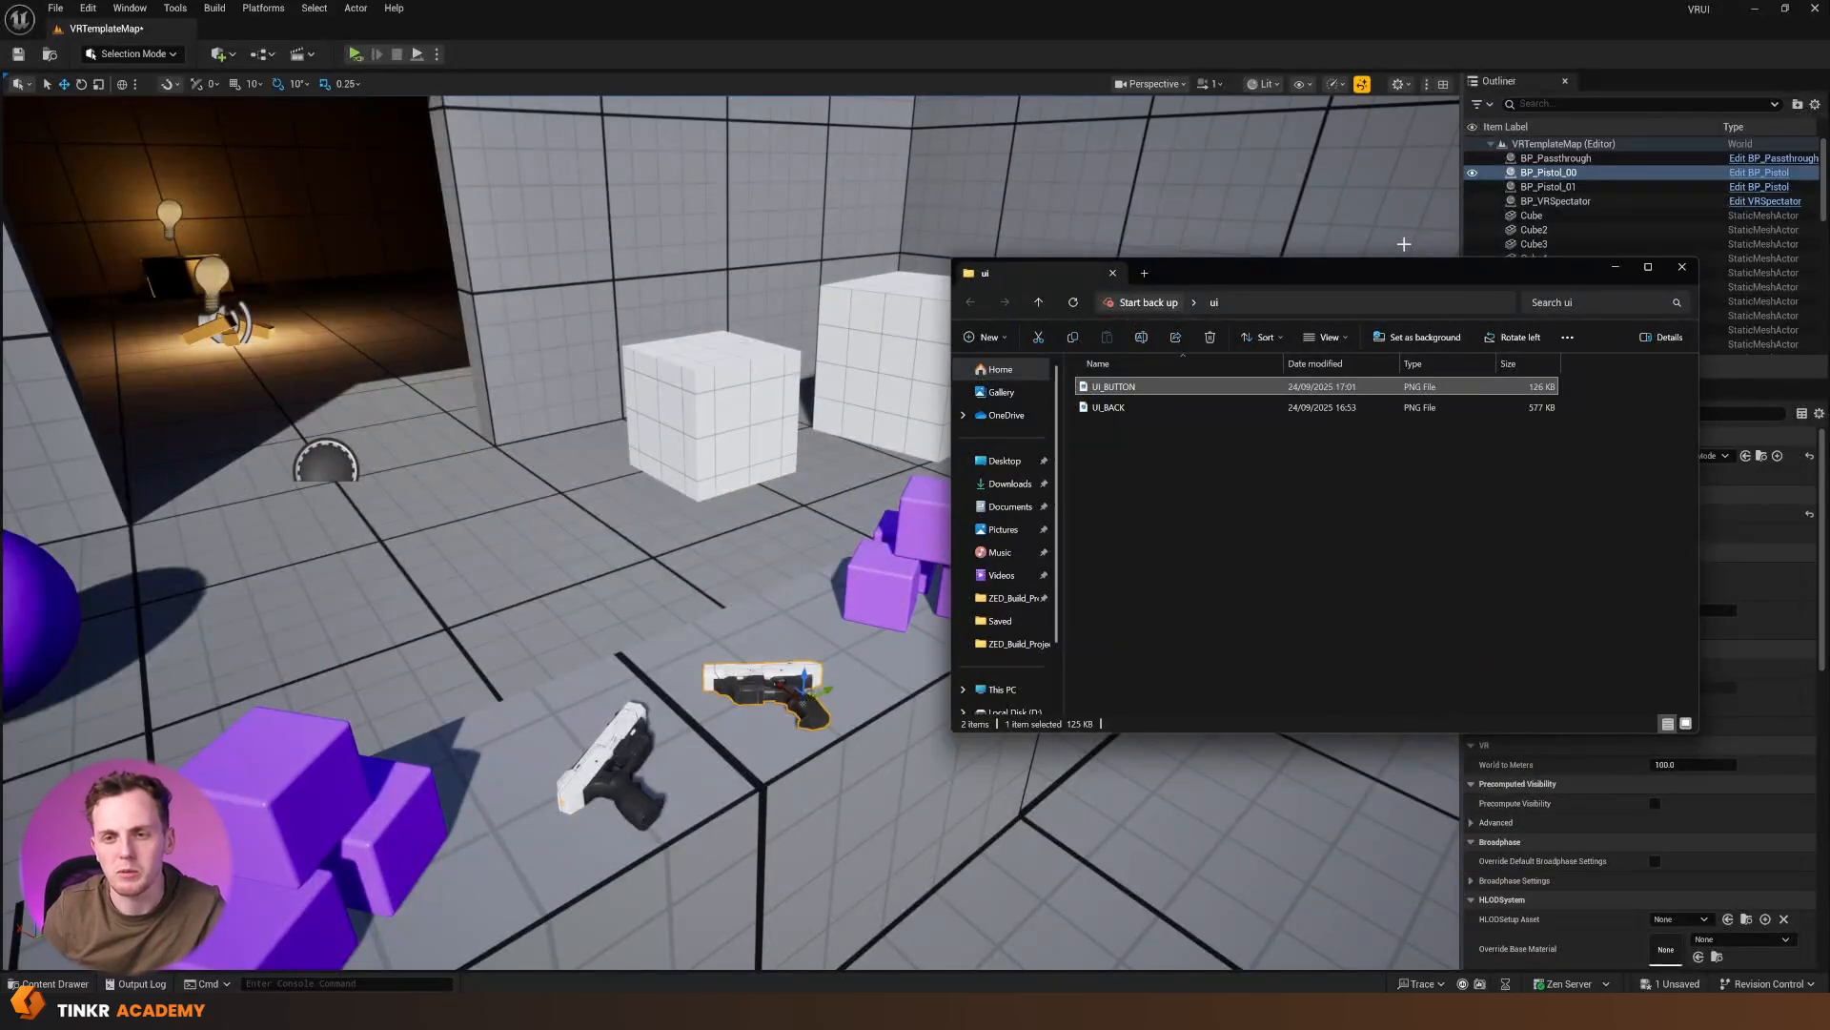
Import the UI_BACK and UI_BUTTON images from the ui folder into the project's VRDemo content folder
click(55, 983)
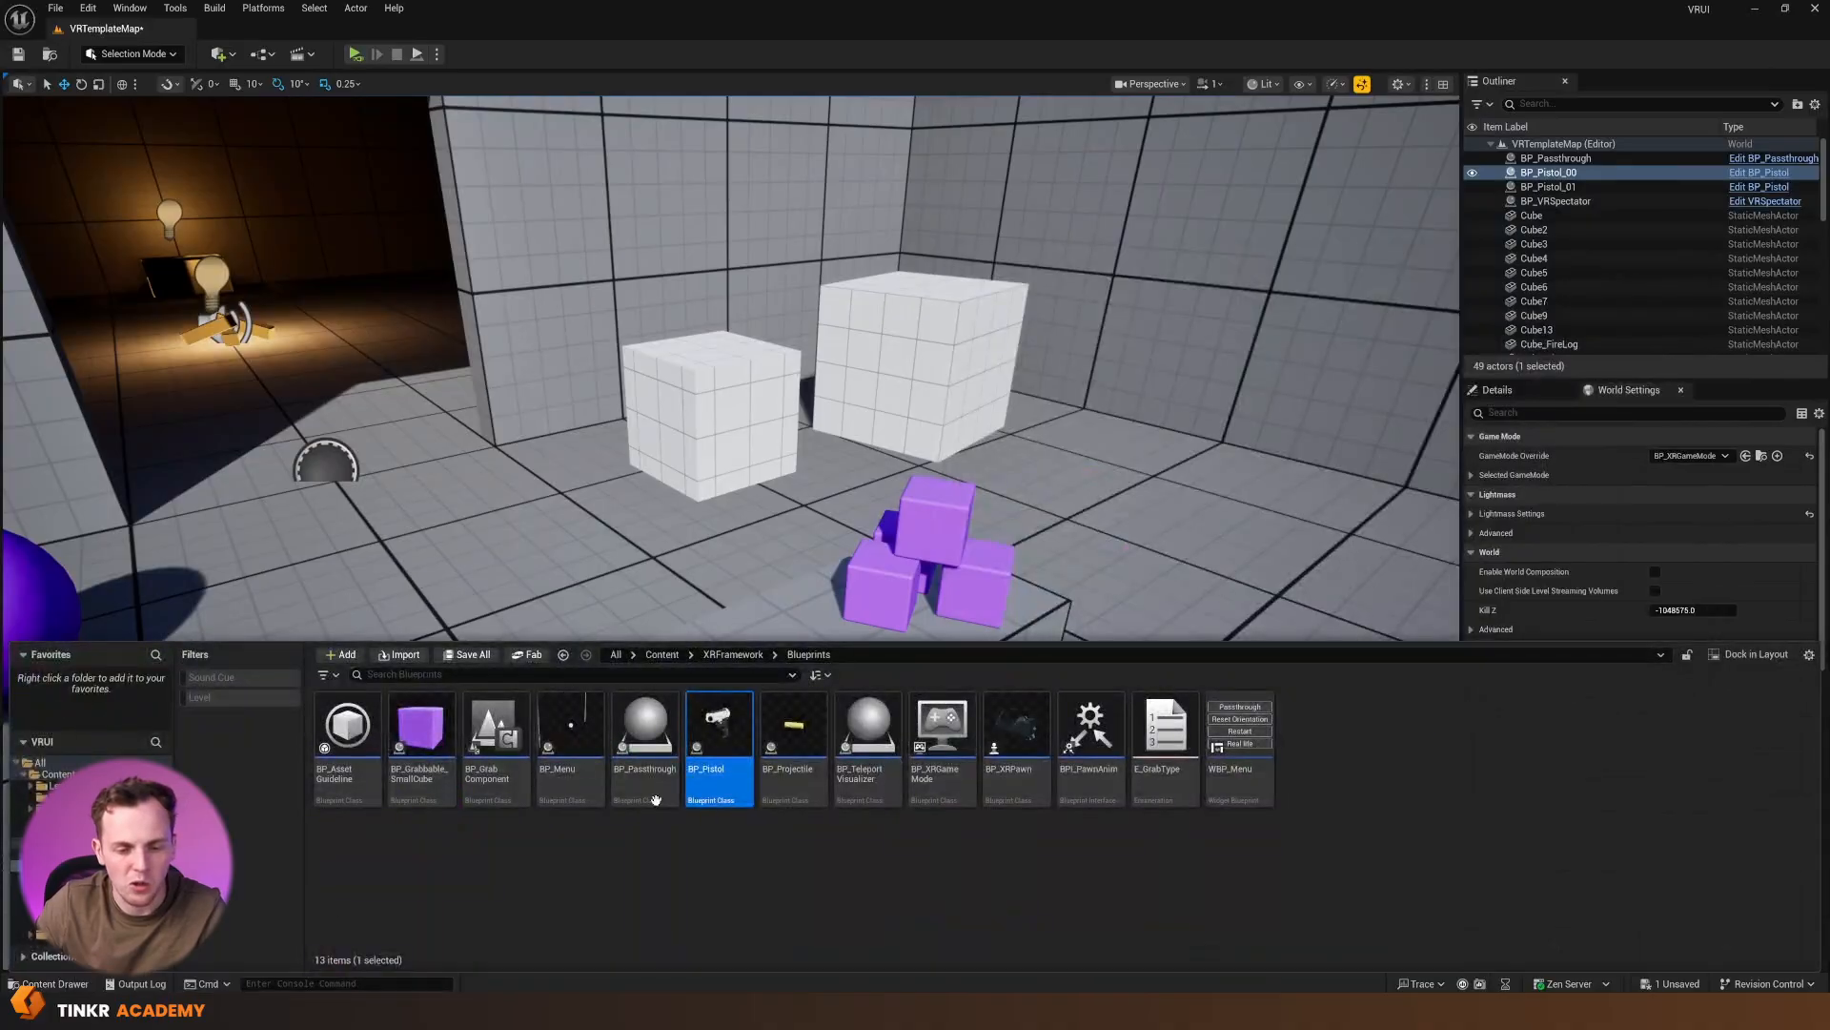
click(40, 763)
click(44, 797)
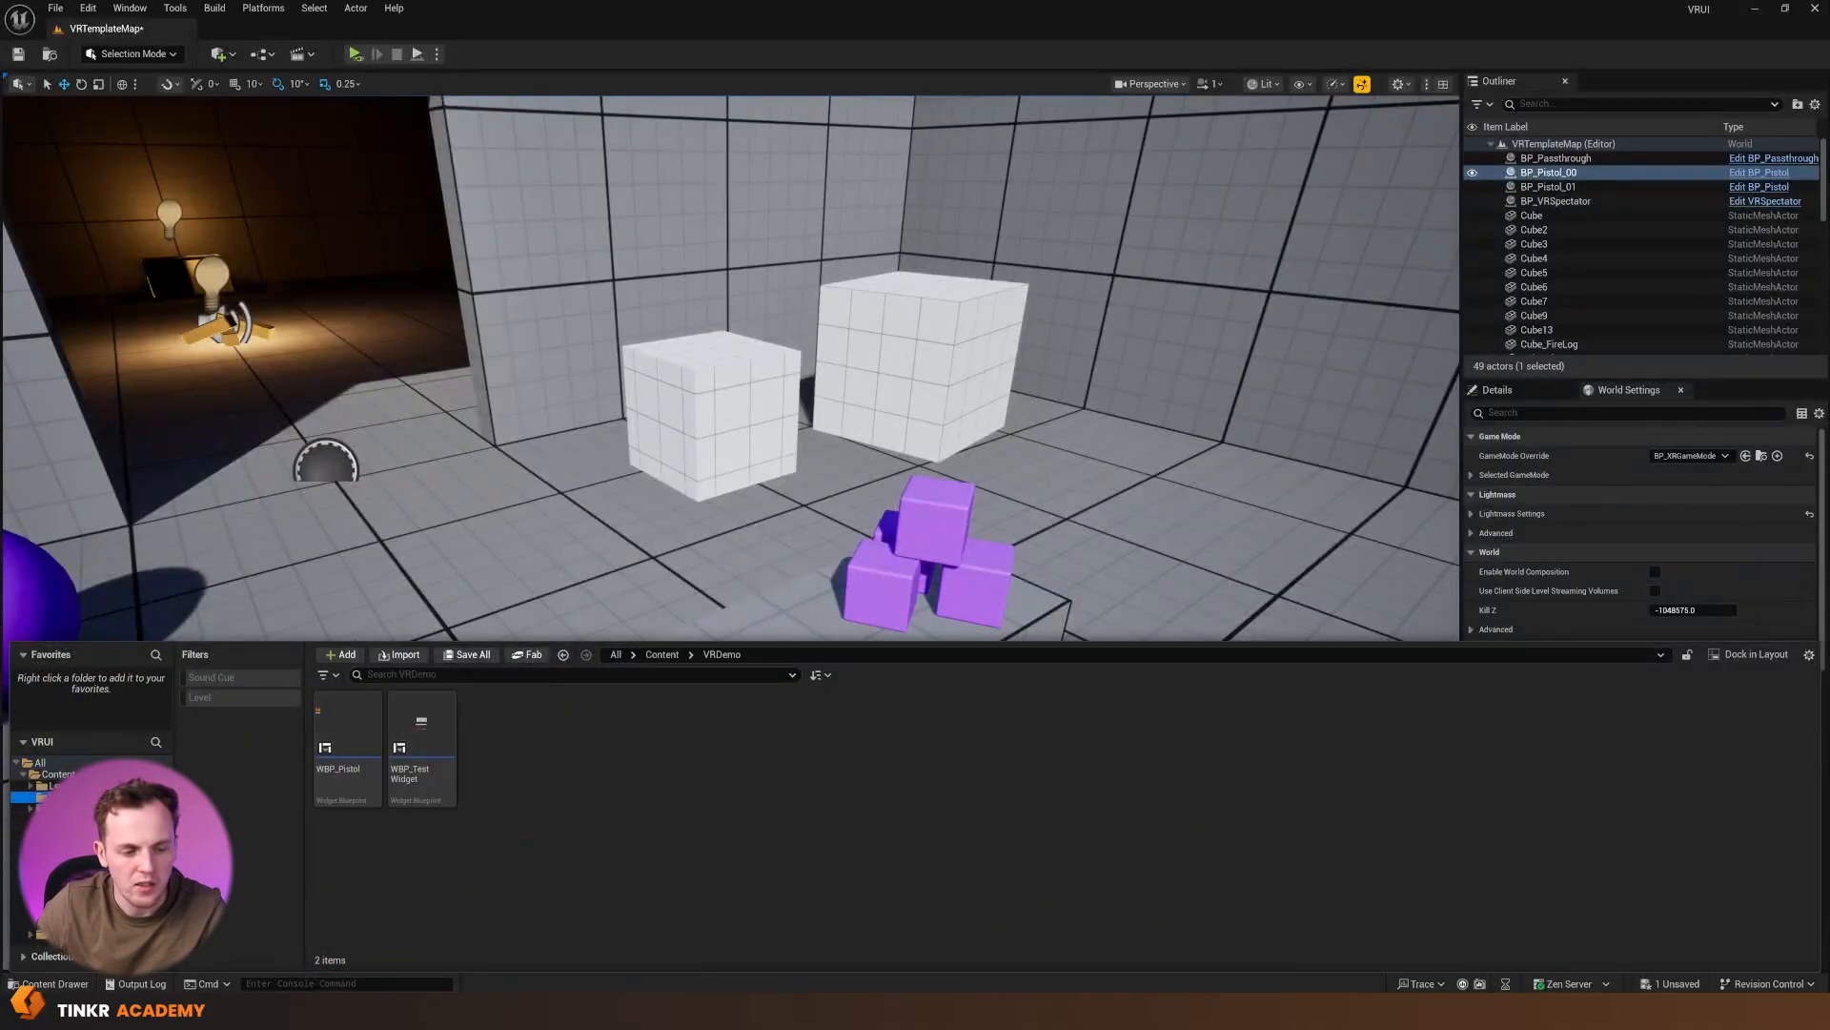
right_click(504, 755)
click(495, 804)
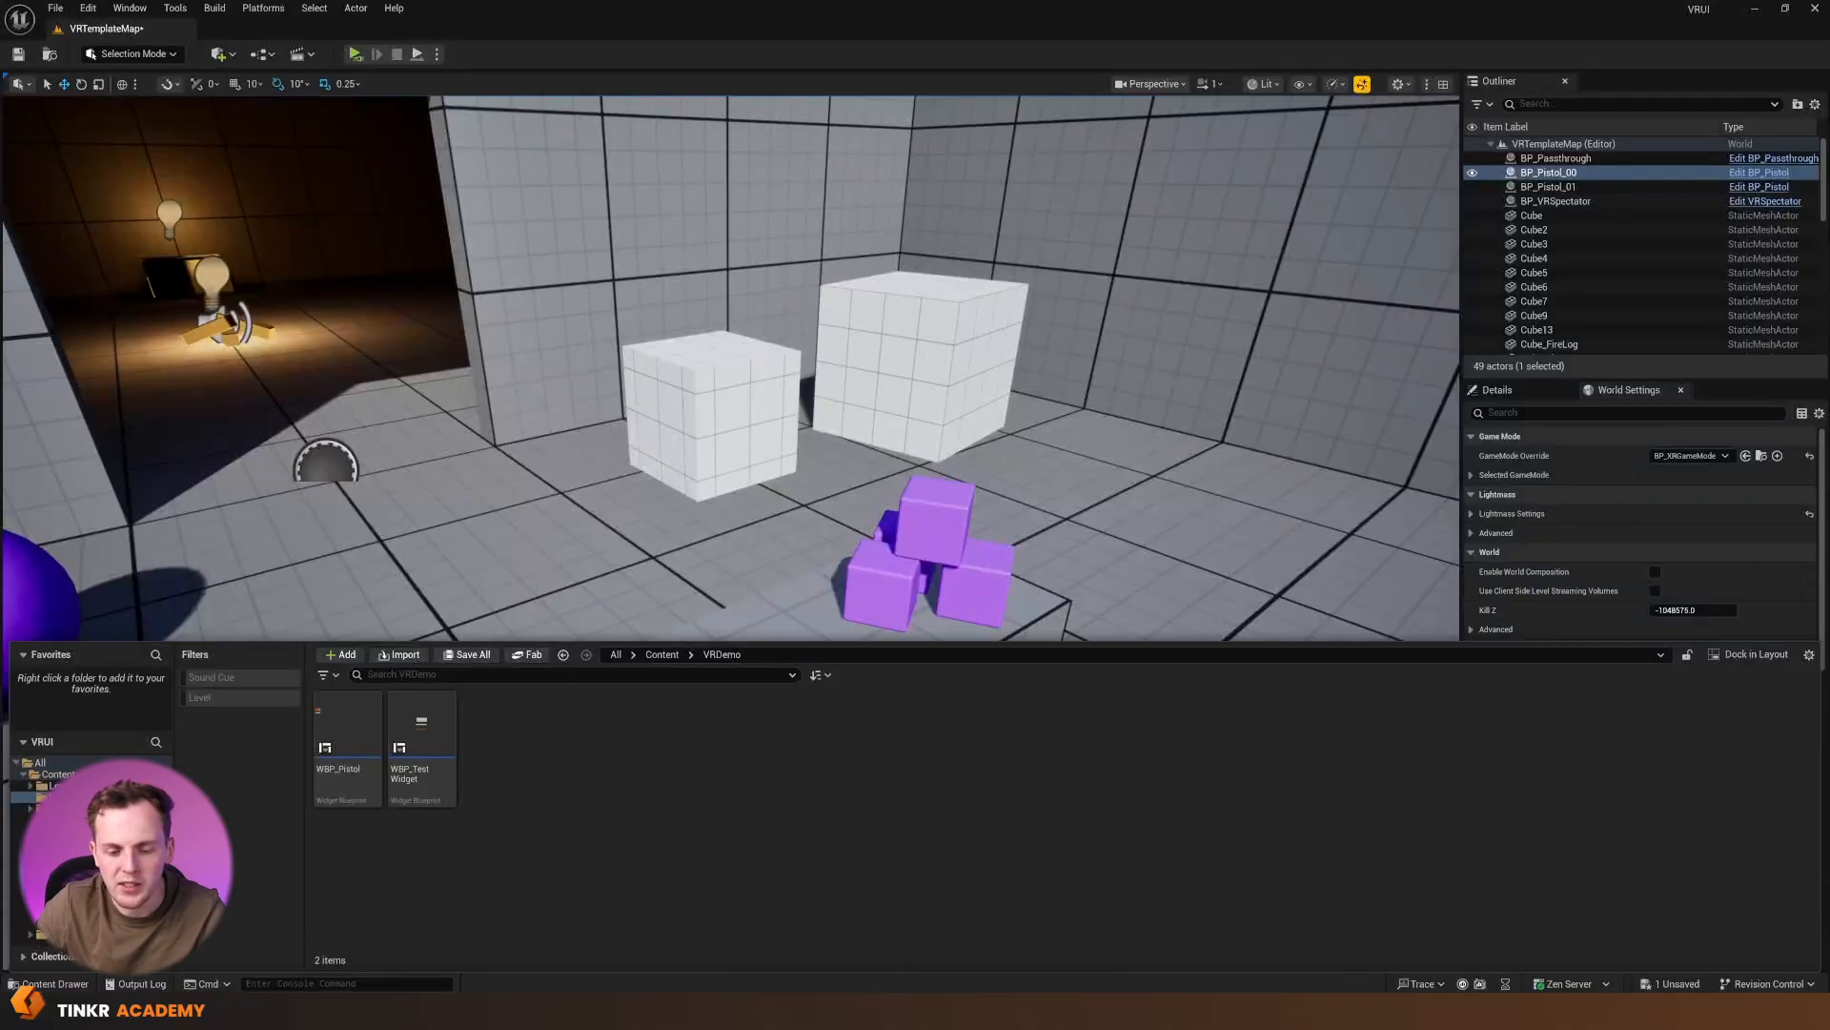
click(981, 1011)
drag(1163, 494, 785, 565)
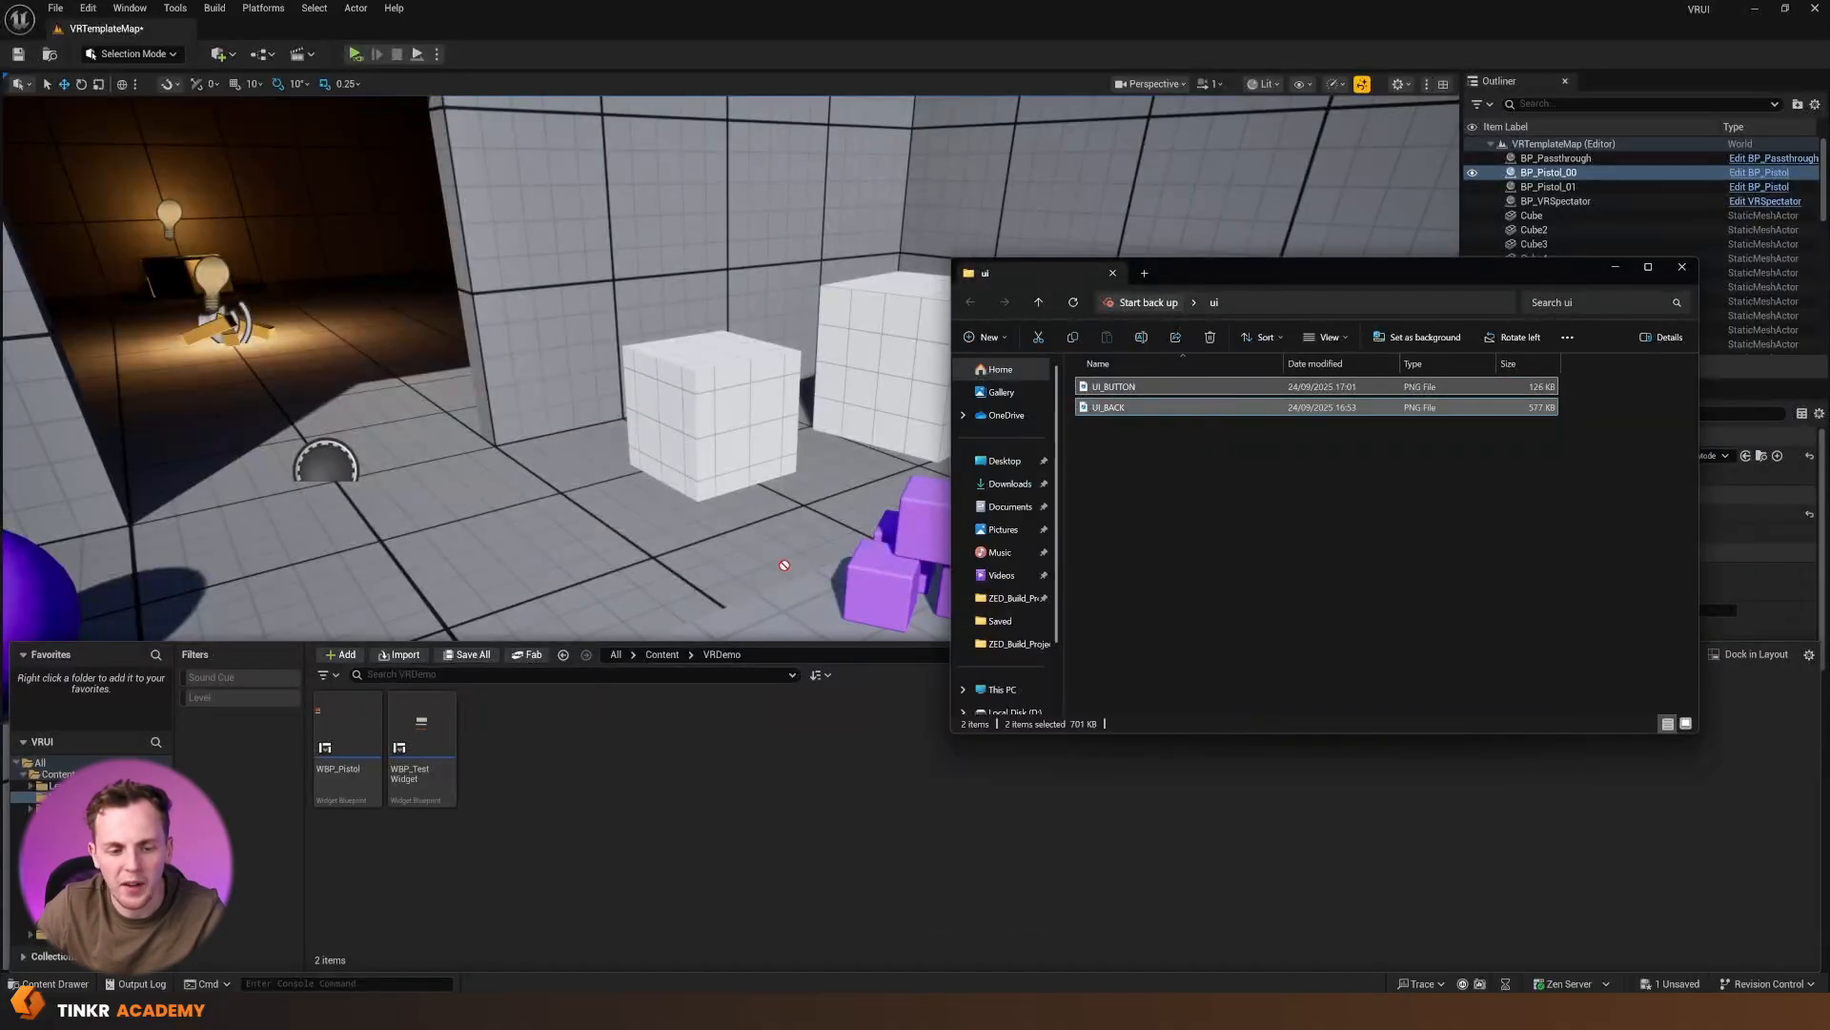
drag(541, 760, 517, 803)
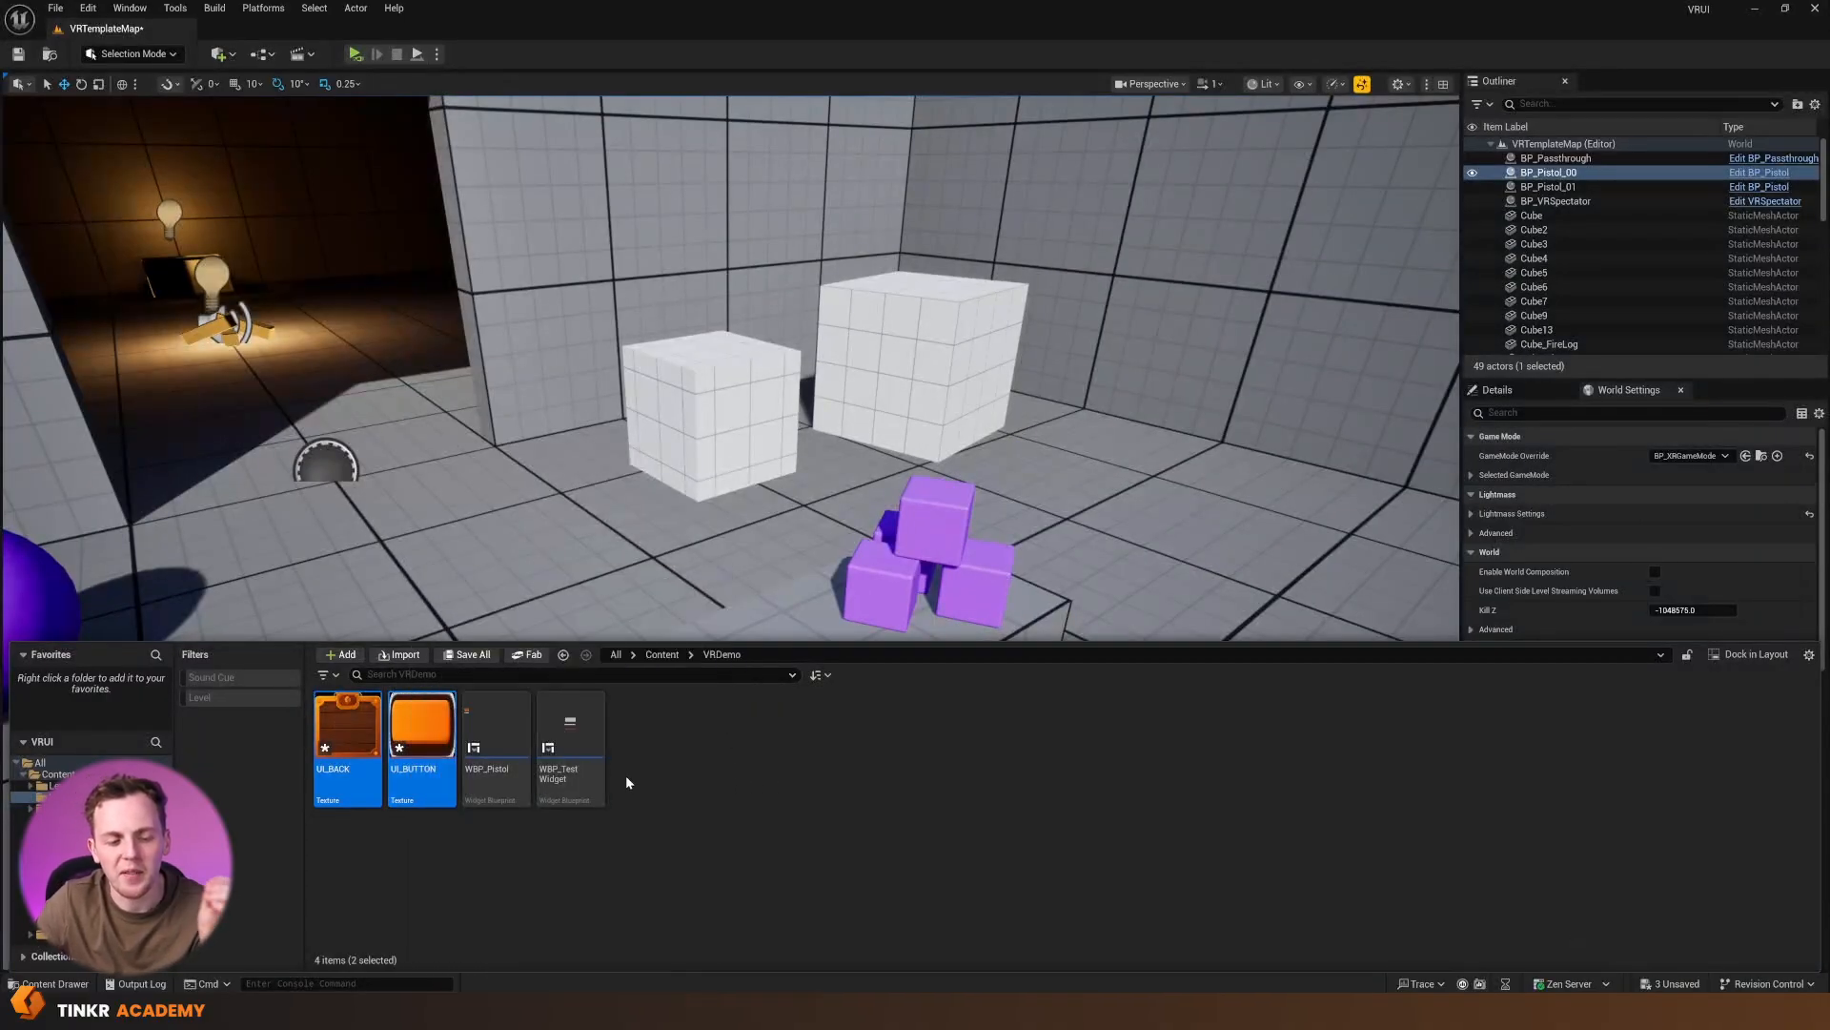
click(665, 804)
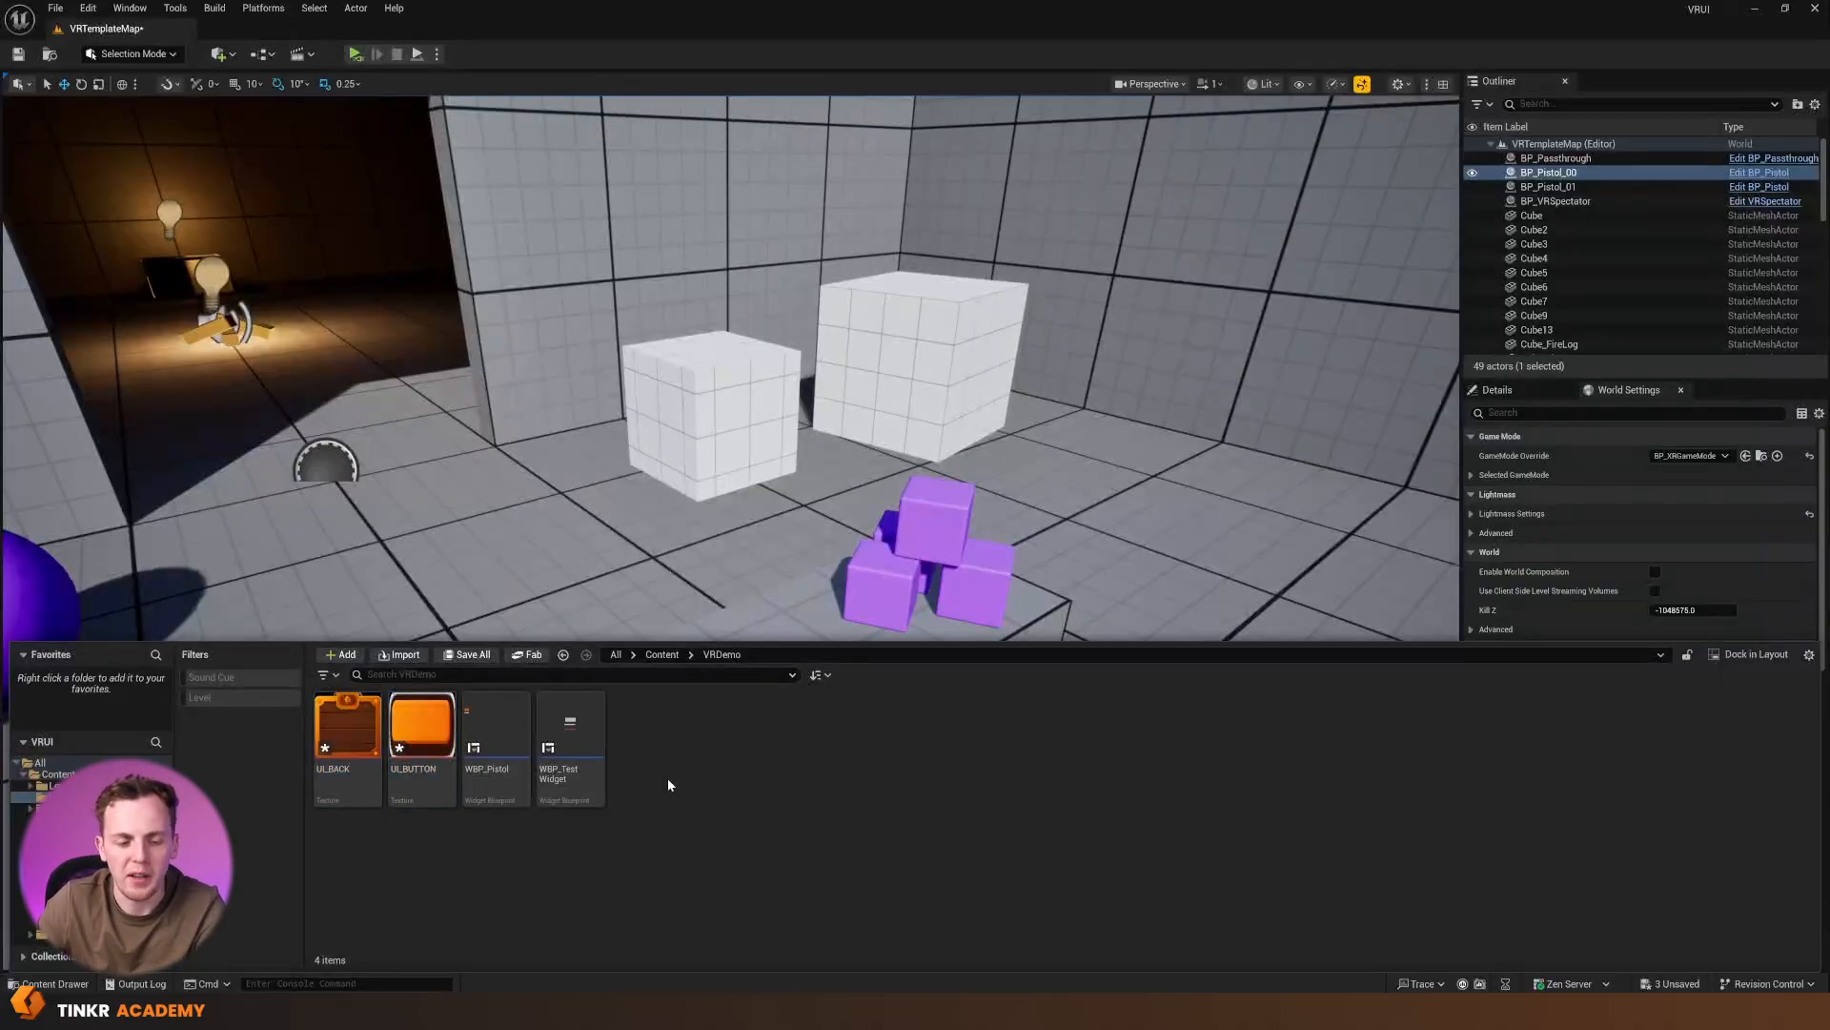
Create a User Widget blueprint named WBP_TinkrMenu in the VRDemo folder and open it for editing
right_click(667, 778)
mouse_move(707, 752)
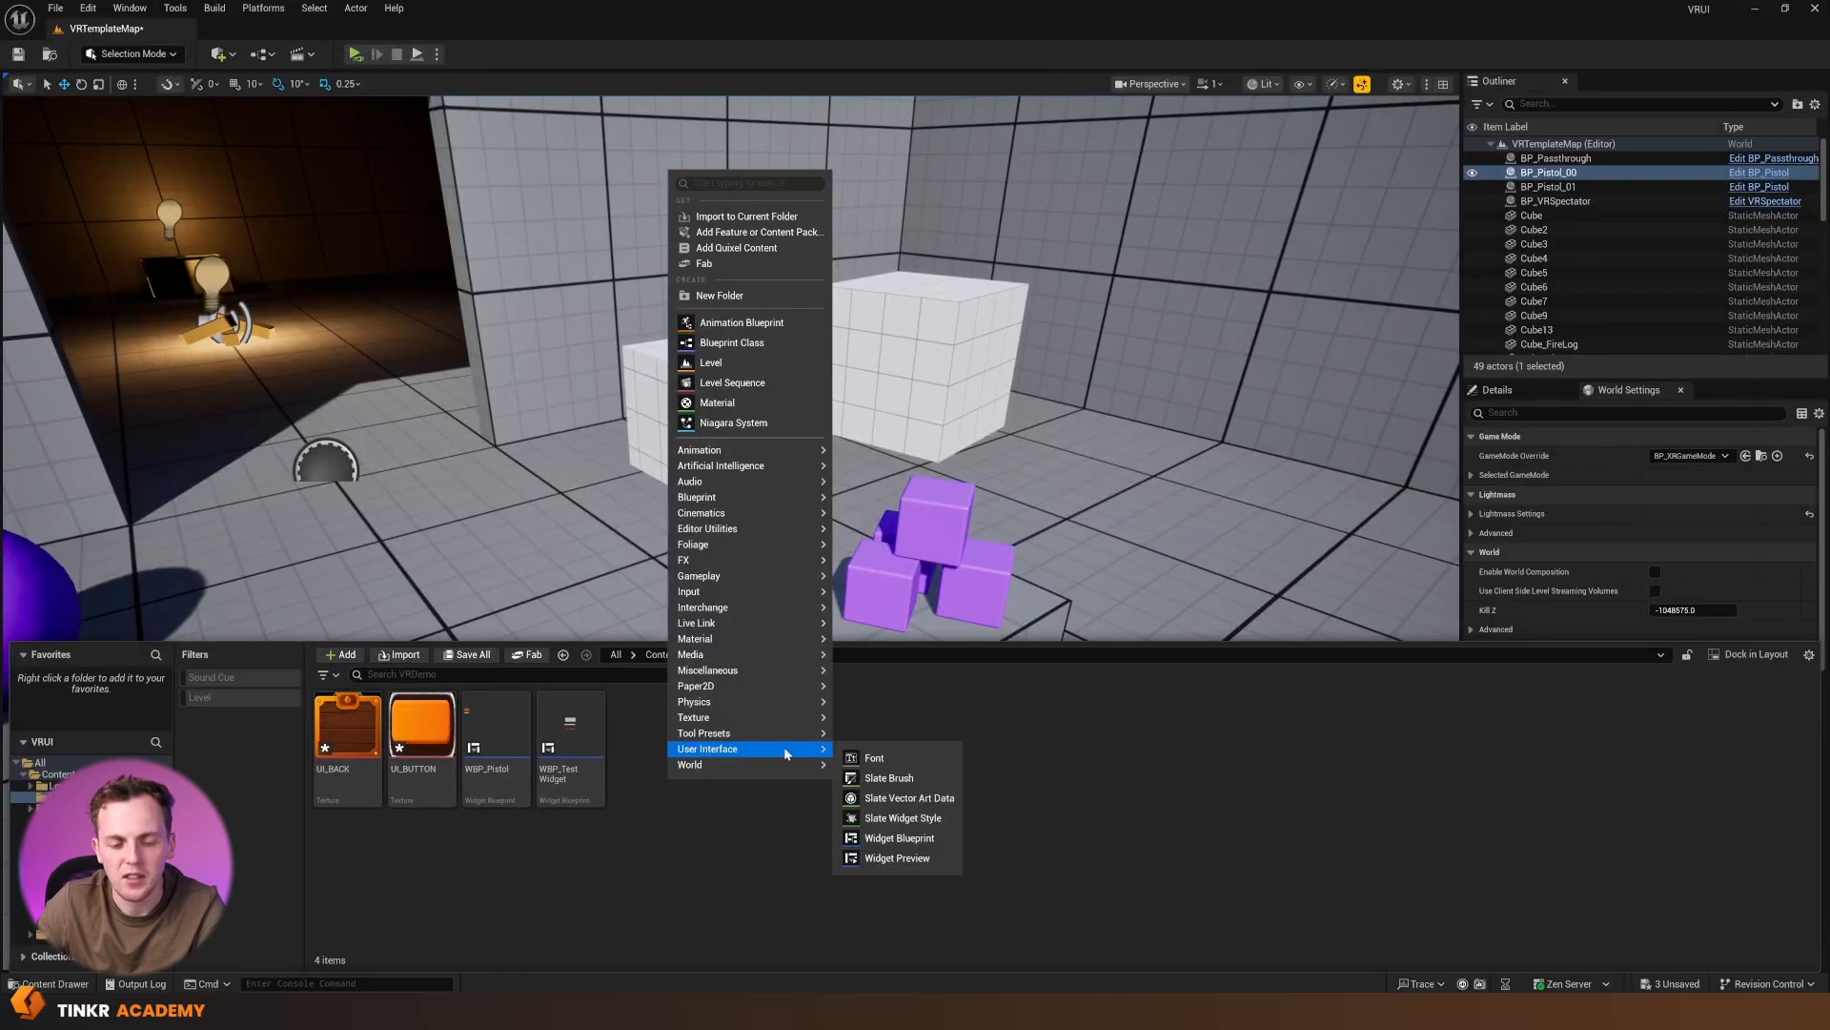
click(888, 838)
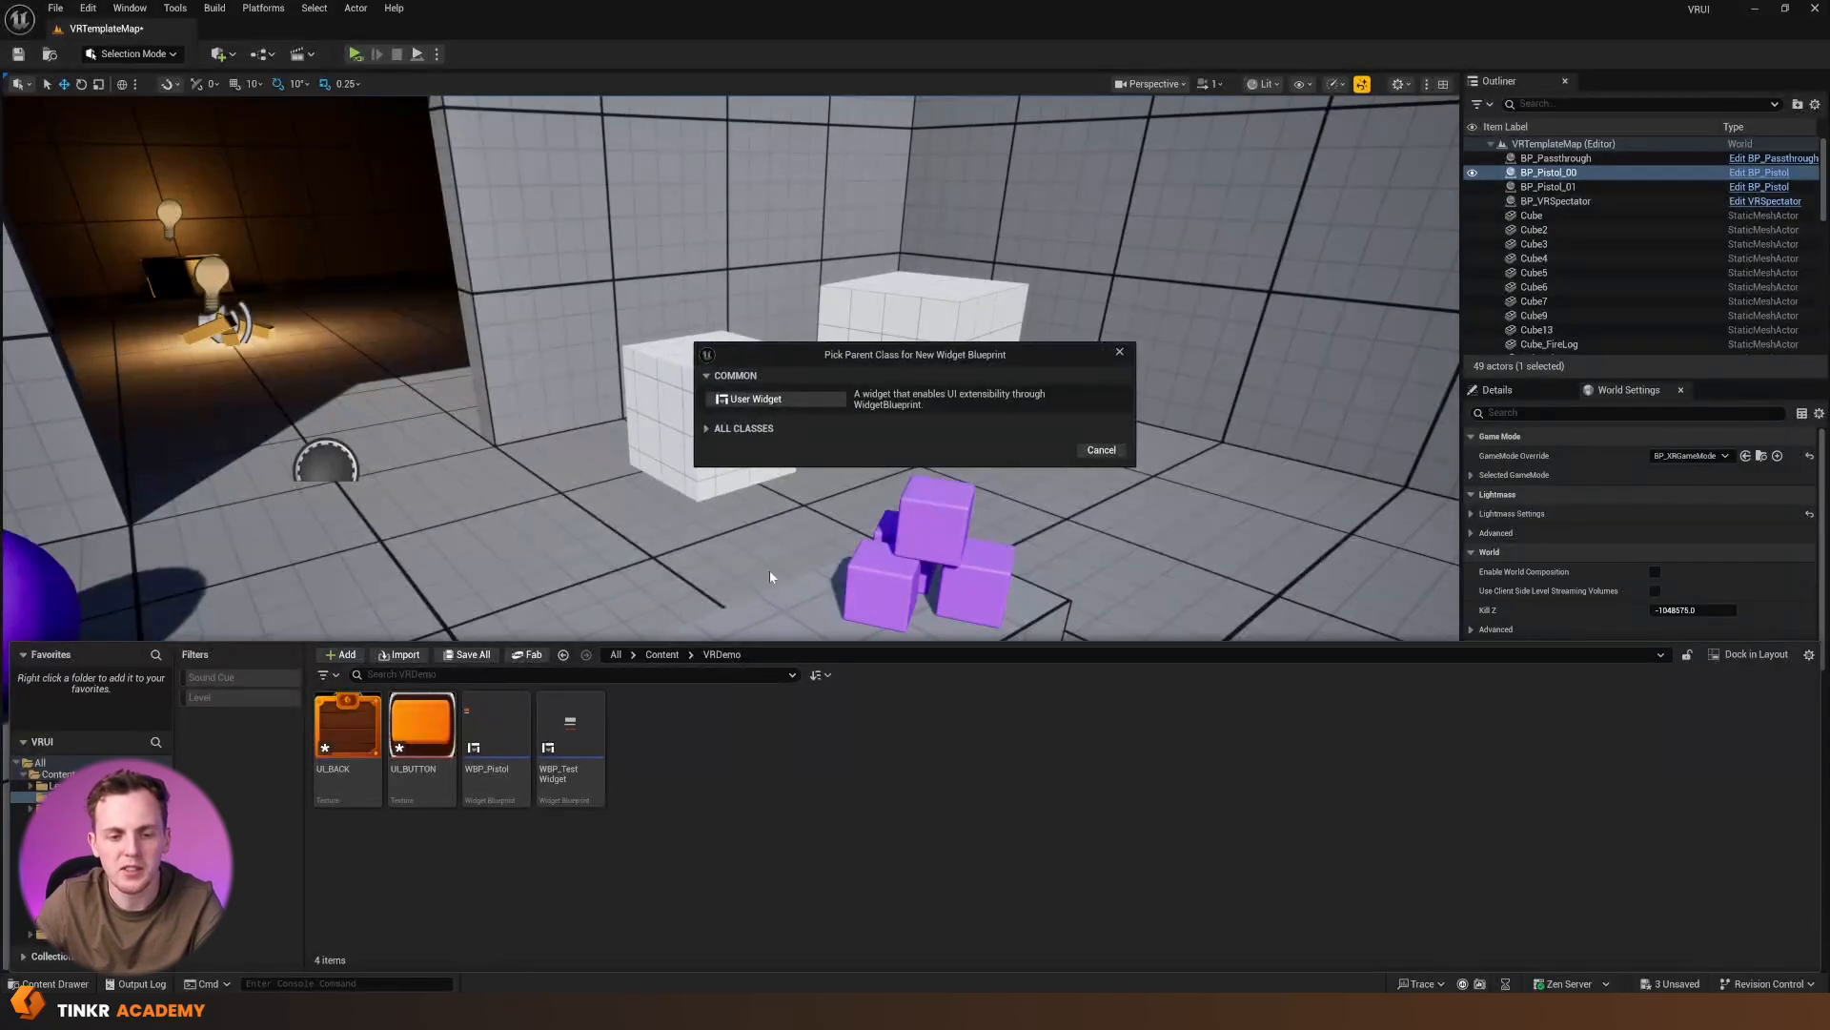
click(770, 405)
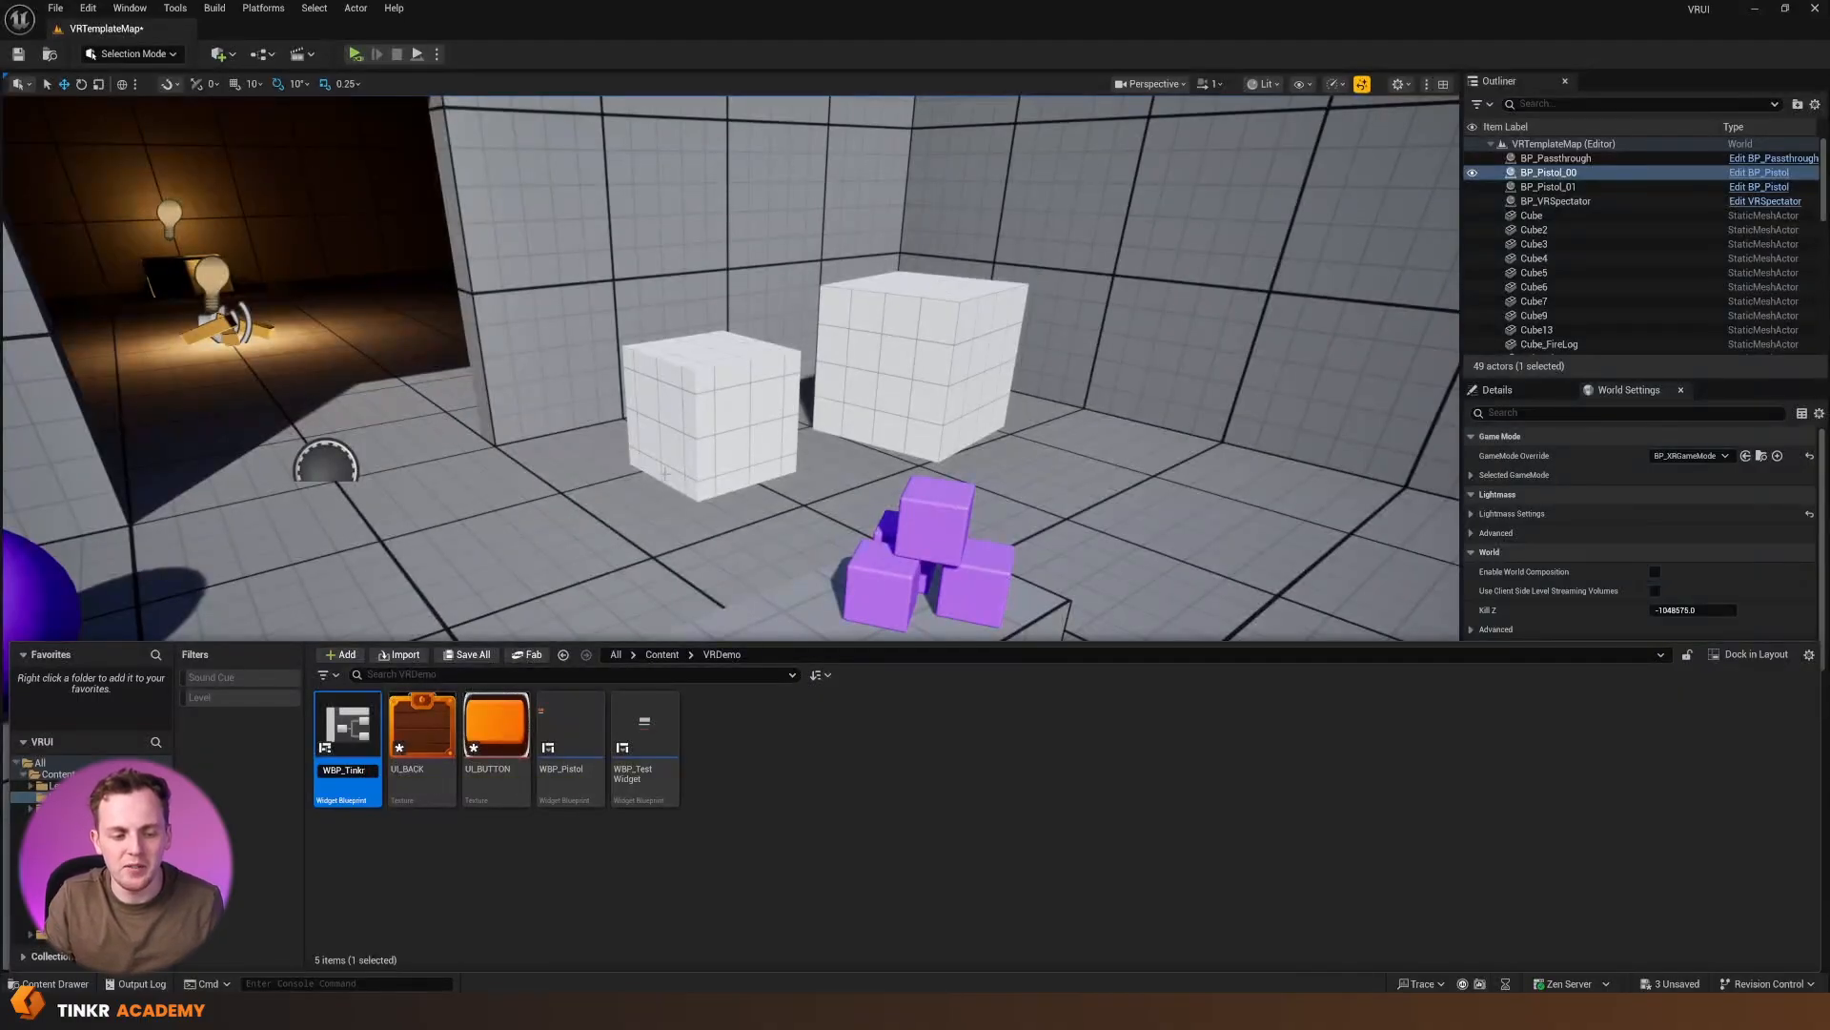
text(nu)
key(Return)
key(Return)
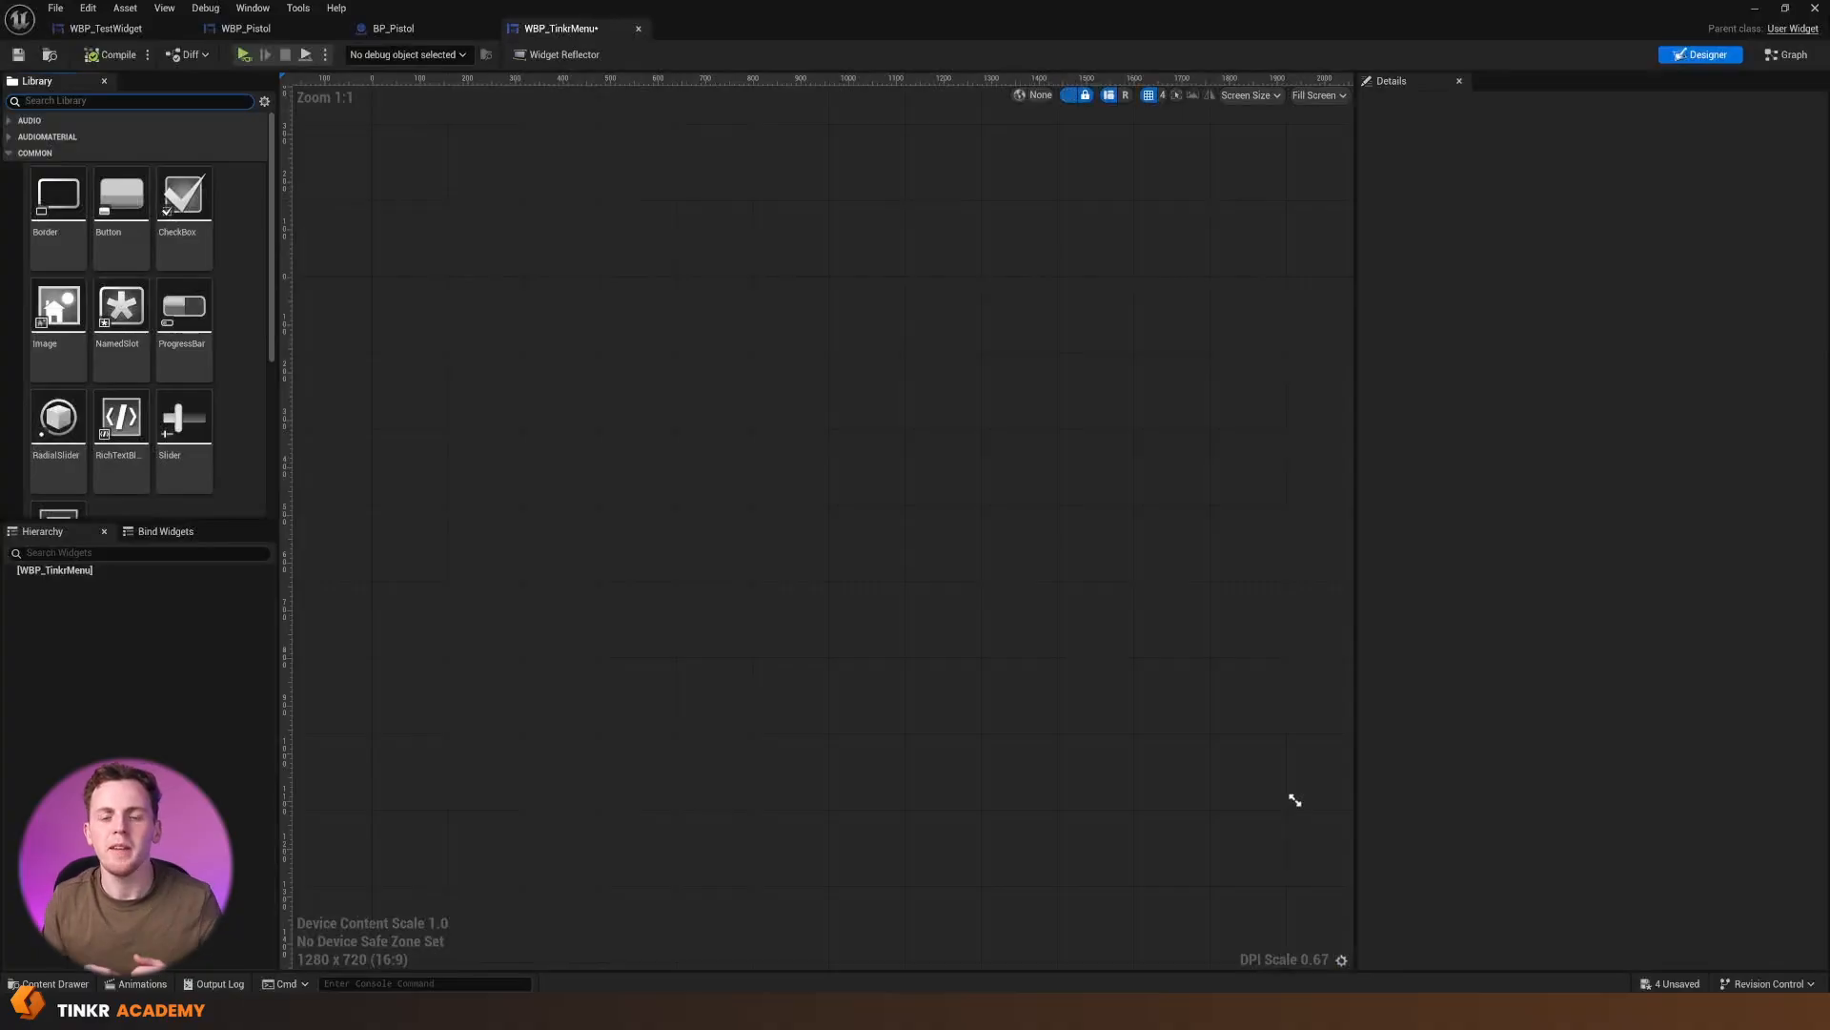
Add a Canvas Panel as the root of the WBP_TinkrMenu widget and clear the library search
text(canvas)
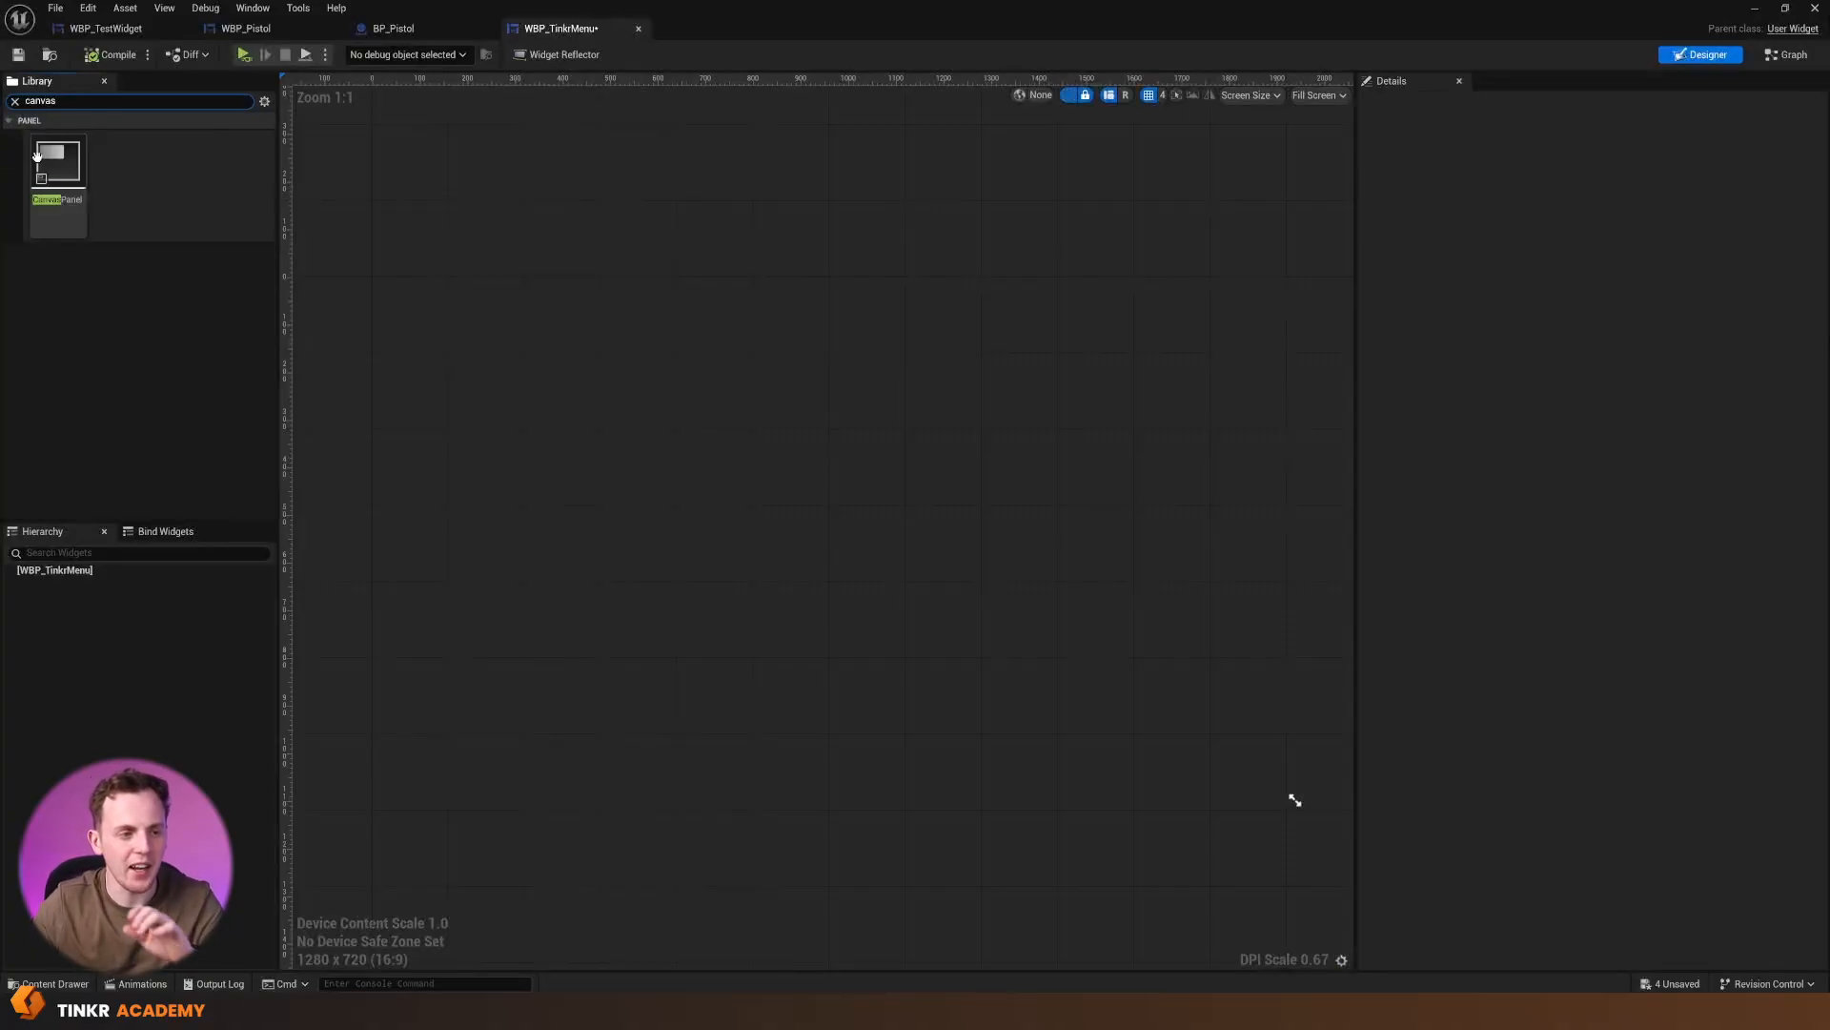
drag(58, 182, 778, 356)
click(553, 266)
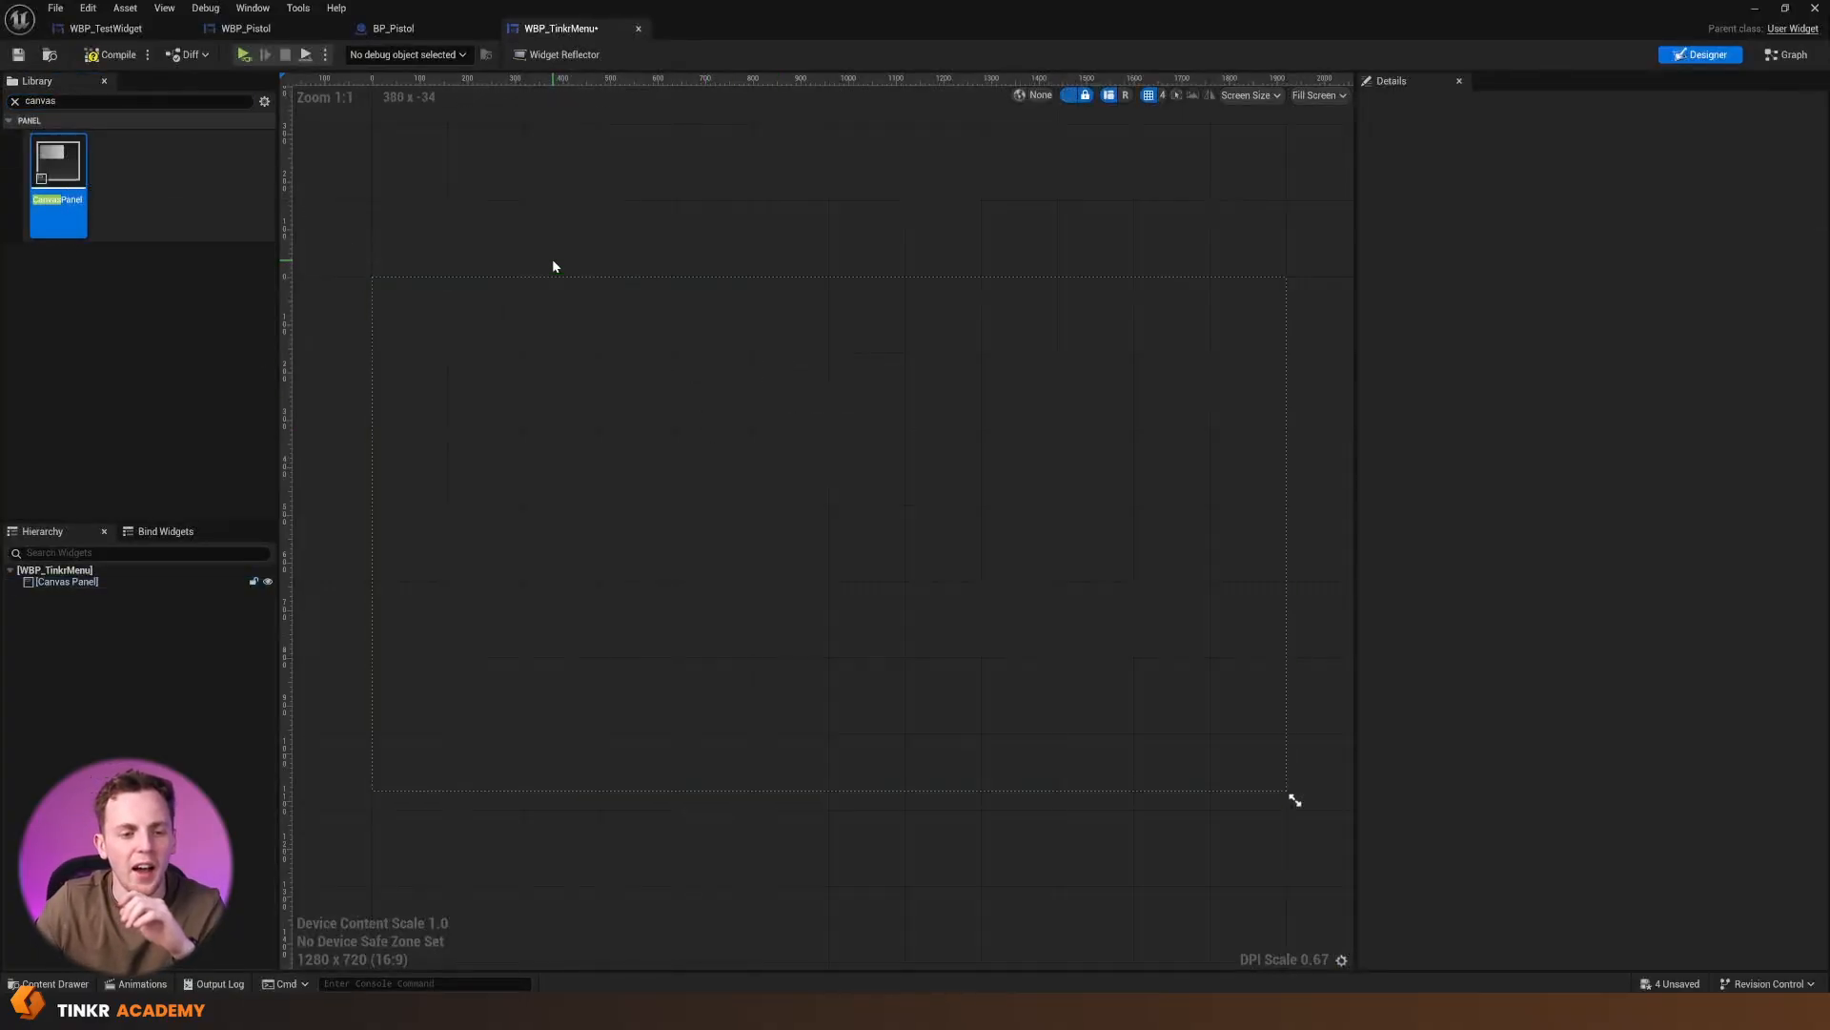
click(14, 101)
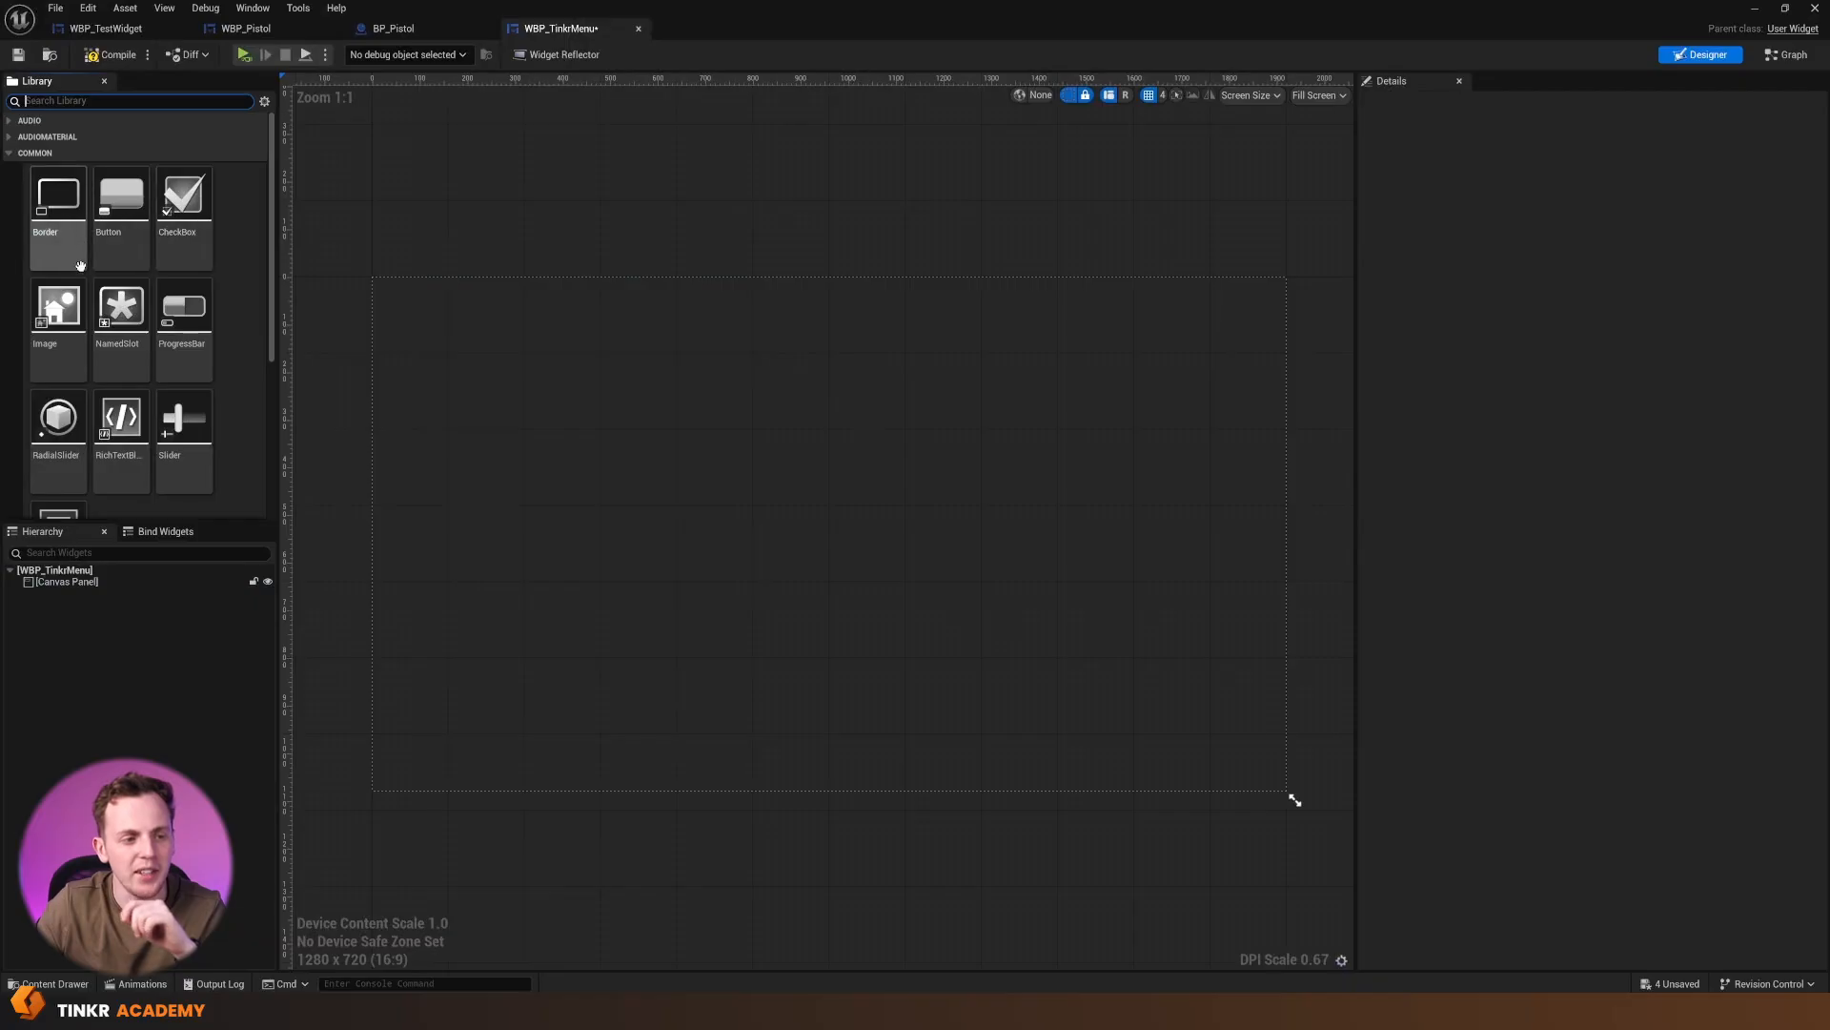
Place an Image on the canvas at position 12, 12 and size it to about 314 by 310
drag(65, 311, 397, 302)
scroll(417, 311, up, 4)
scroll(408, 309, up, 7)
right_drag(408, 309, 690, 439)
drag(656, 404, 1106, 878)
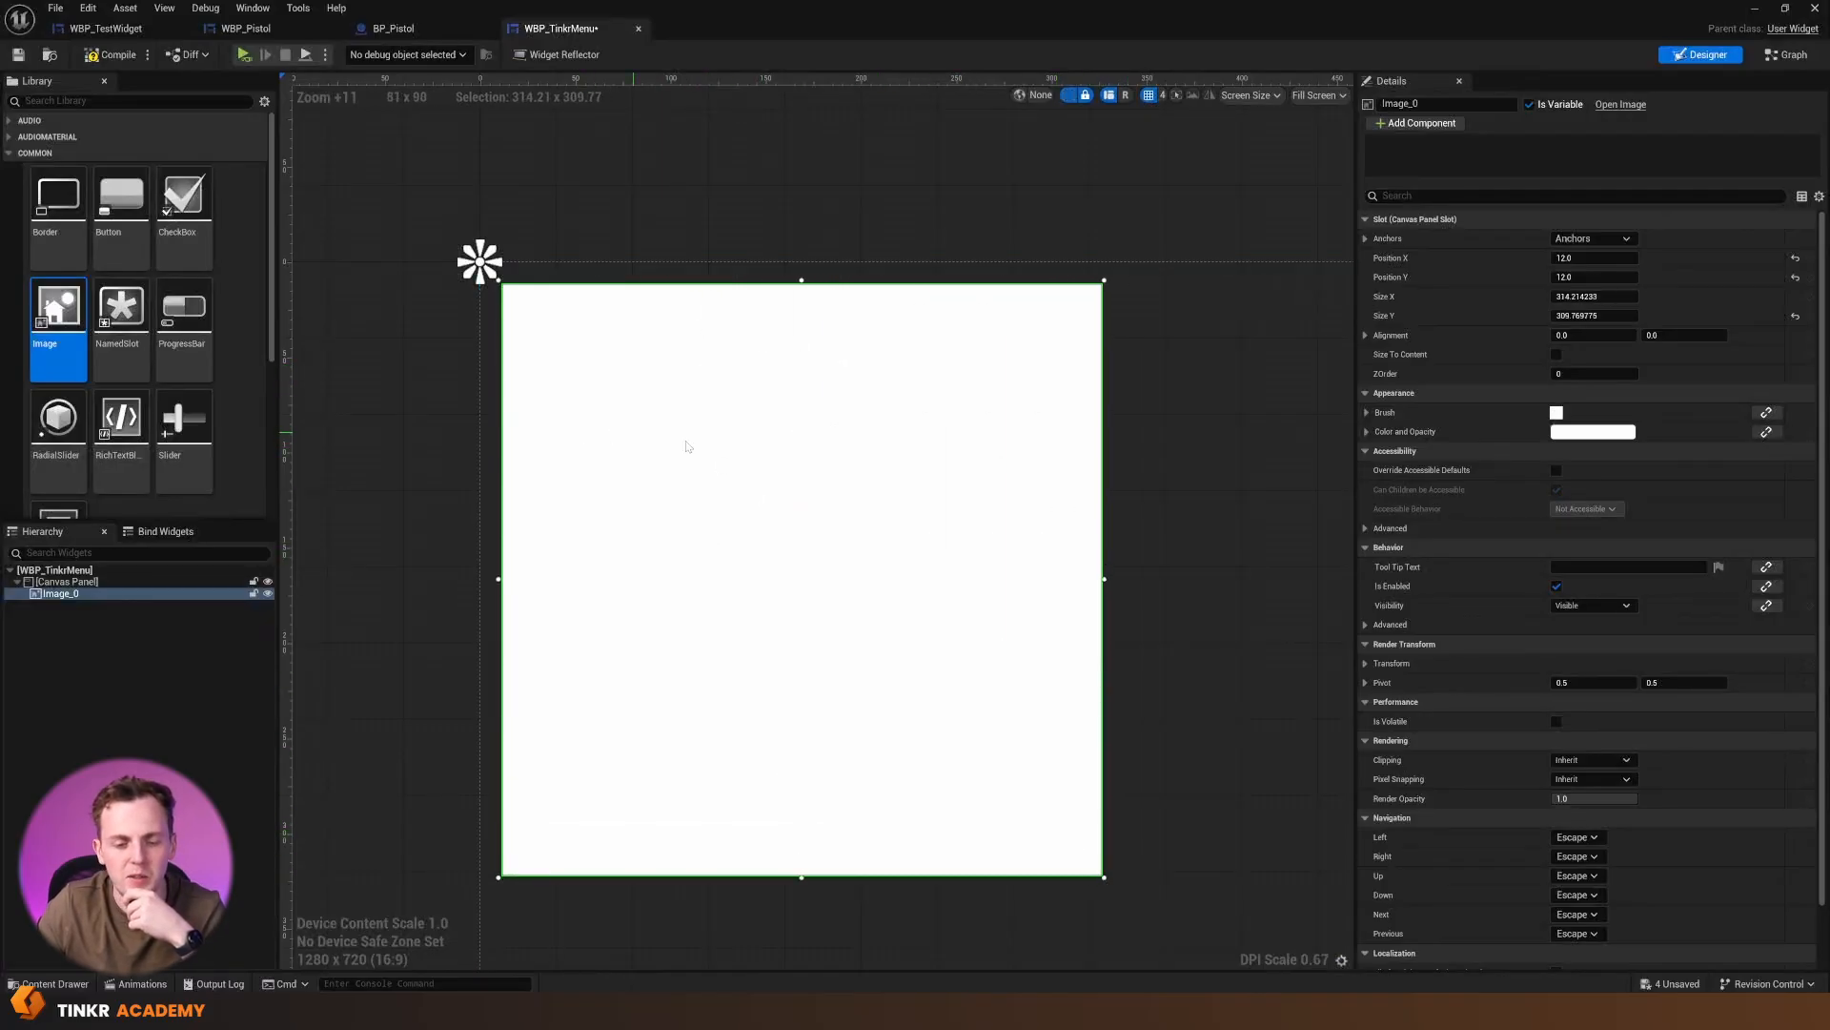
right_drag(676, 433, 579, 362)
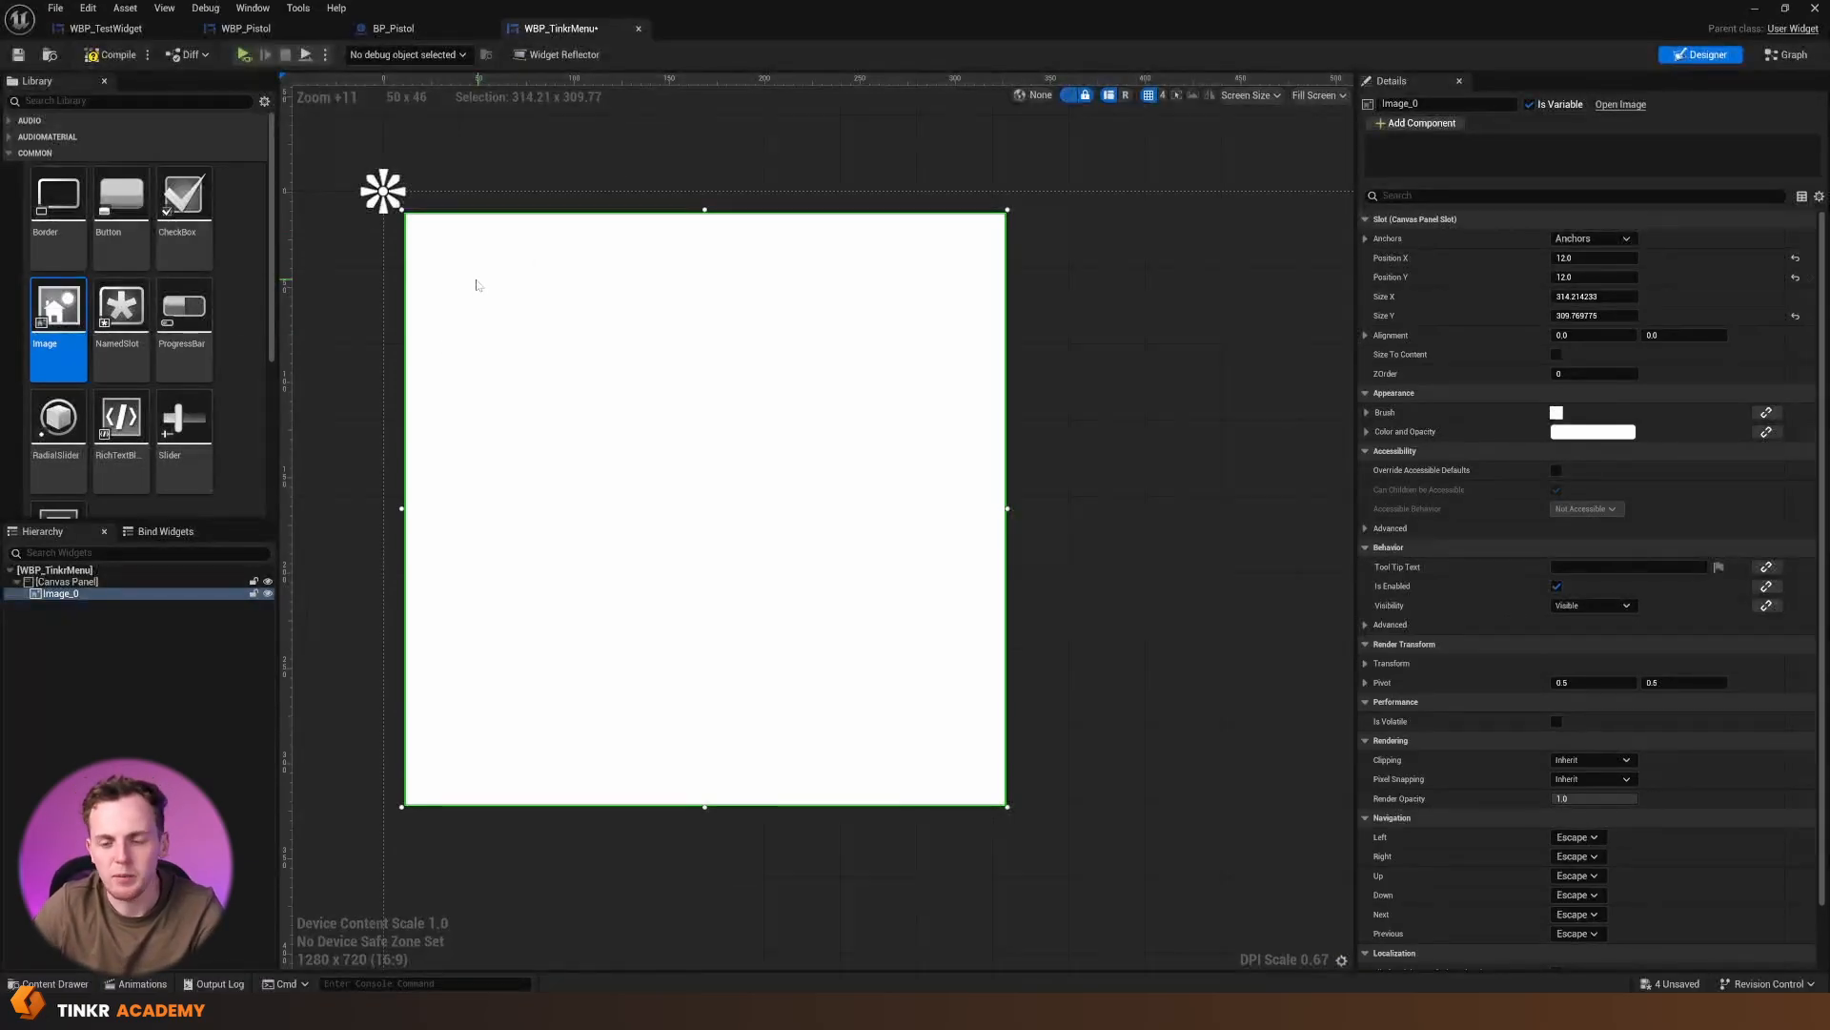
Set the image's brush to the UI_BACK texture and enlarge the image from its lower-right corner
click(1367, 413)
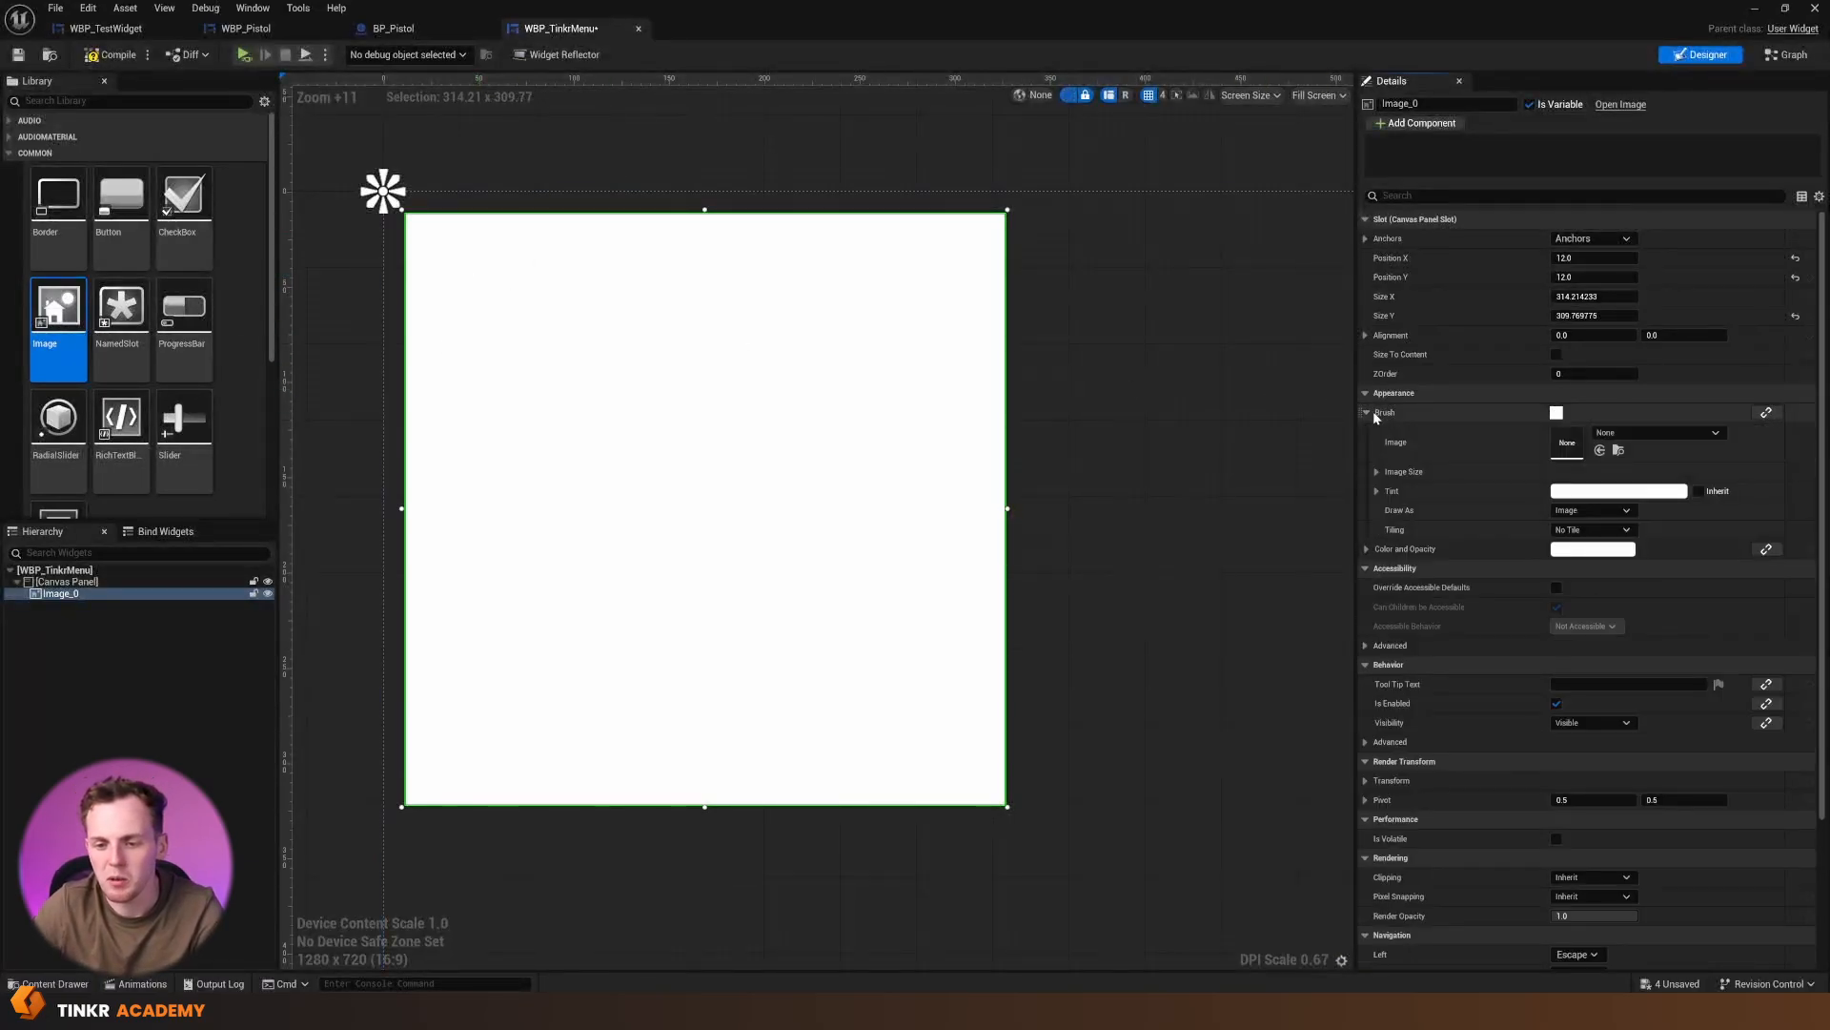
click(1636, 437)
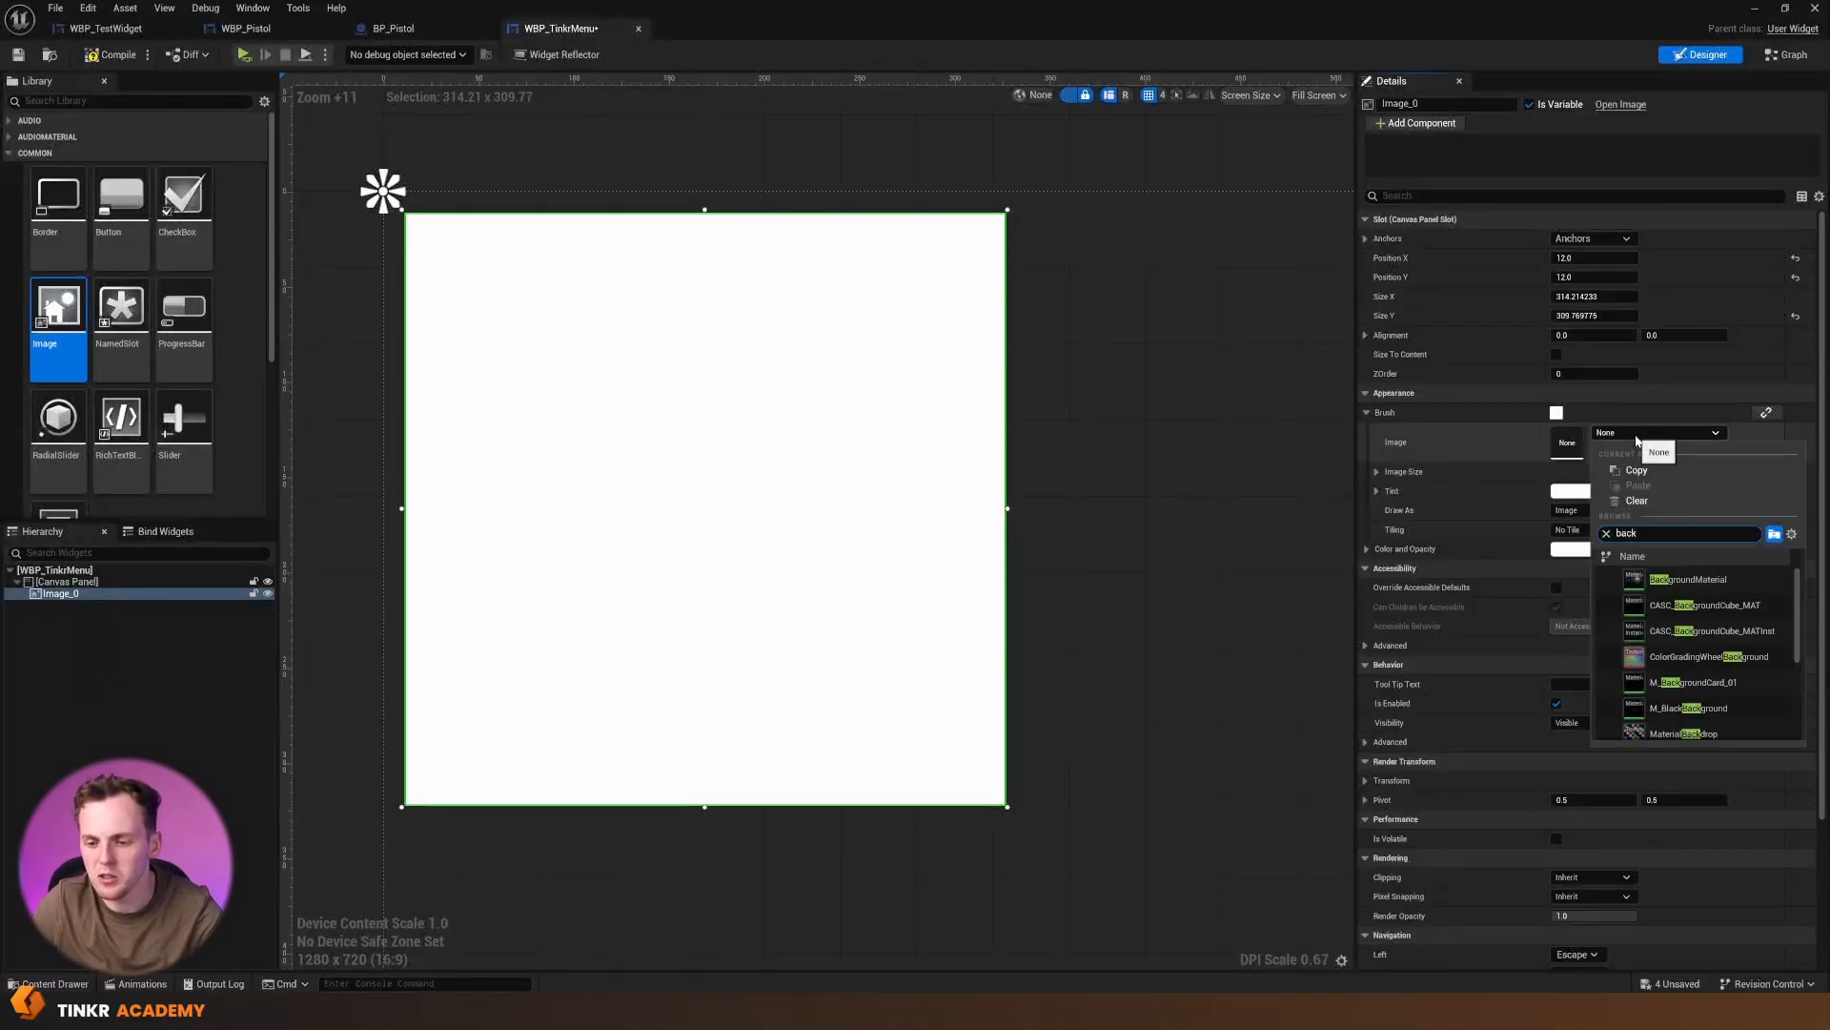
scroll(1659, 661, down, 5)
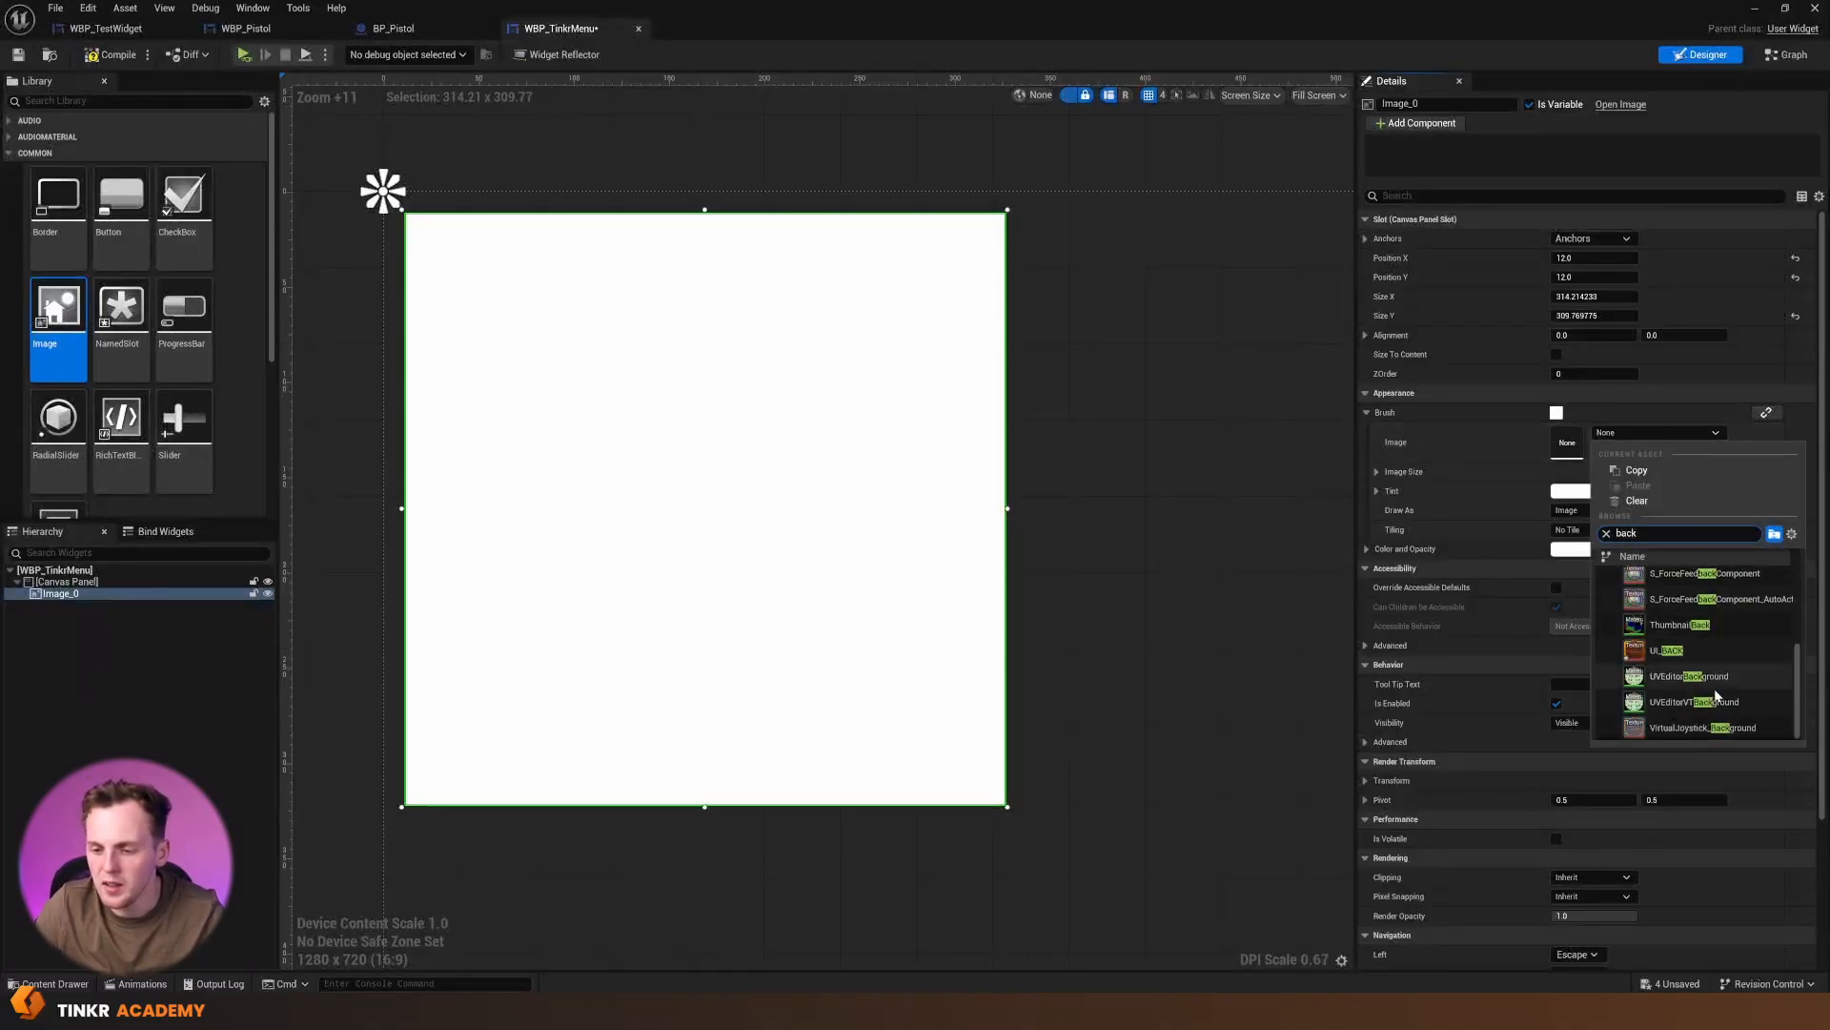
click(1674, 652)
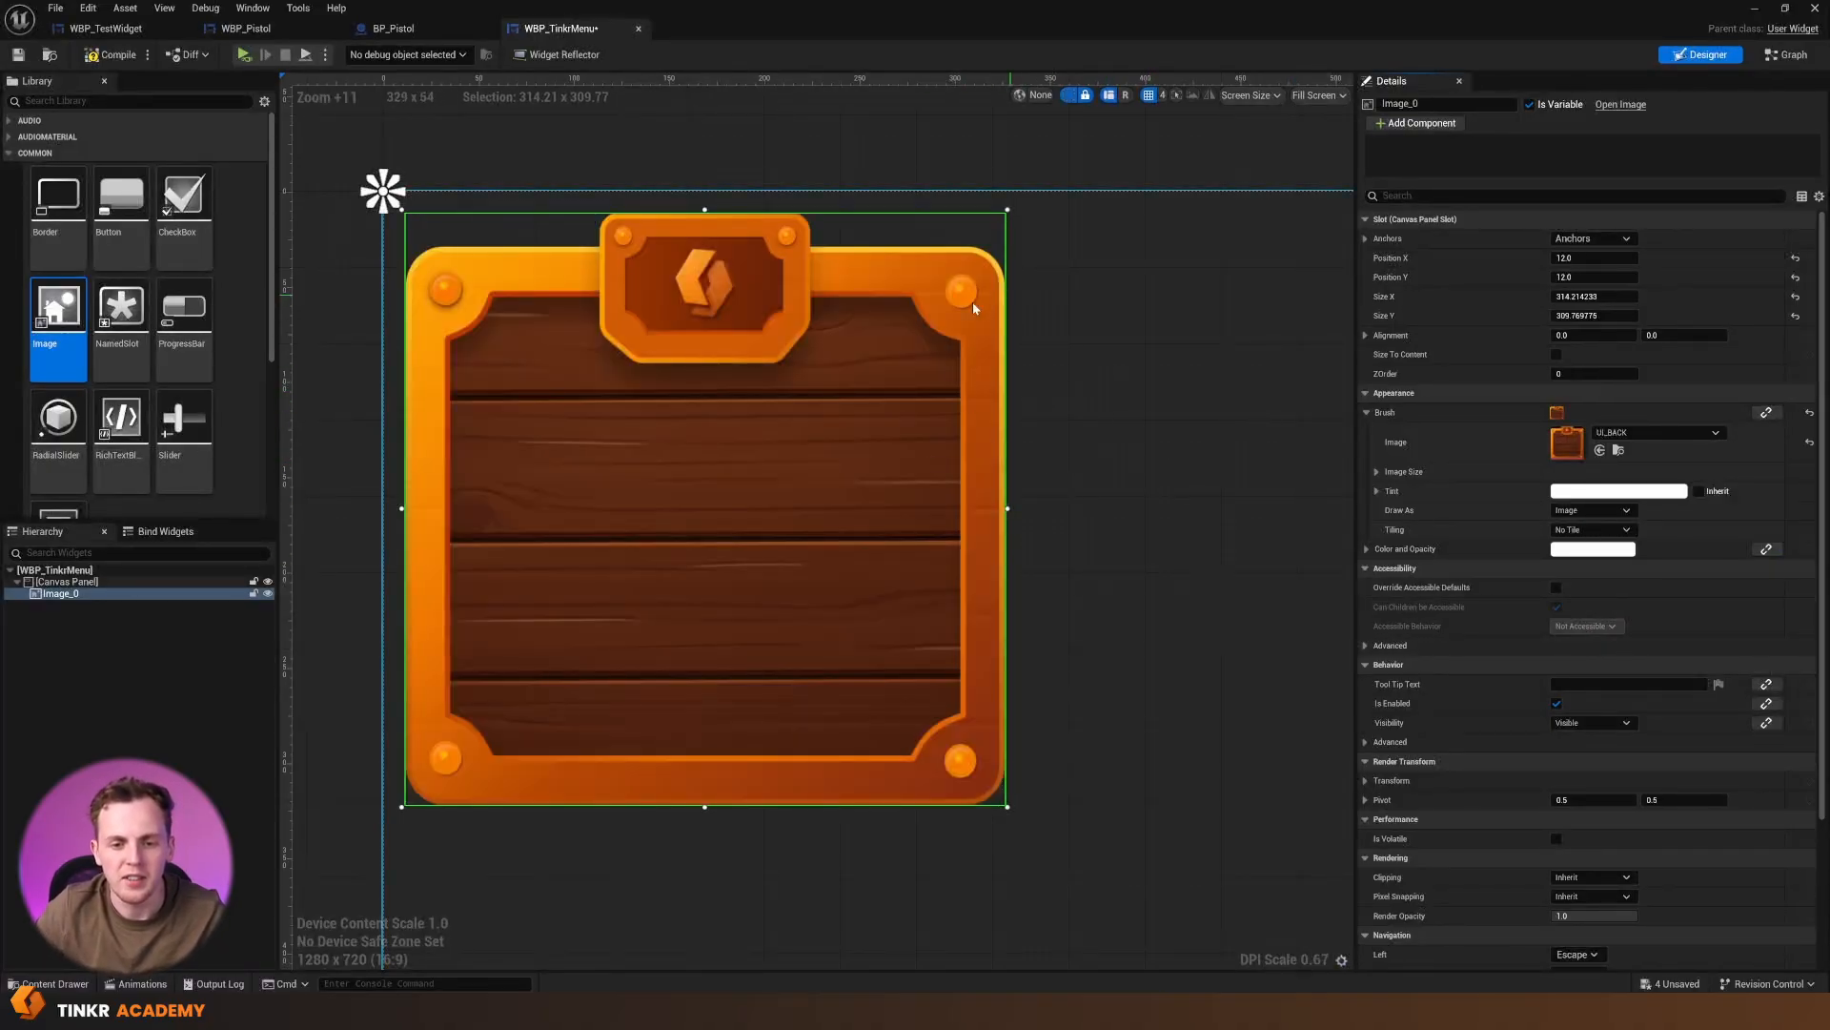
drag(1010, 808, 1136, 875)
click(1208, 732)
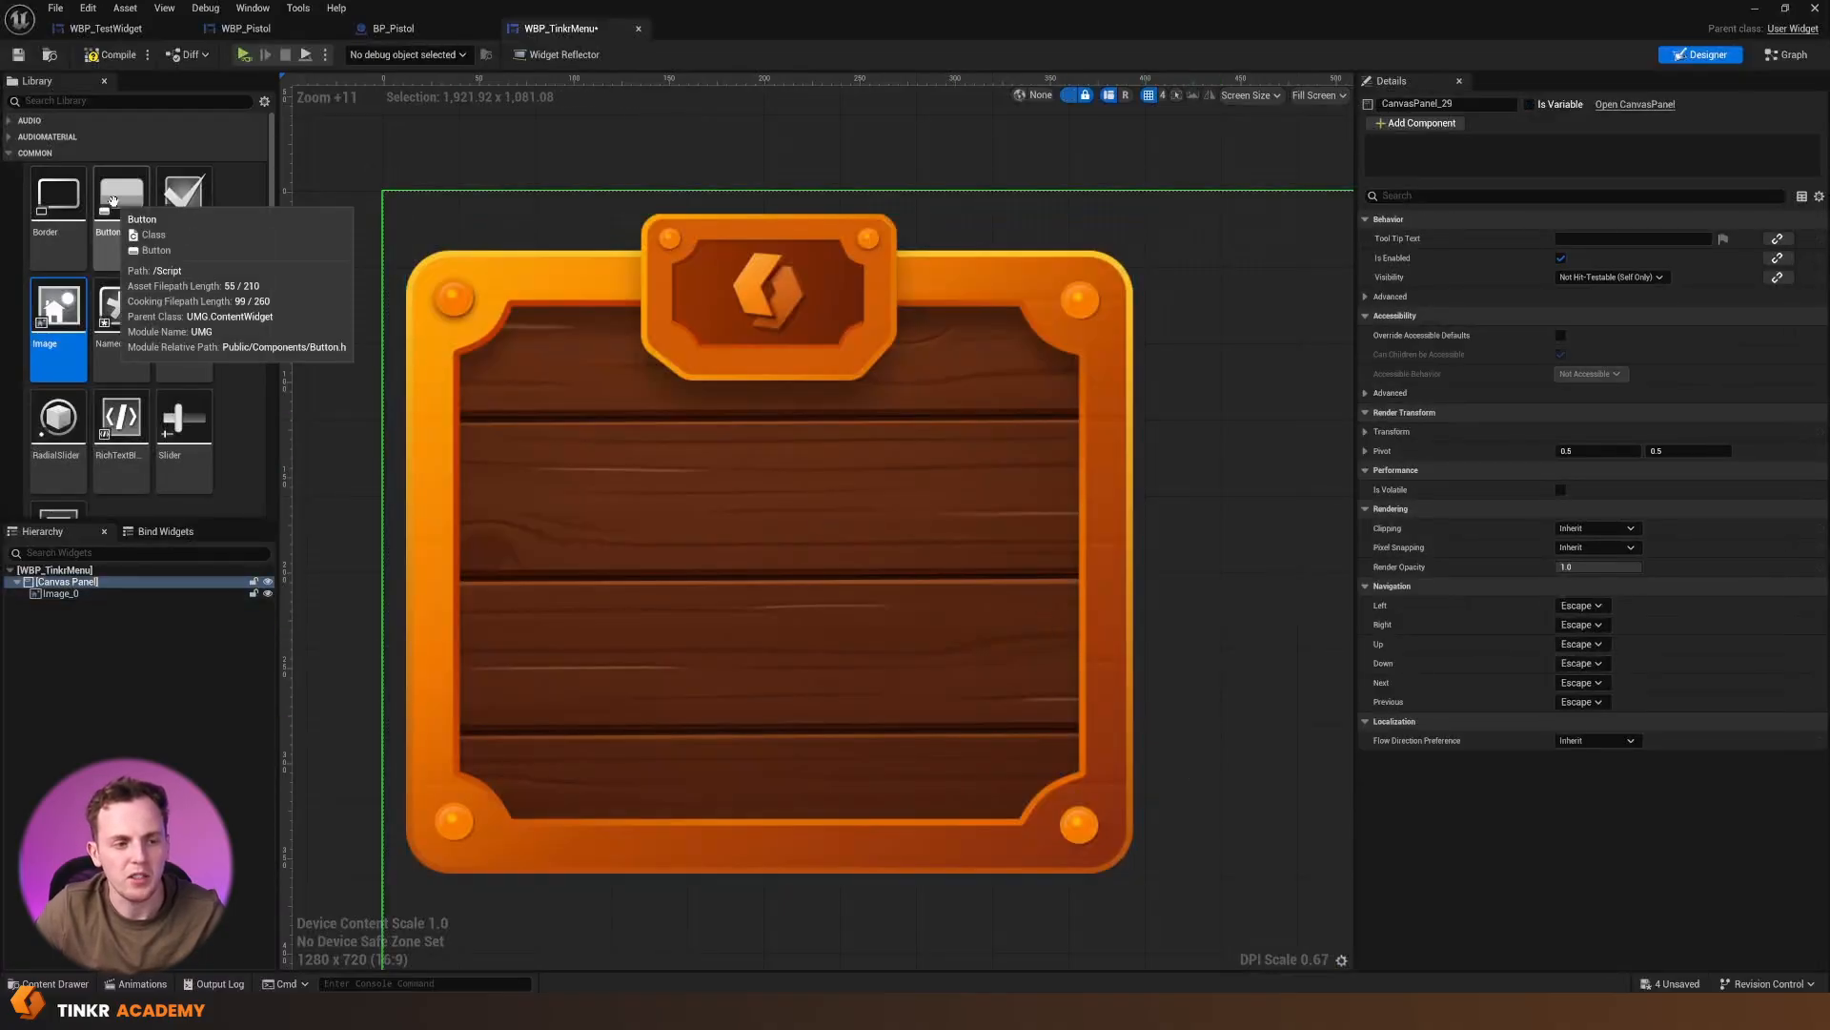
Add a button about 273 by 69 at position 64, 124 on the wooden panel and set its Normal image to UI_BUTTON
drag(113, 200, 509, 428)
drag(702, 509, 1031, 565)
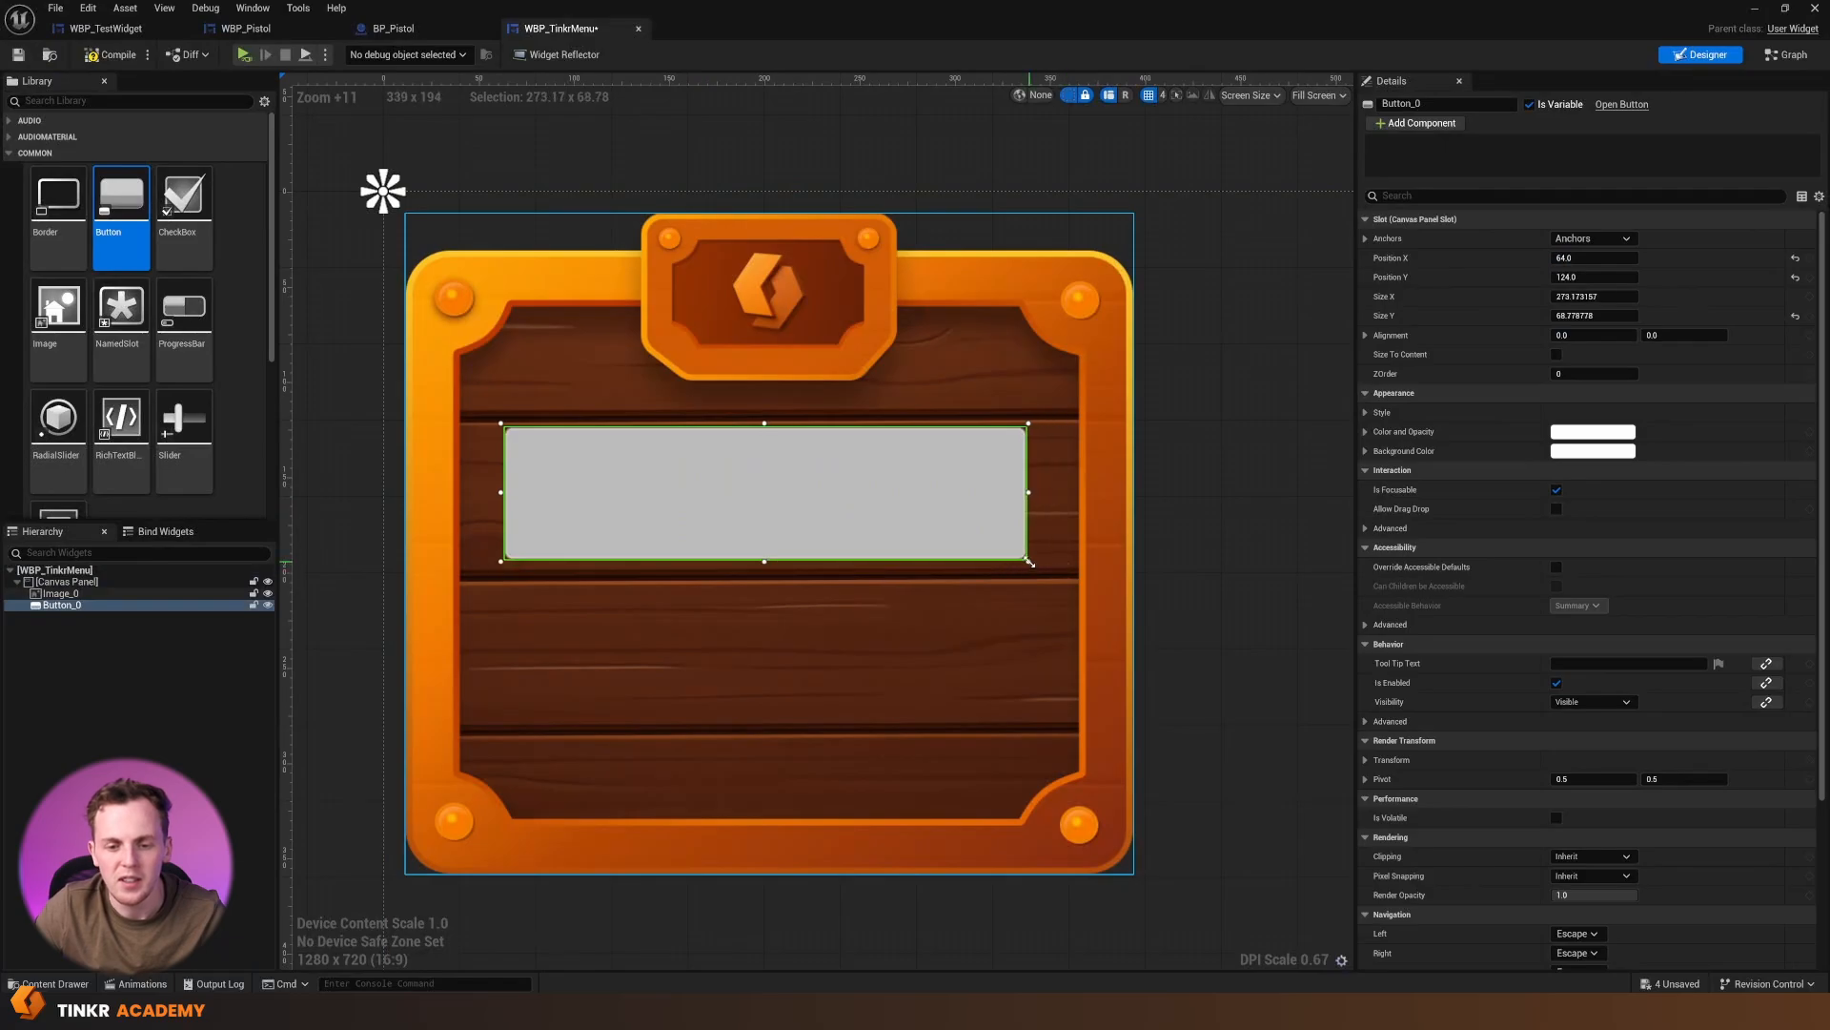
click(1366, 412)
click(1377, 433)
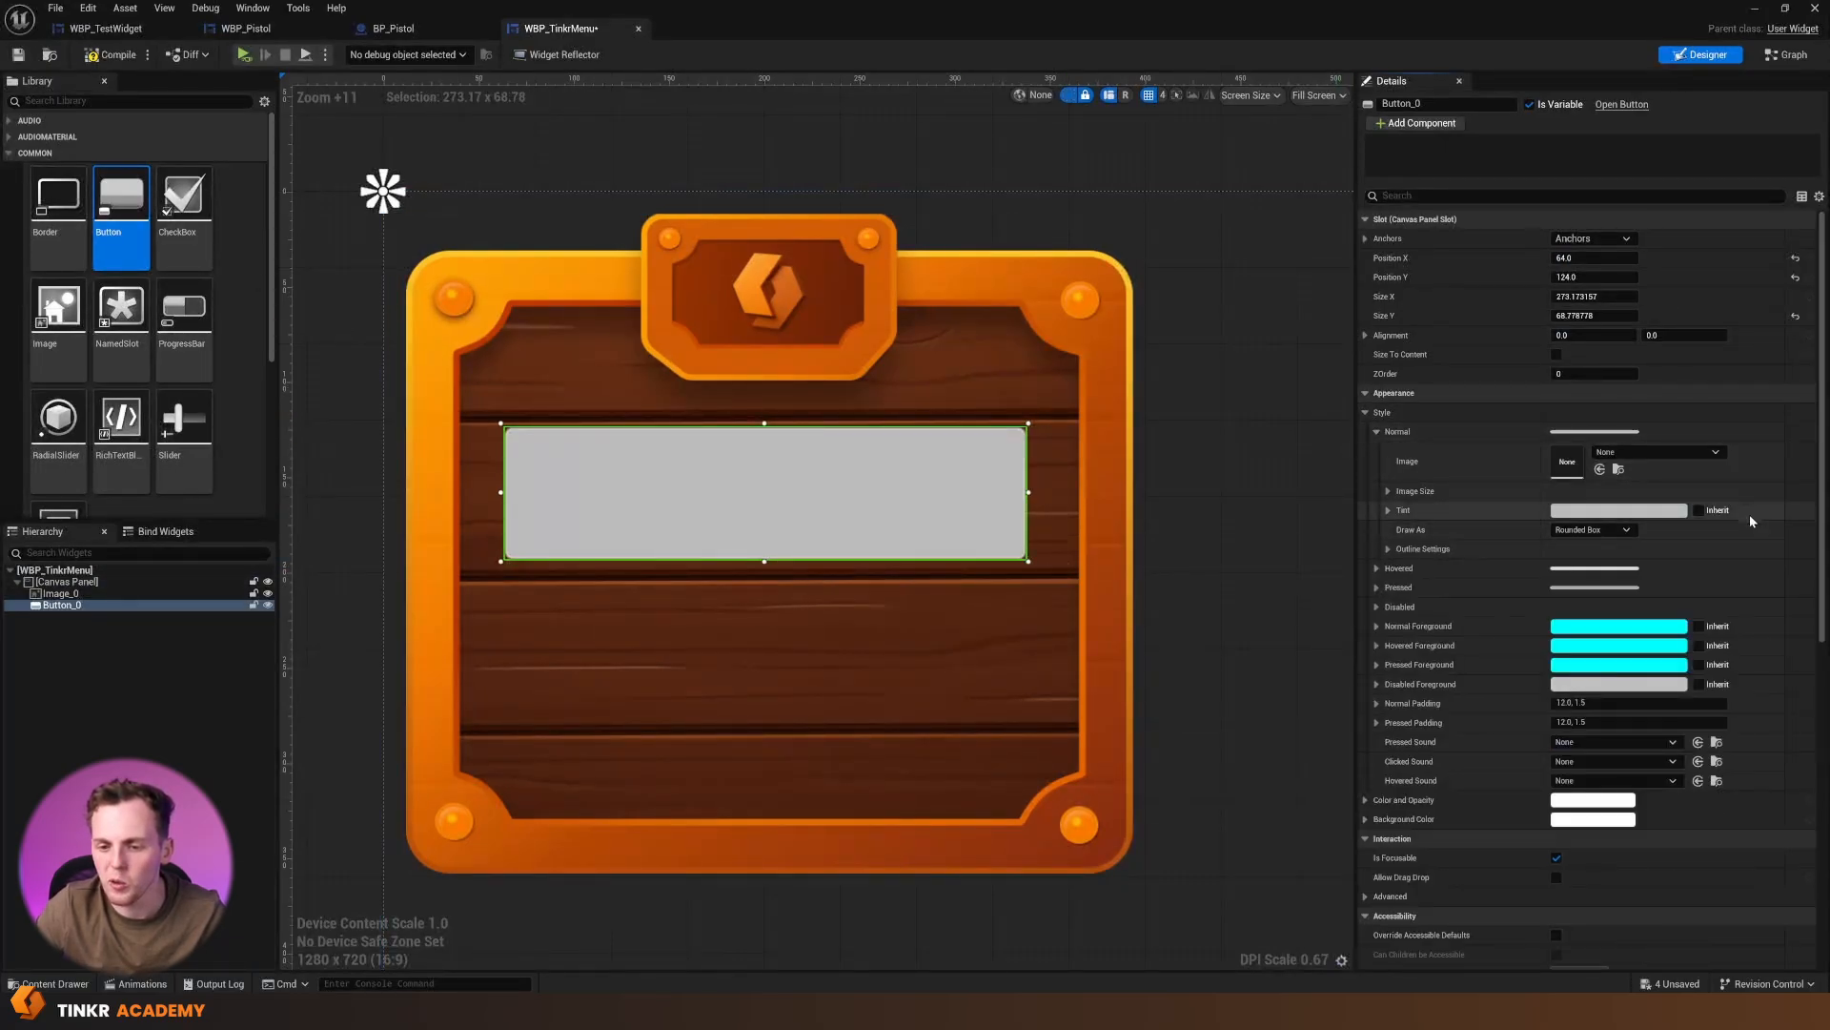
click(1666, 452)
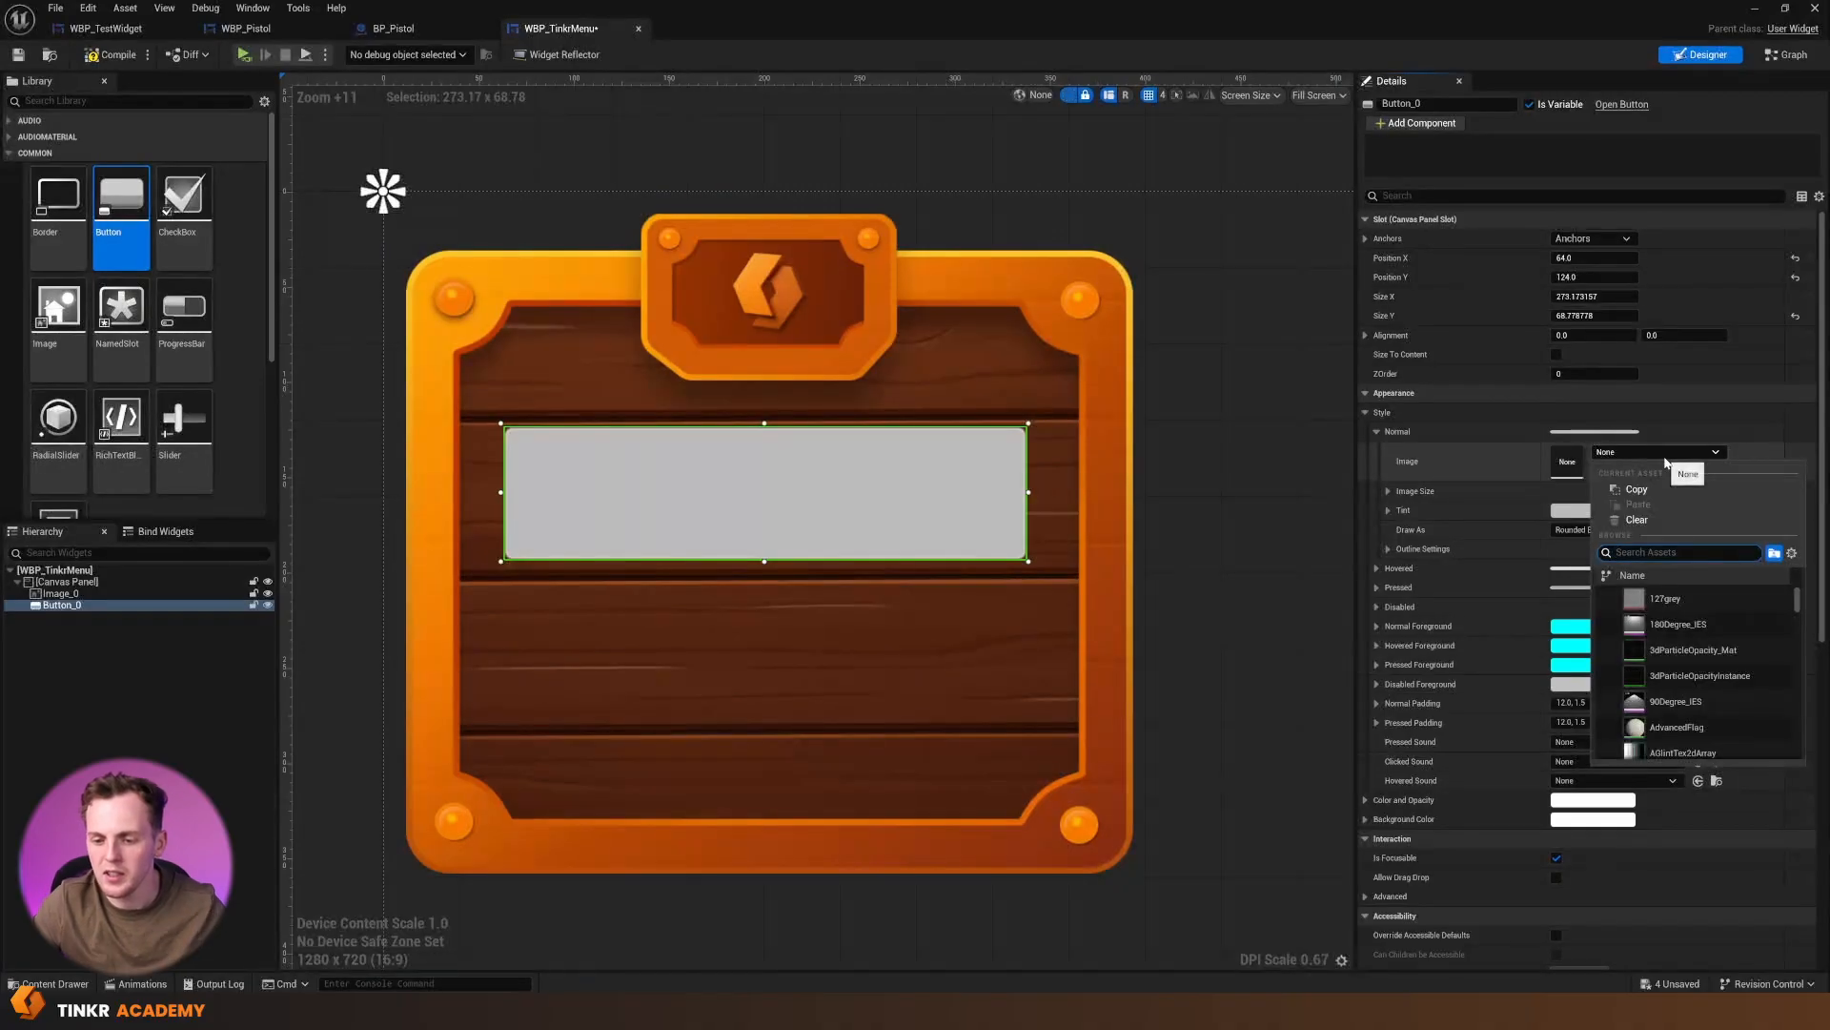
text(ui_)
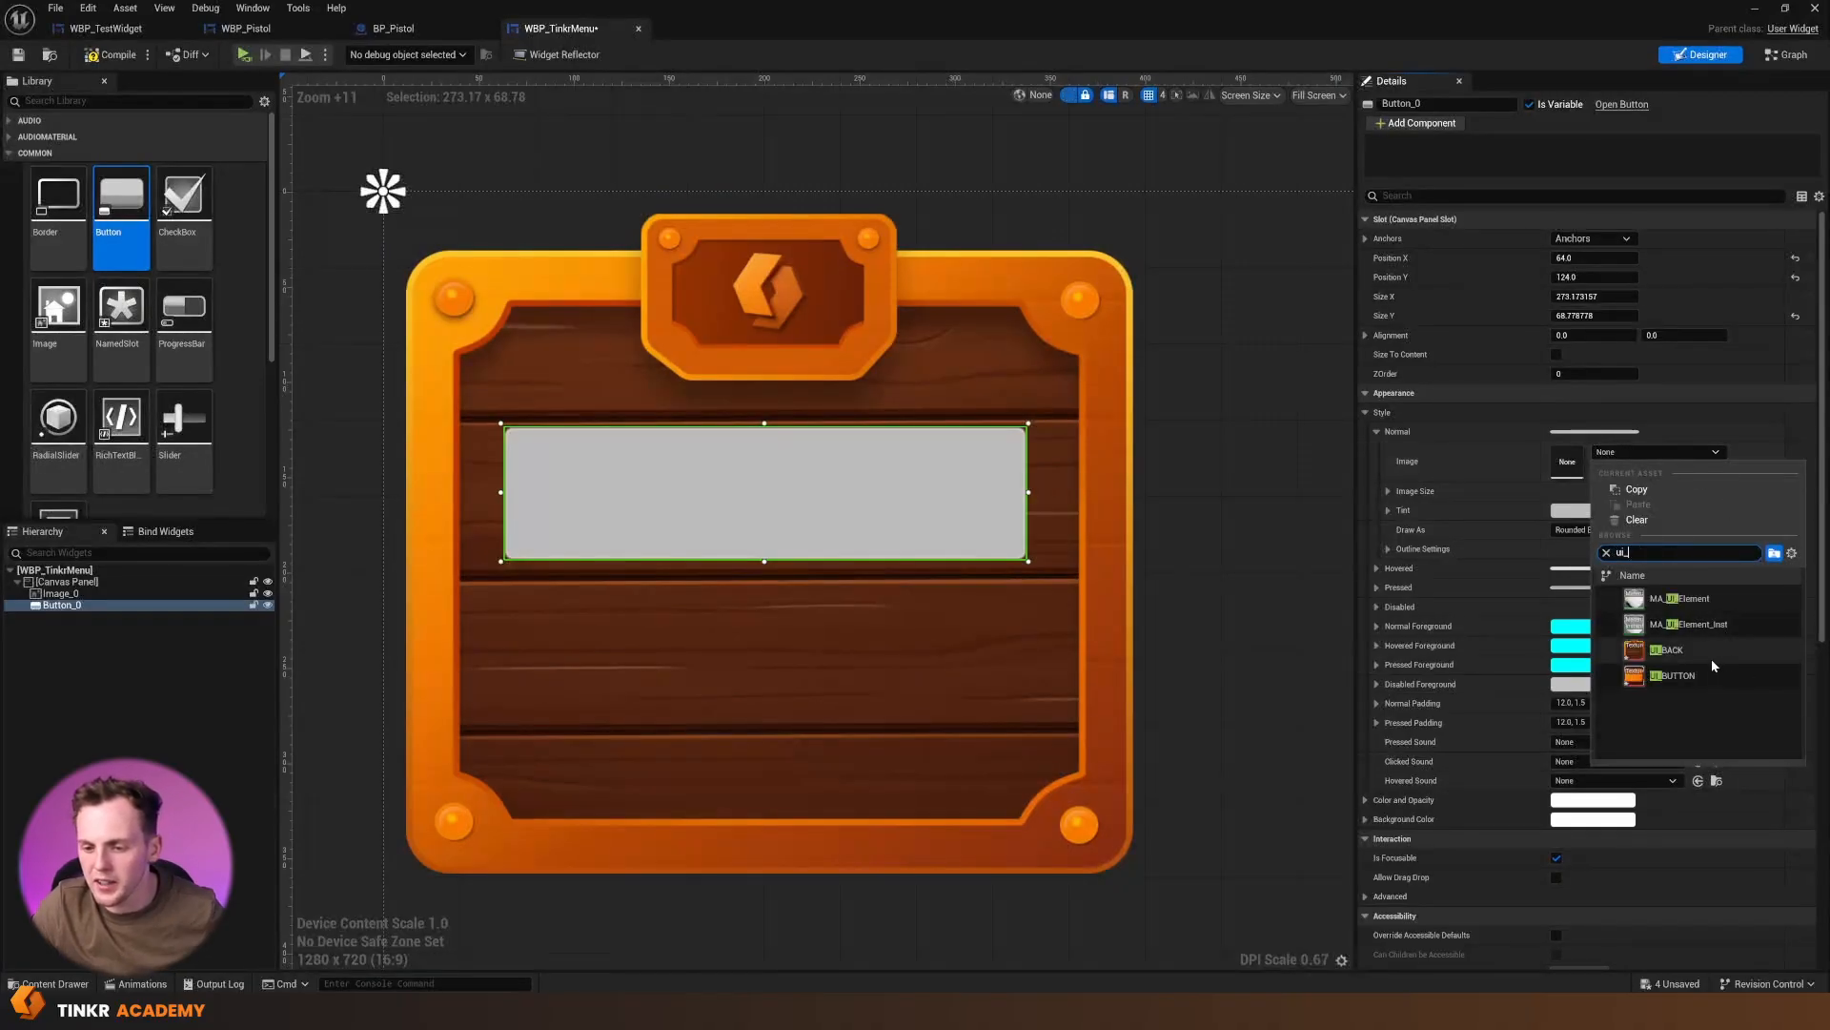
click(1713, 660)
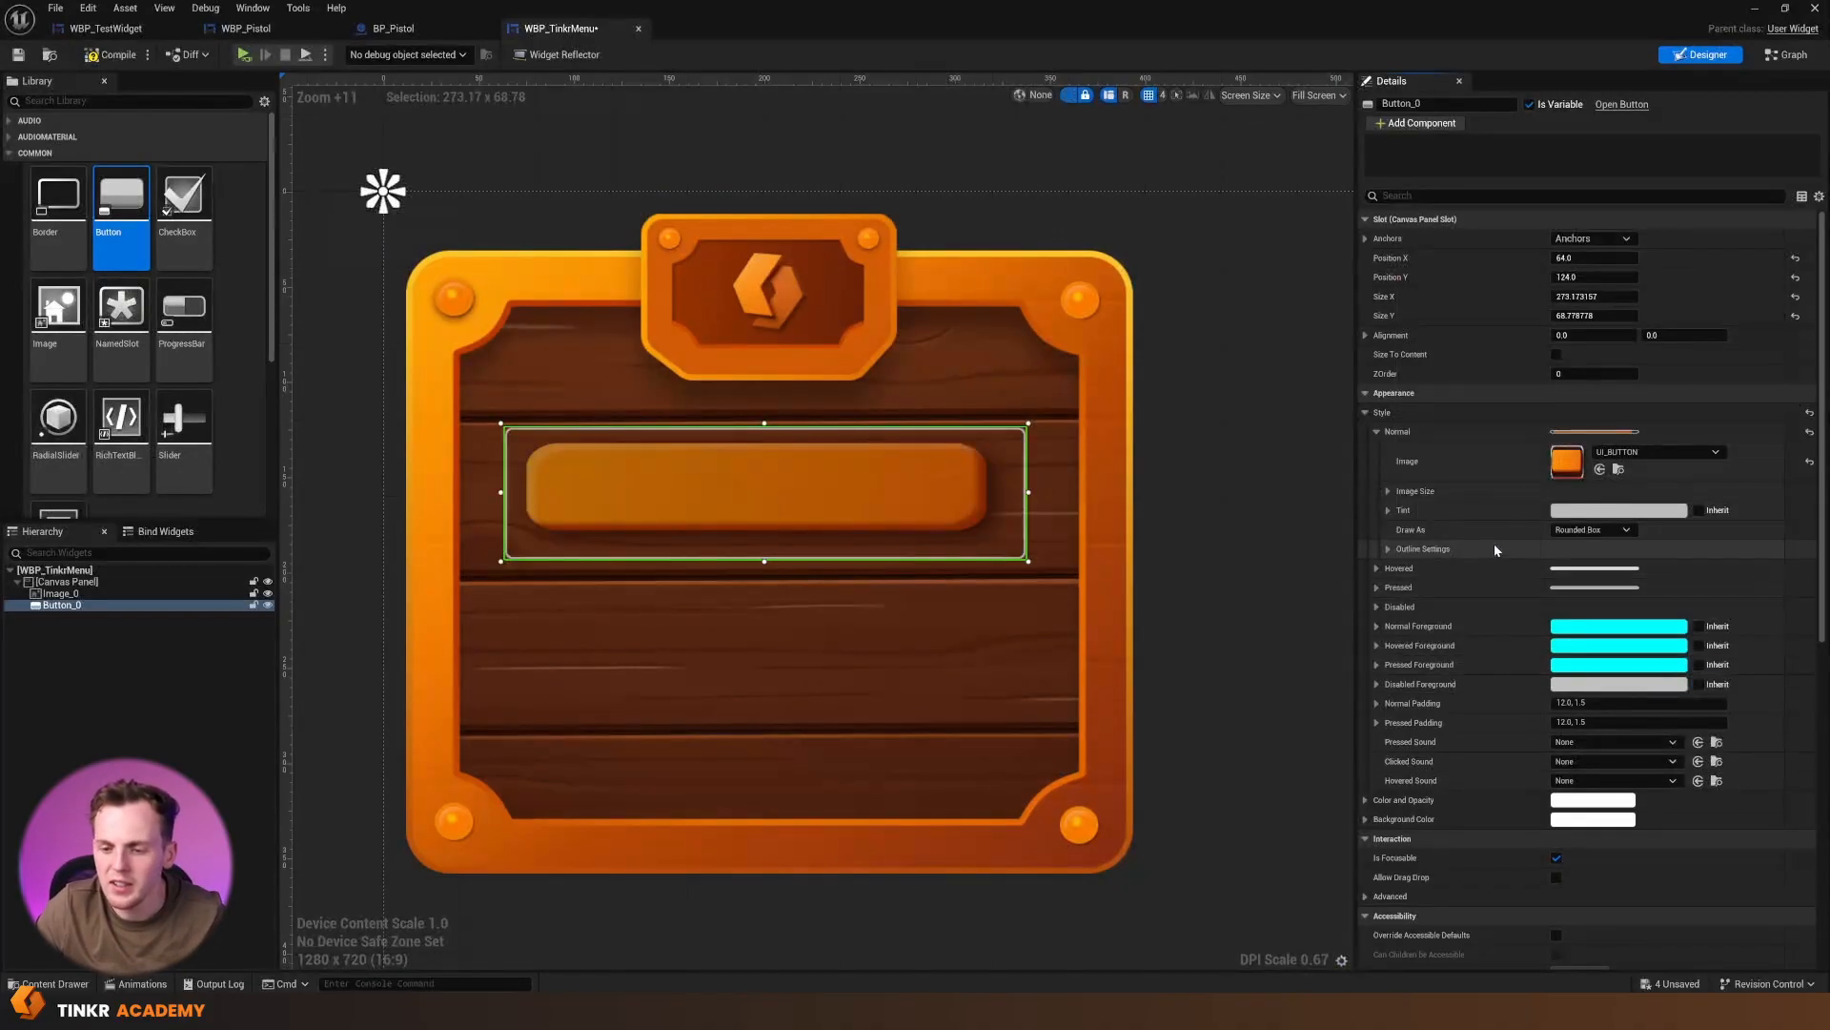
Set the red, green and blue values of the button's Normal tint to 1
click(1388, 510)
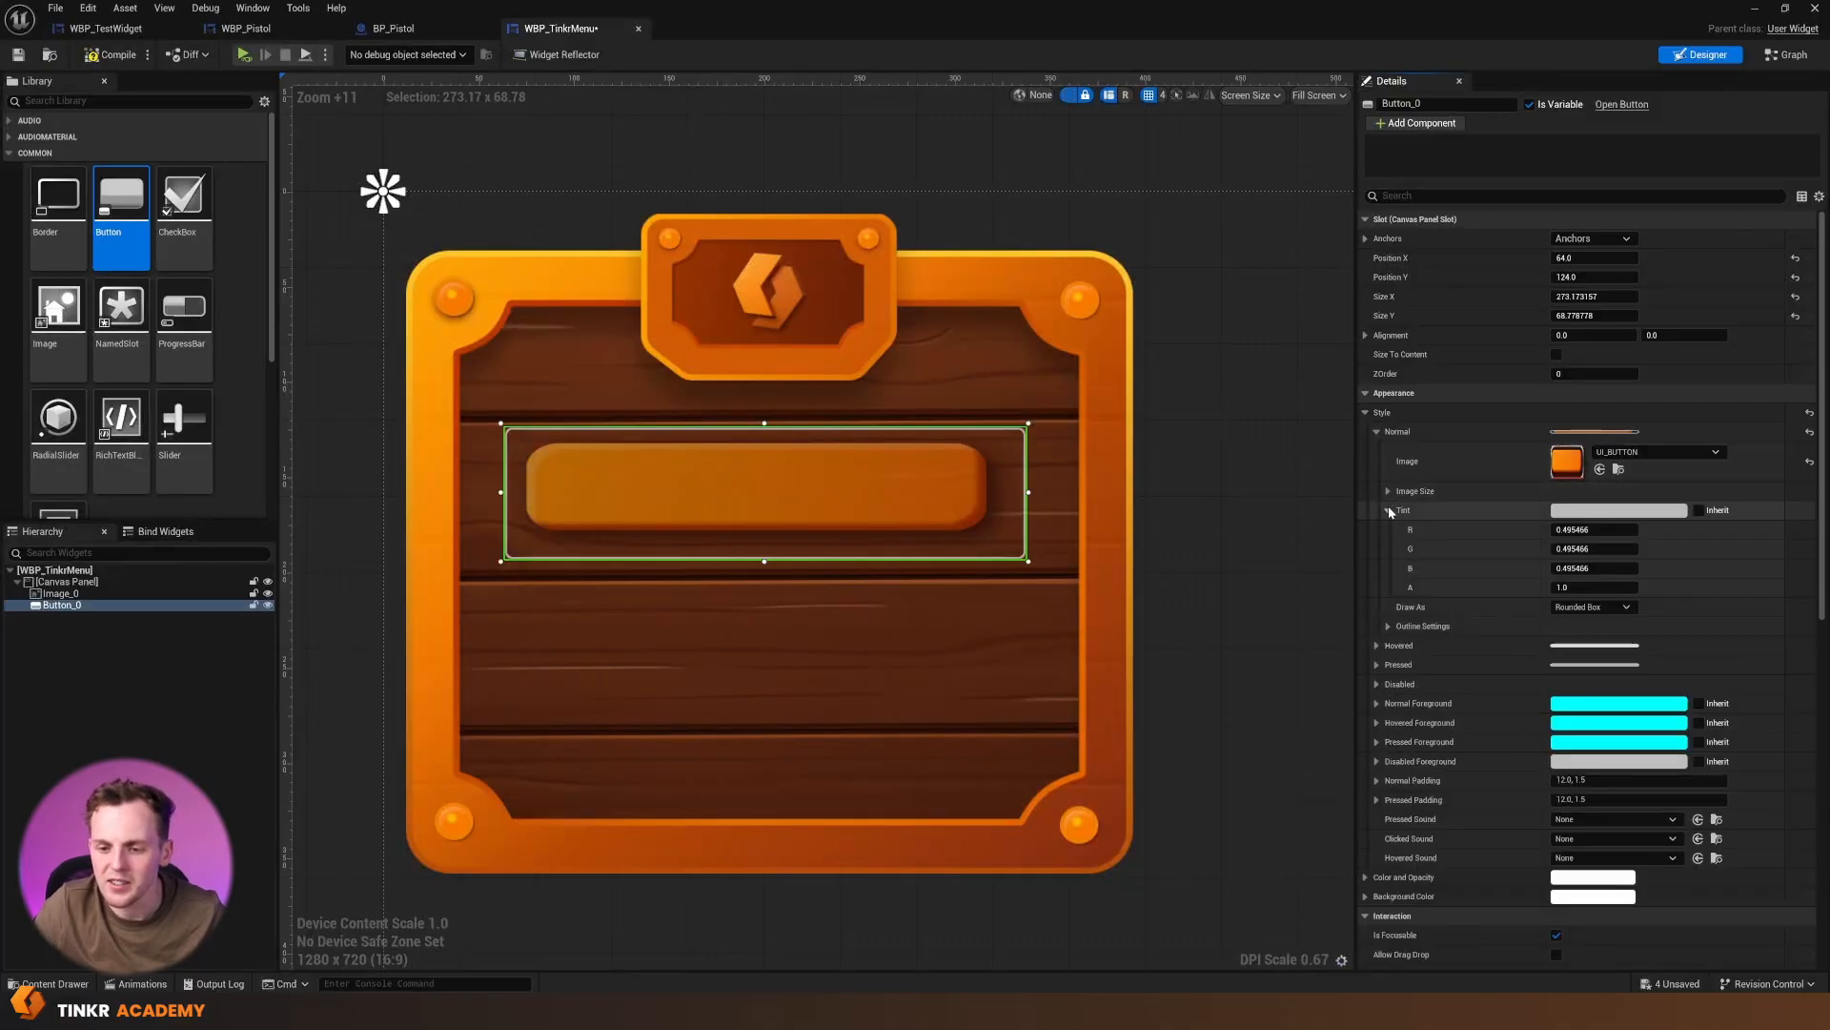
click(1594, 567)
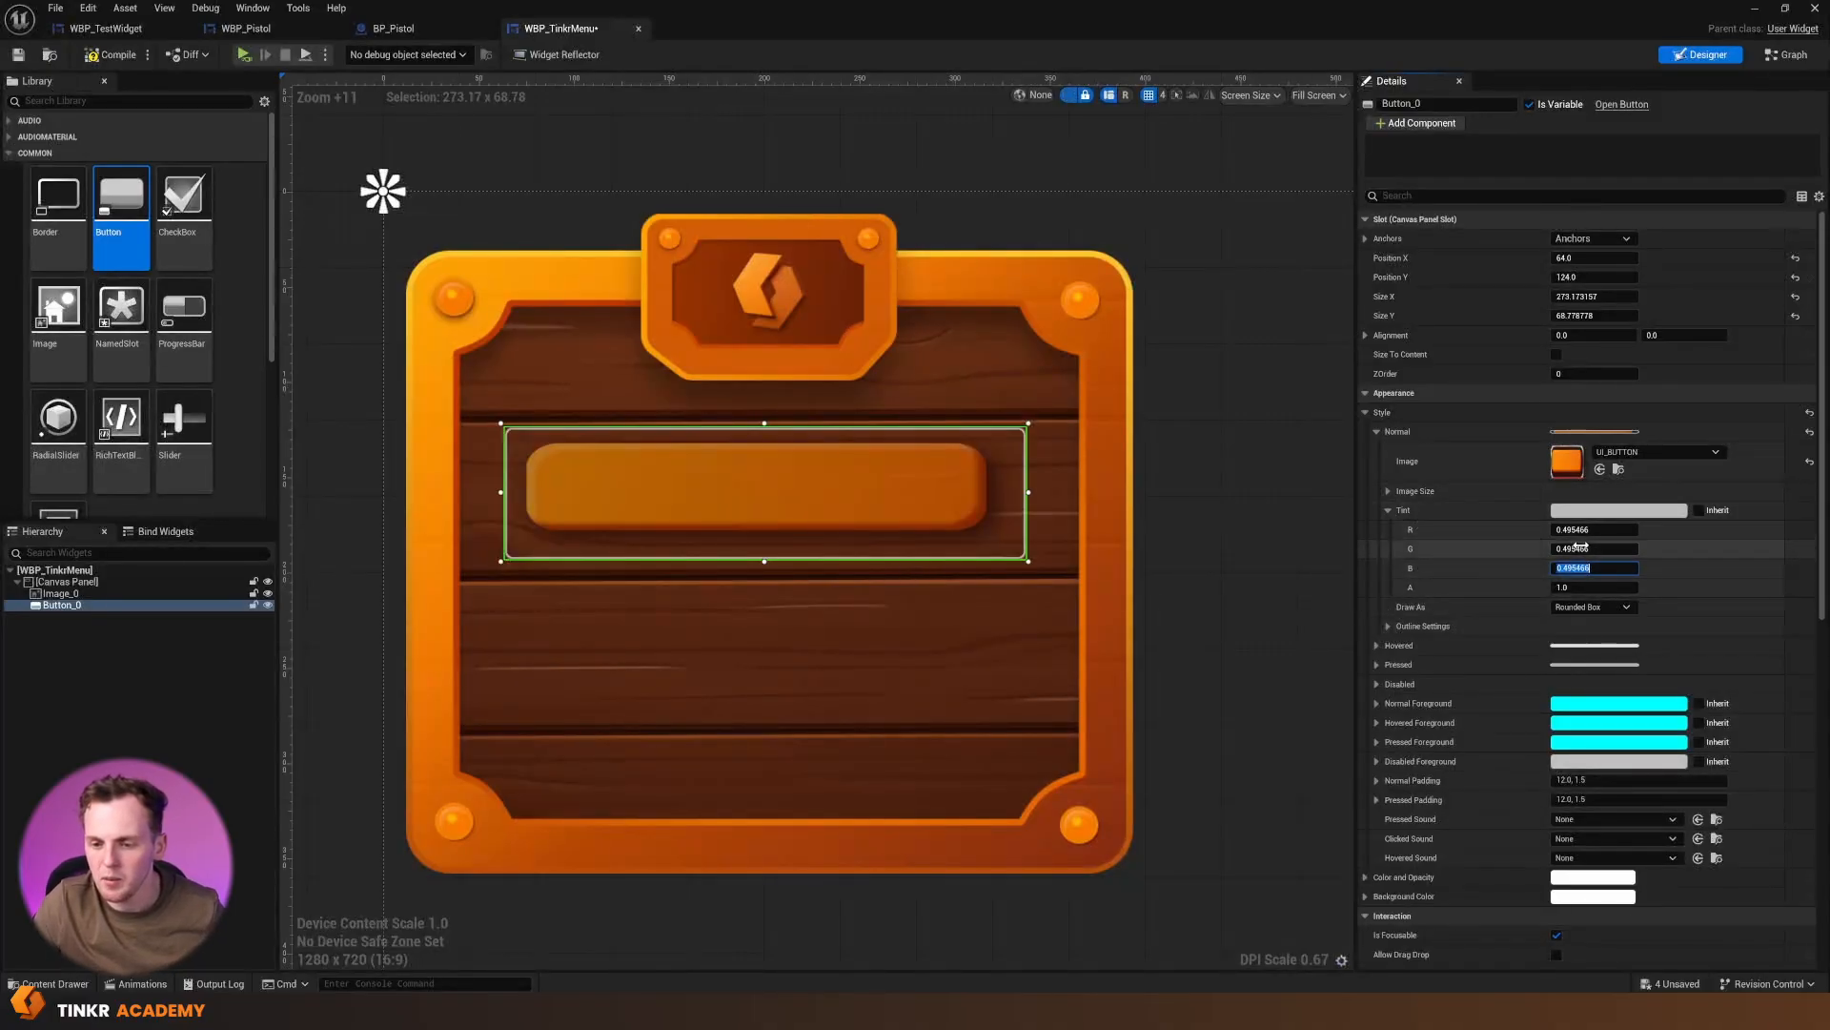
text(1)
click(1583, 548)
text(1)
click(1585, 529)
text(1)
key(Return)
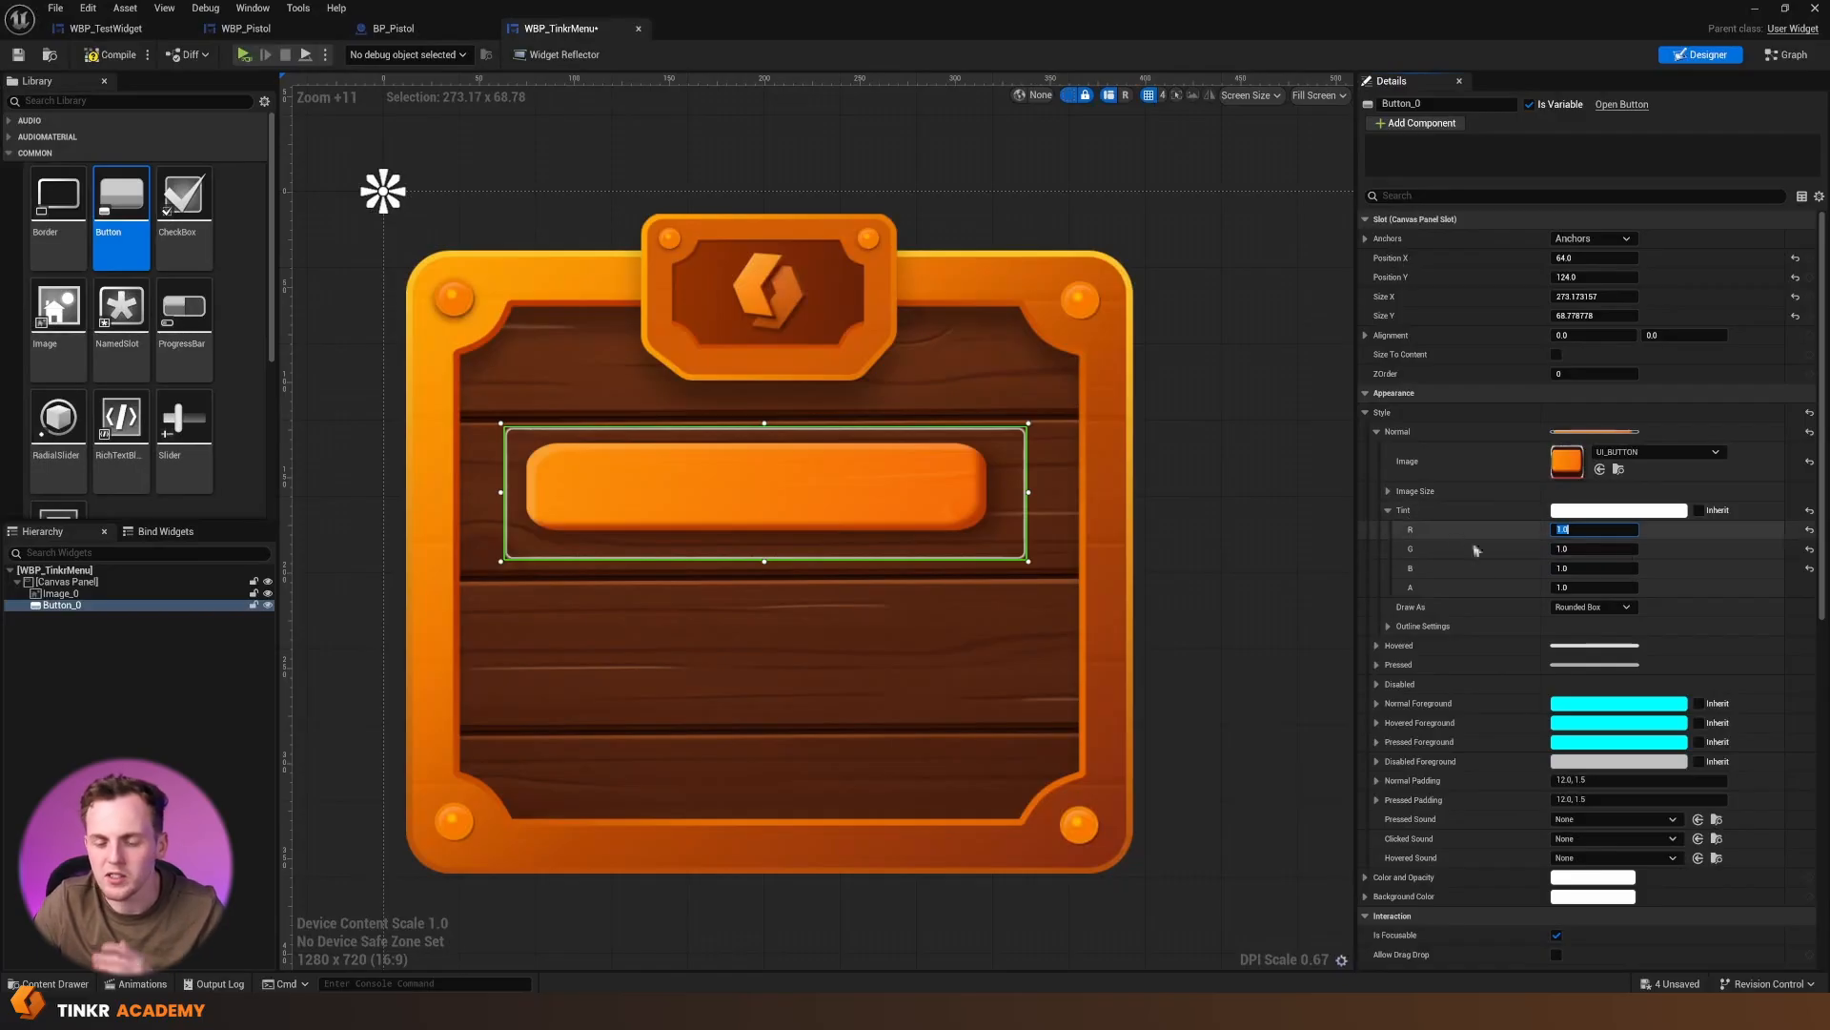
click(1387, 510)
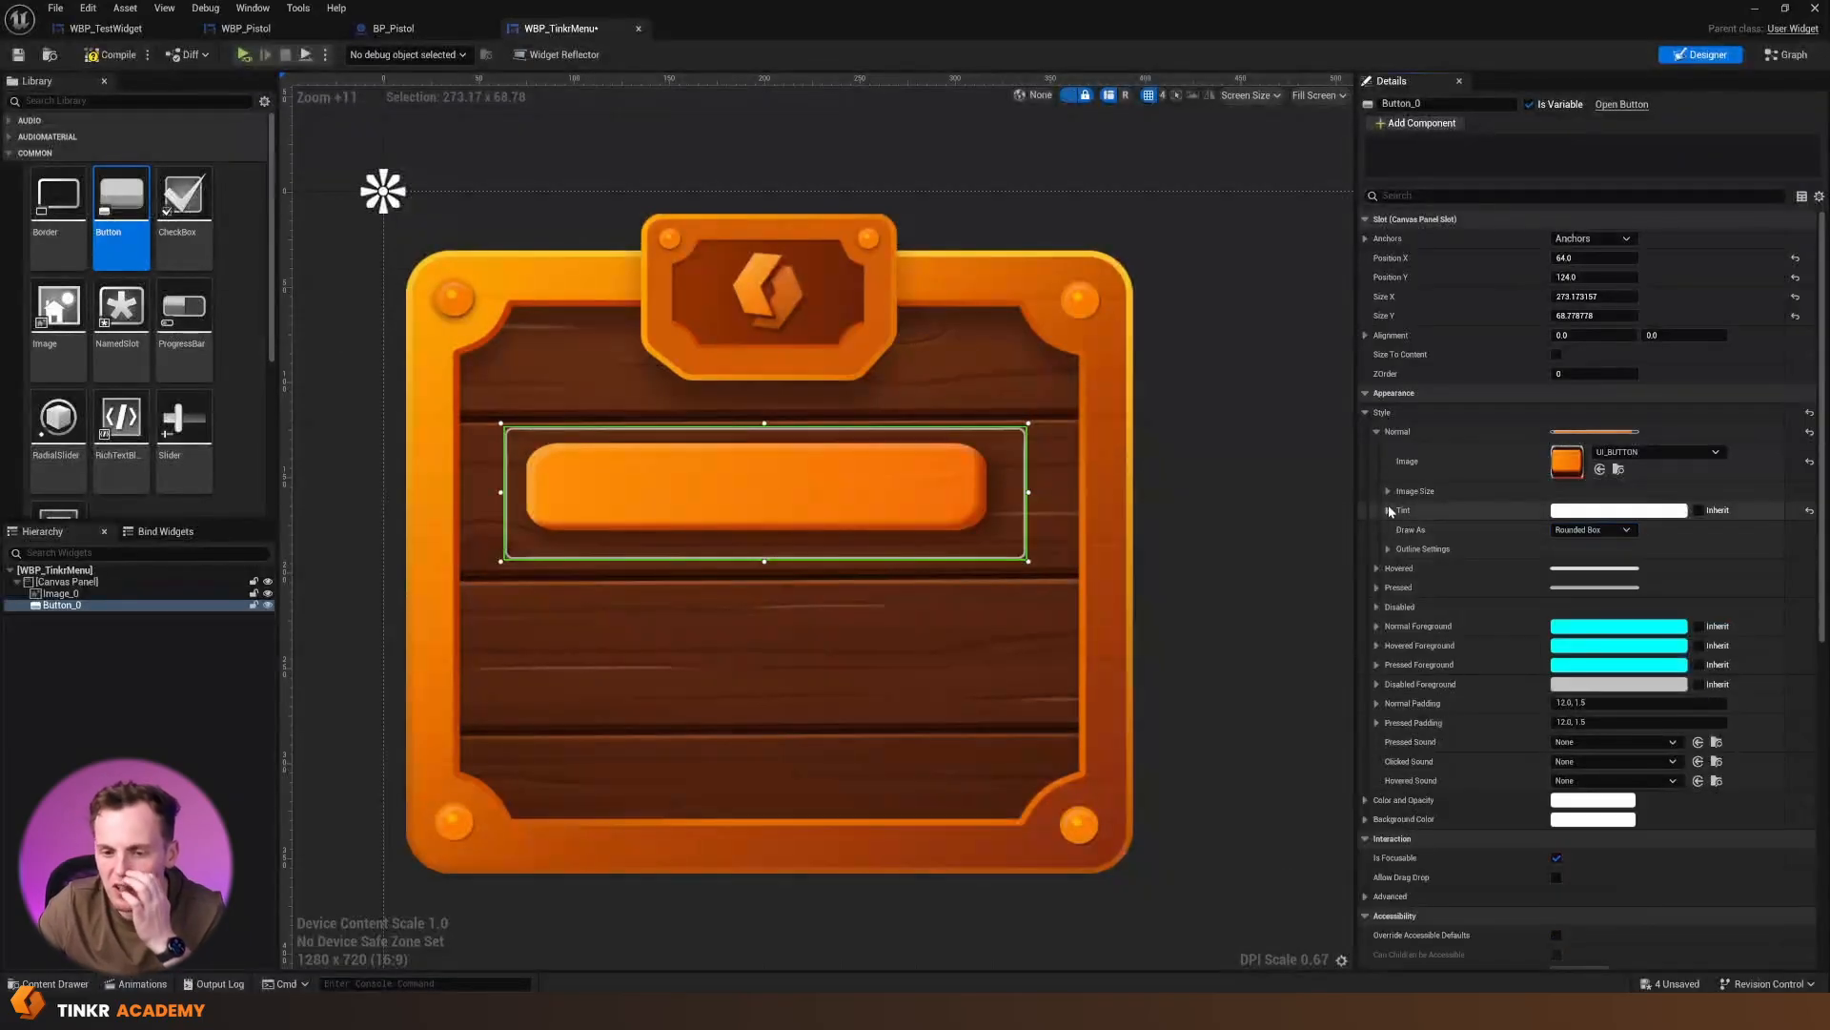
Assign UI_BUTTON as the button's Hovered and Pressed images and enlarge the button to about 286 by 77
click(1377, 568)
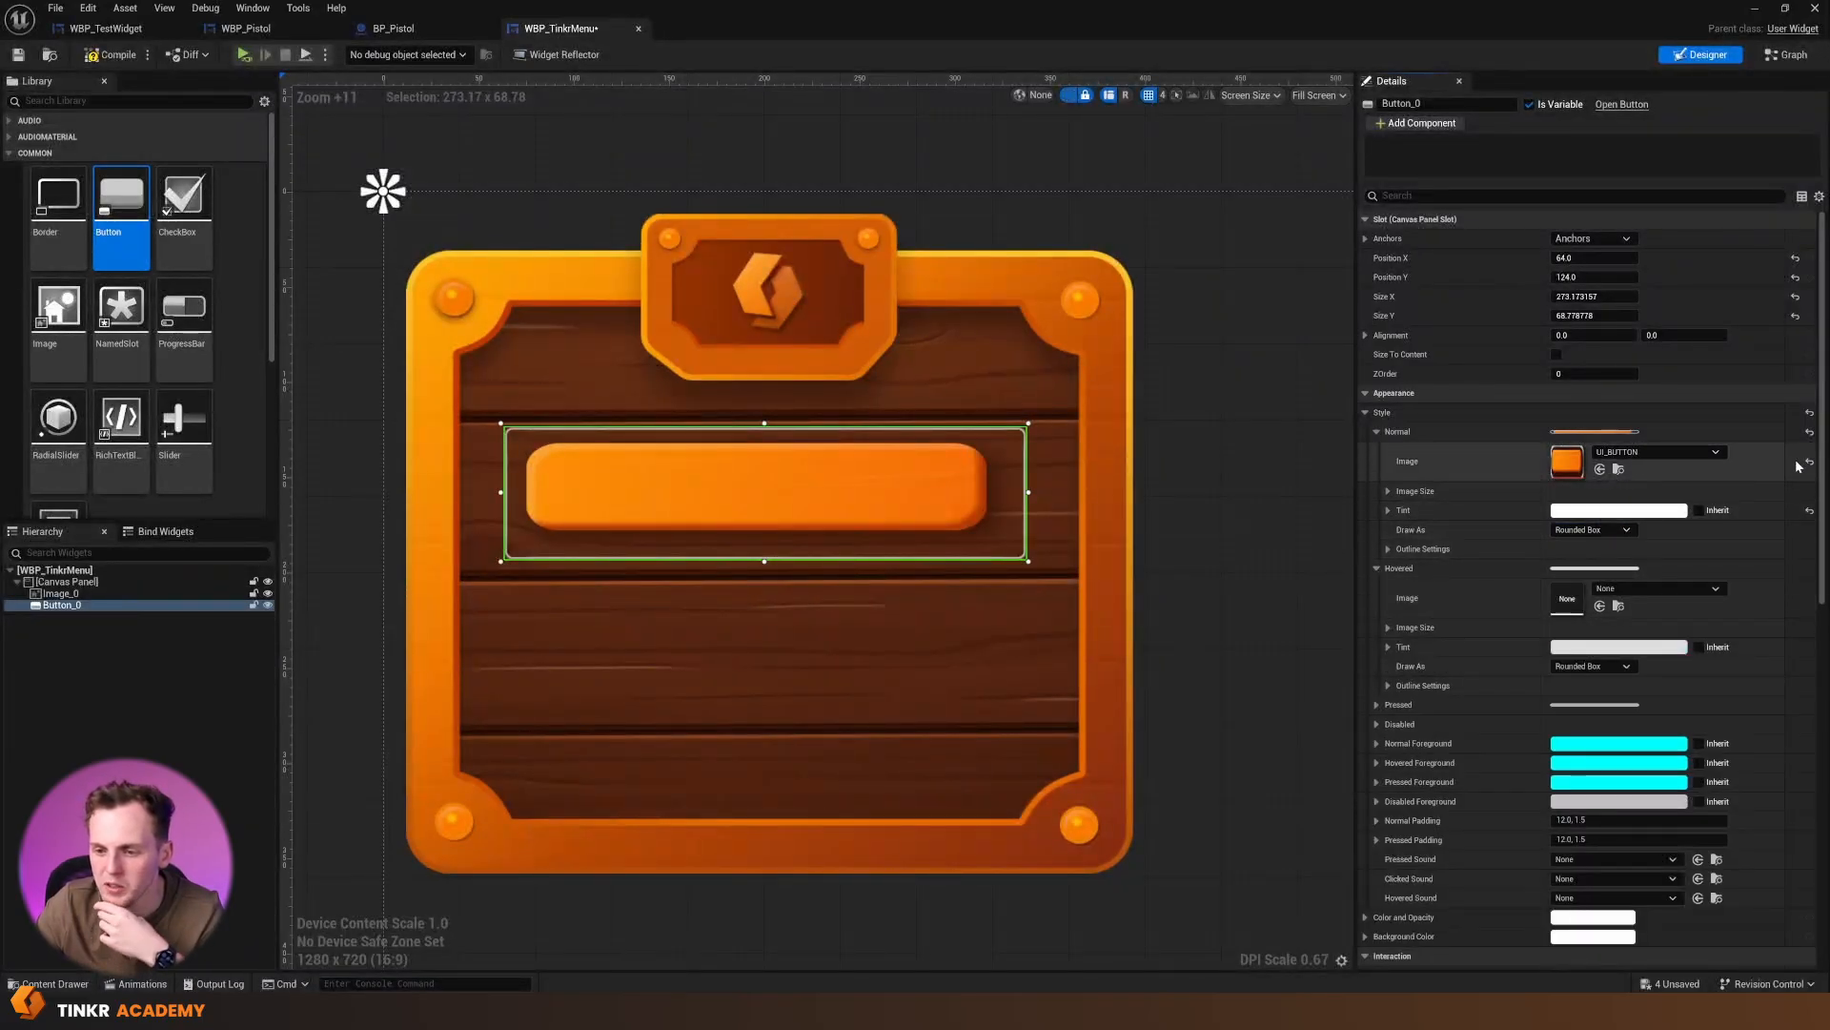
click(1618, 470)
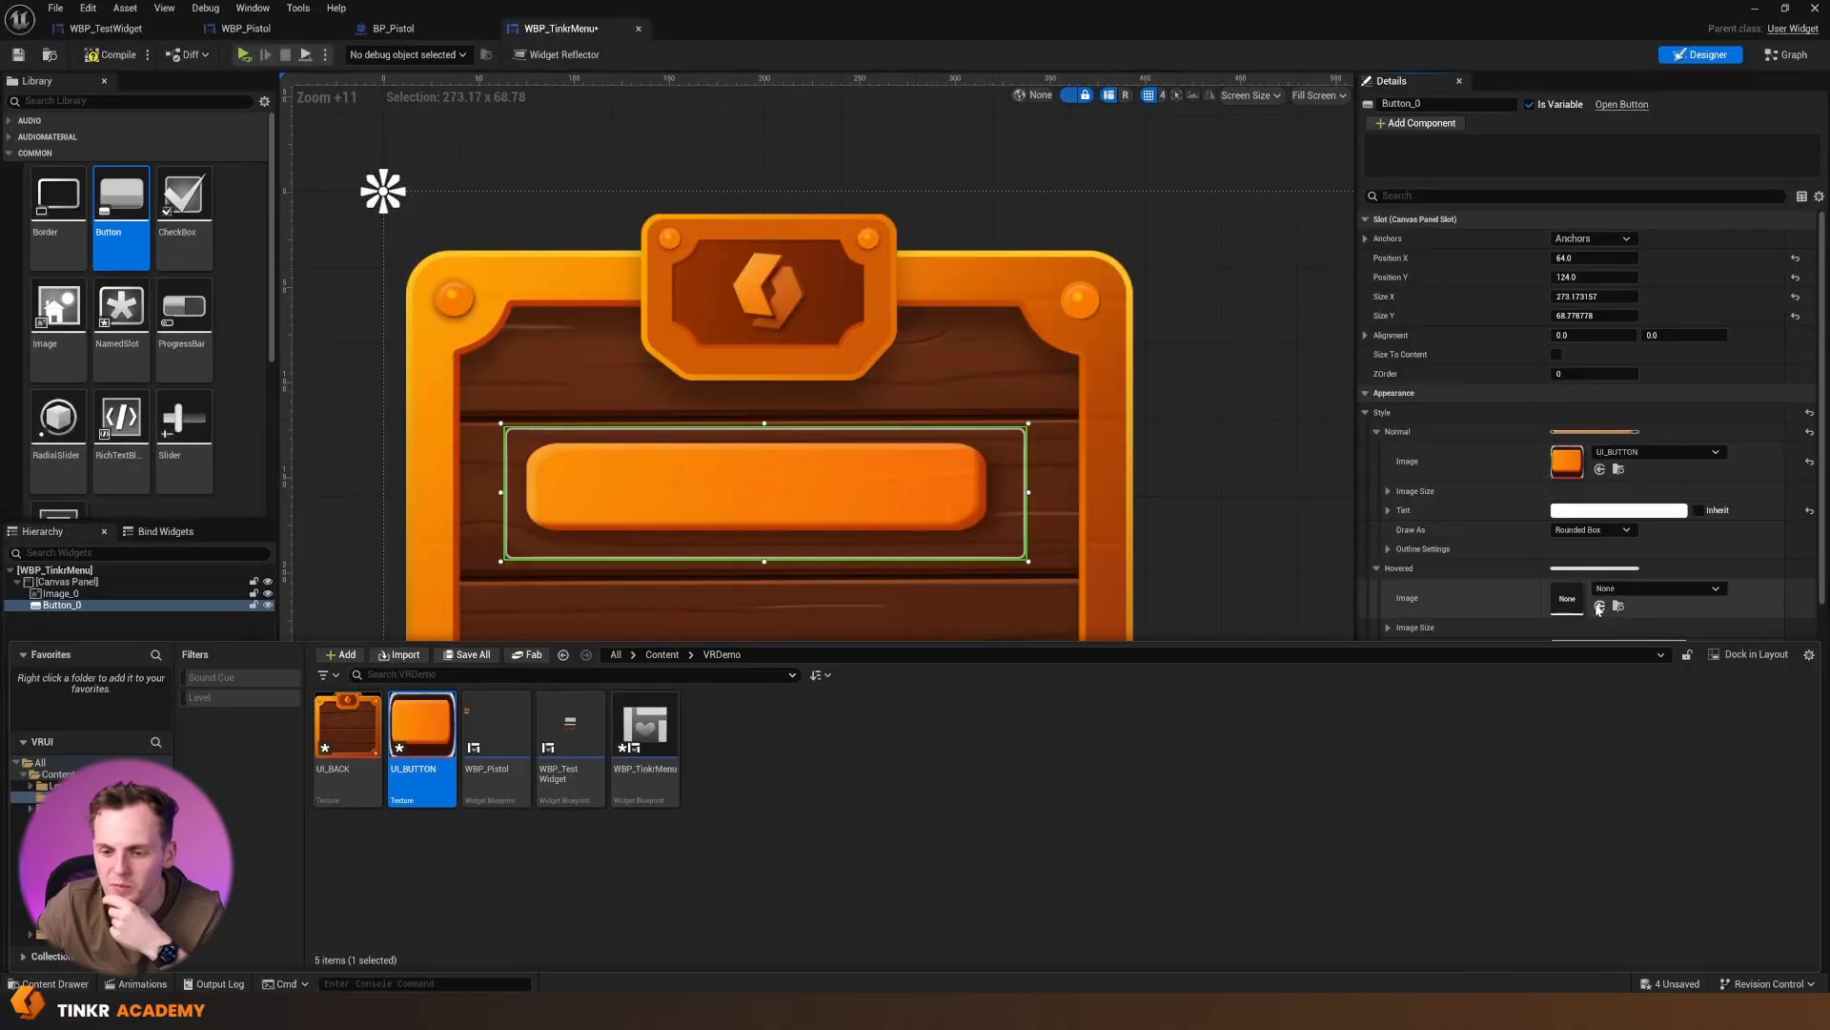
click(1600, 607)
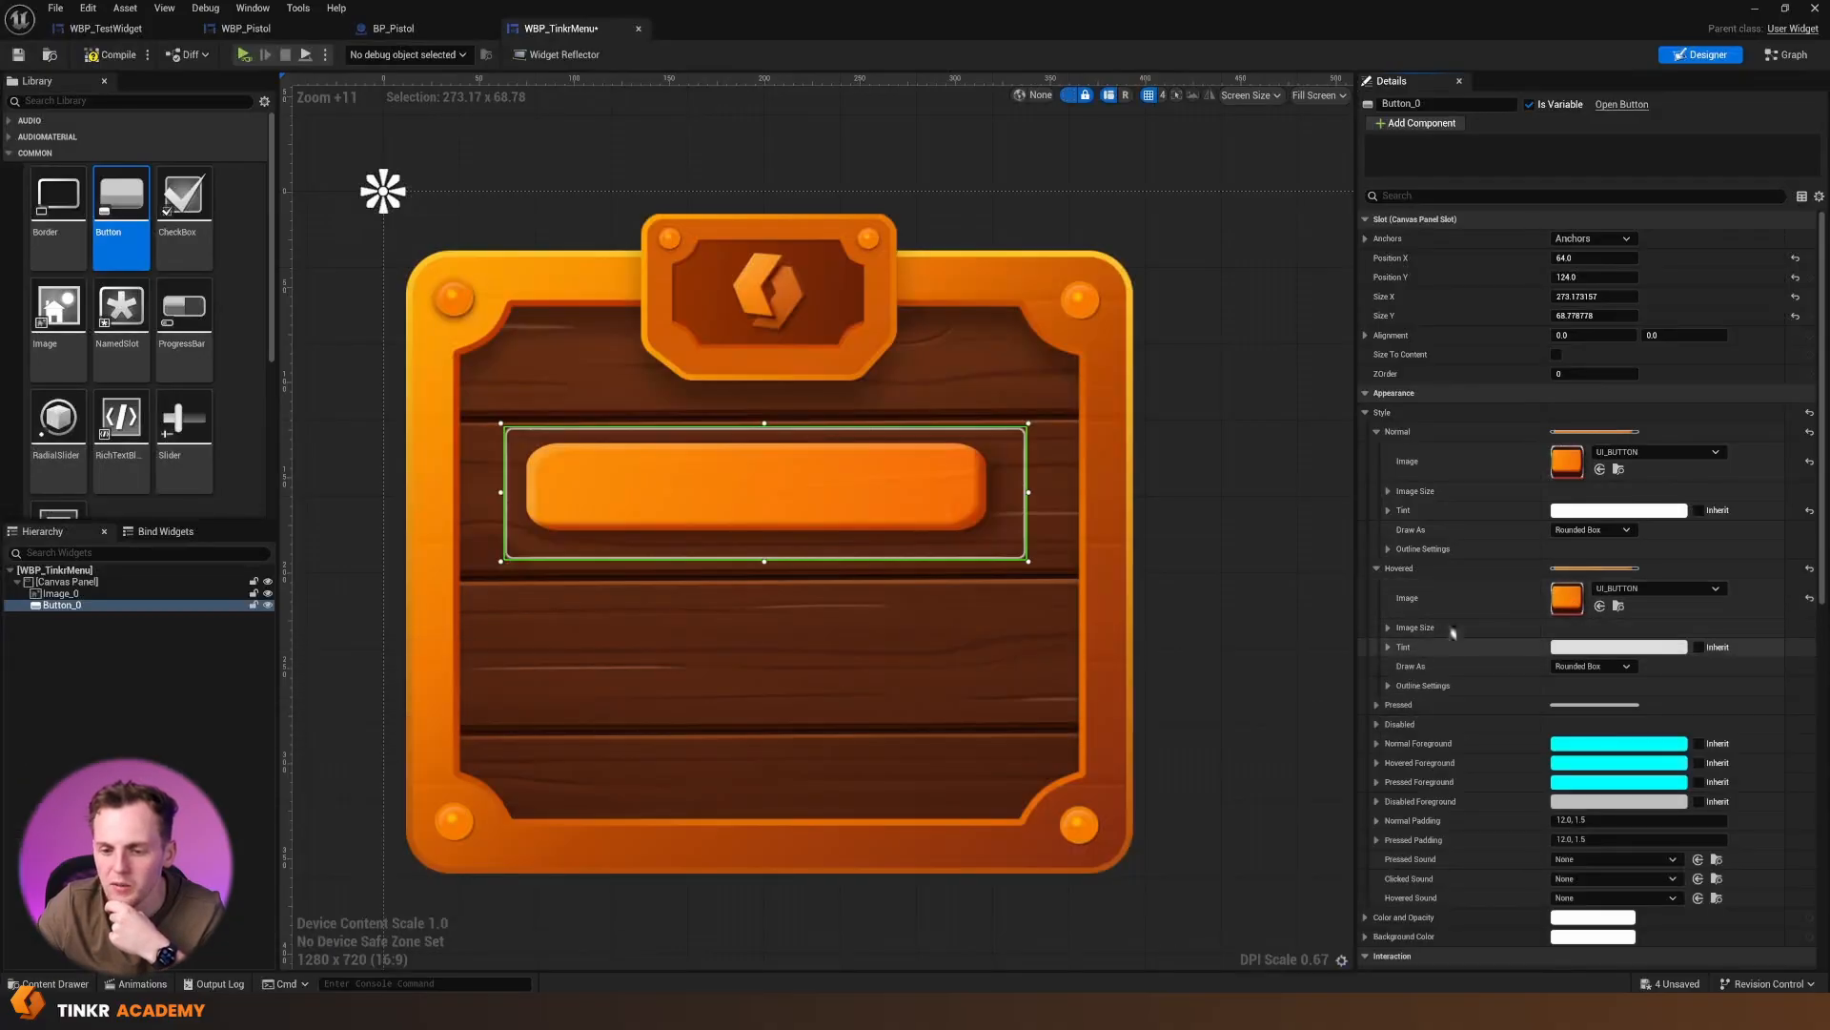
click(1377, 568)
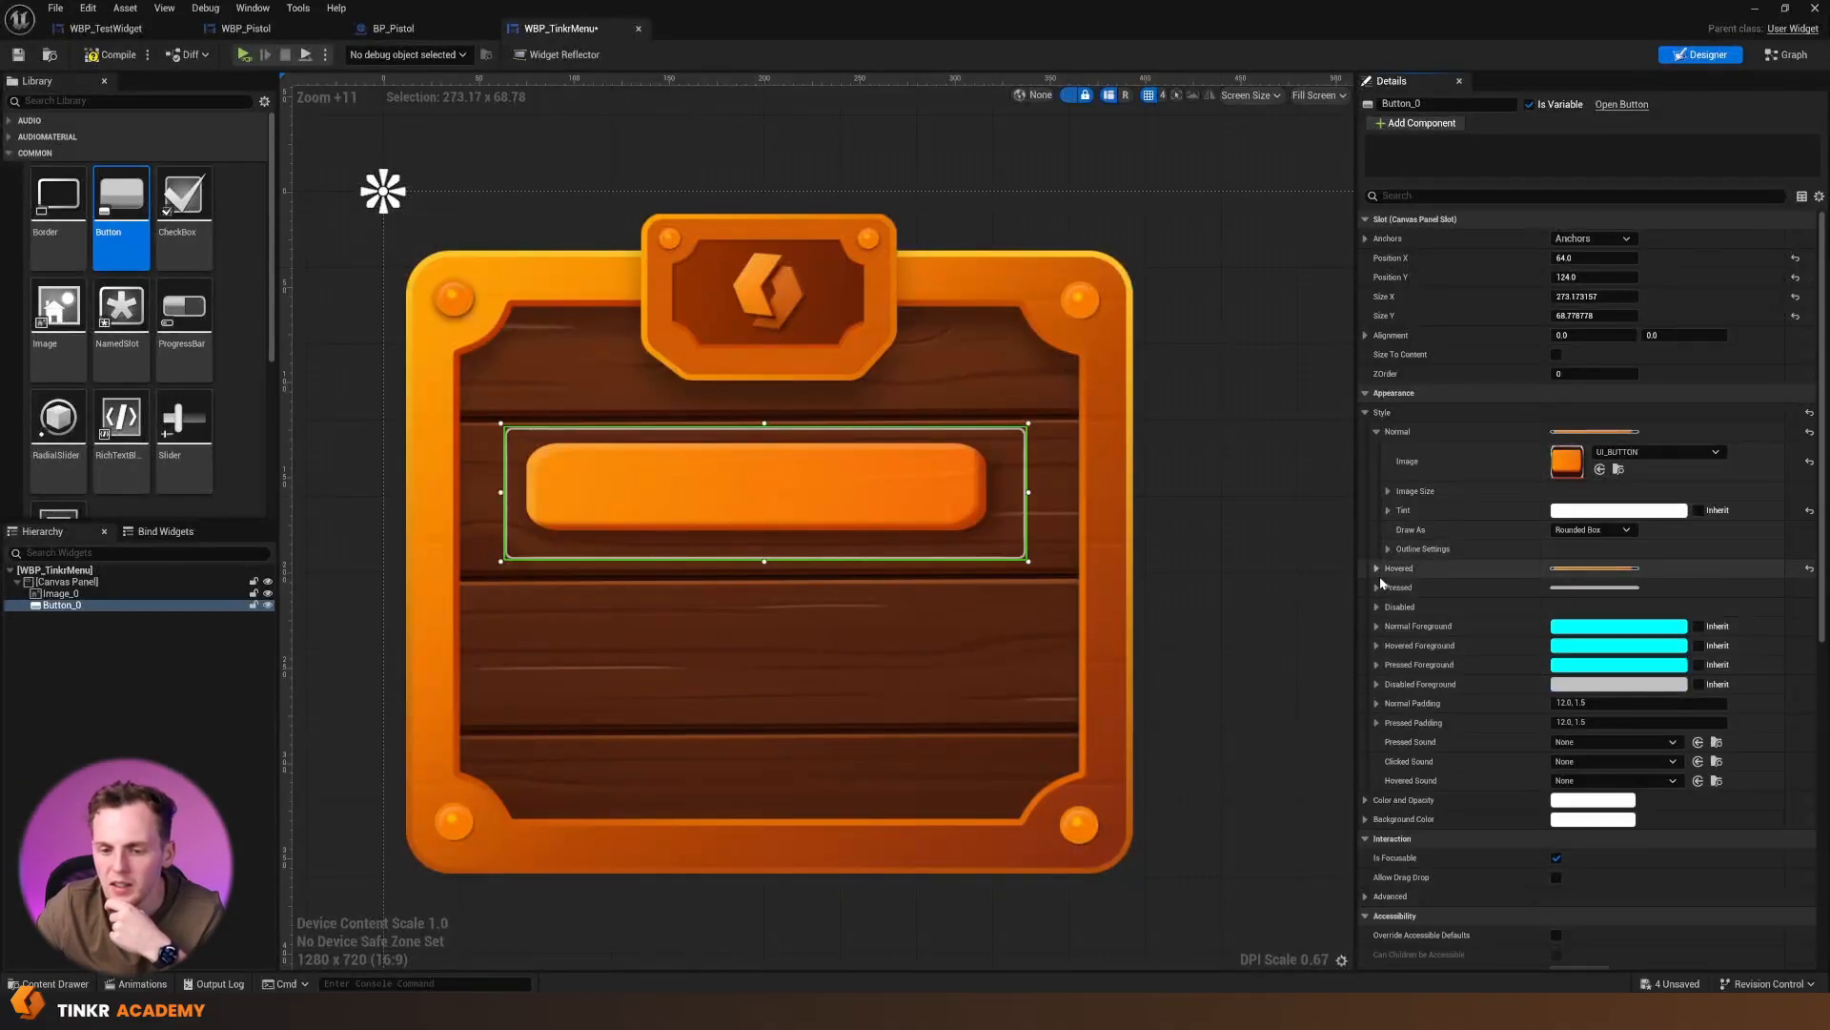
click(1377, 587)
click(1600, 624)
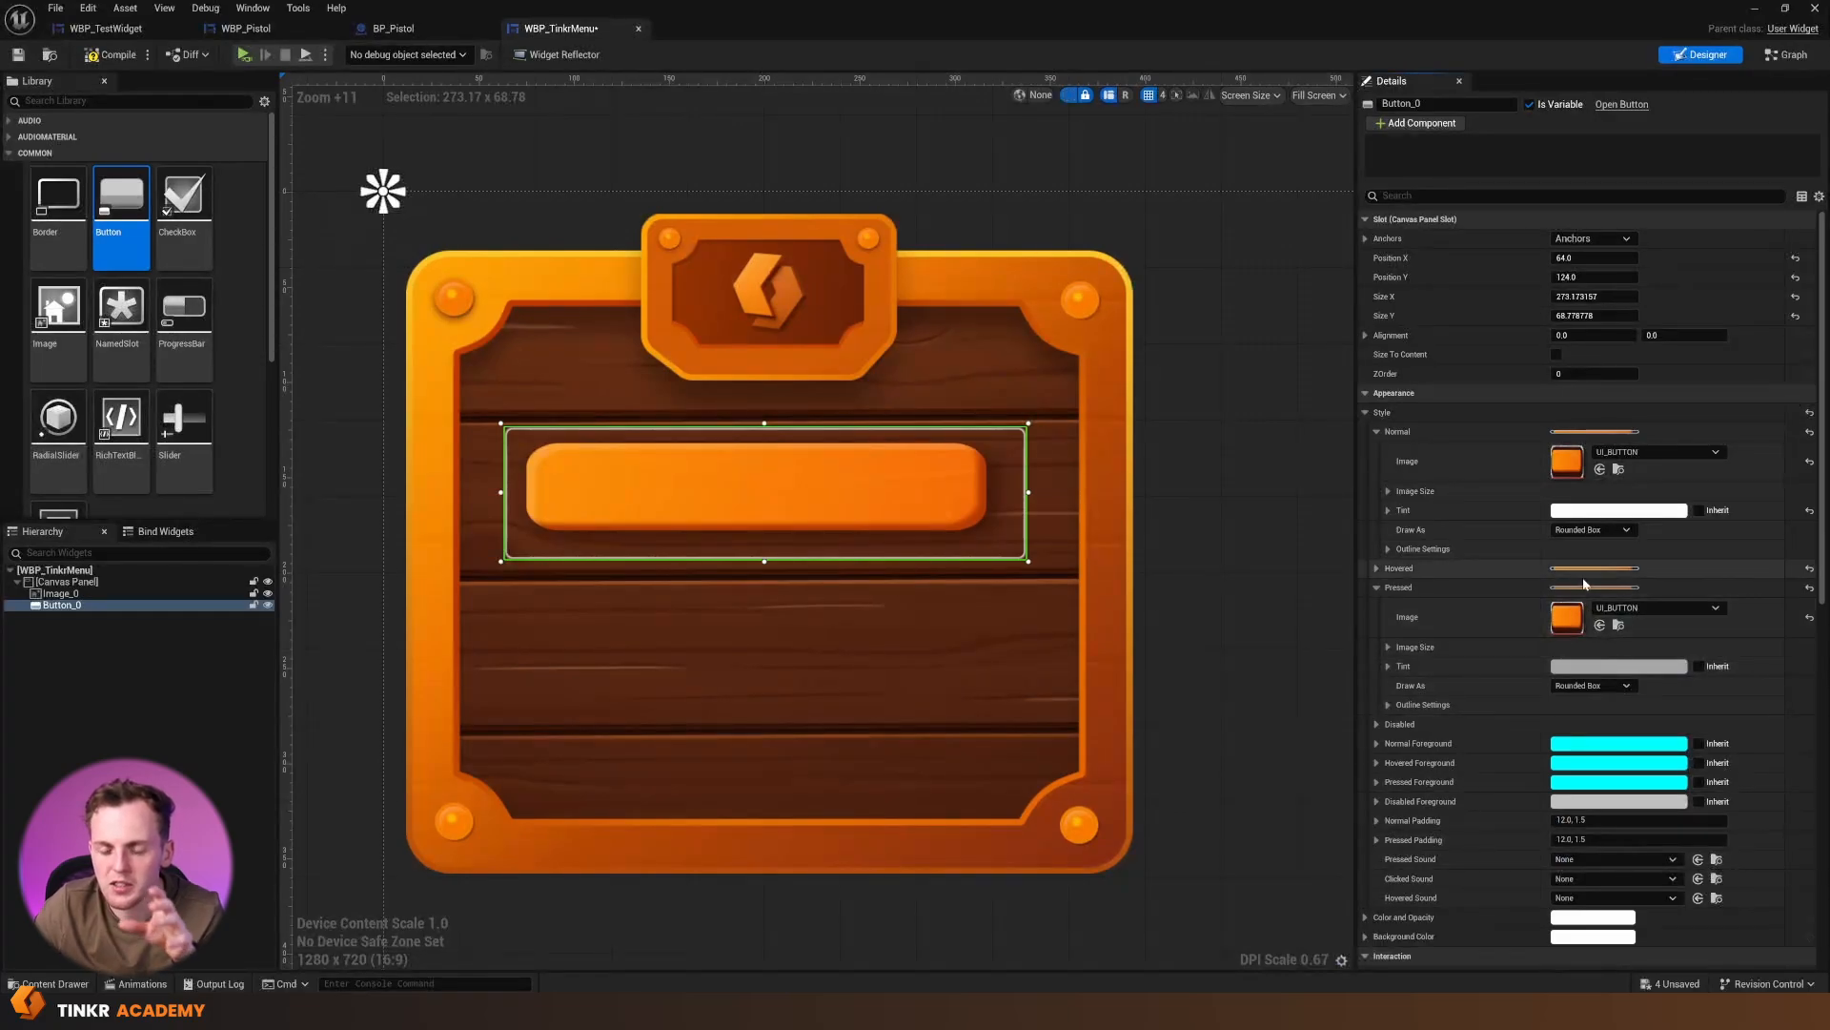
mouse_move(1029, 561)
mouse_down()
mouse_move(1070, 592)
mouse_move(1052, 577)
mouse_up()
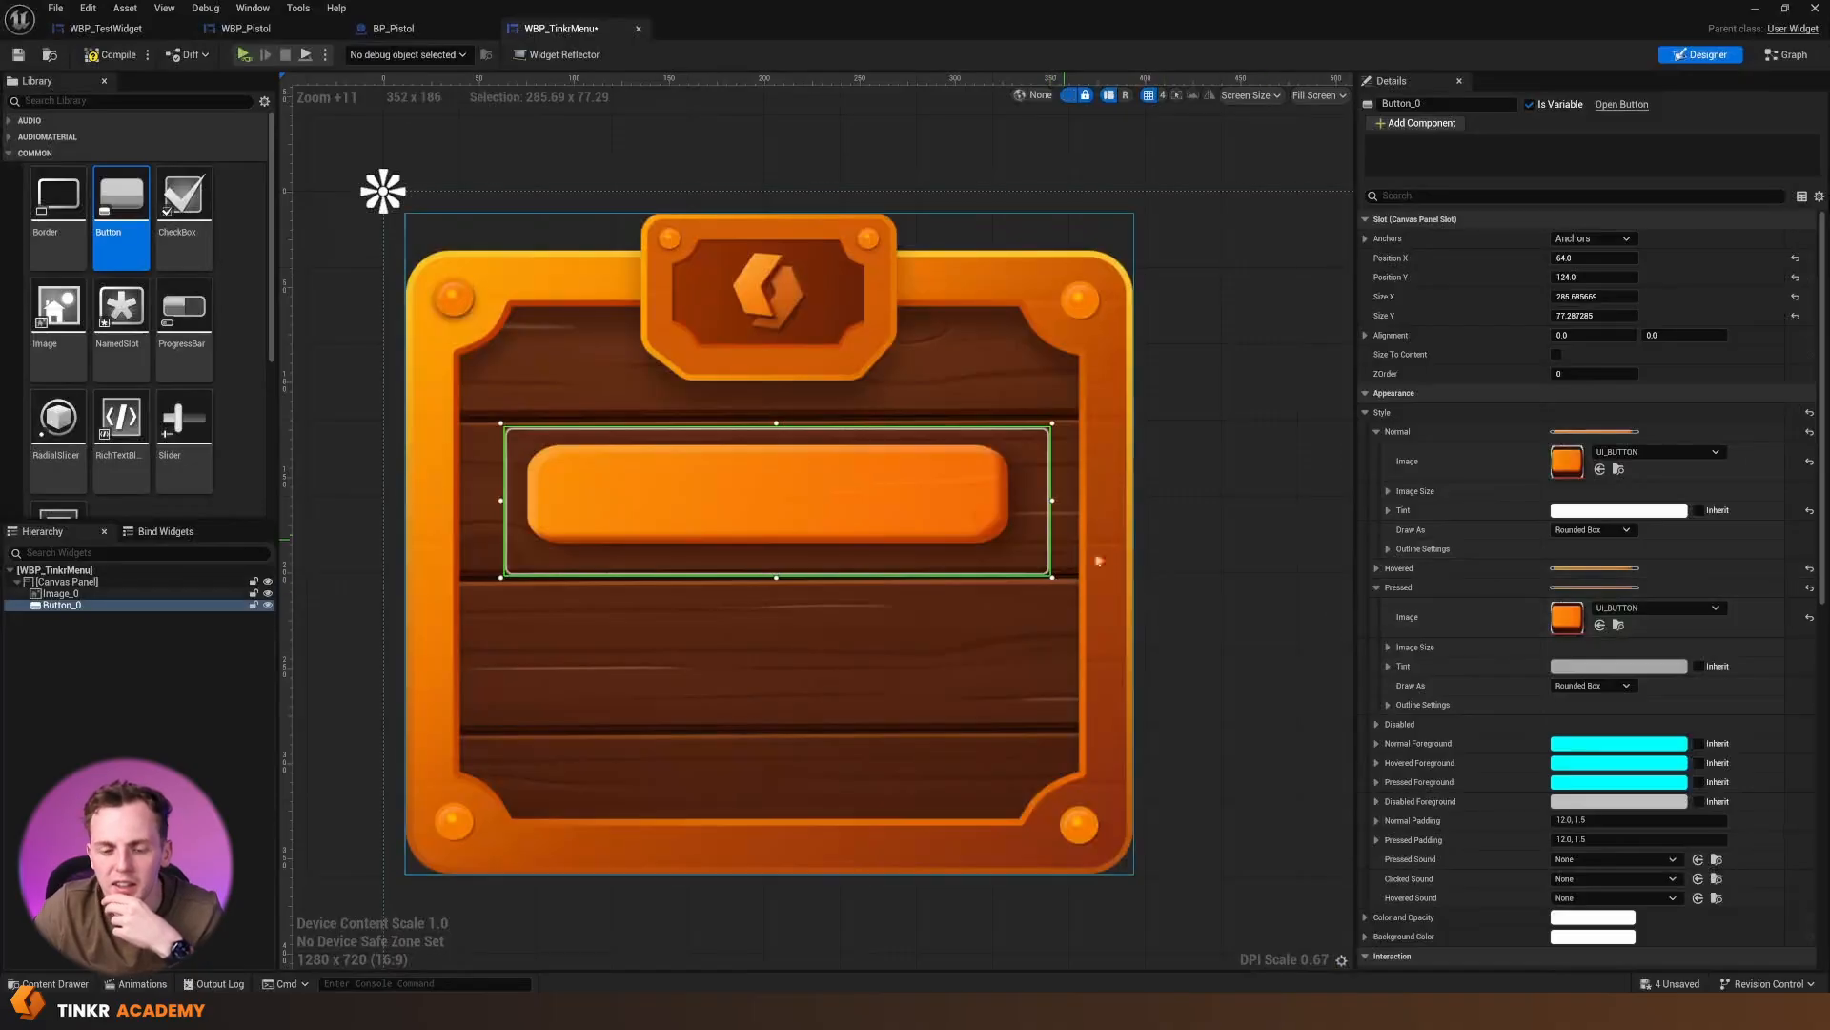
Enlarge the button on the wooden panel to about 290 by 87 and move it to position 72, 120
drag(844, 503, 832, 503)
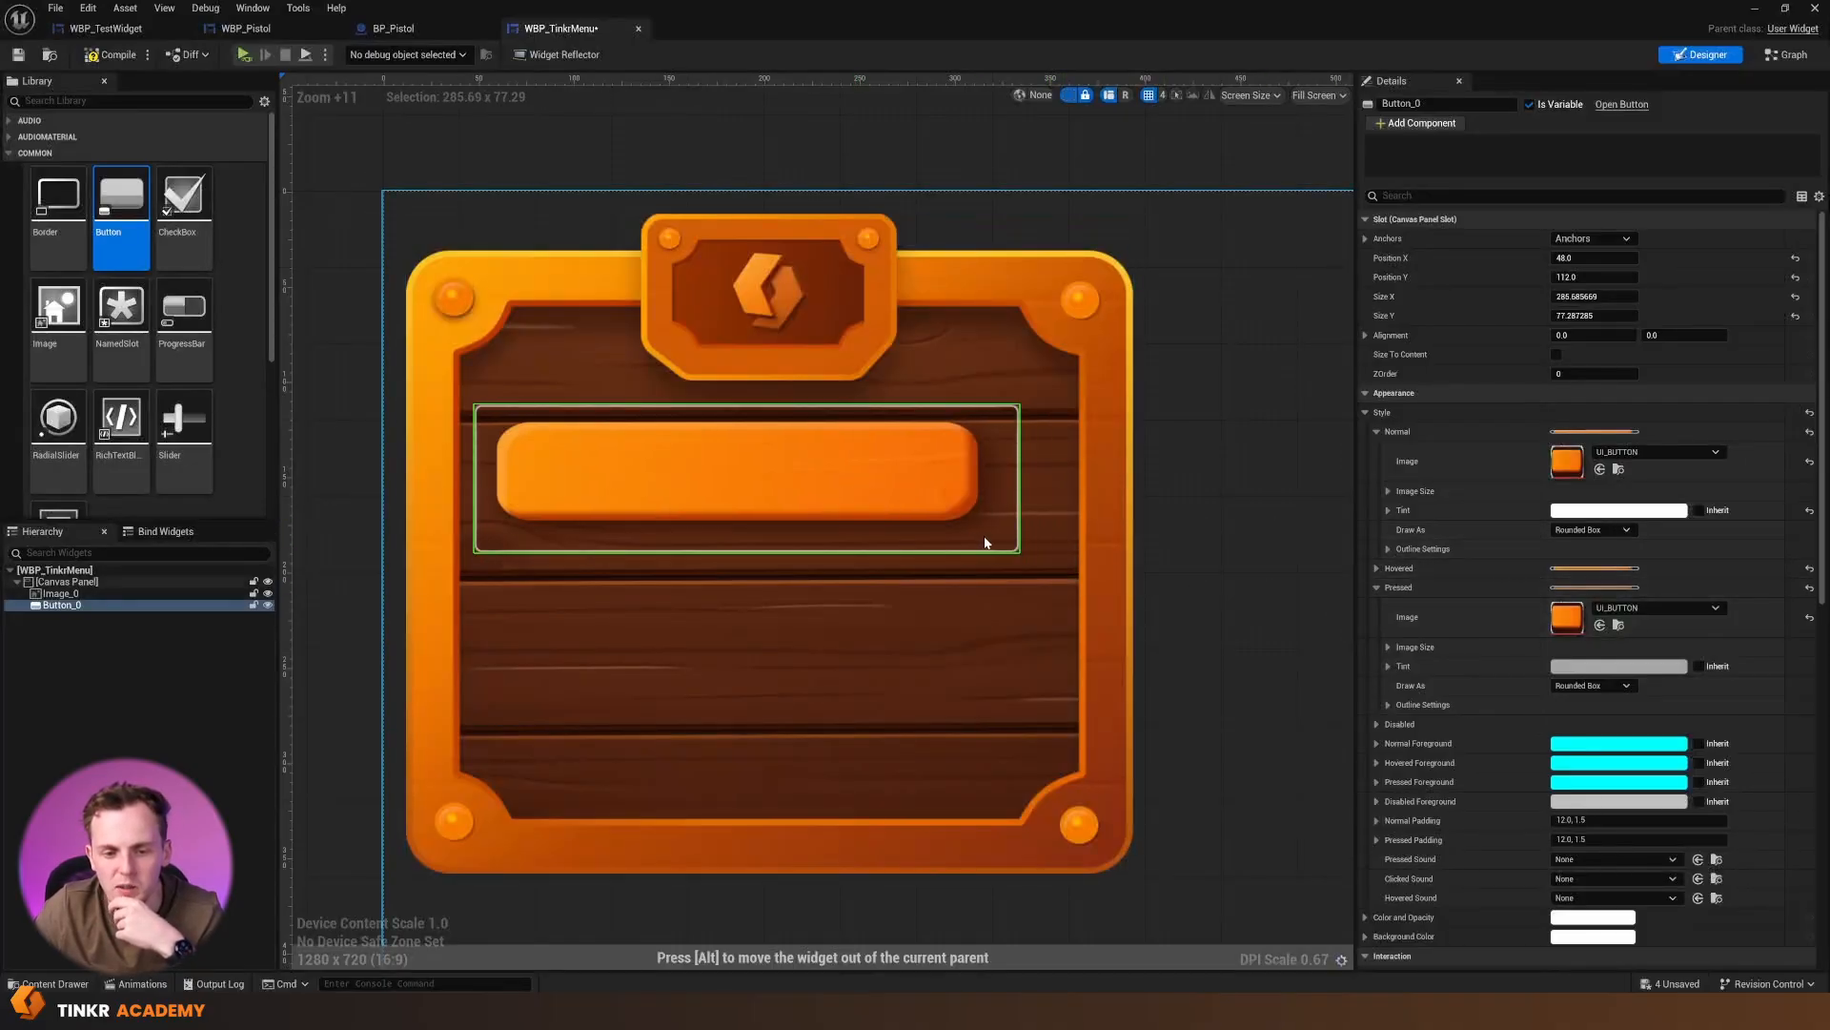
mouse_move(1029, 563)
mouse_down()
mouse_move(1060, 595)
mouse_move(1032, 572)
mouse_up()
drag(911, 495, 948, 512)
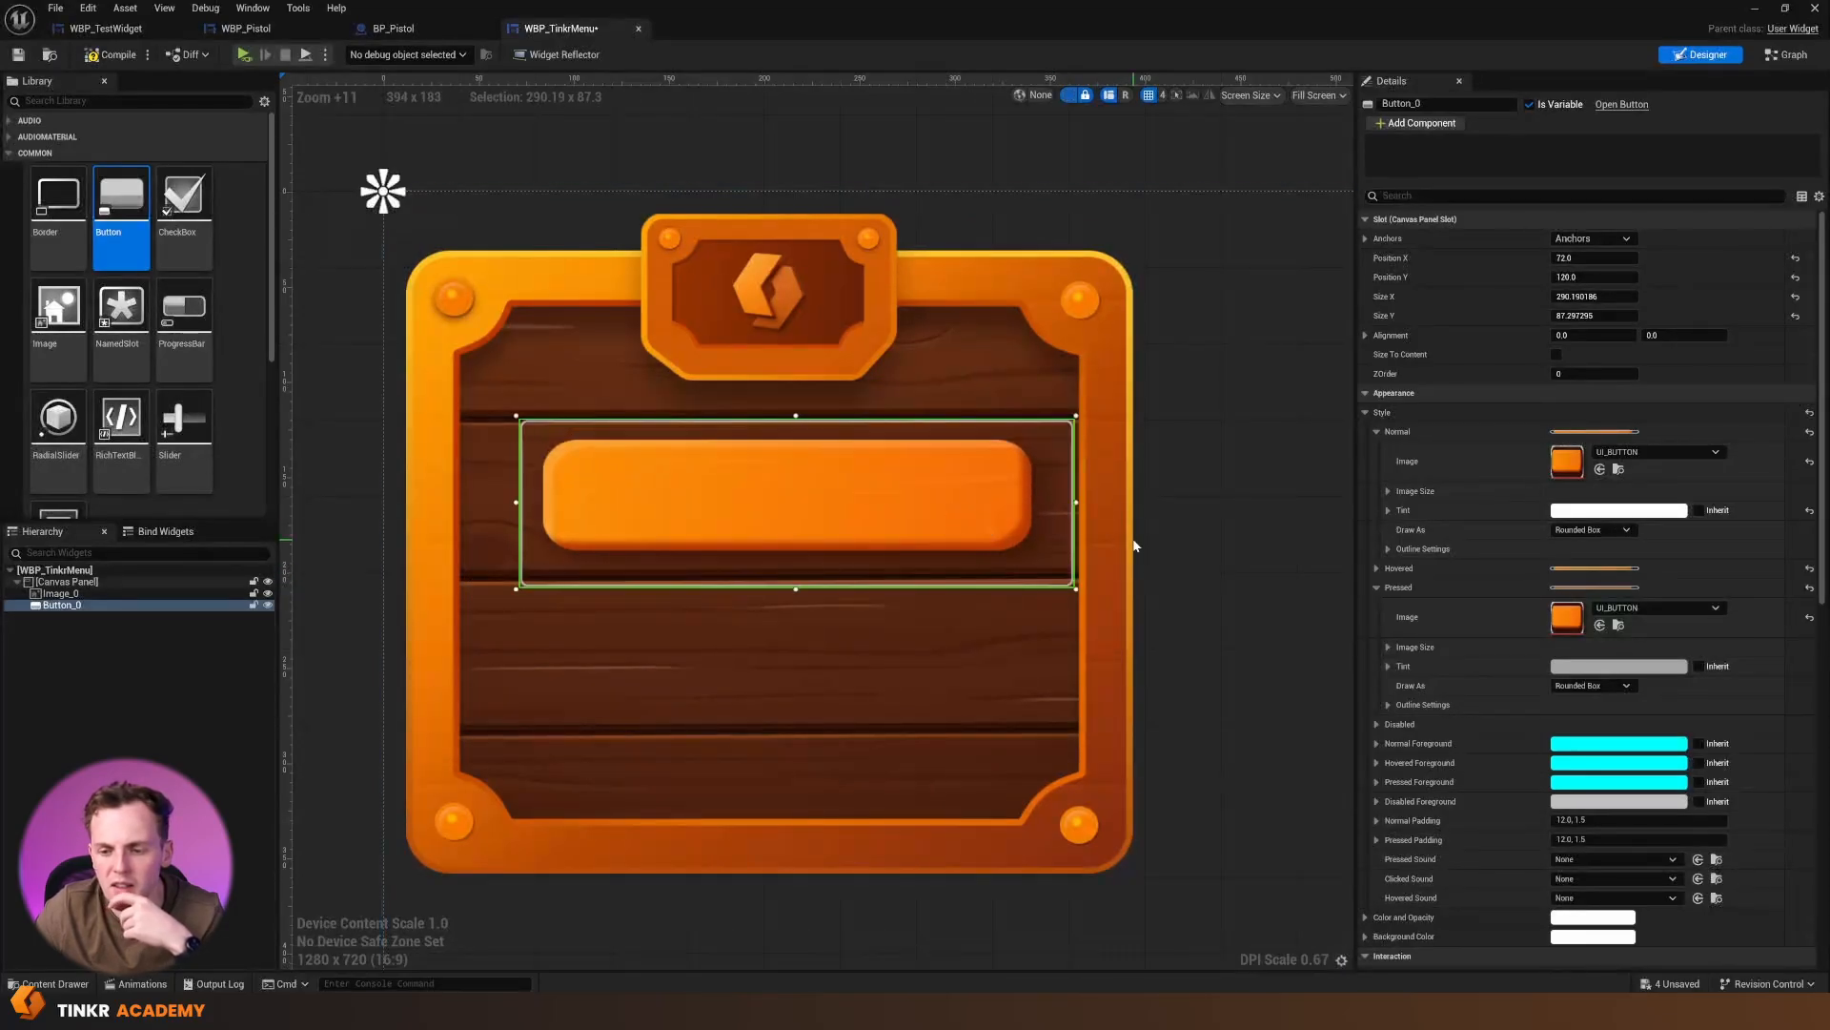
Set the button's Normal Draw As option to Image and move the button to position 64, 120
click(1618, 530)
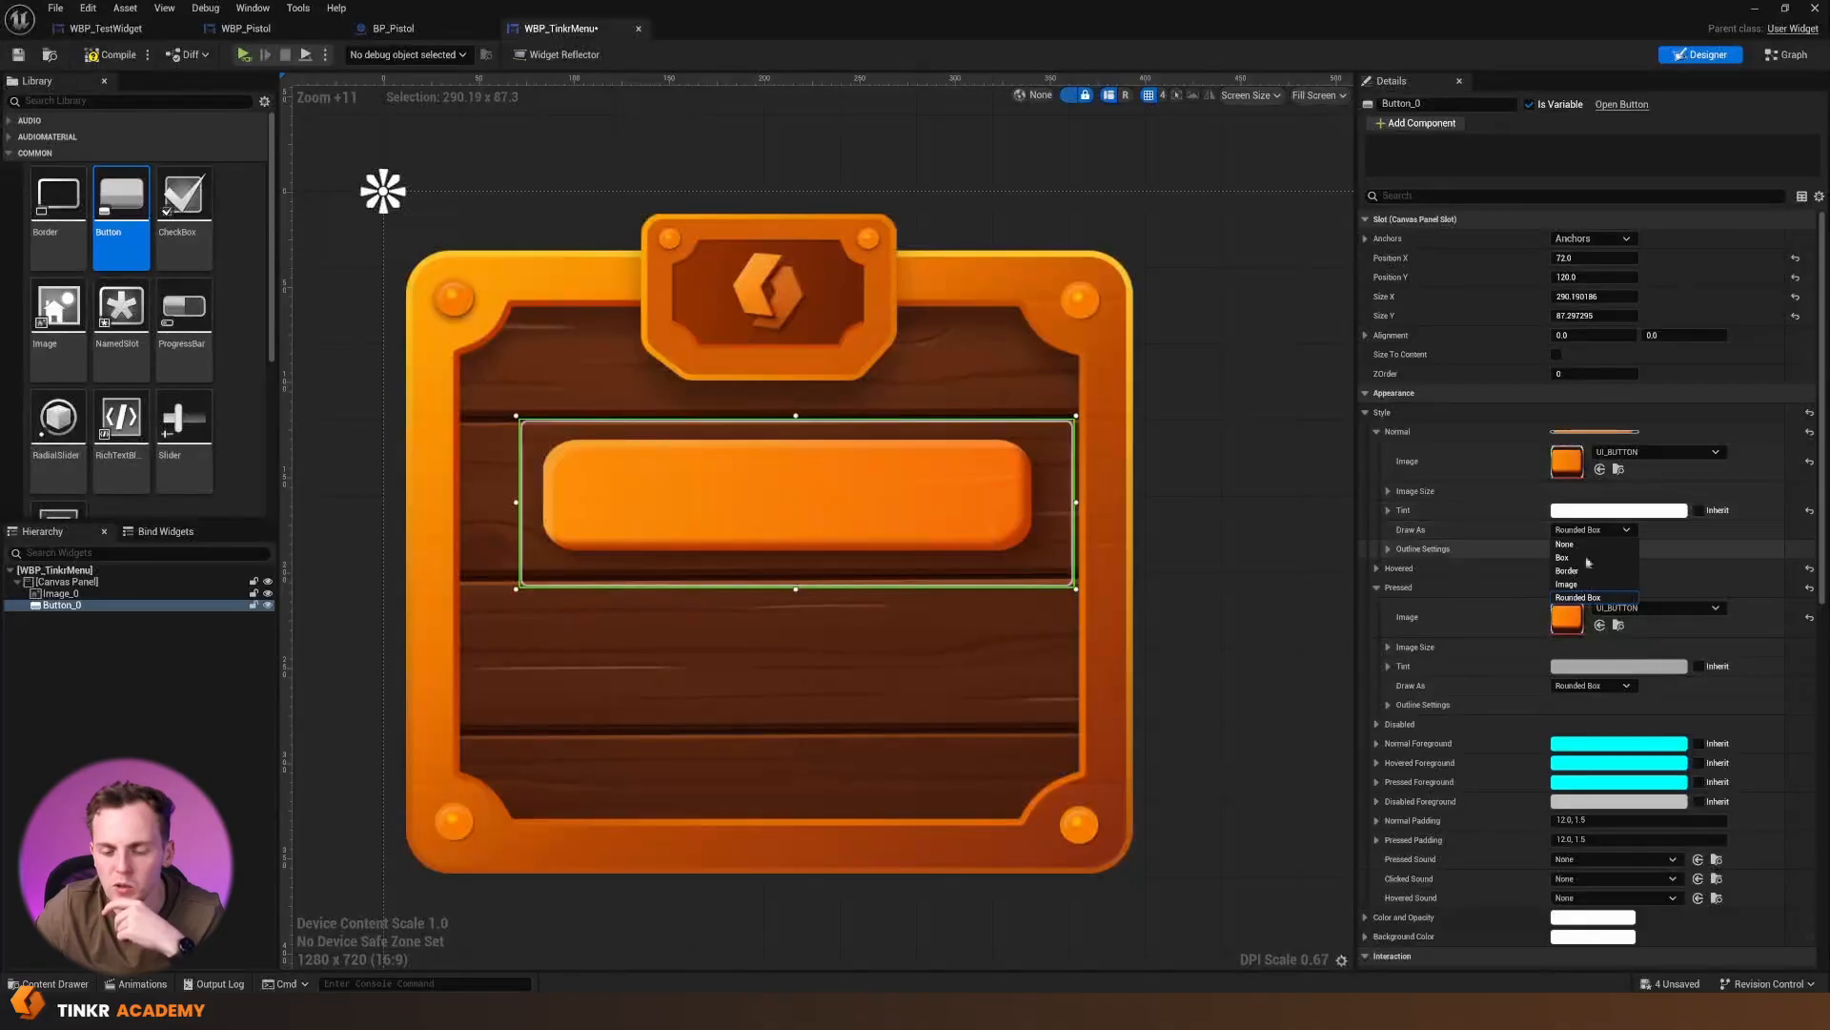
click(1608, 585)
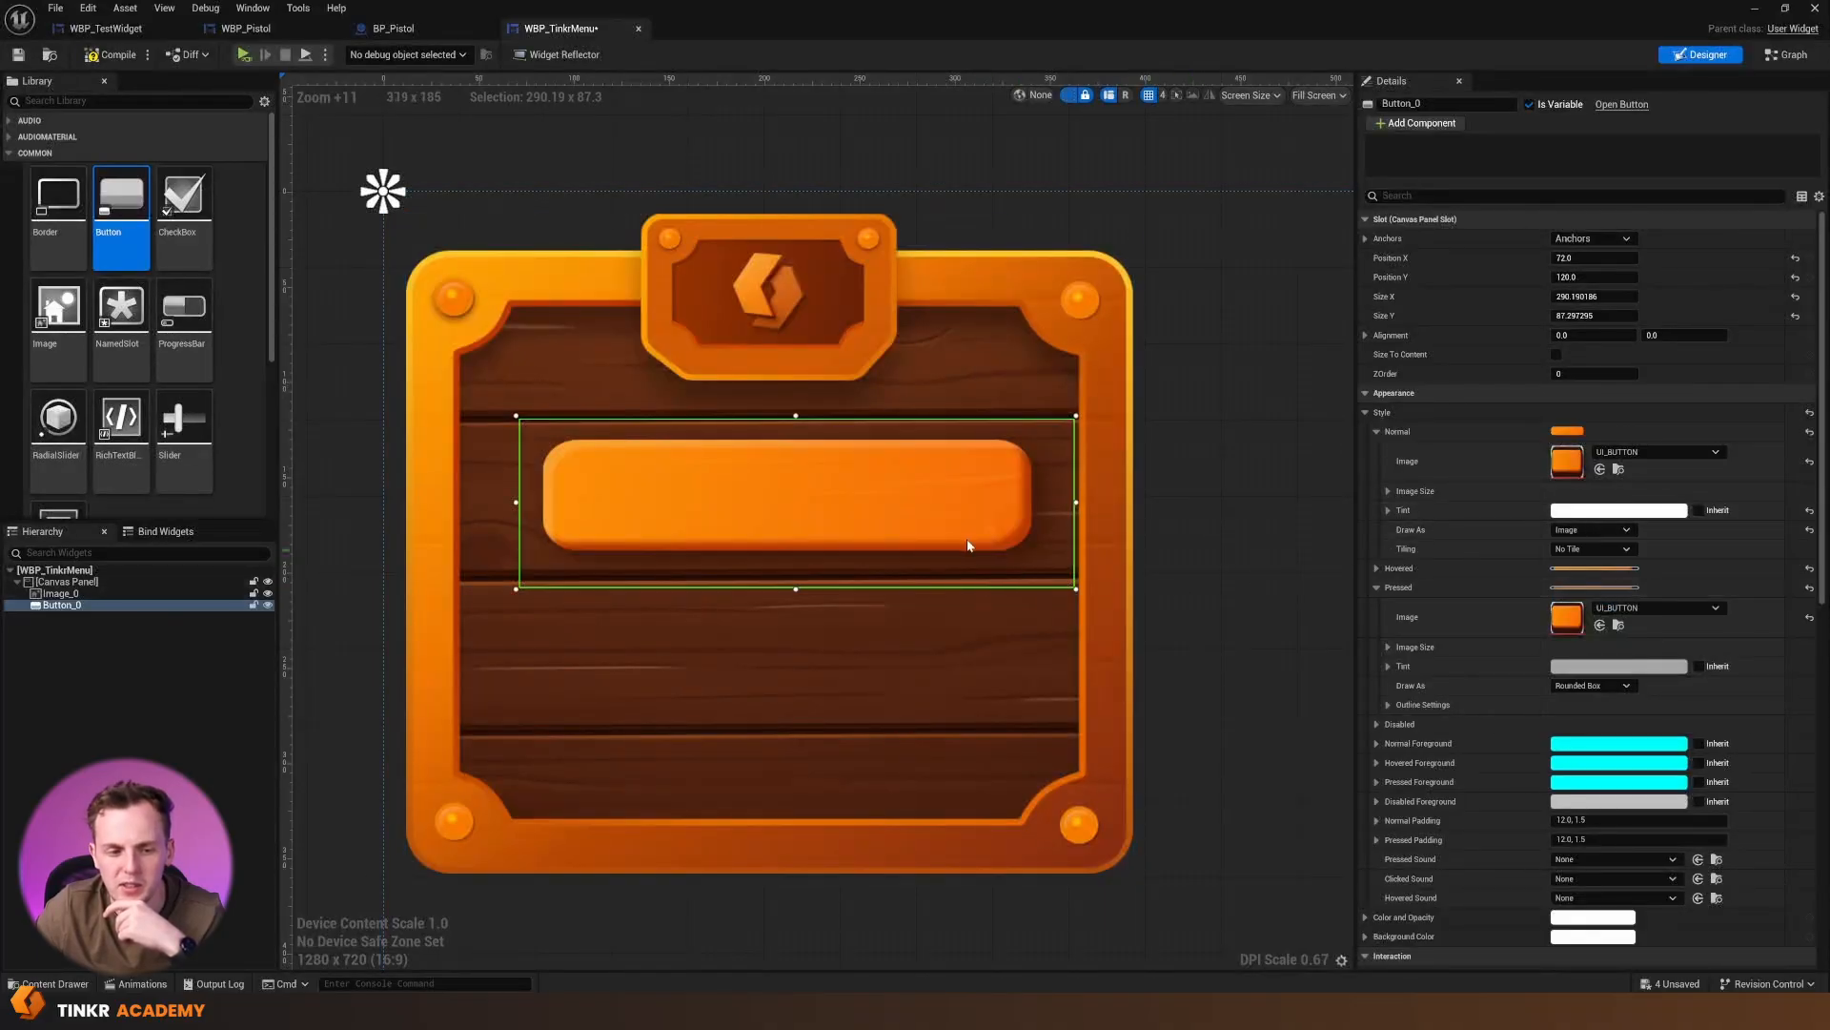
mouse_move(970, 544)
mouse_down()
mouse_move(992, 544)
mouse_move(927, 523)
mouse_up()
click(1262, 526)
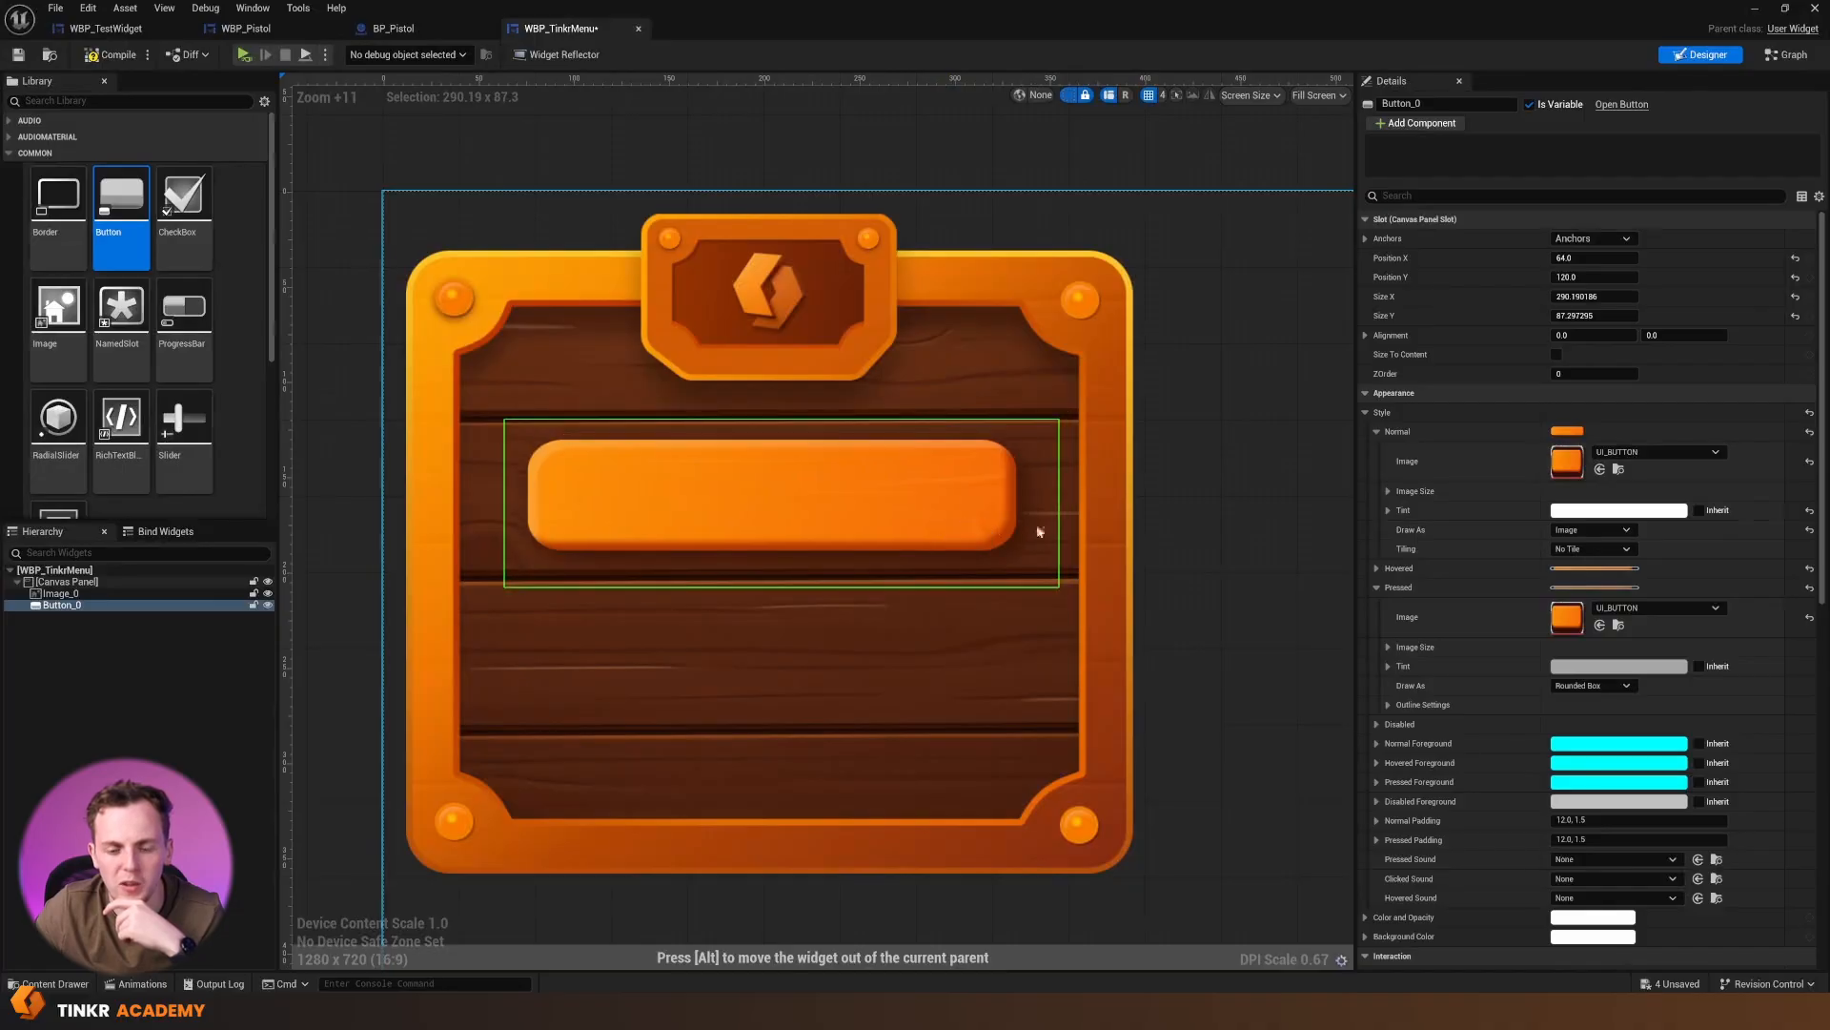
click(1251, 546)
Place a Text Block inside the button and set its right padding to 10 and its bottom padding to 7
click(993, 527)
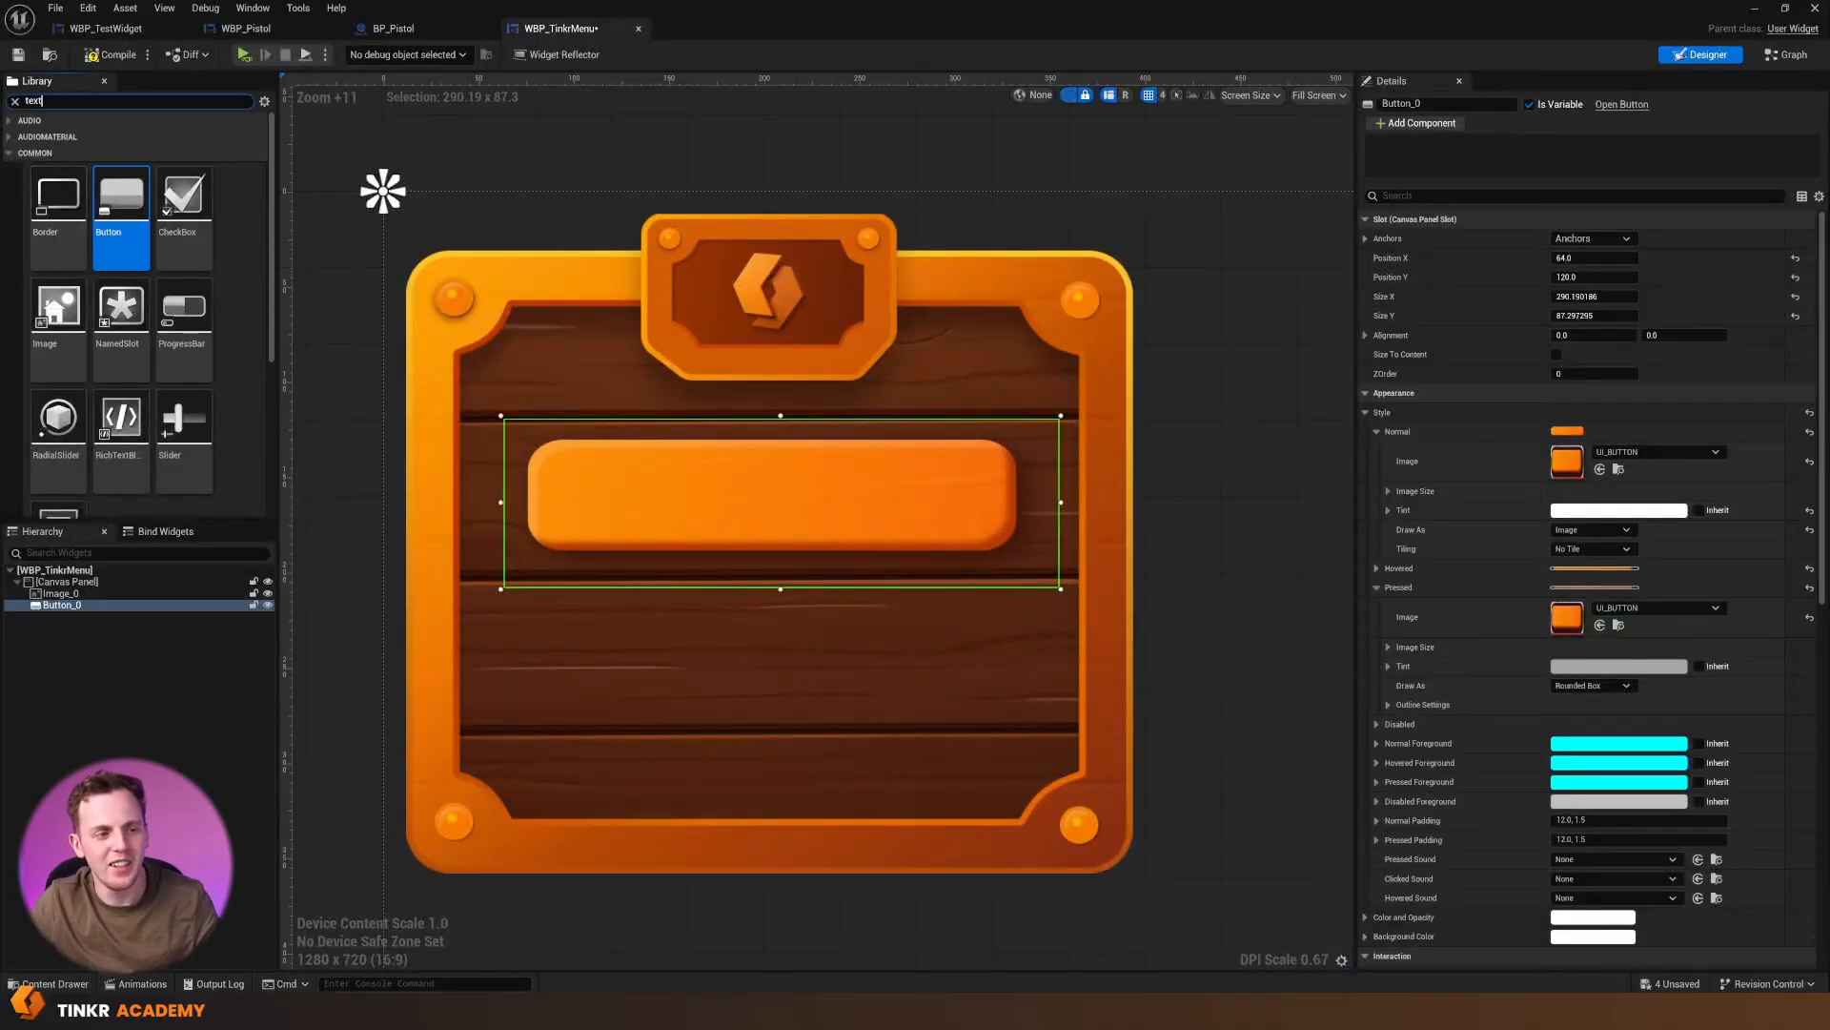
text(text)
drag(121, 176, 677, 496)
click(738, 648)
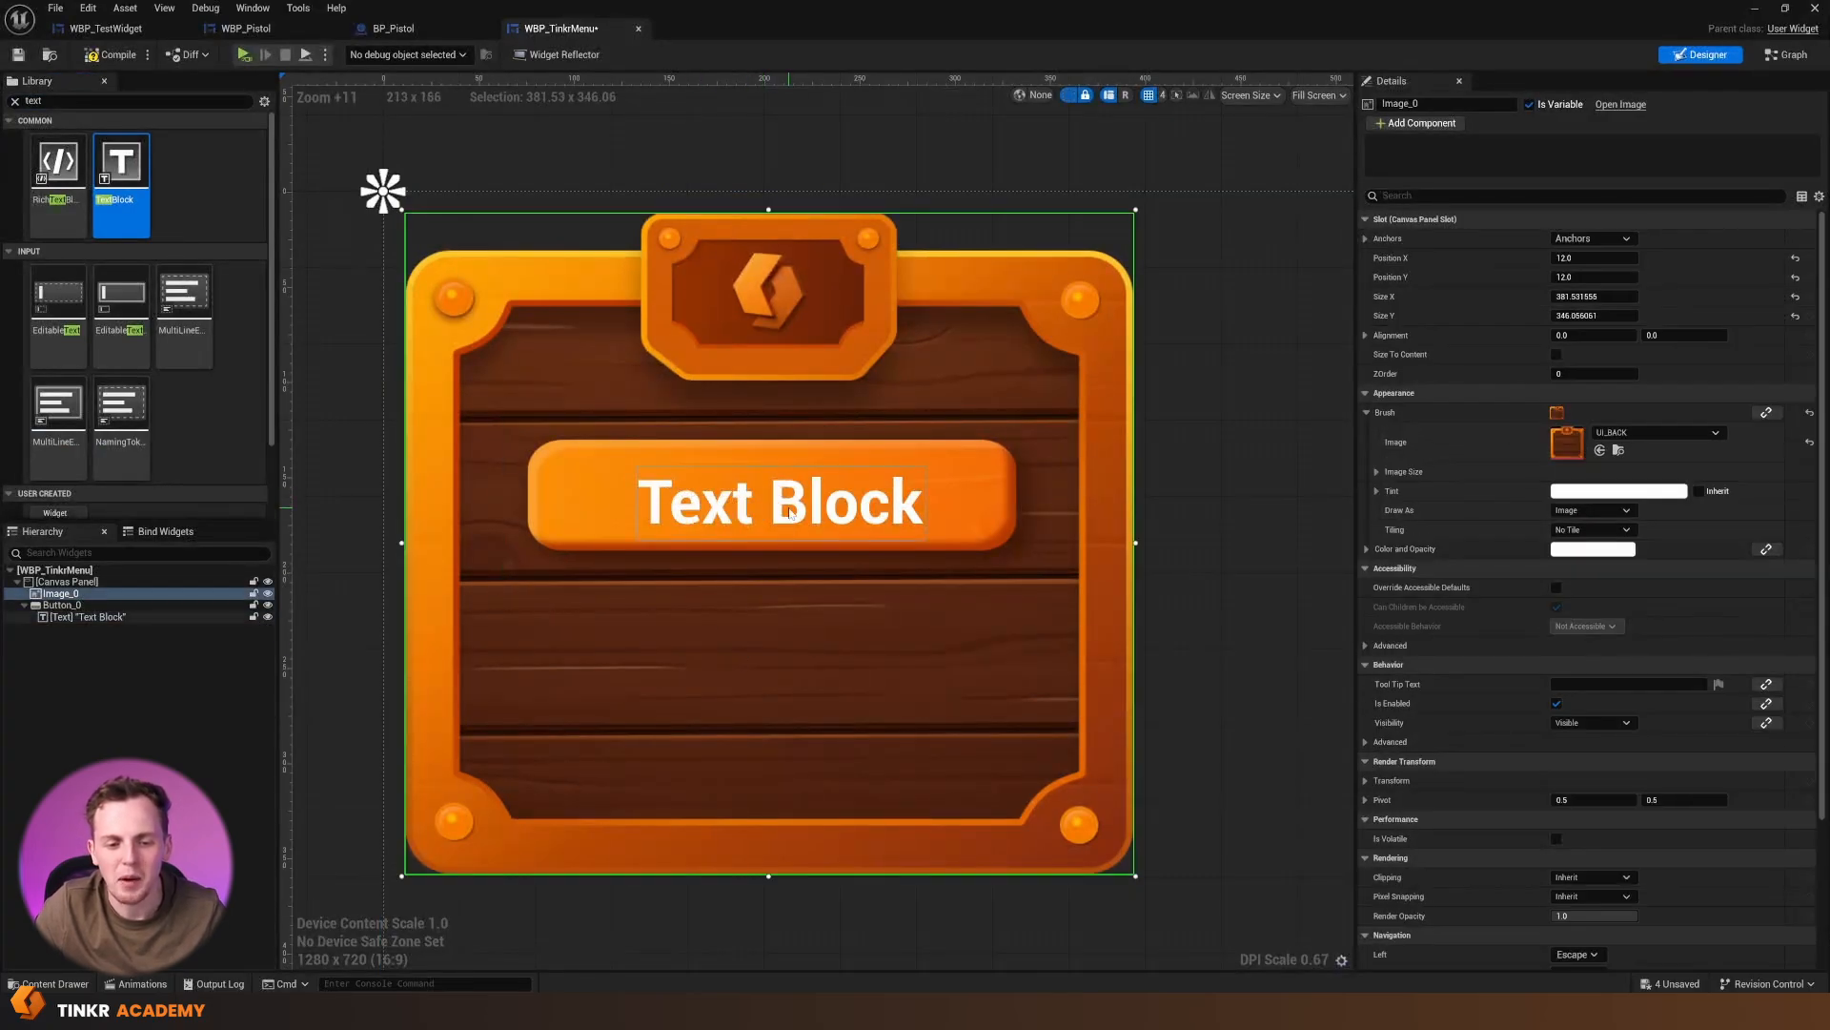
click(777, 510)
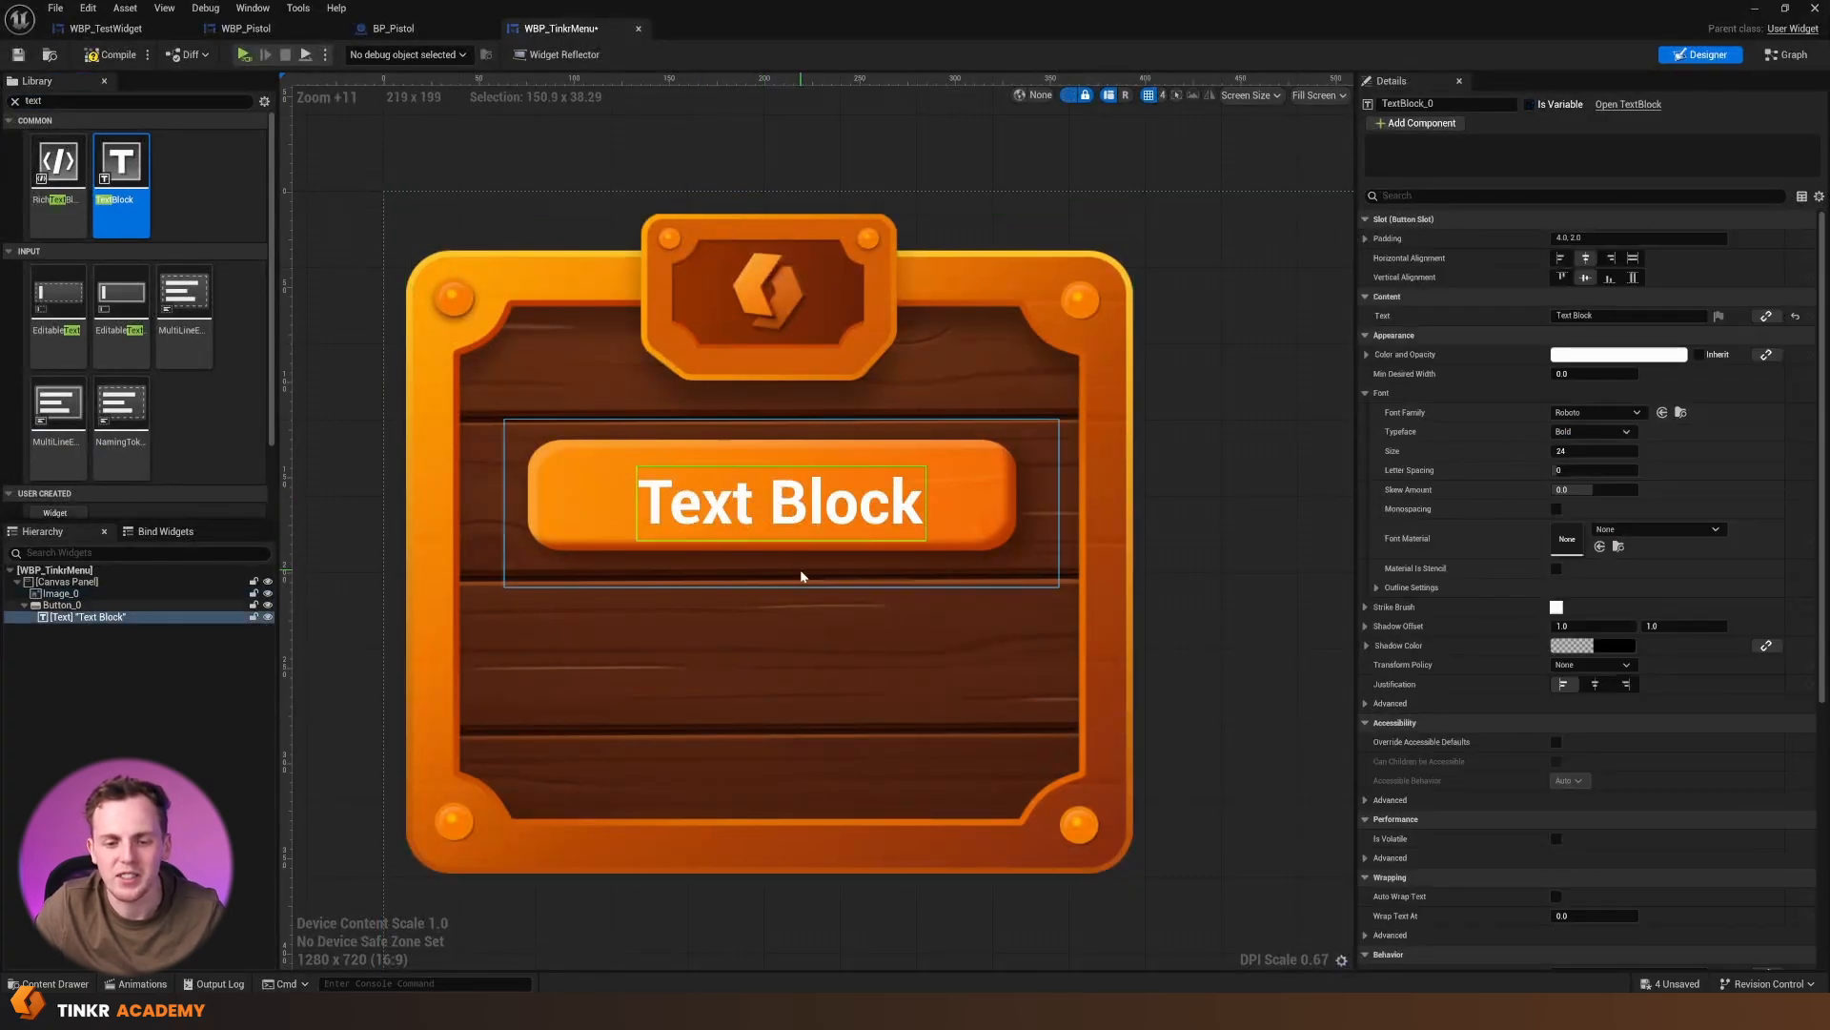
click(739, 582)
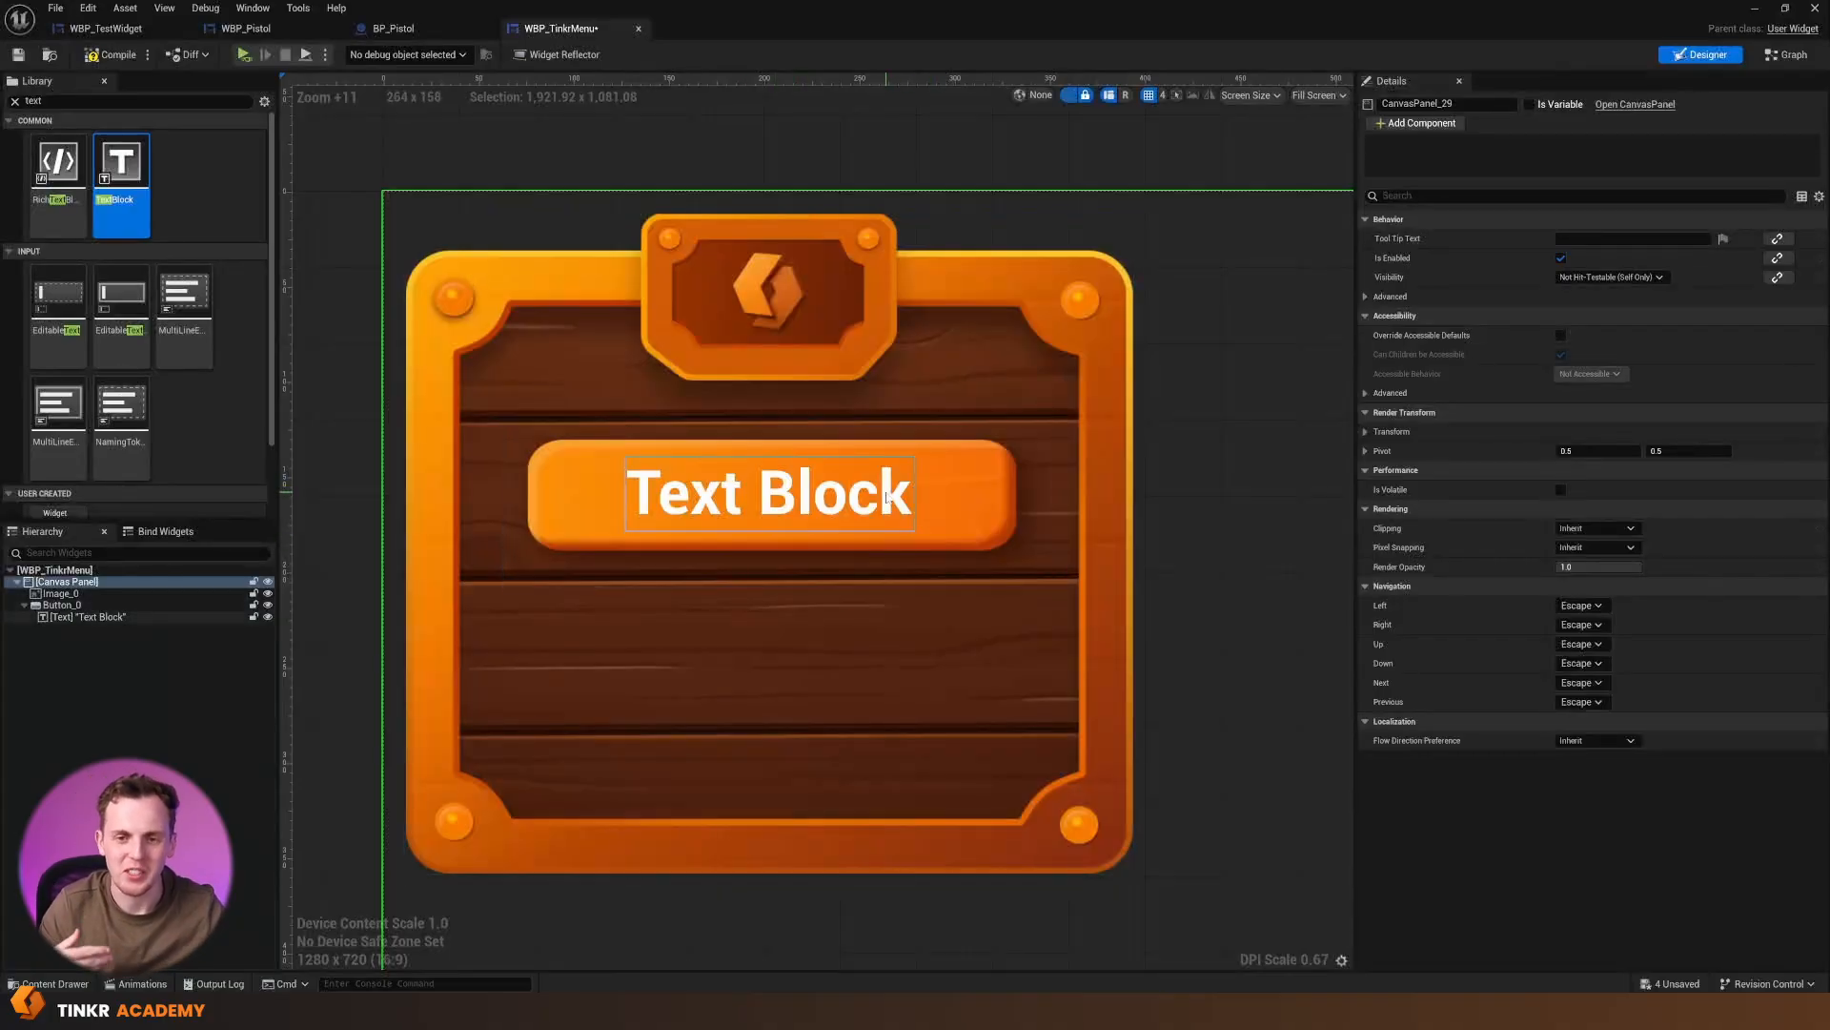
Set the button text's Color and Opacity to dark brown, hex sRGB 4F2700FF
click(915, 519)
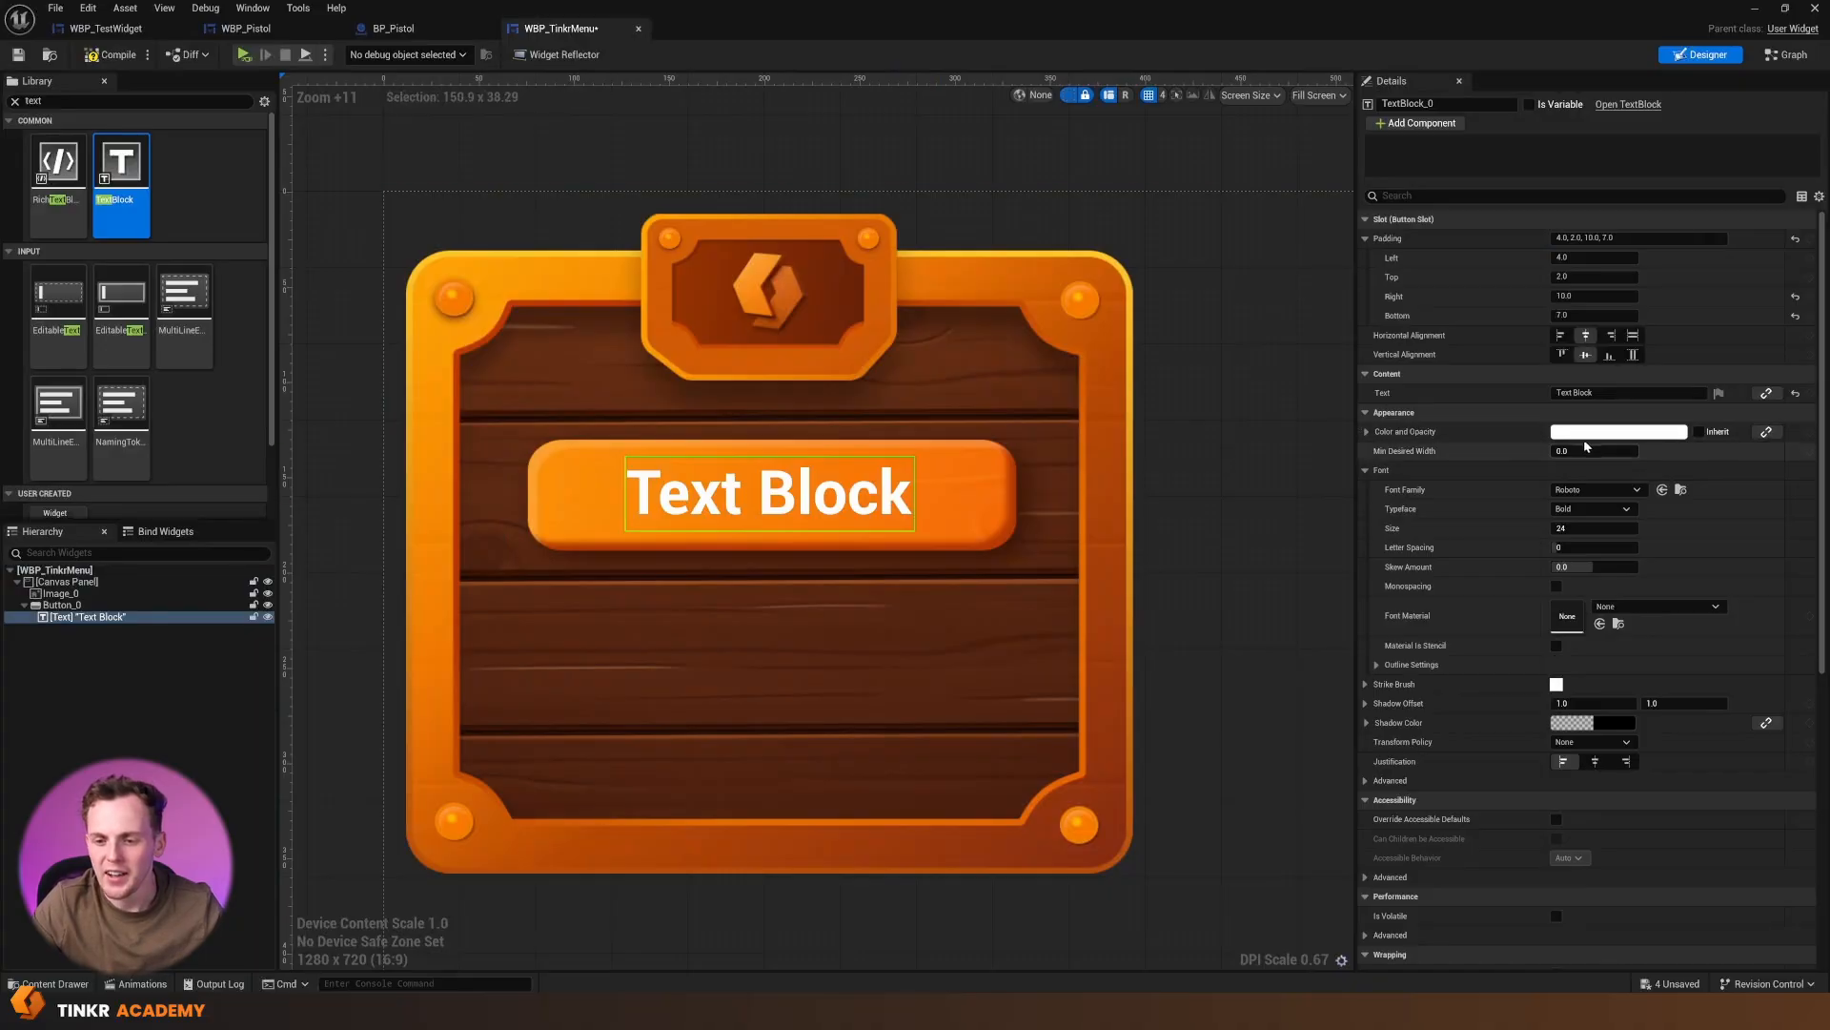
click(1618, 431)
click(1353, 568)
drag(1353, 568, 1457, 602)
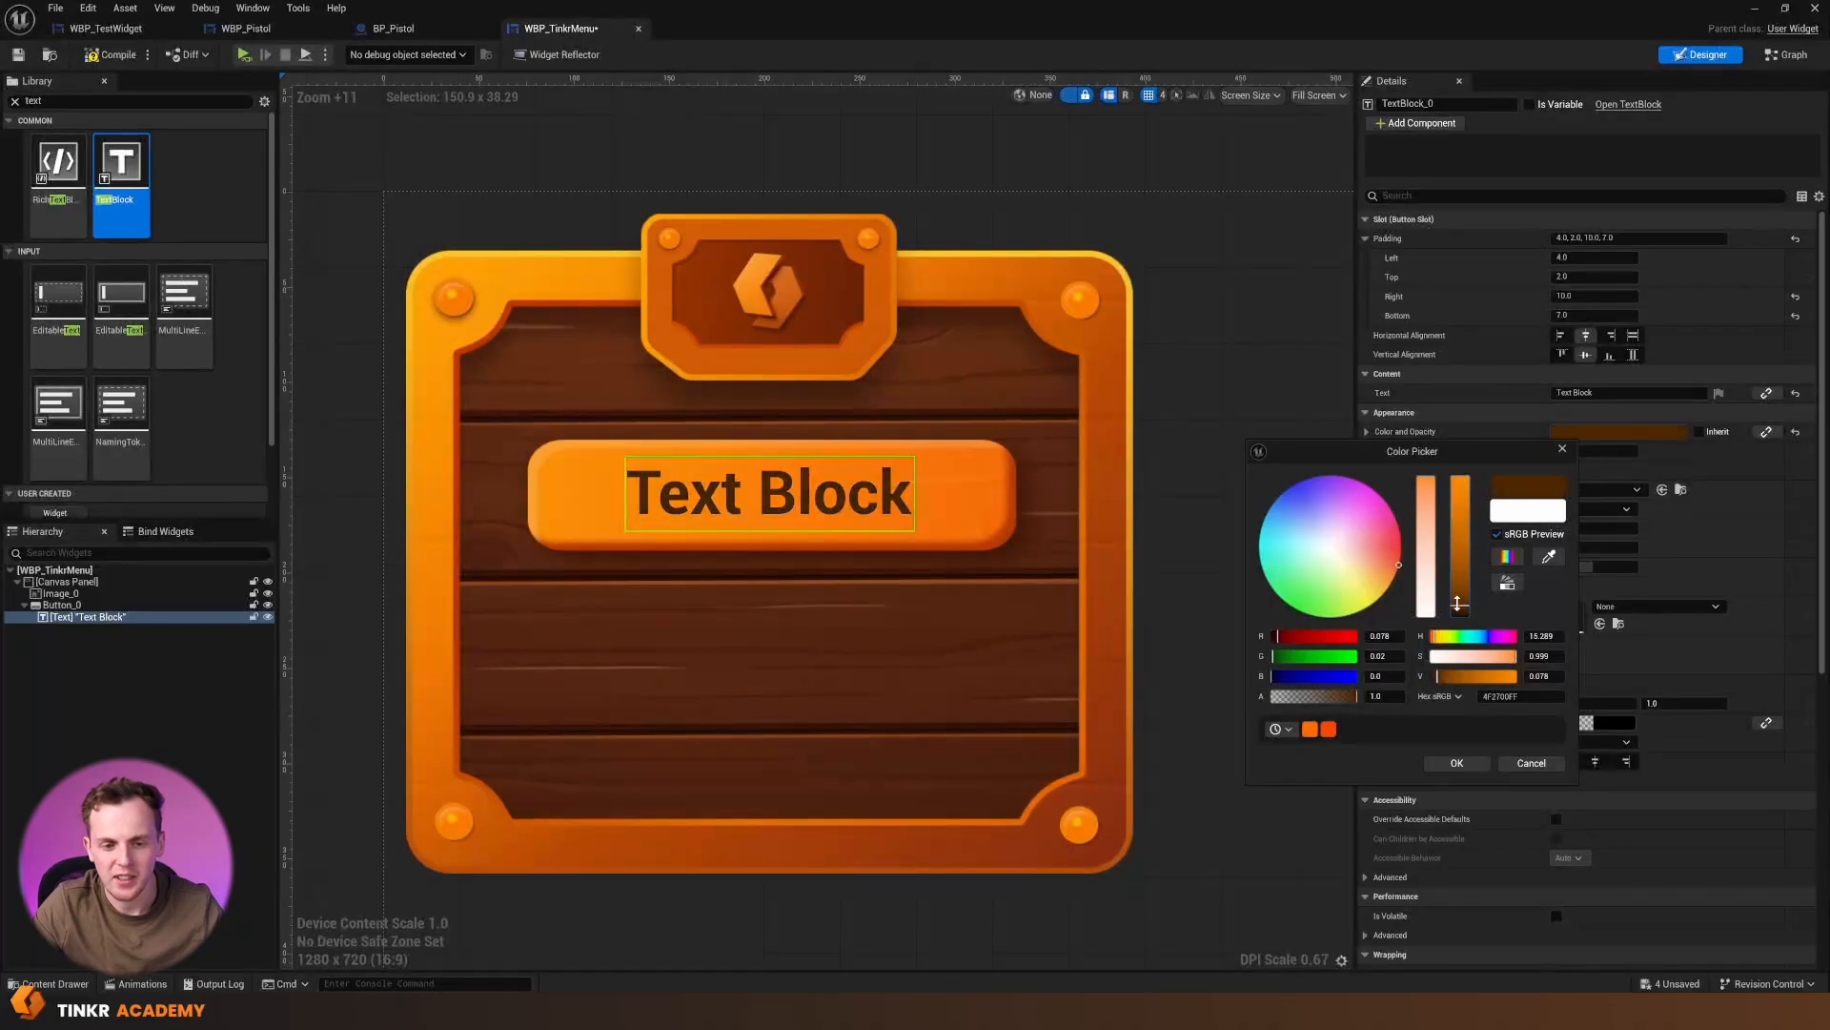
click(1449, 765)
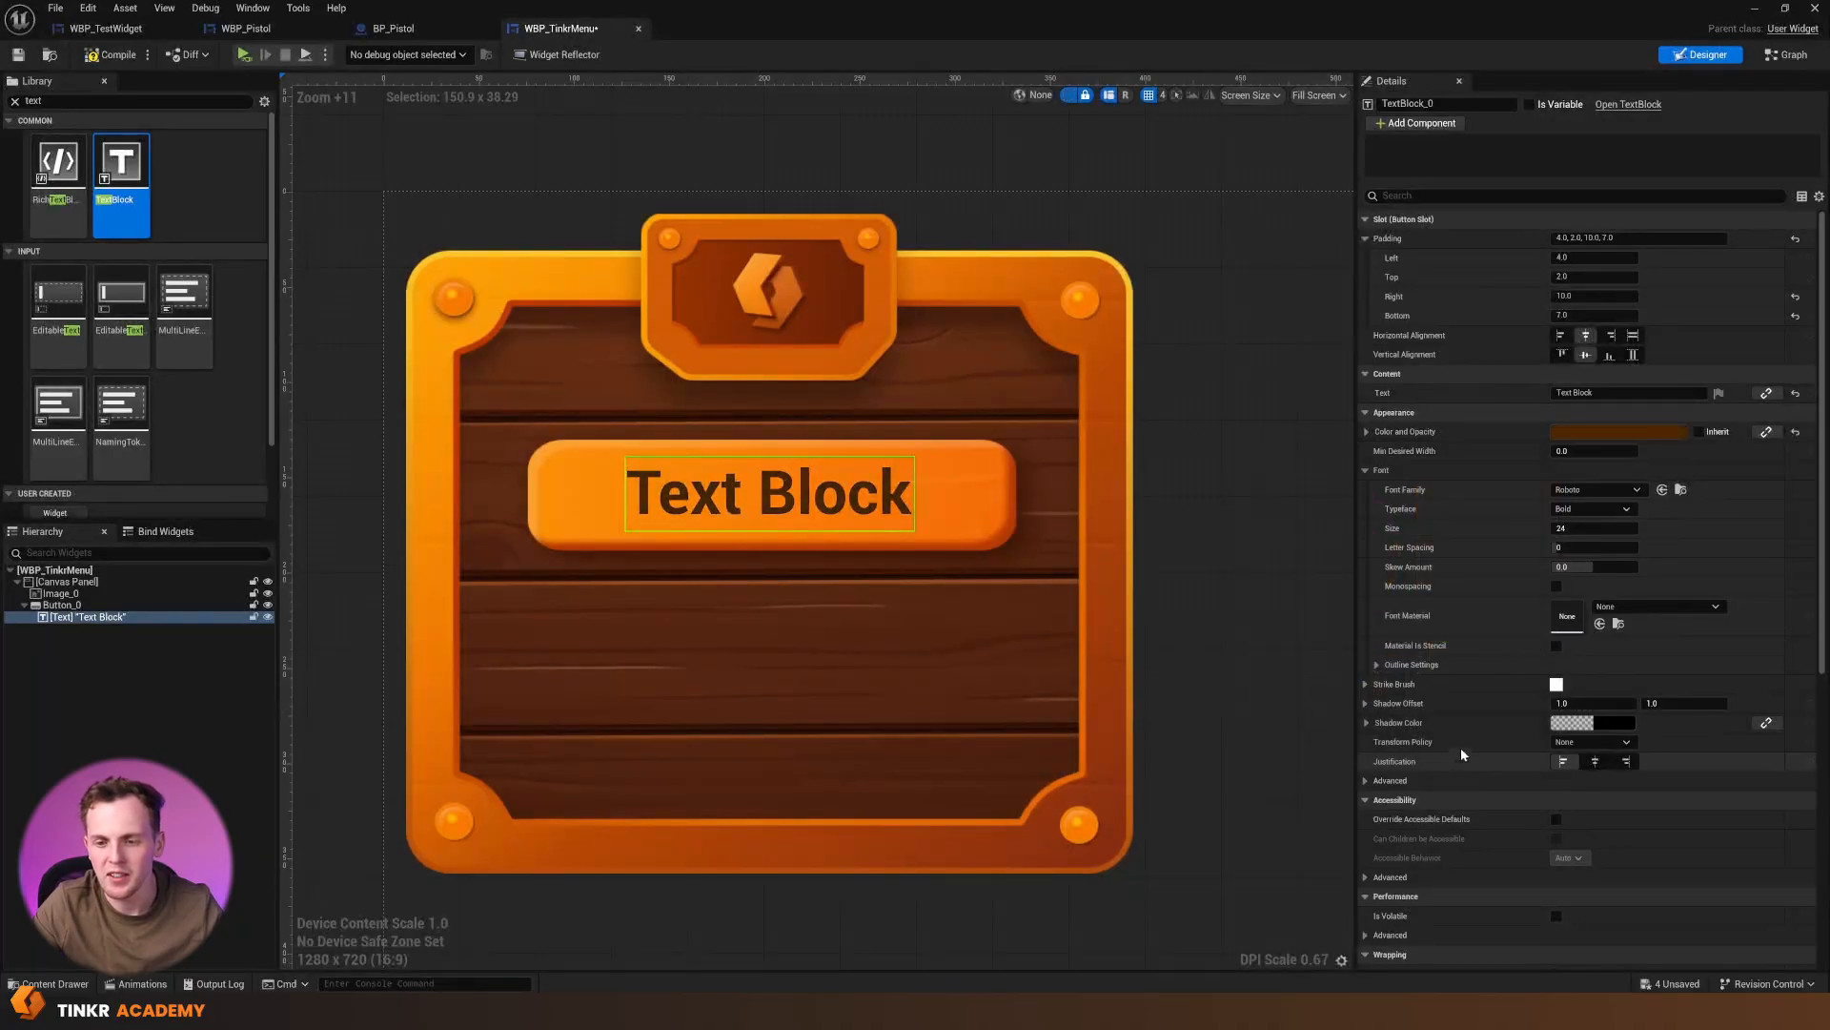
Change the button's label text to "Hello World!"
click(1613, 393)
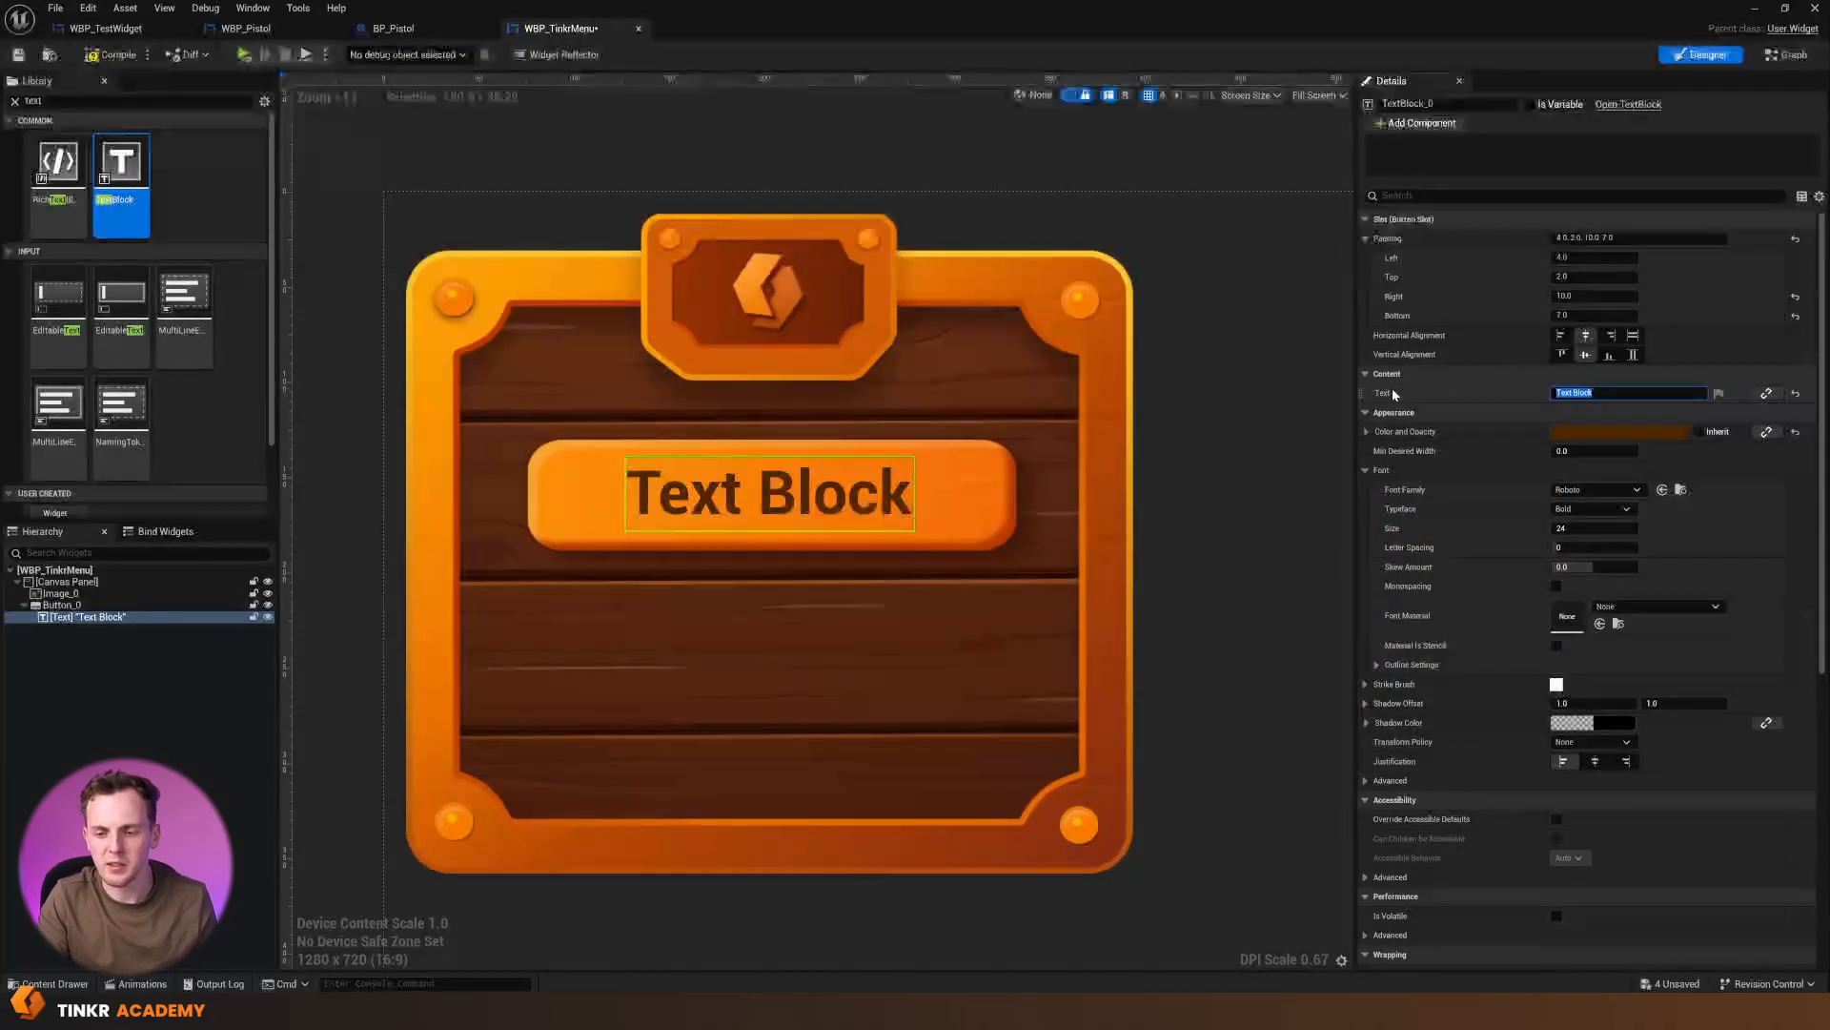
text(D)
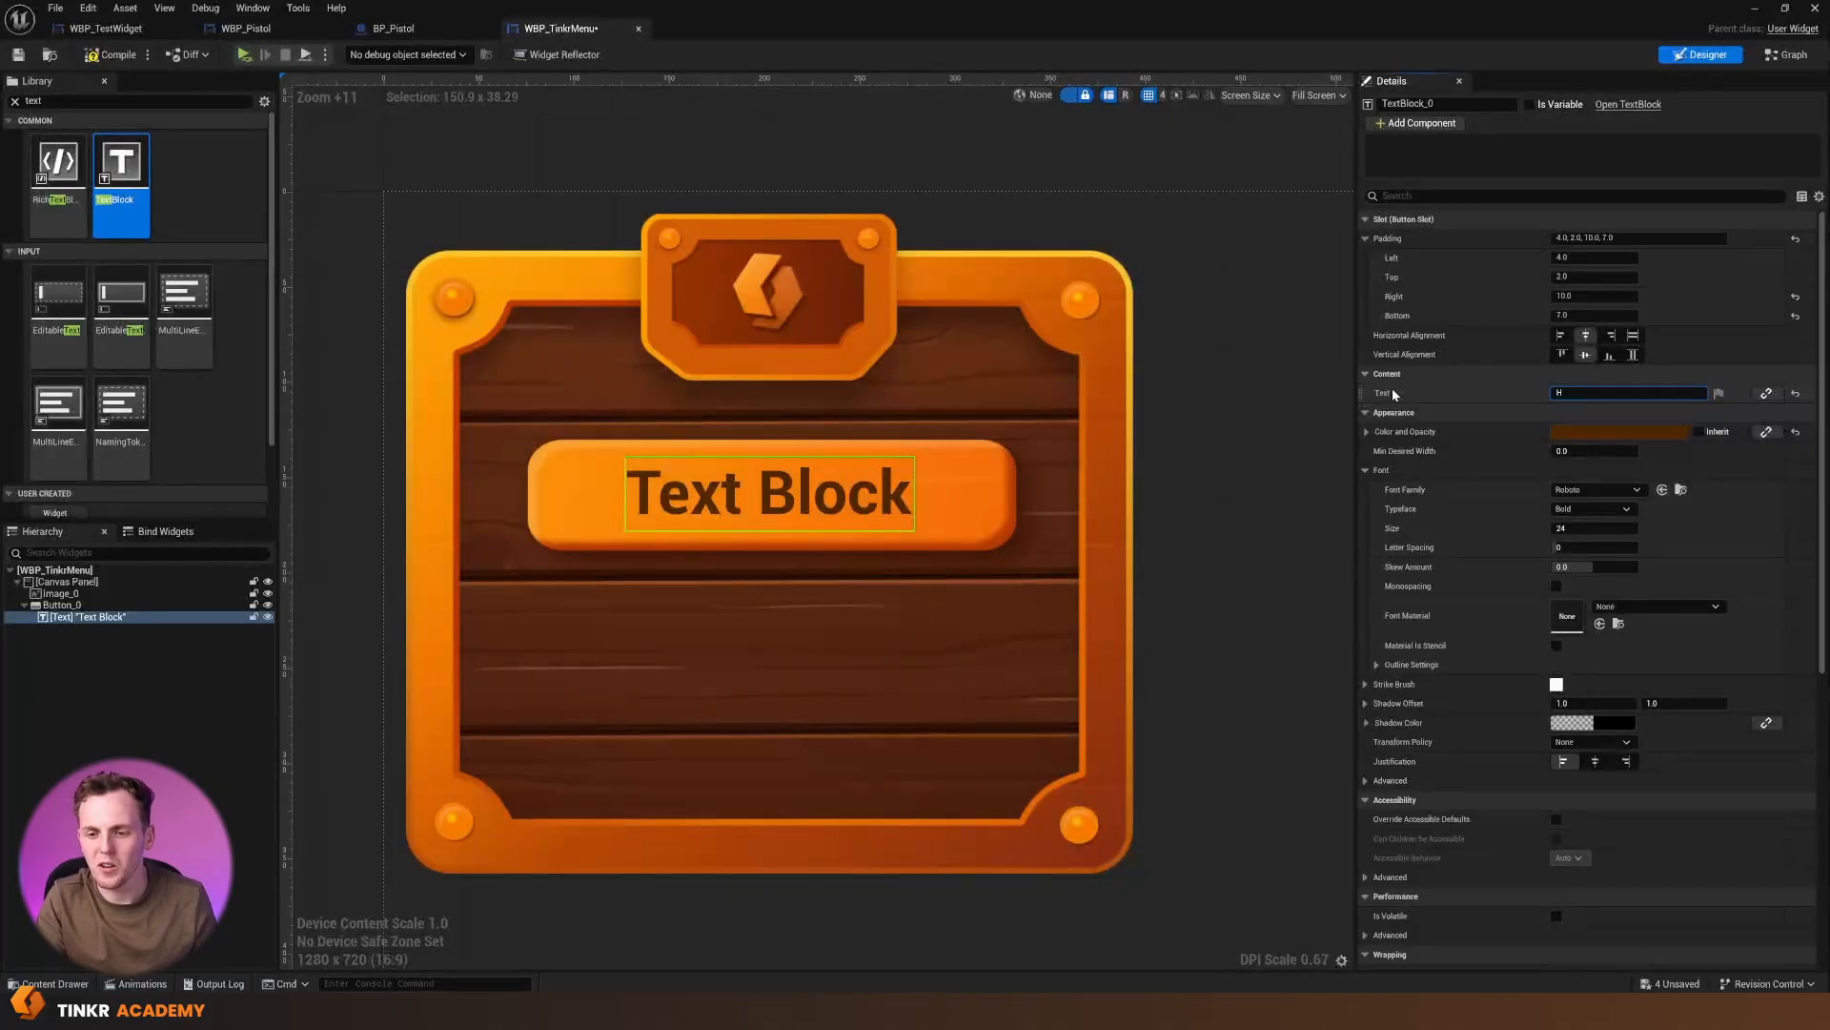
text(ello World!)
key(Return)
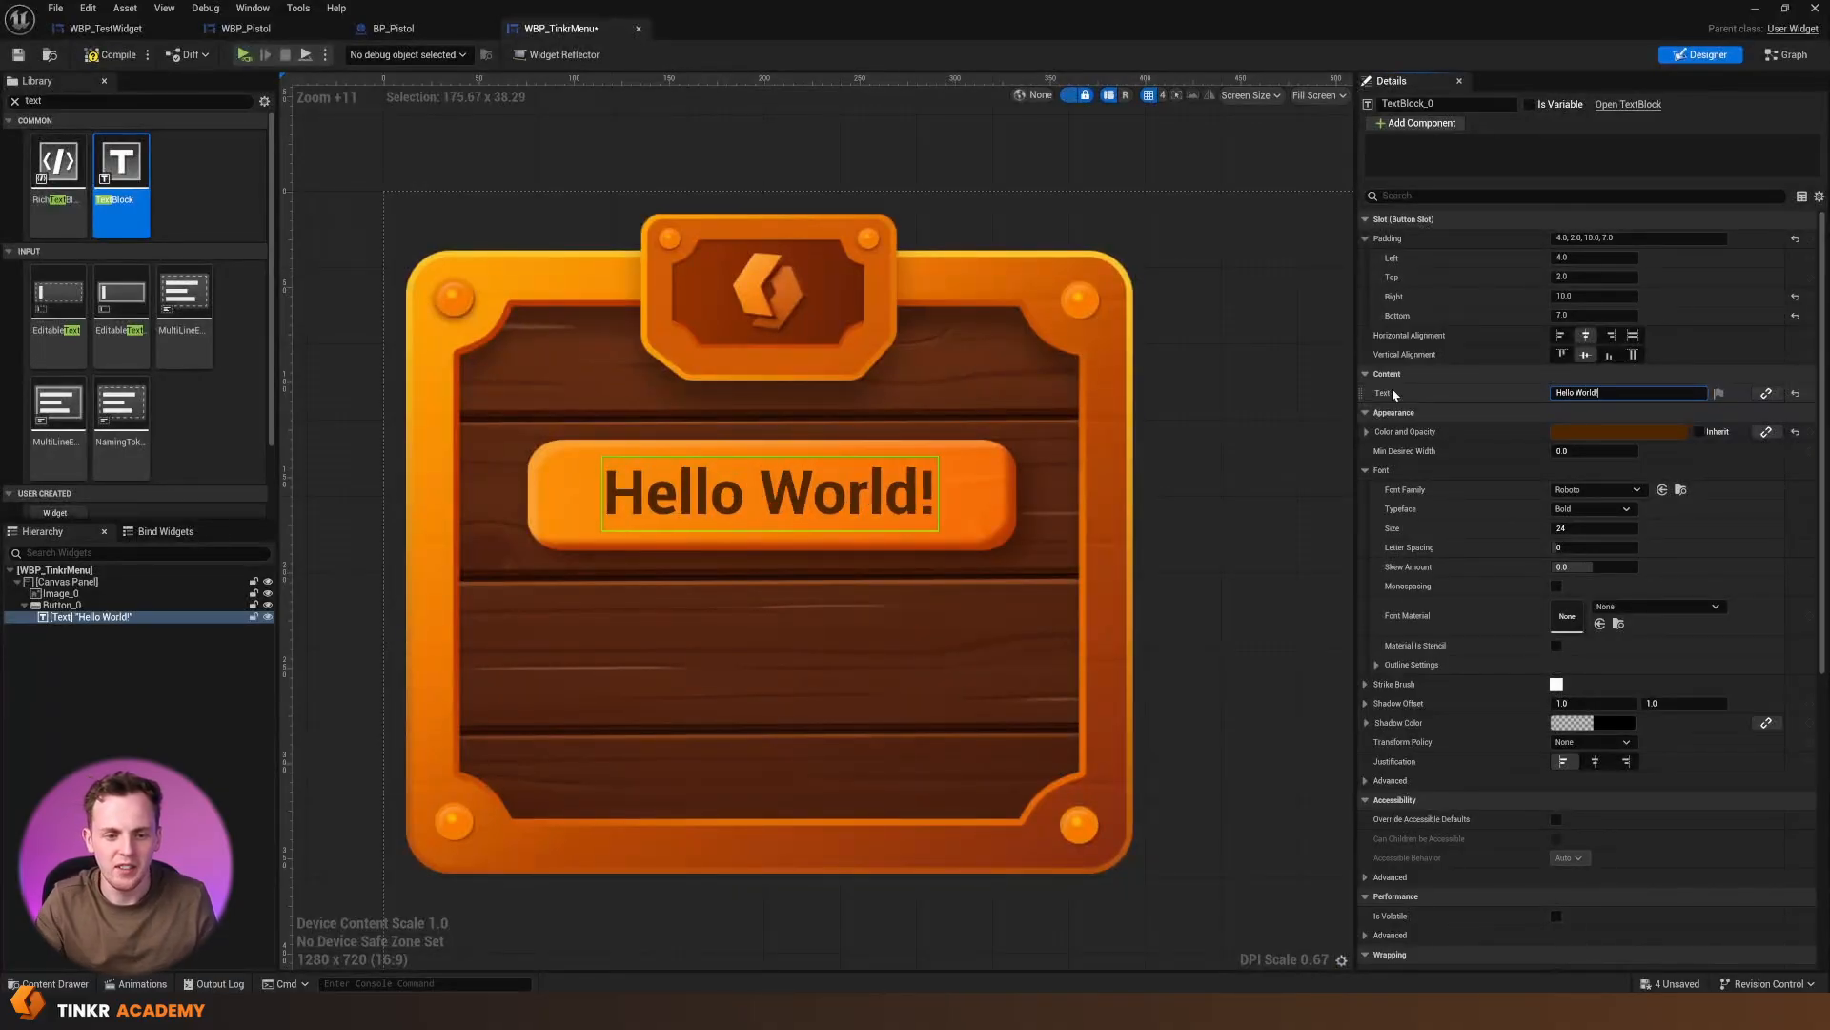
Duplicate the Hello World! button and align the copy directly below the original on the wooden panel
click(876, 547)
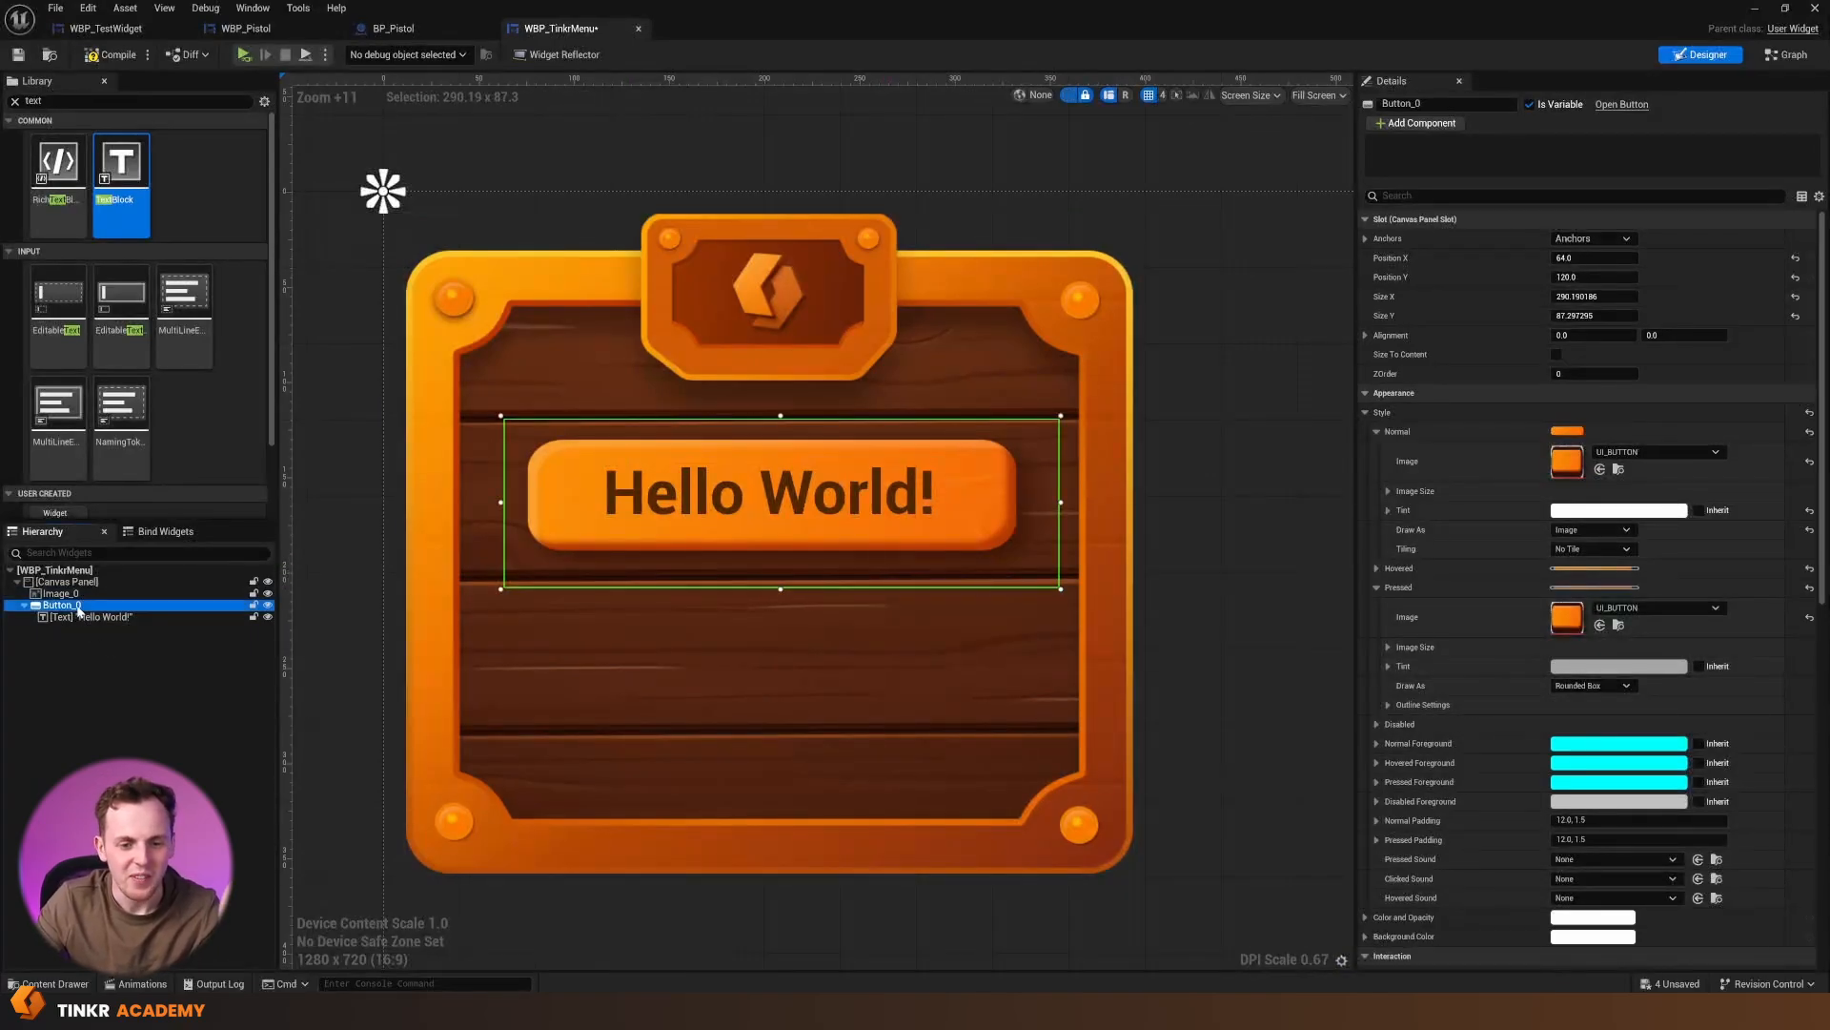
right_click(79, 608)
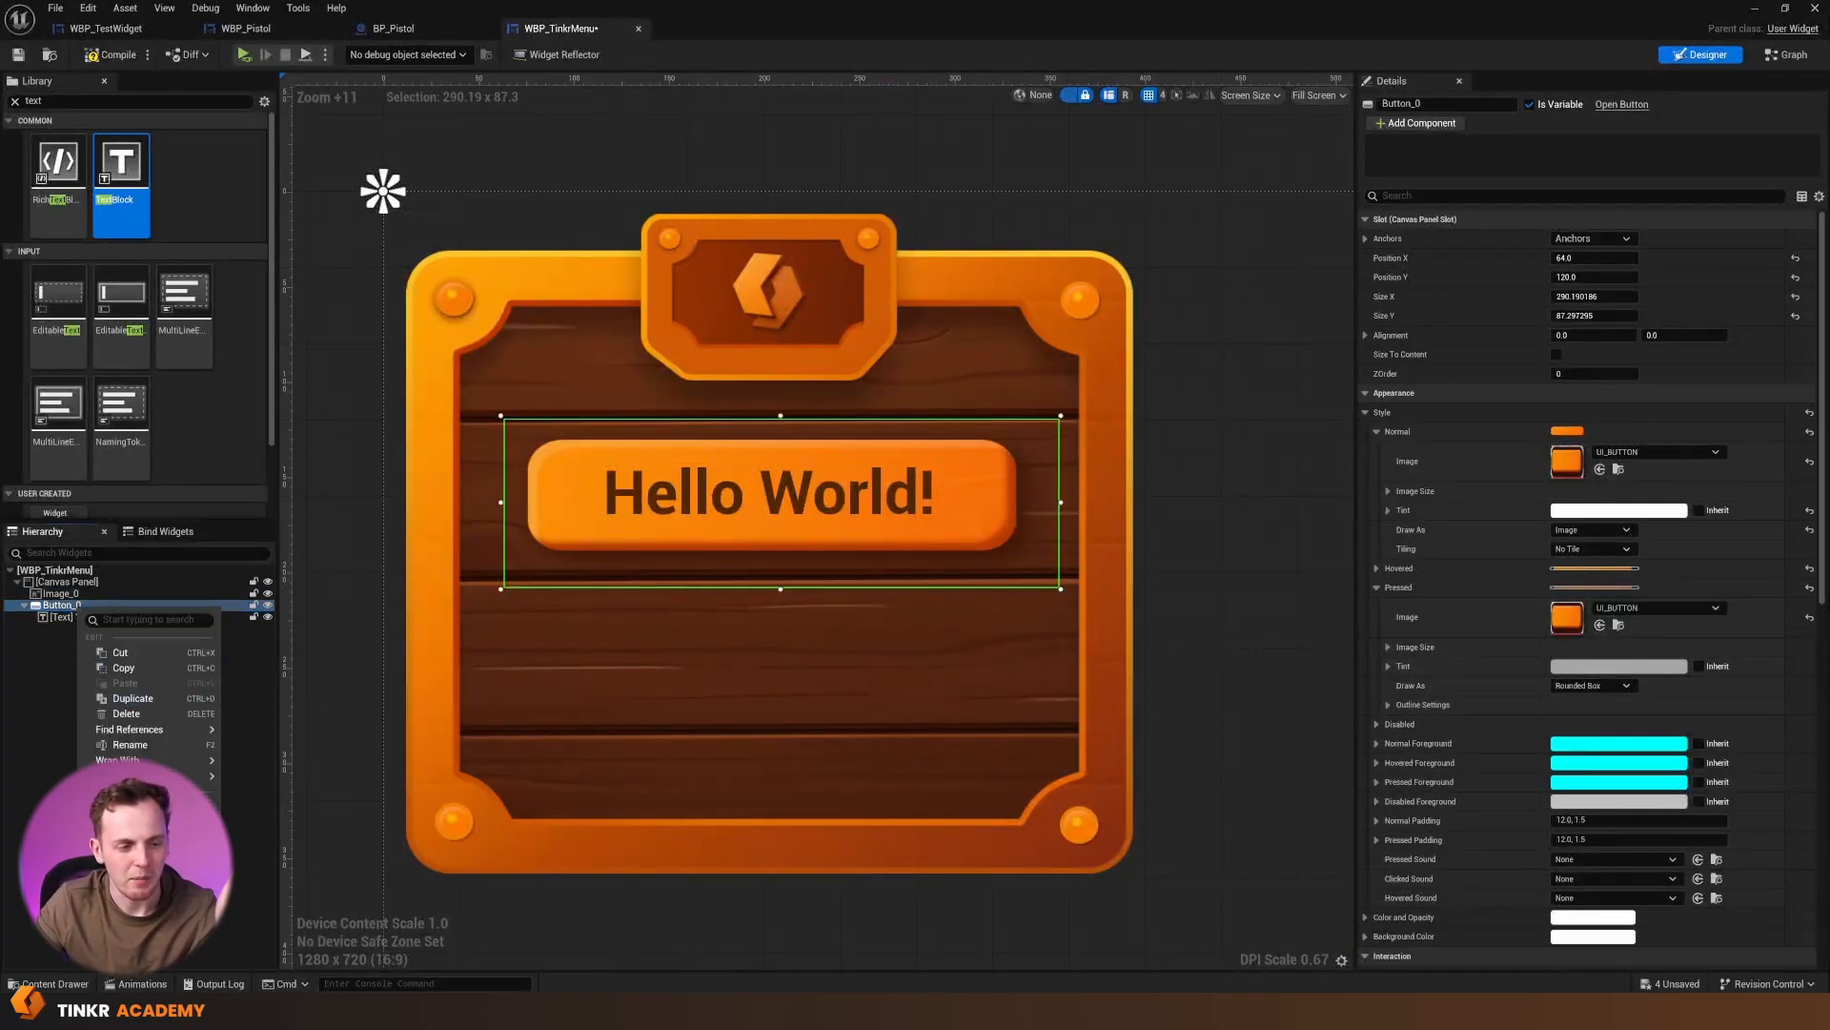
click(76, 613)
click(78, 608)
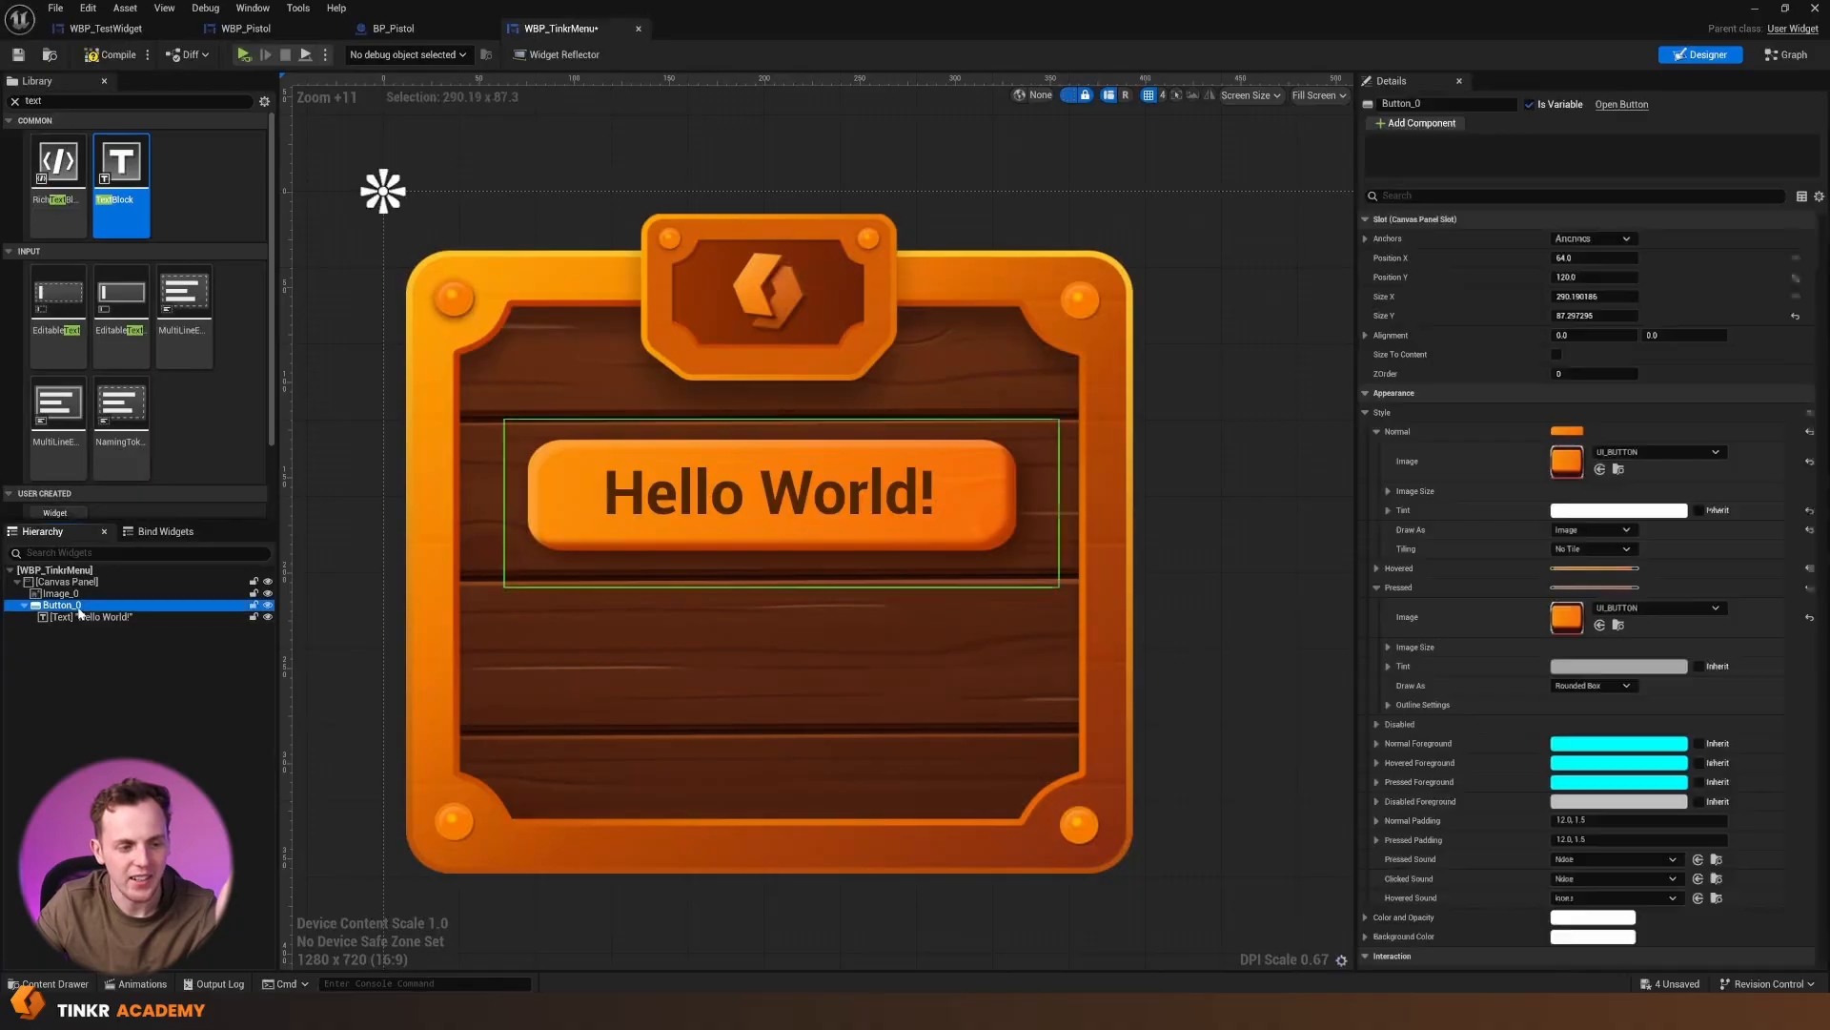
right_click(78, 610)
click(131, 700)
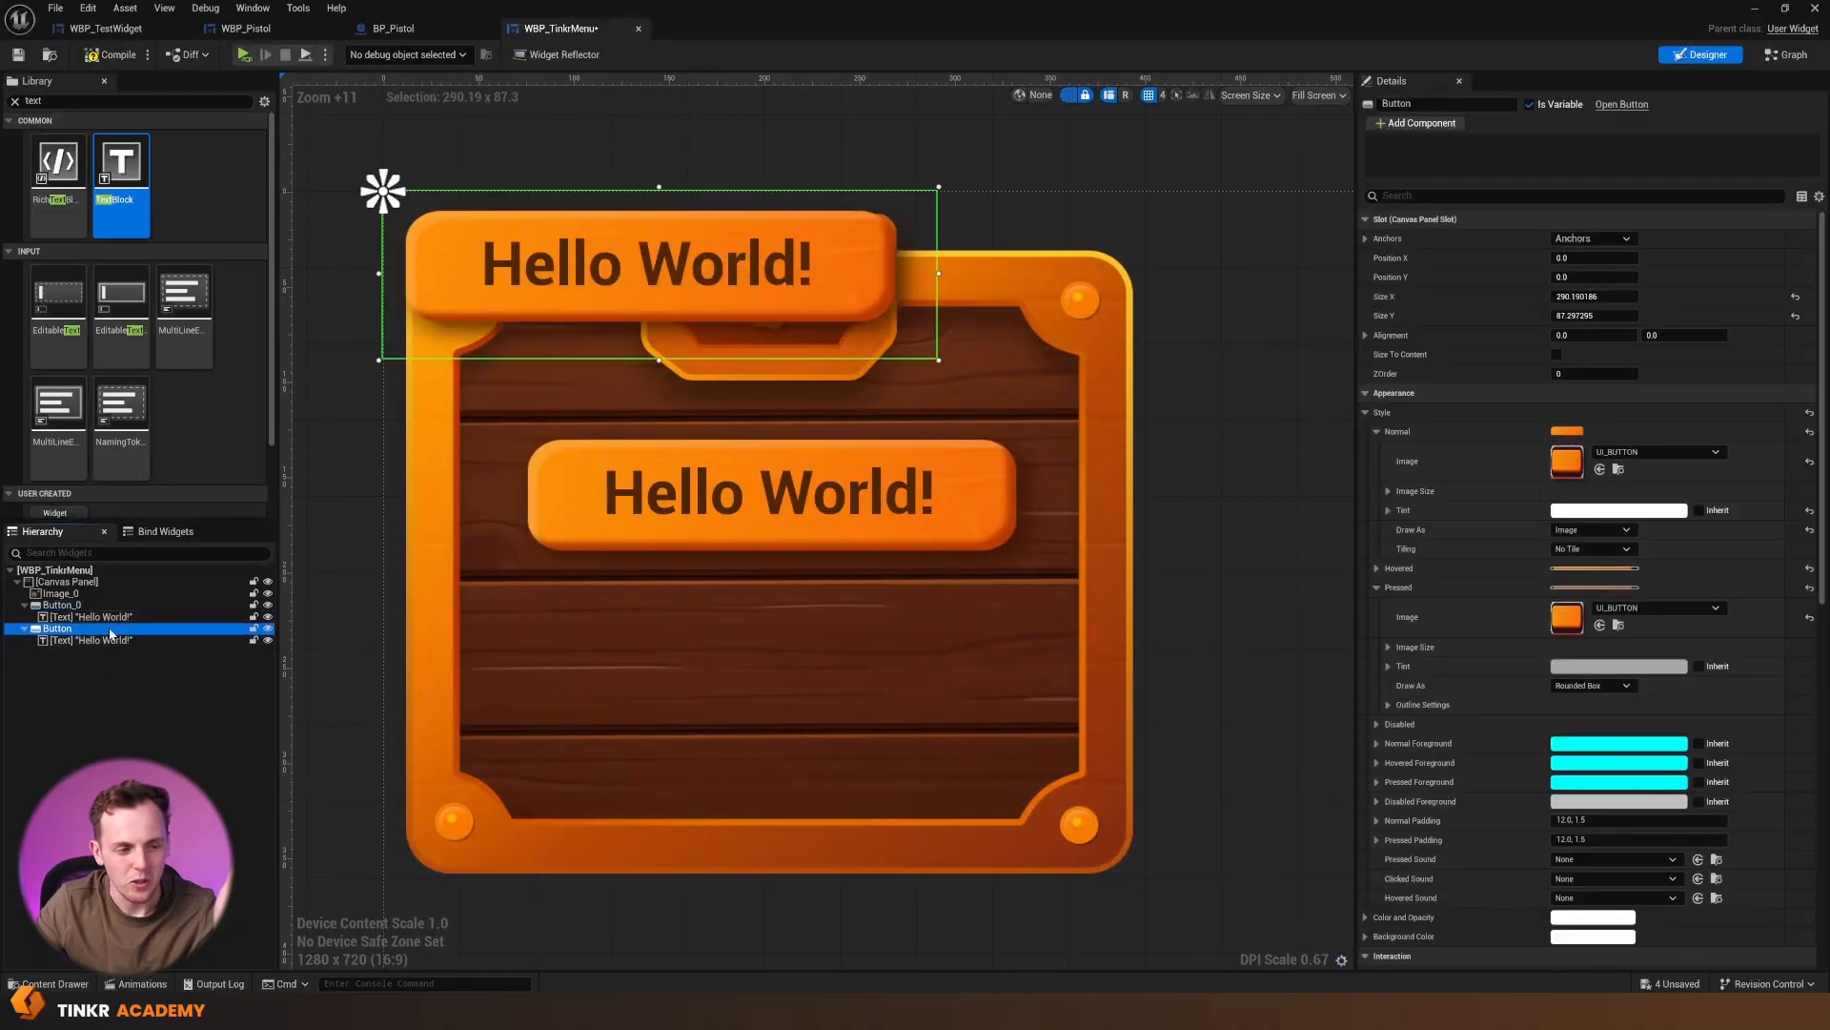
drag(585, 351, 704, 697)
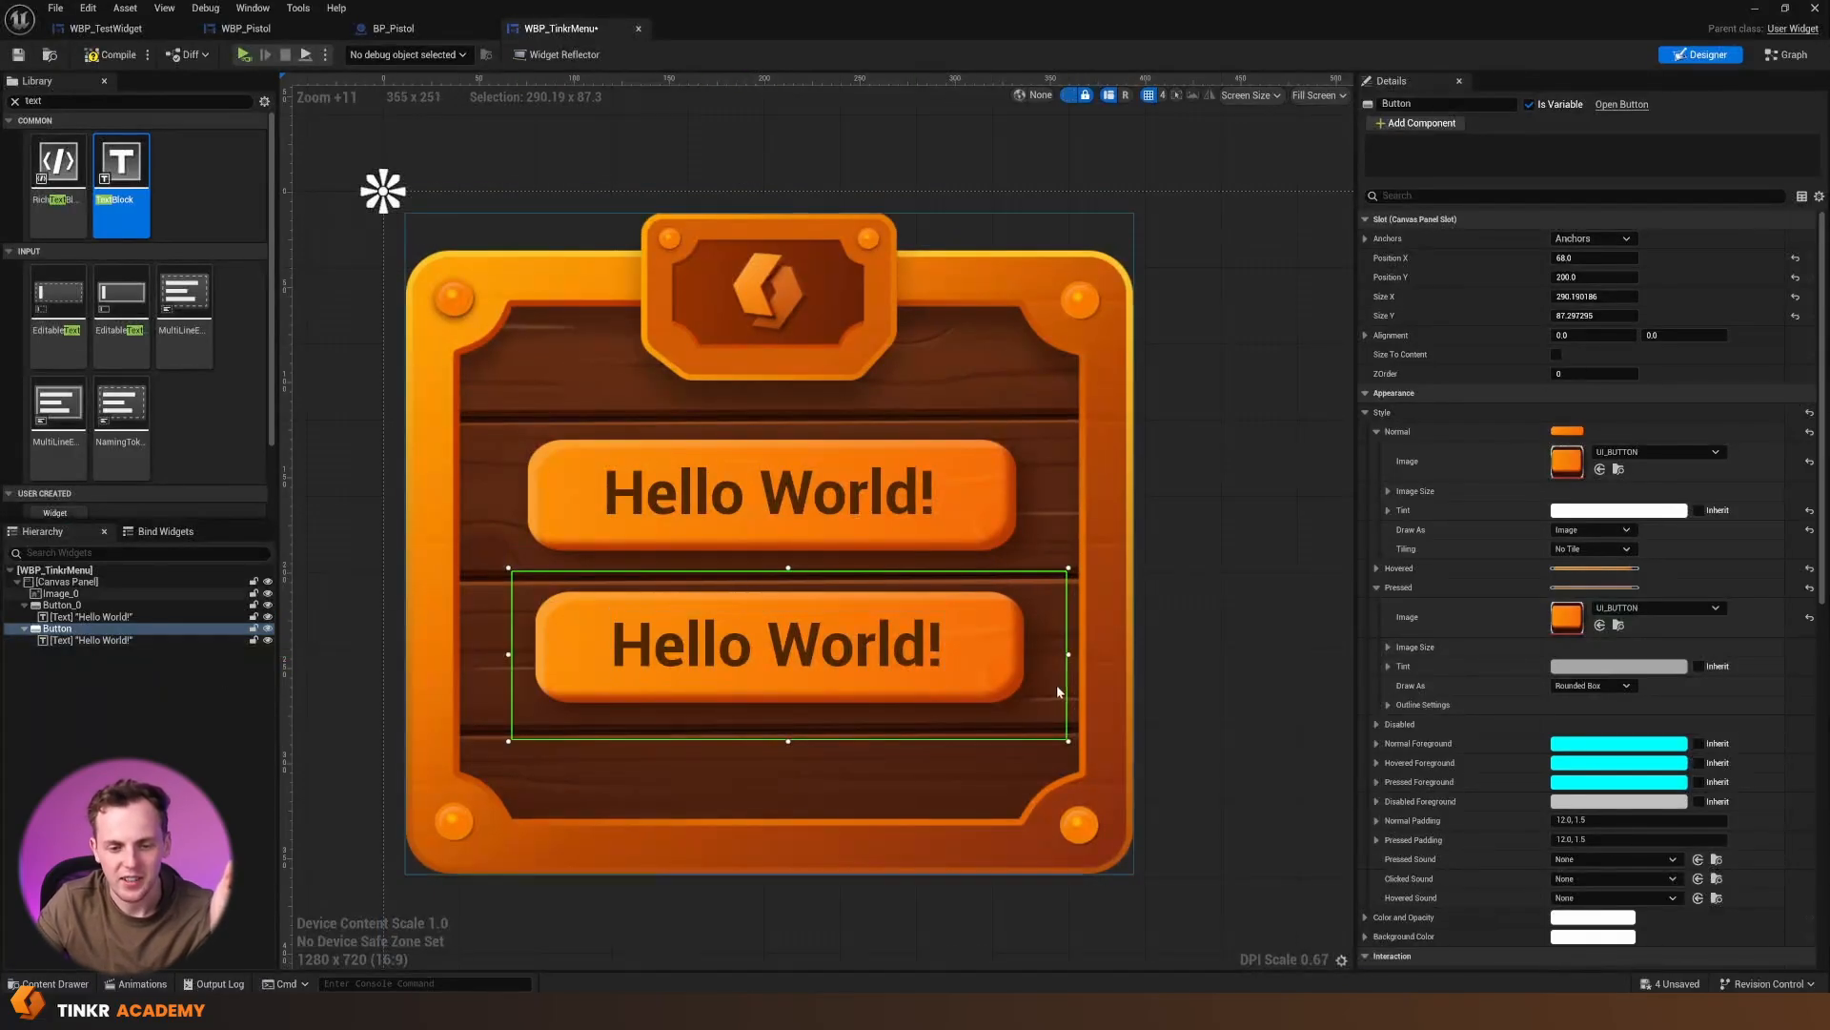
drag(1006, 694, 1012, 697)
Change the lower button's label text to "Quit"
click(882, 660)
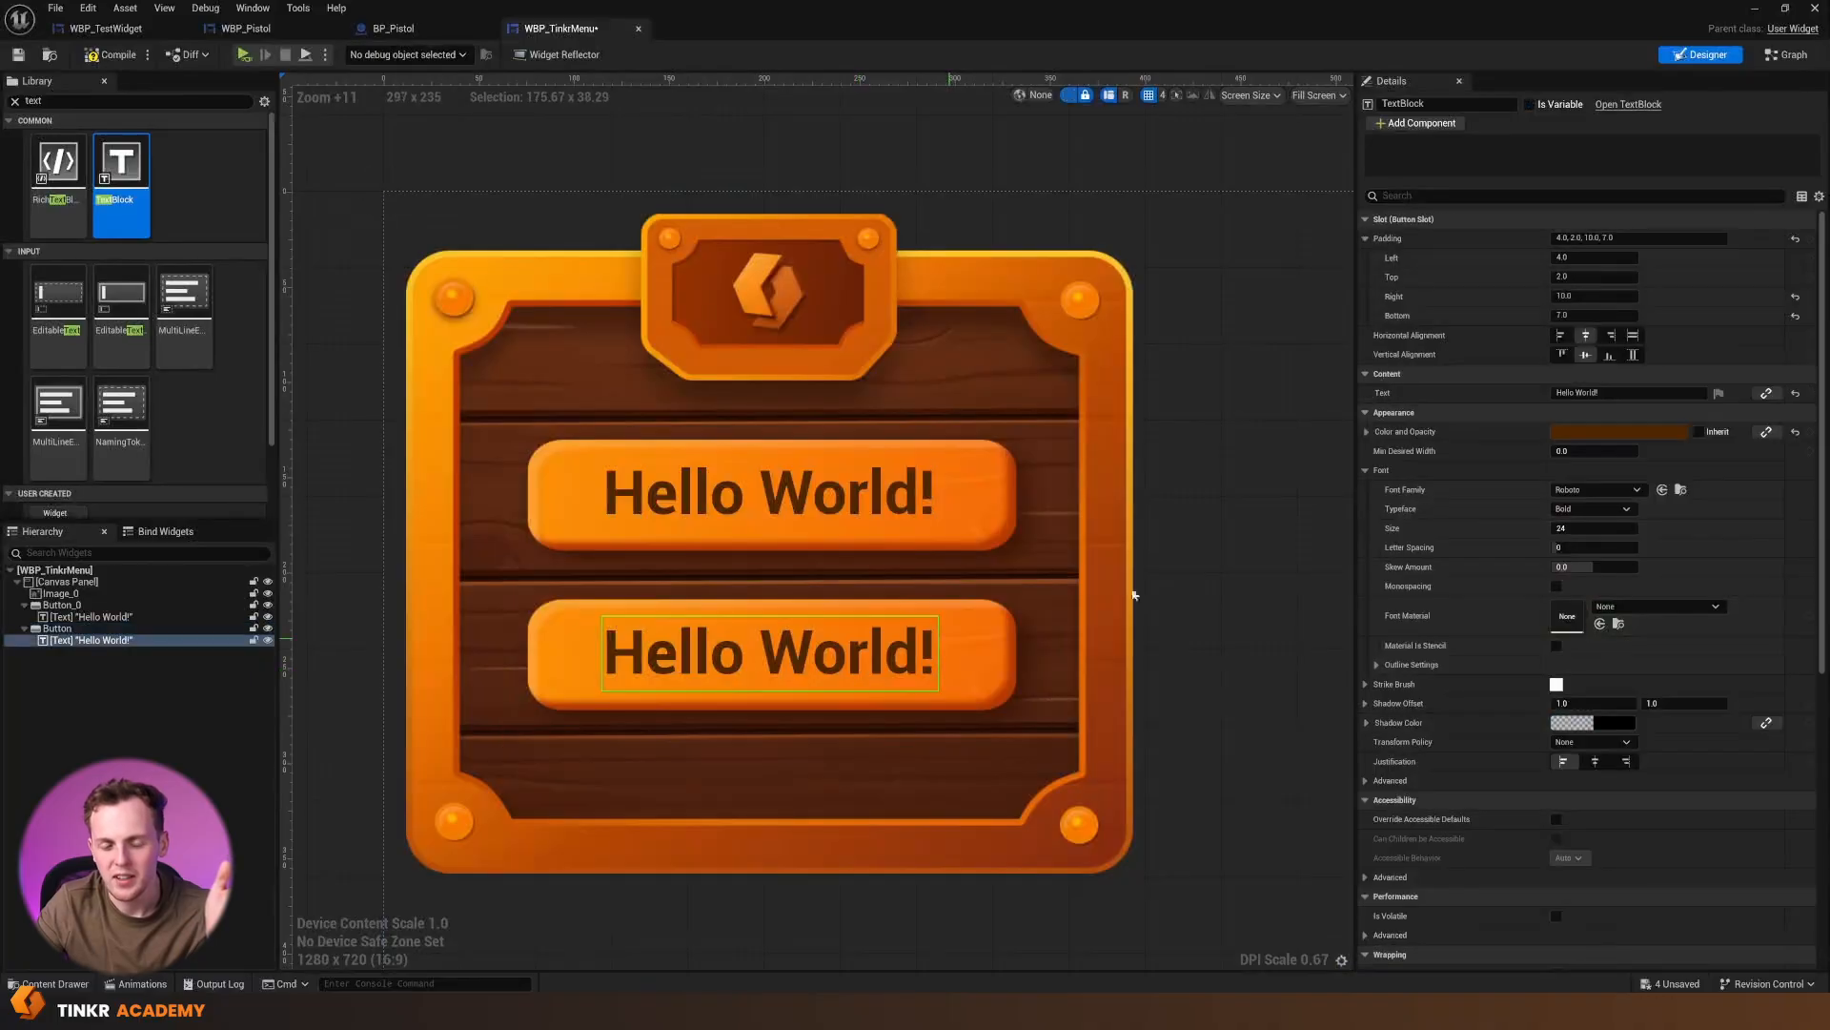
drag(1607, 393, 1341, 407)
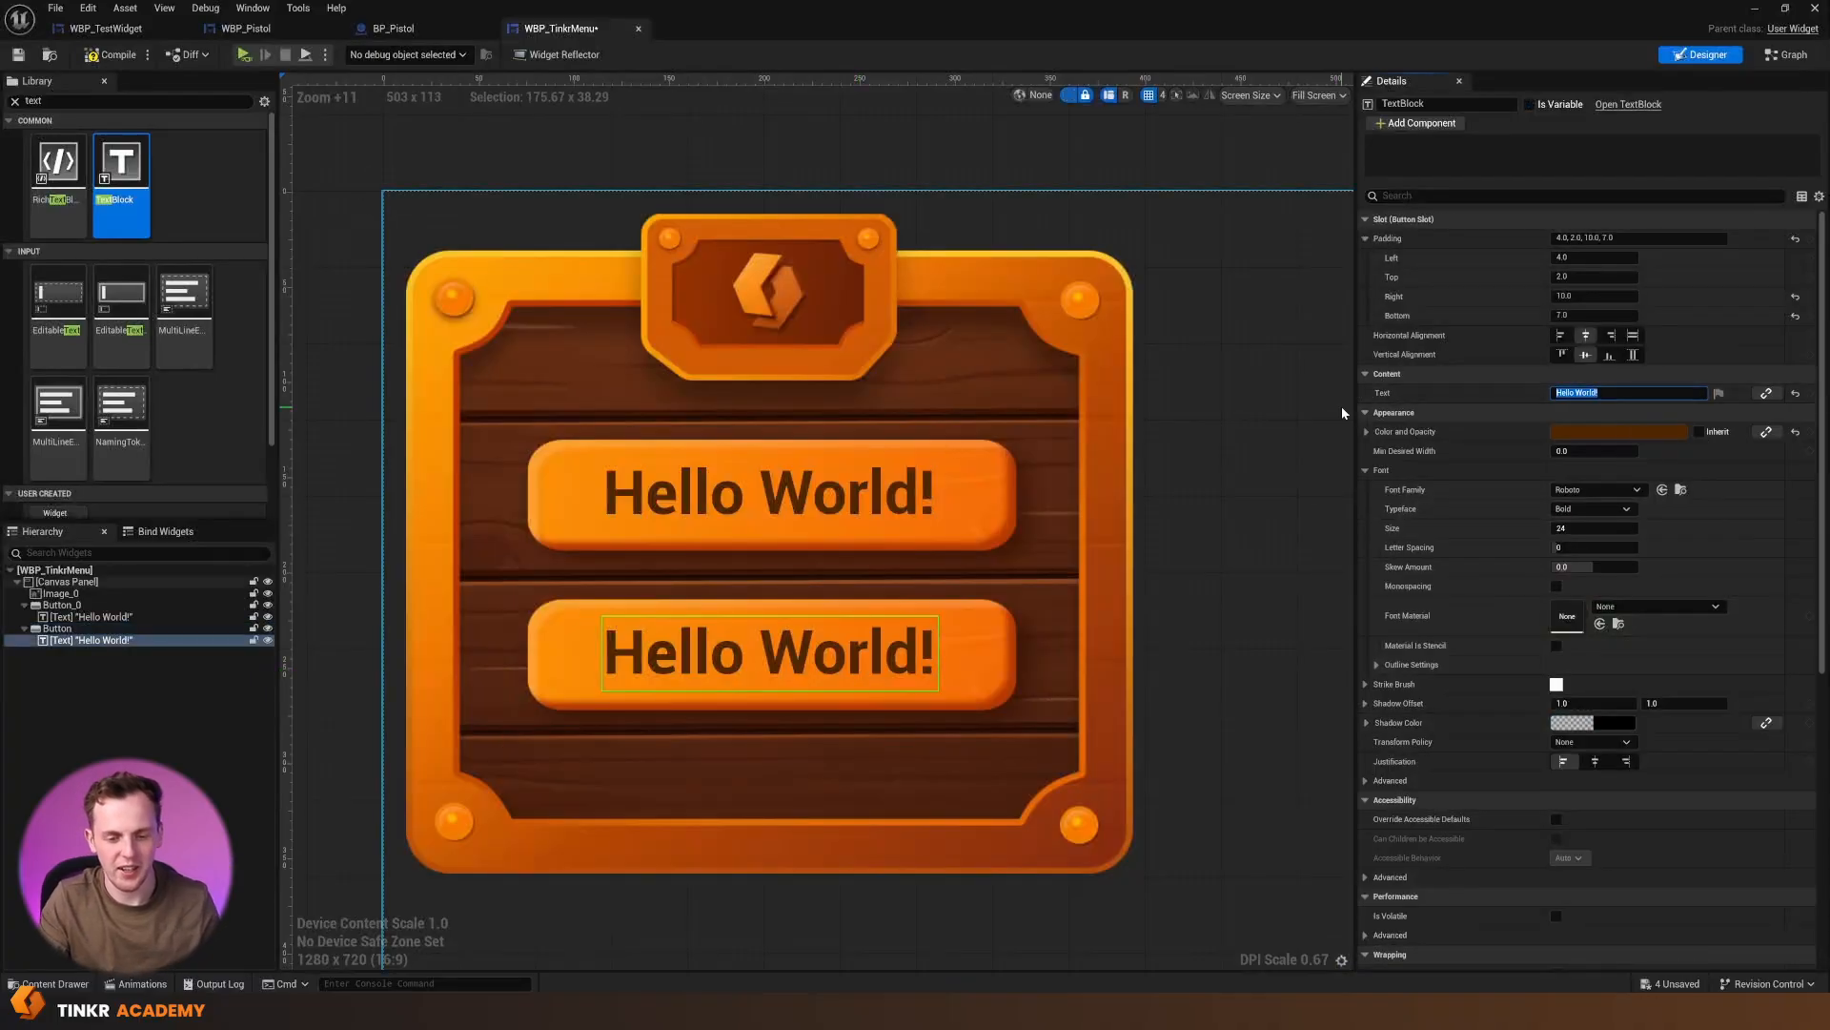
text(E)
text(uit)
key(Return)
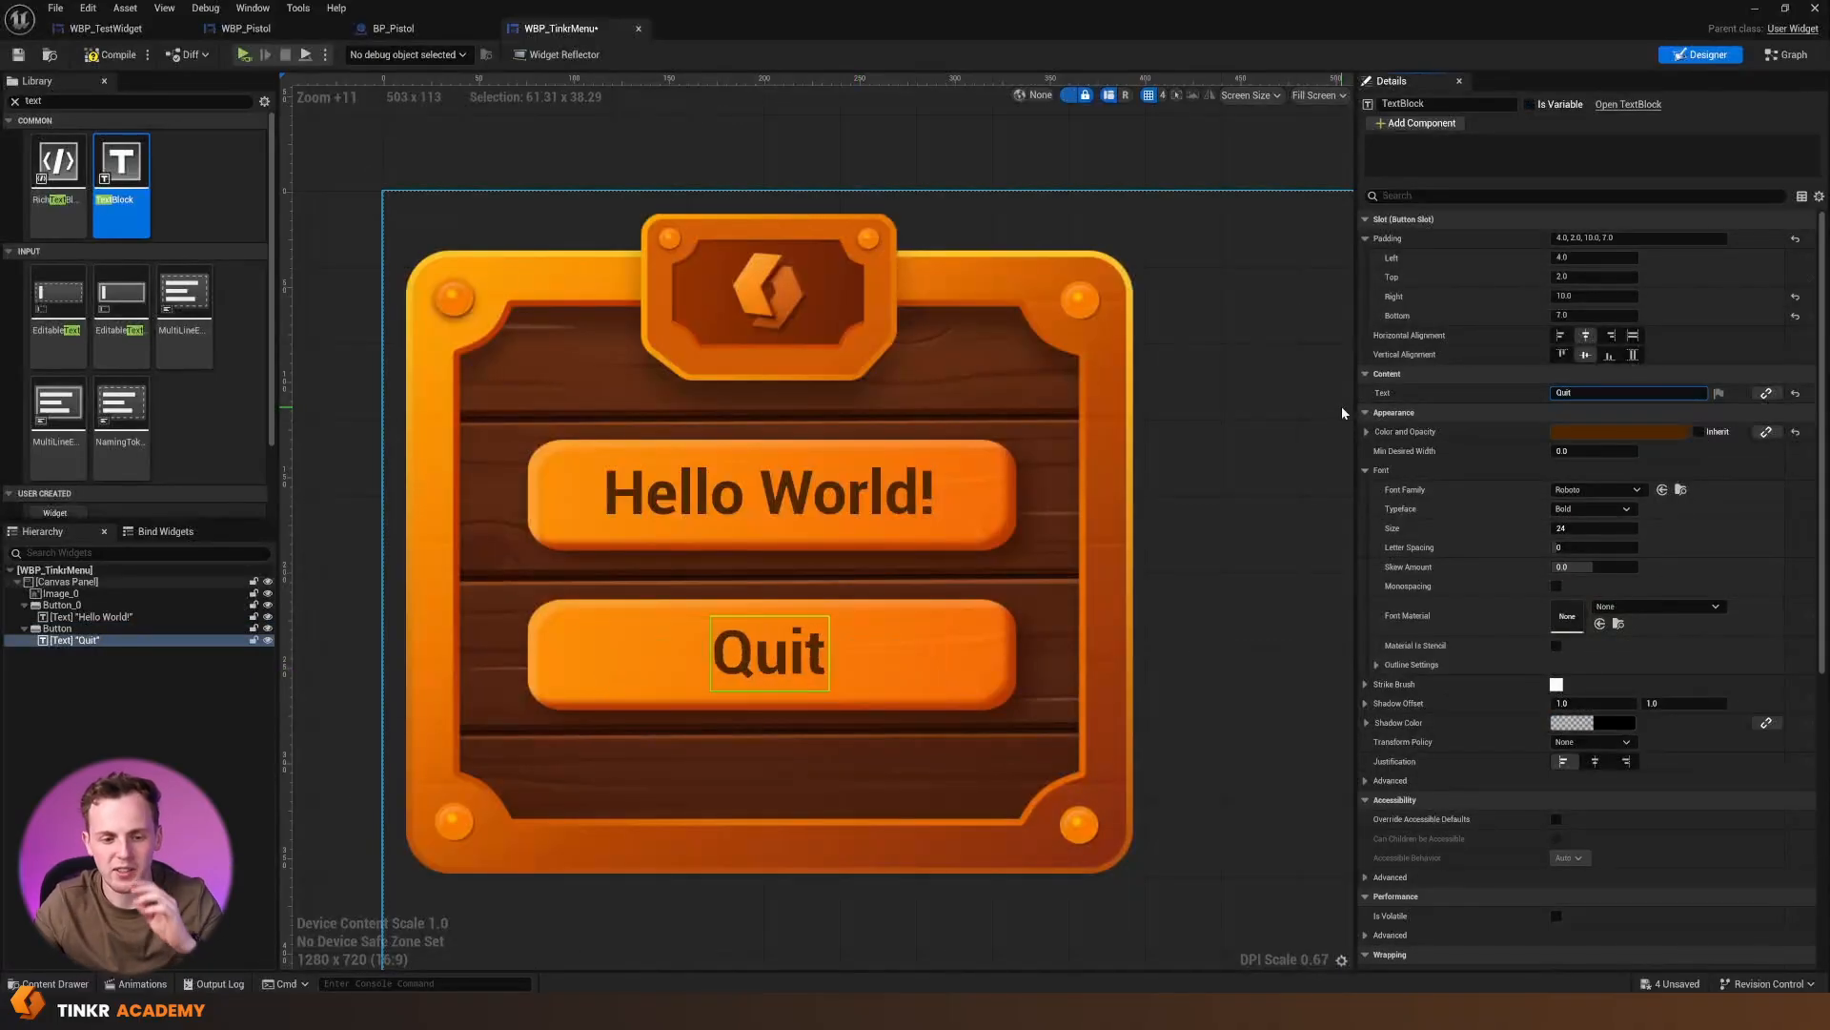
click(1230, 576)
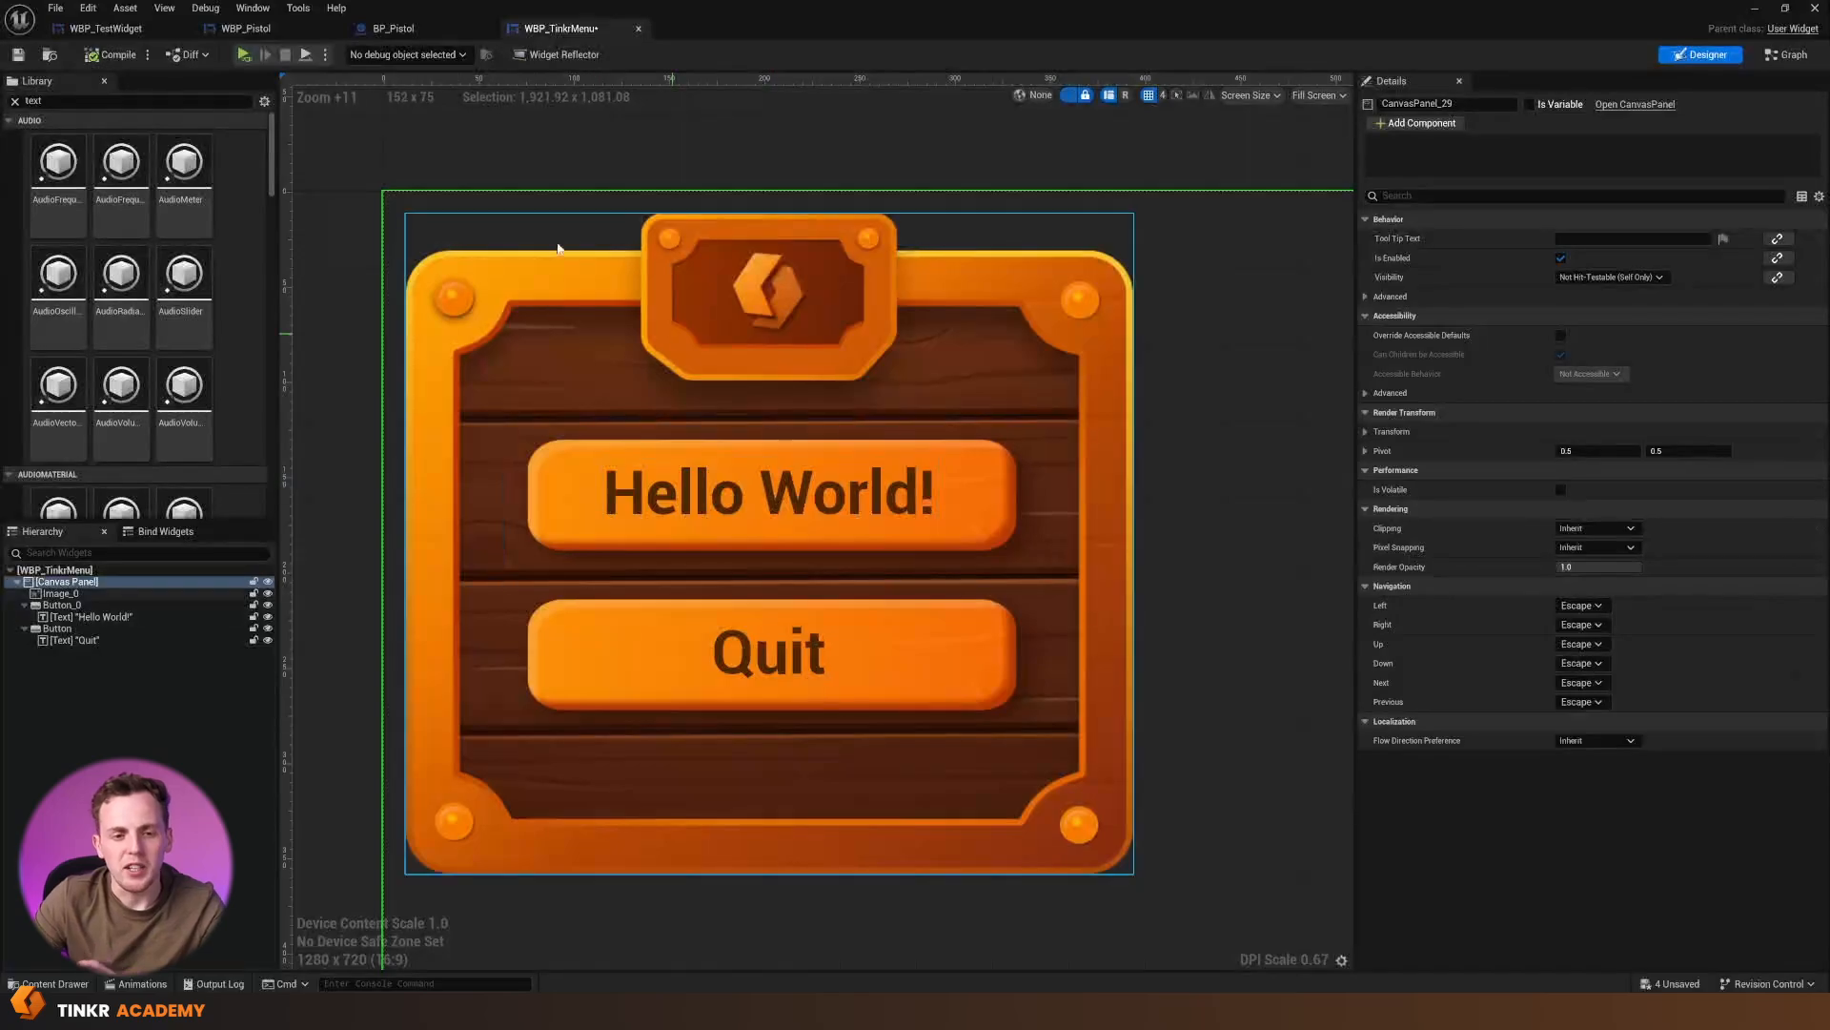
Return to the level editor and create an Actor Blueprint class named BP_TinkrMenu in the VRDemo folder
click(1756, 9)
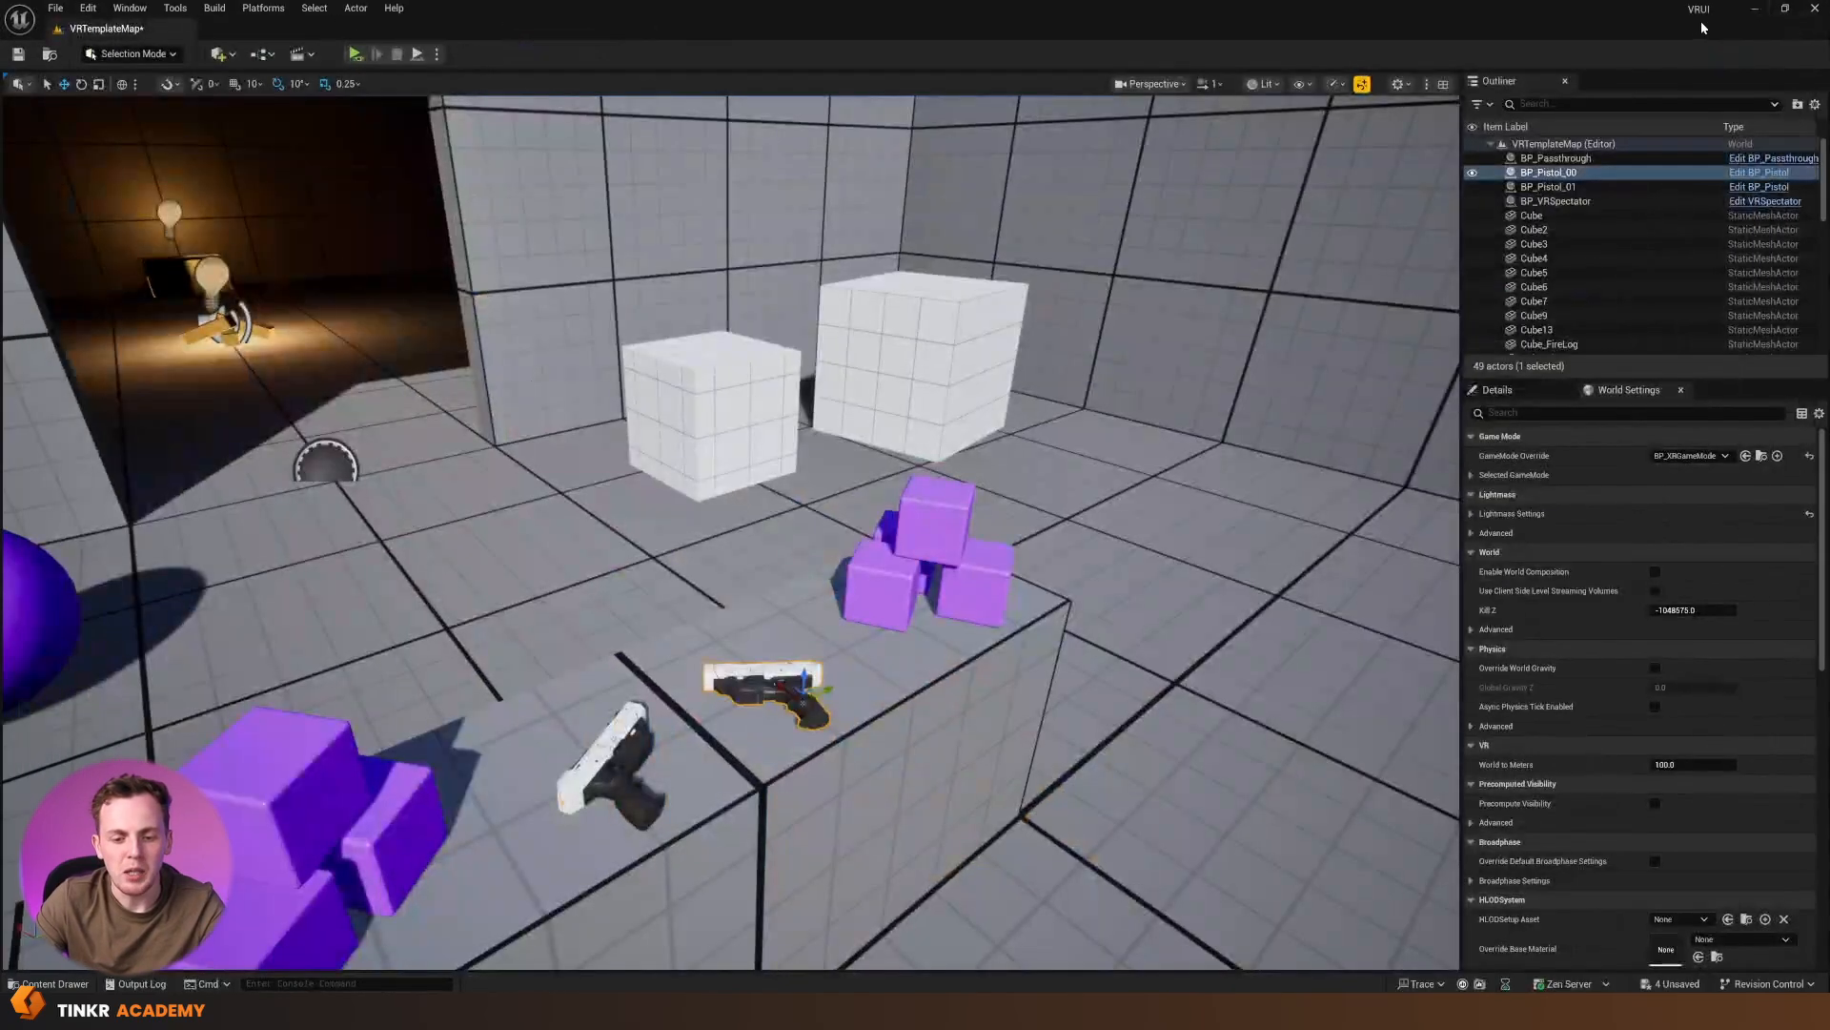
key(ctrl+space)
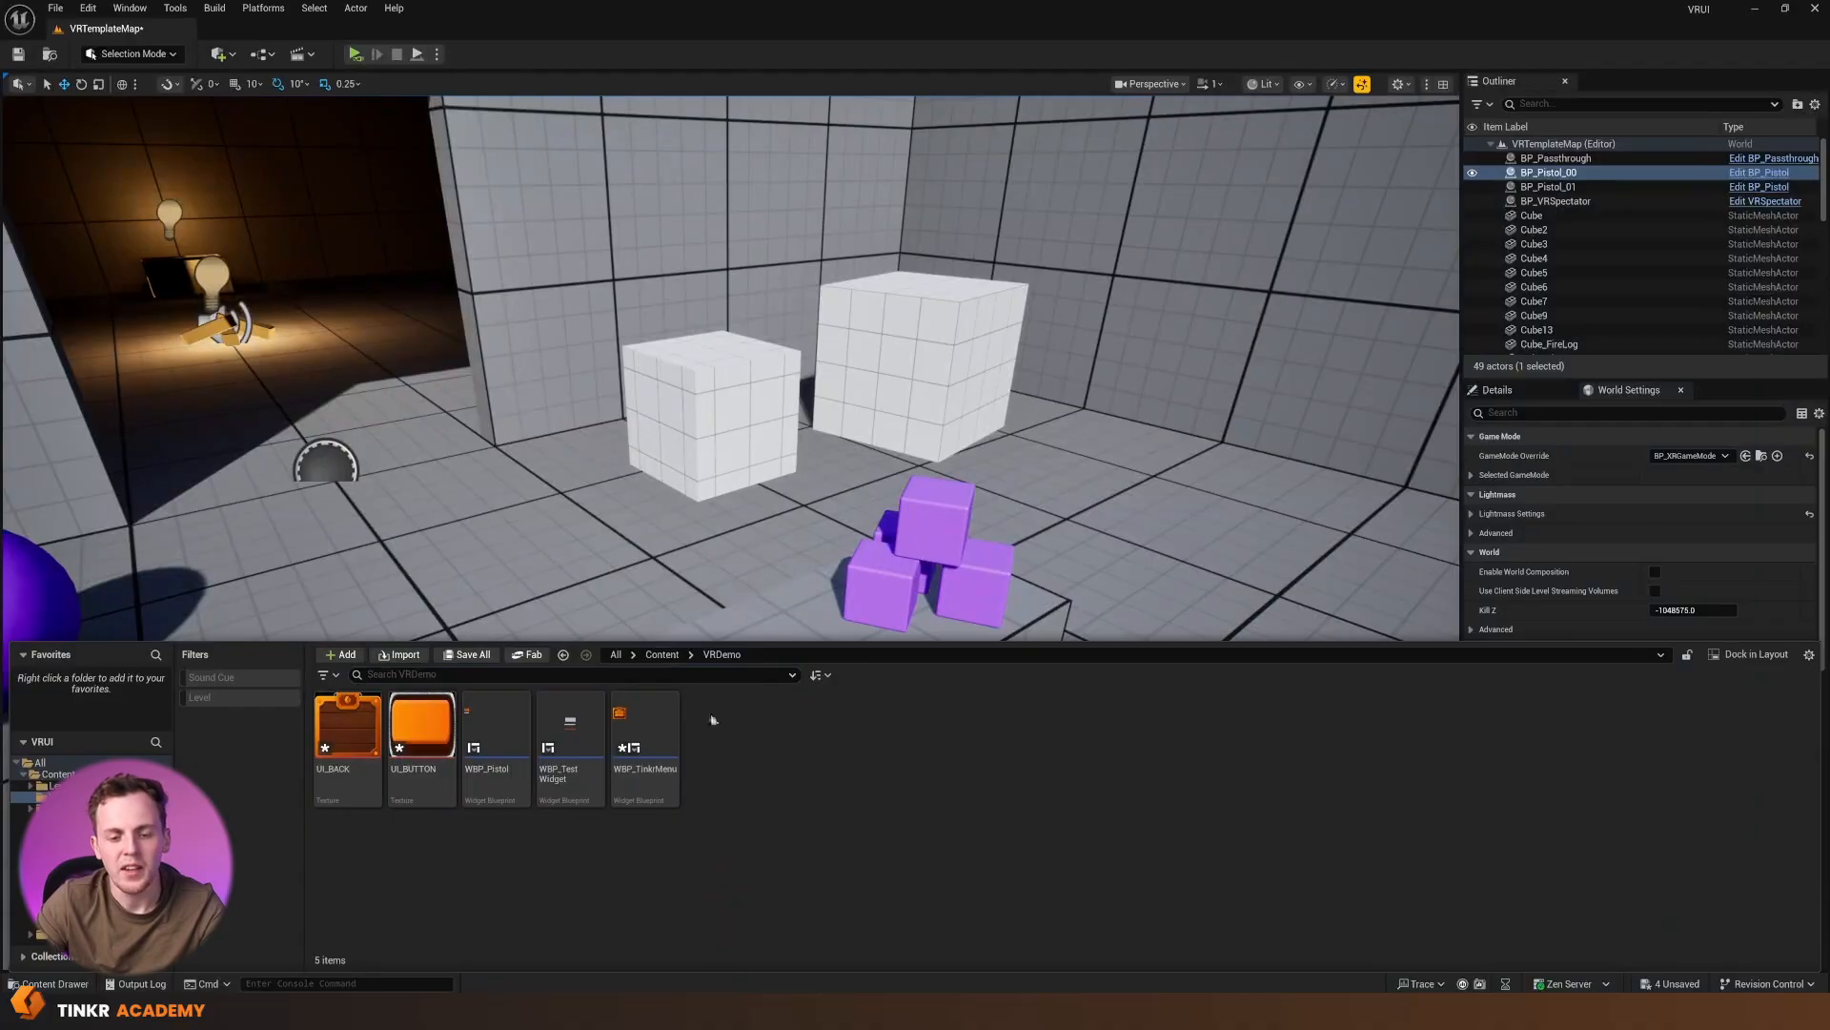
right_click(766, 760)
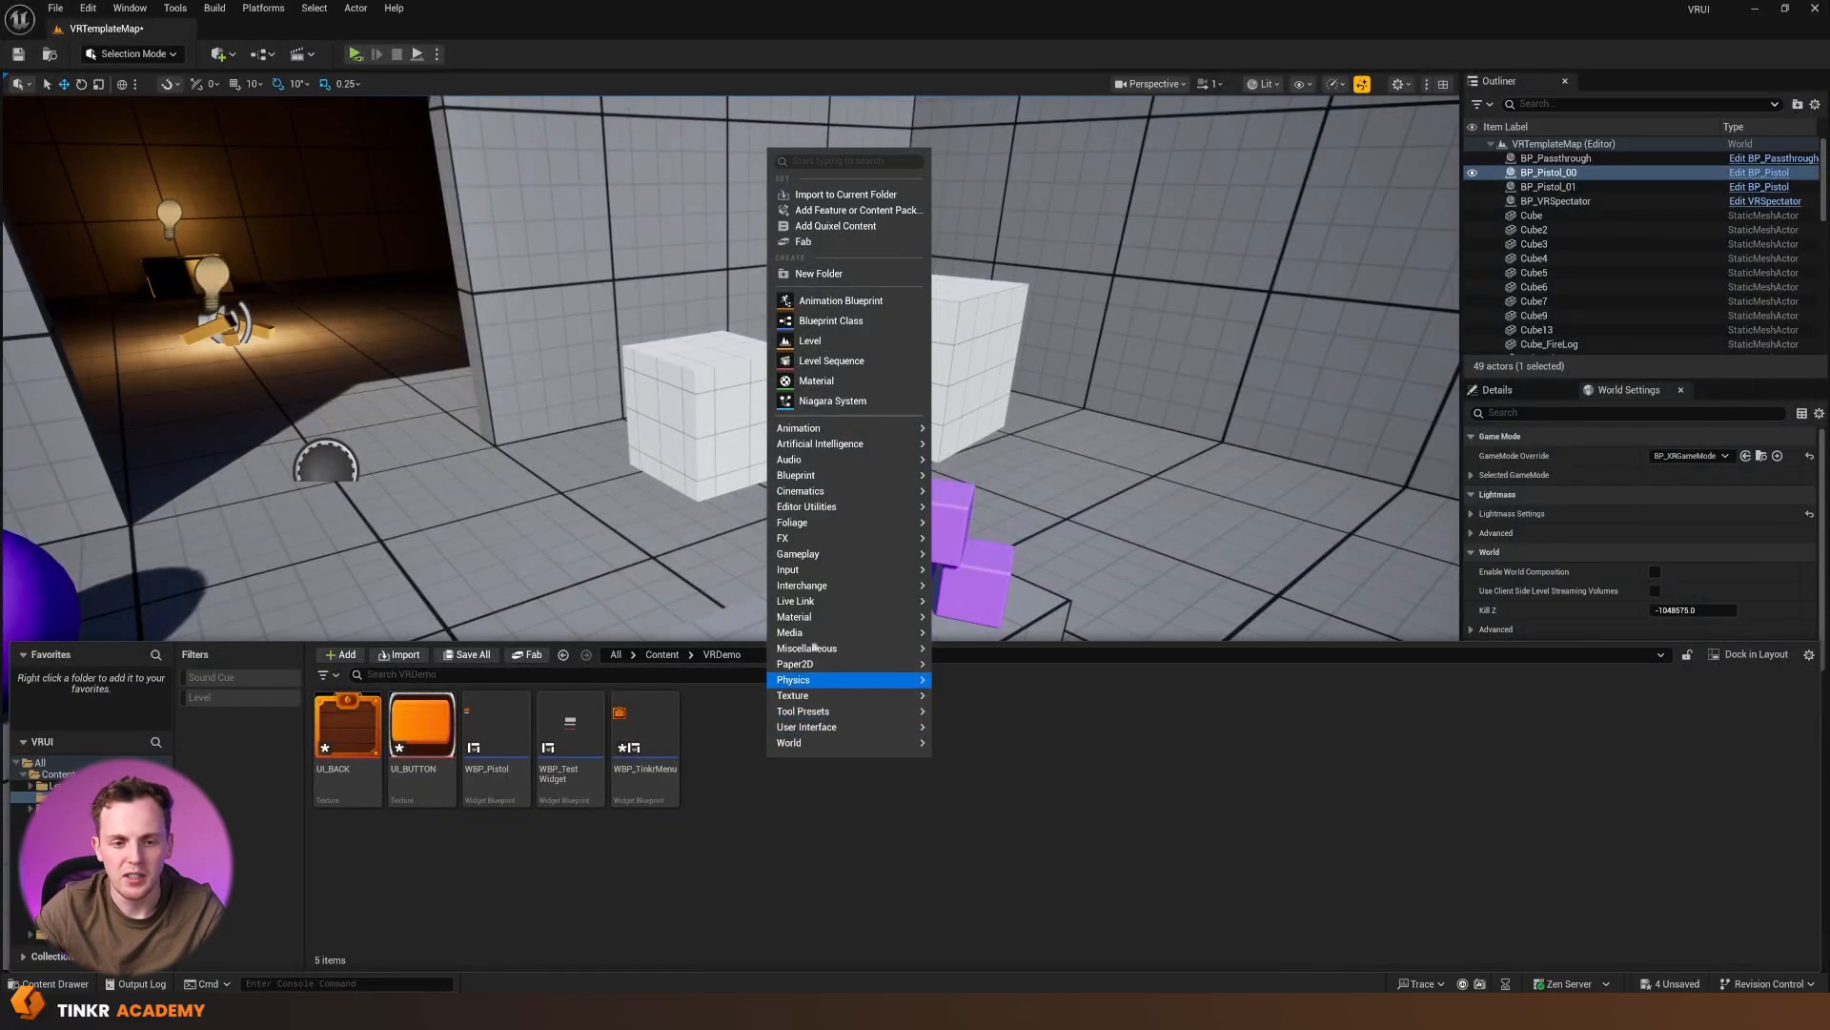
click(820, 321)
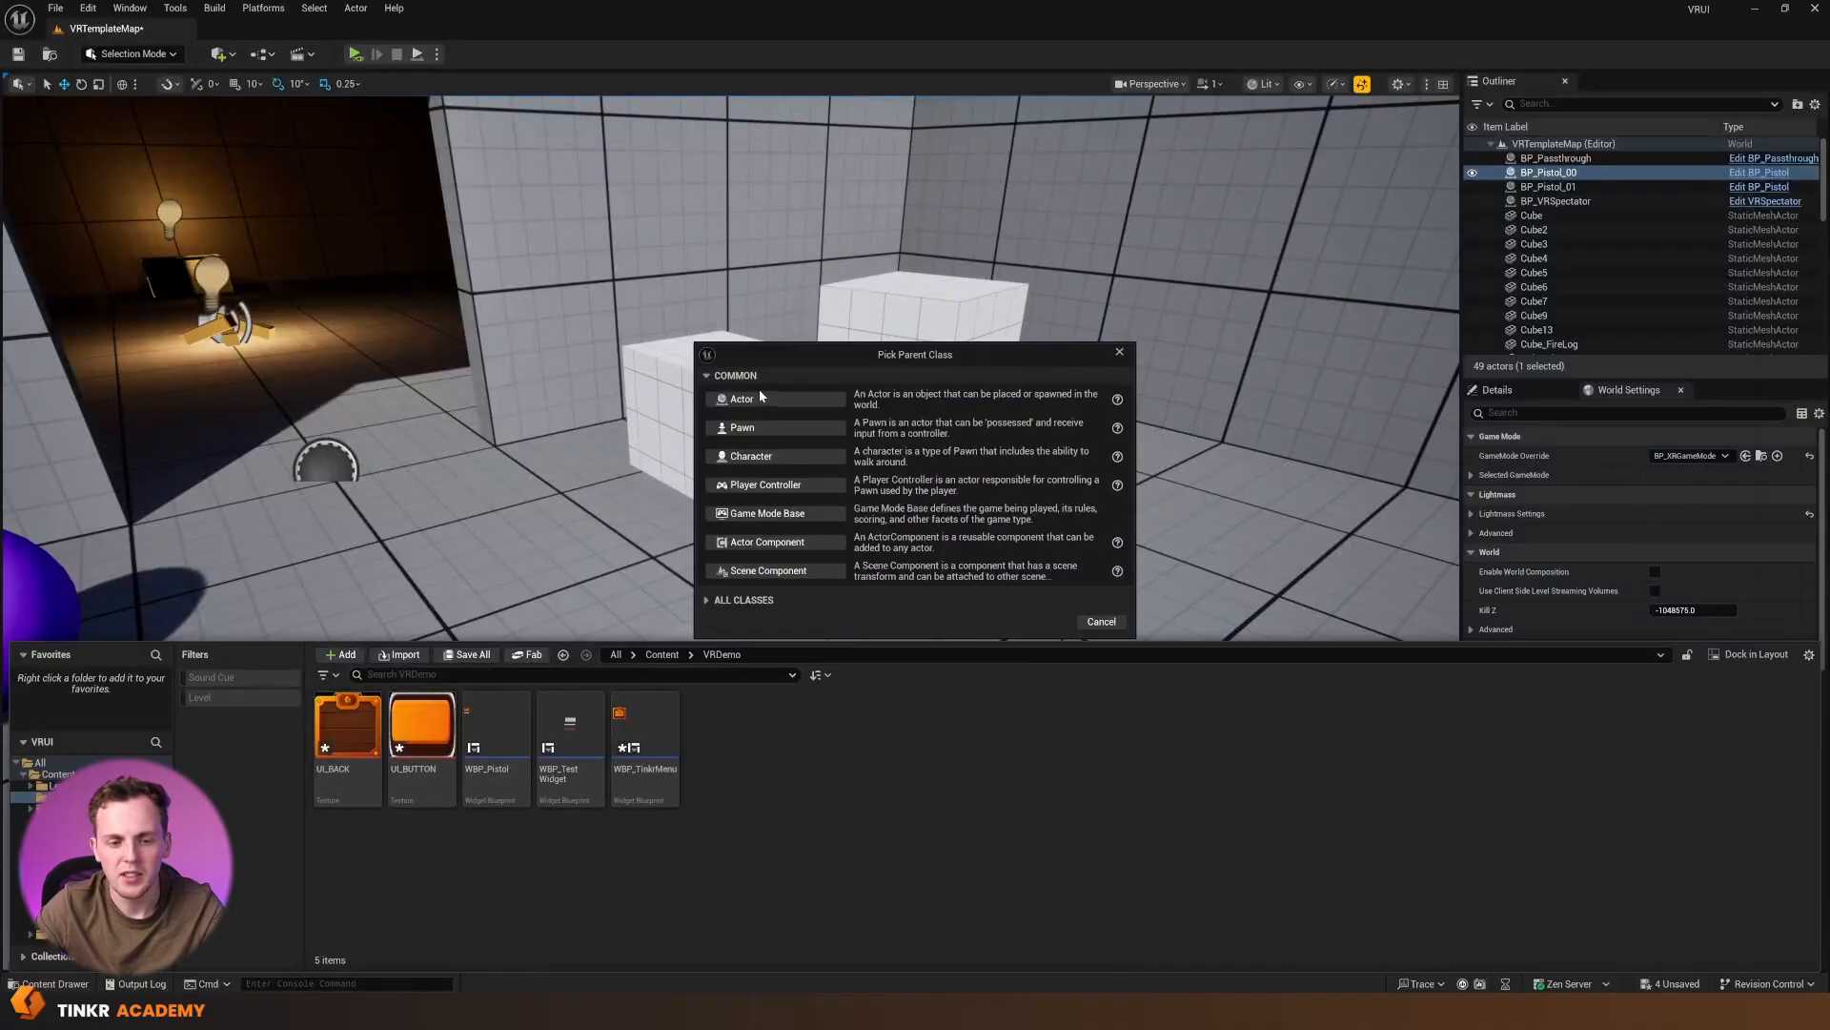
click(760, 396)
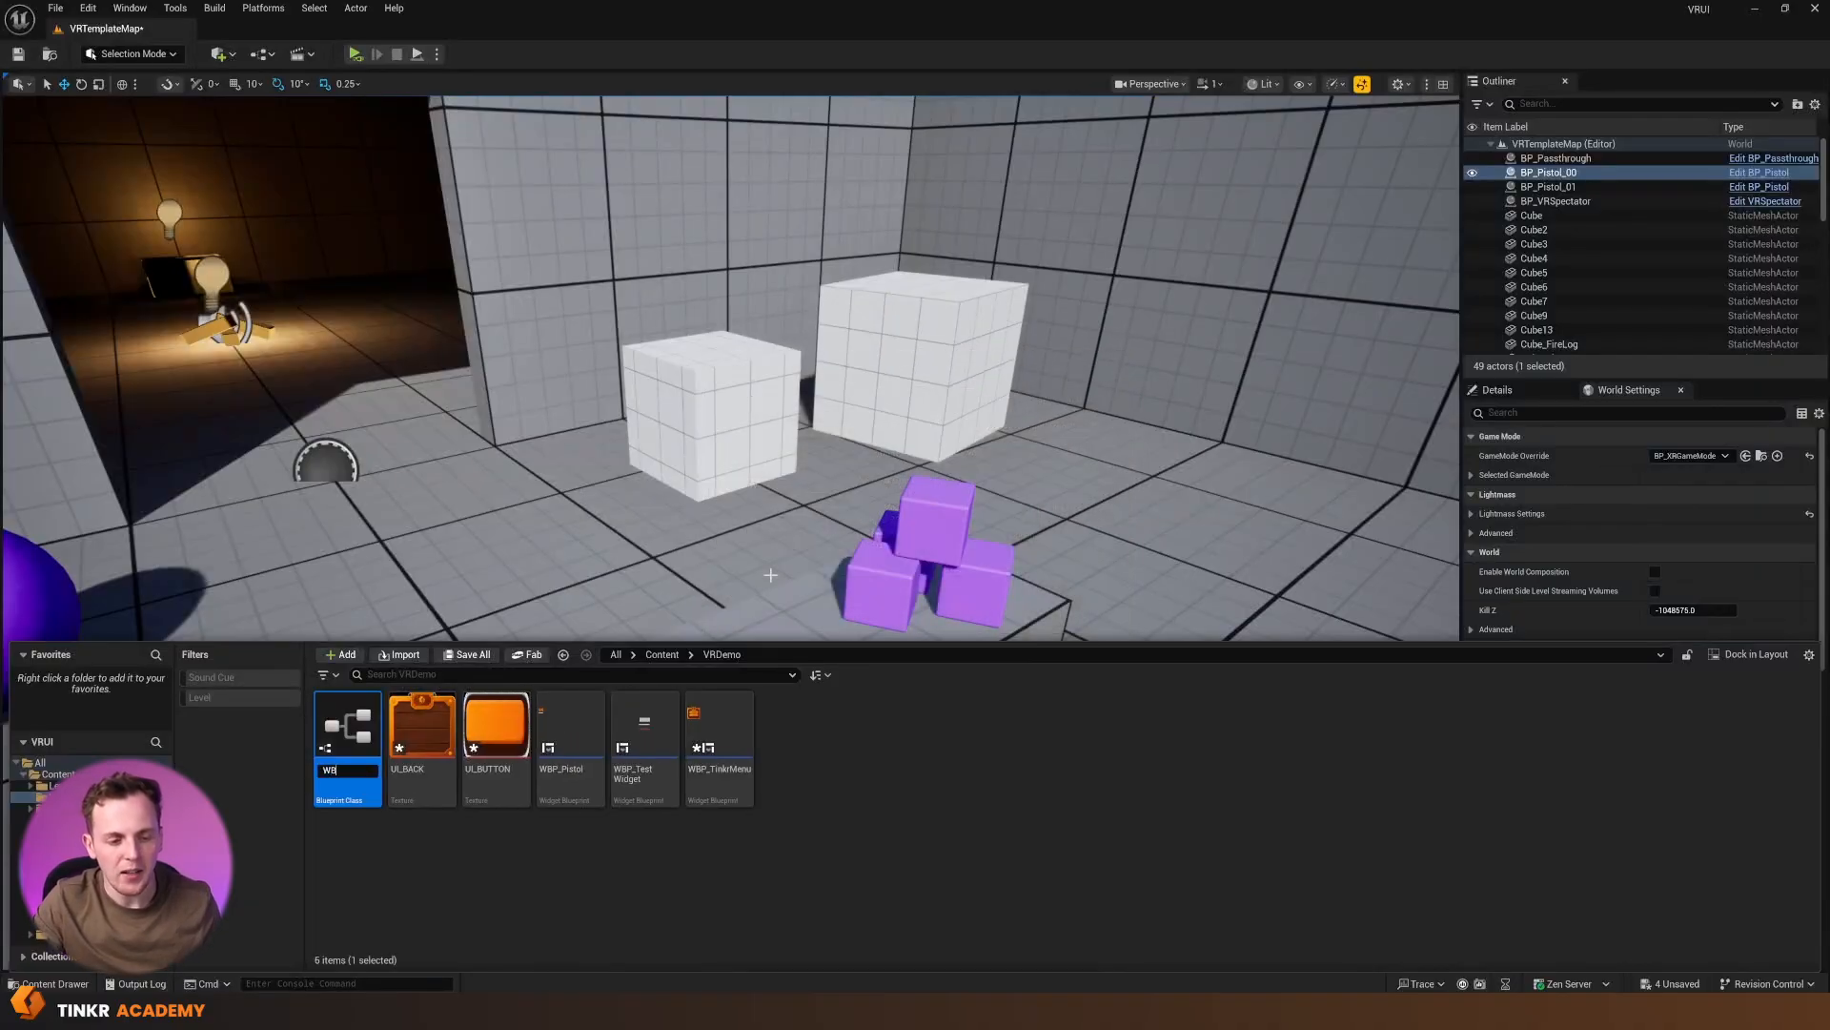
text(WB)
key(BackSpace)
key(BackSpace)
text(BP)
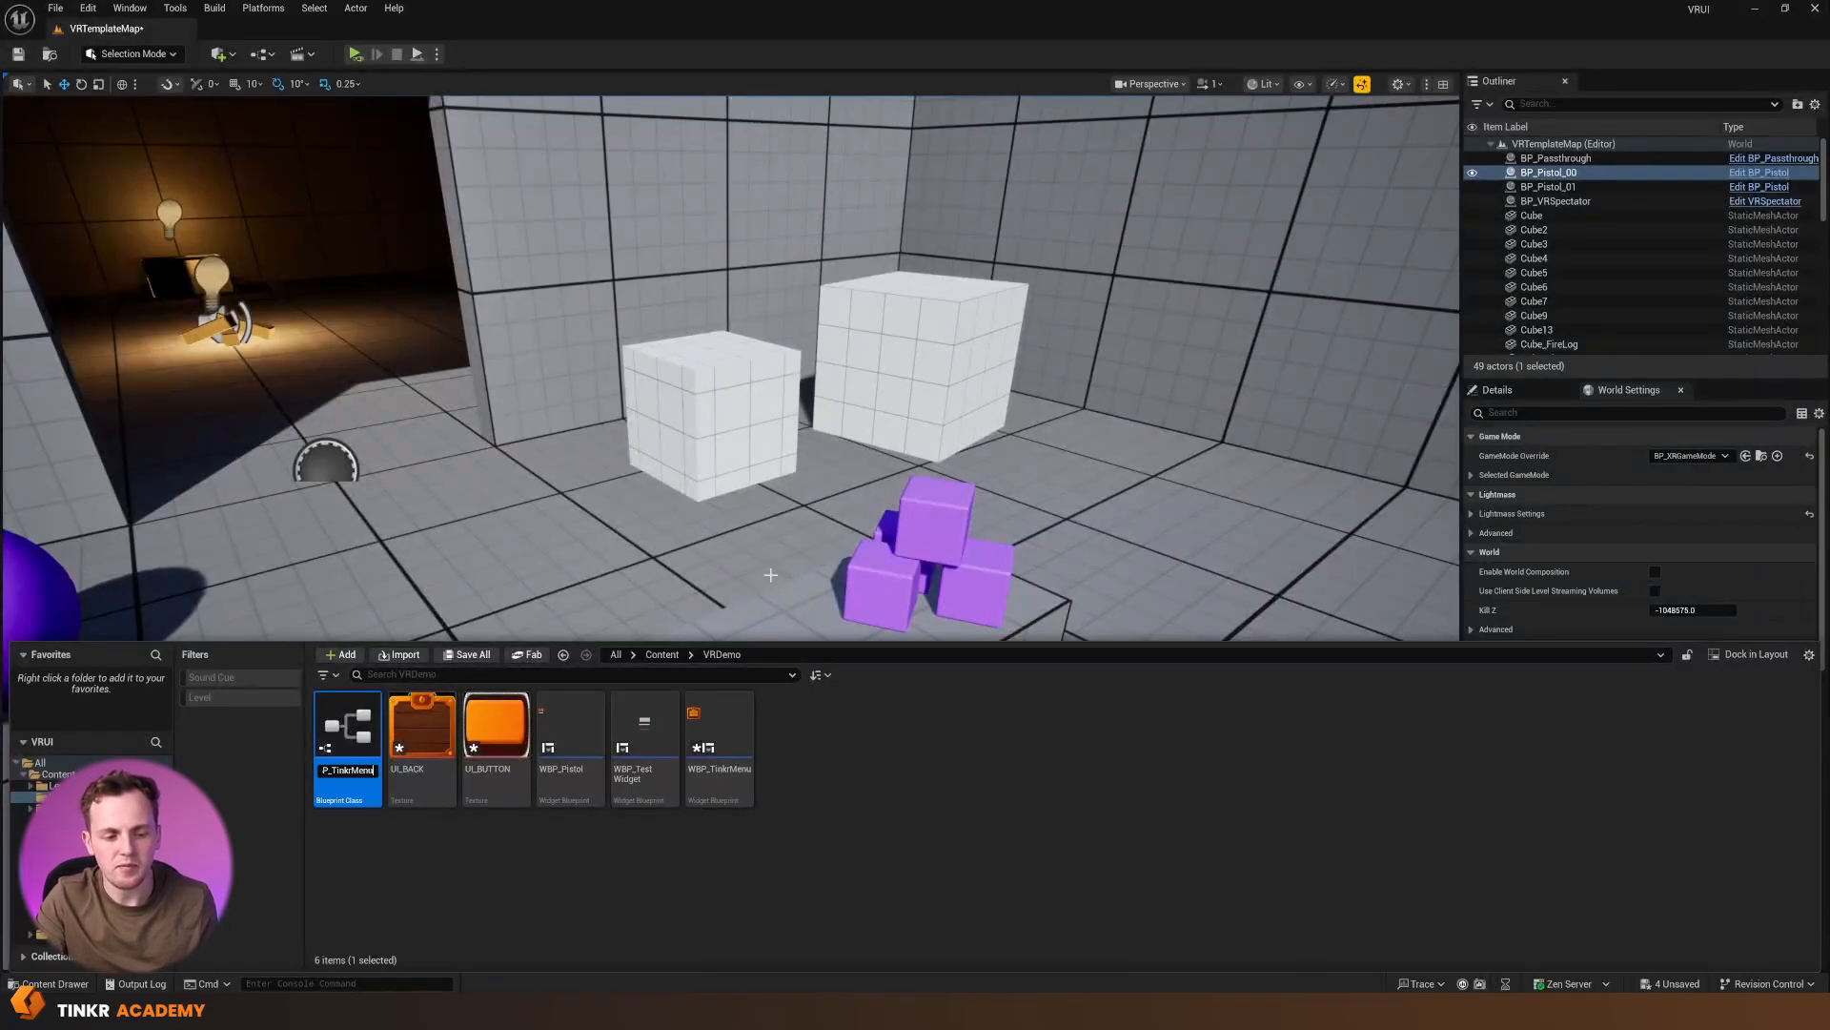
key(Return)
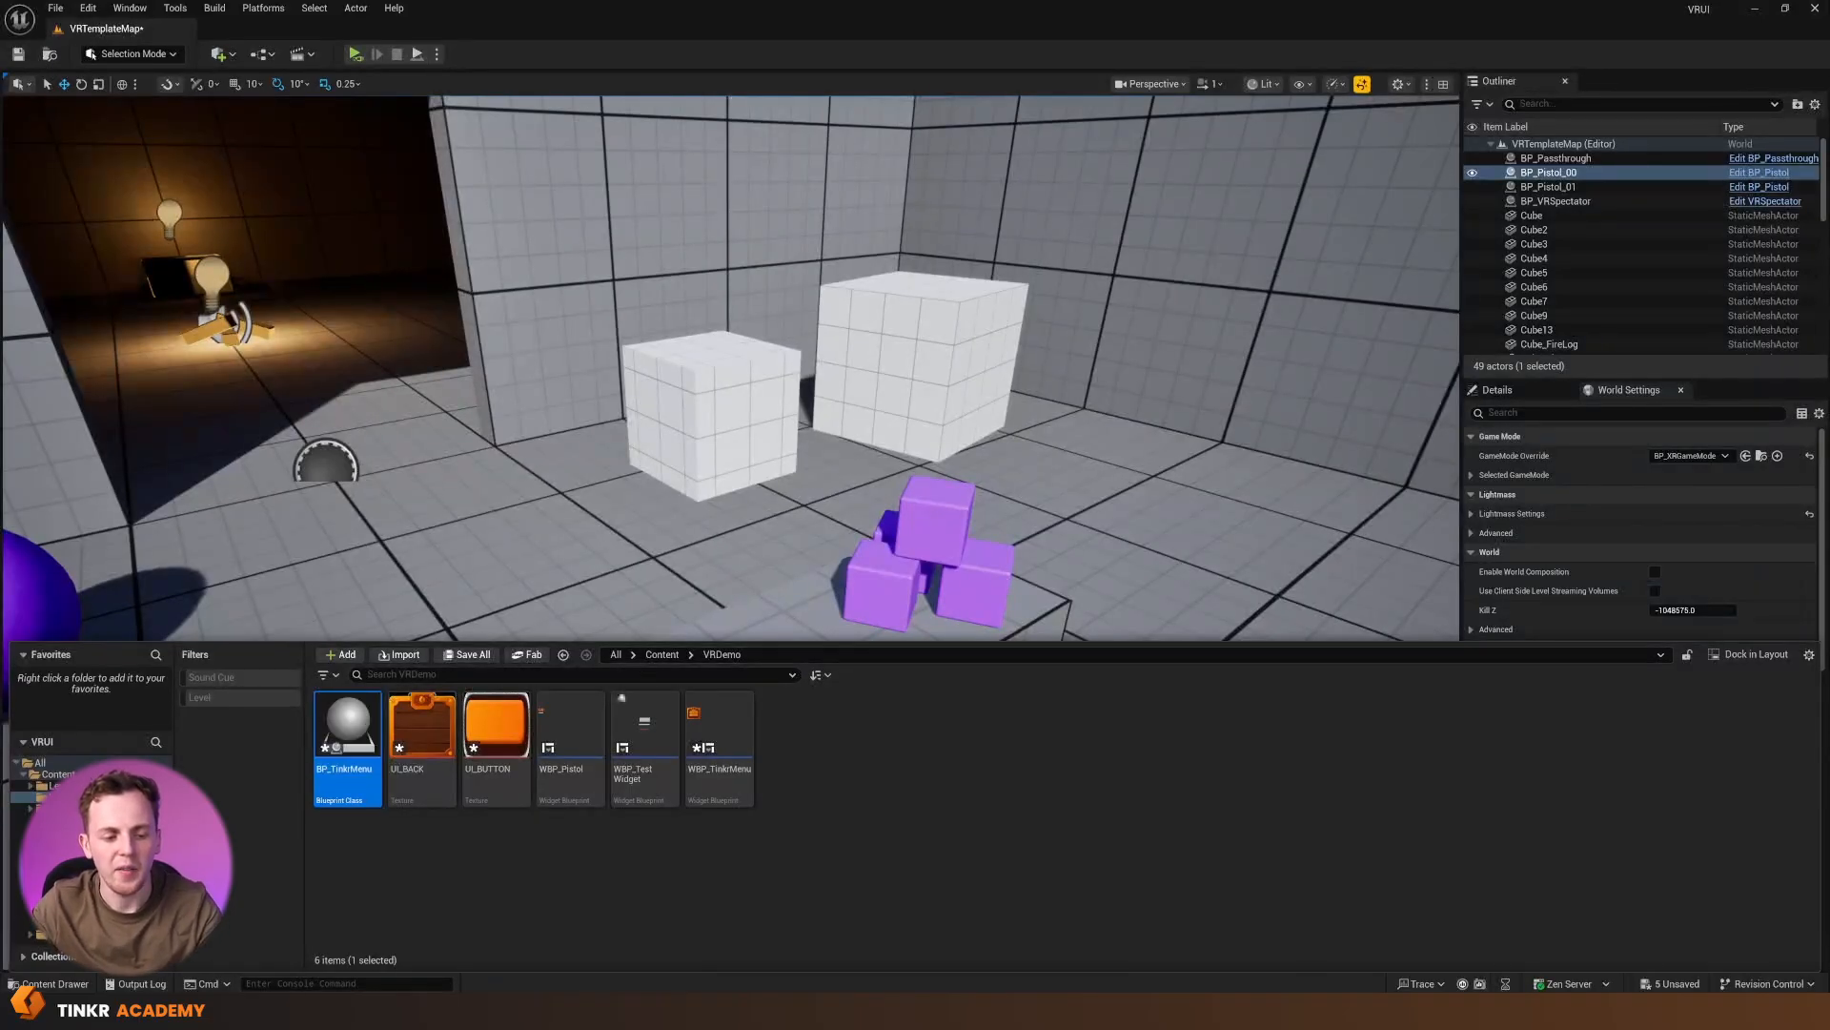
Open the BP_TinkrMenu blueprint and add a Widget component to it
double_click(362, 734)
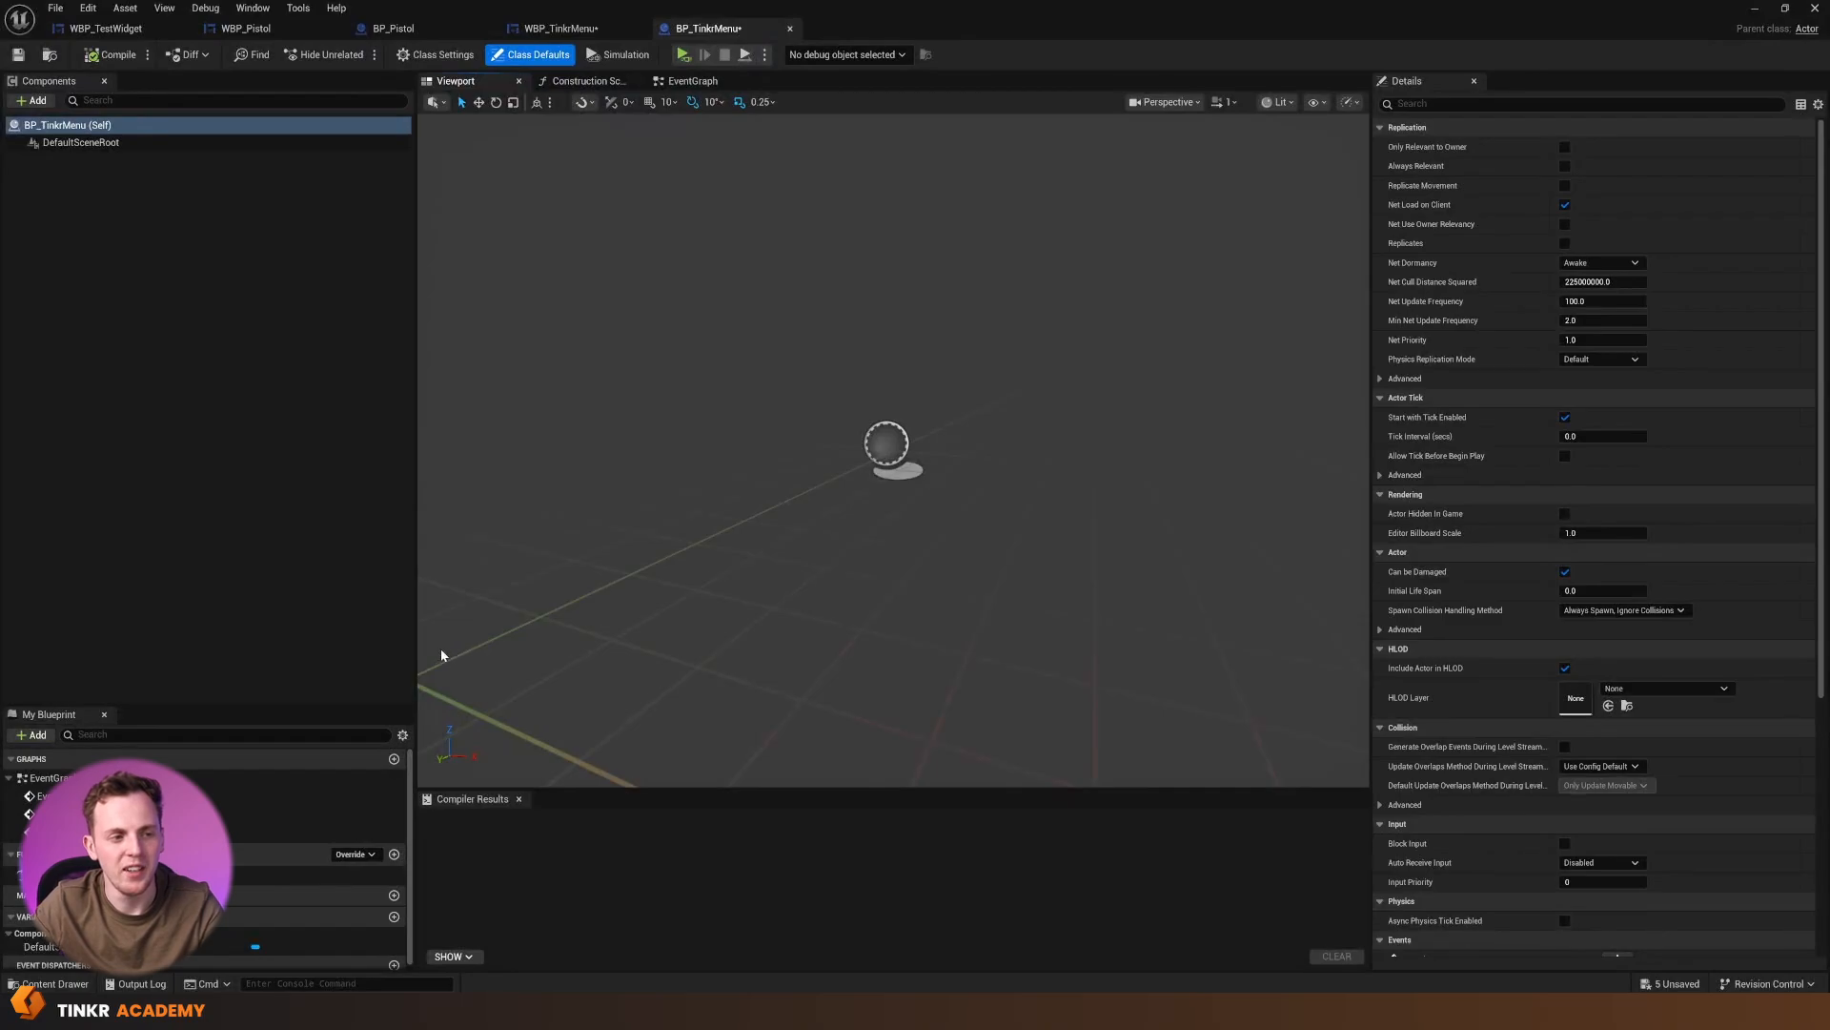
click(38, 100)
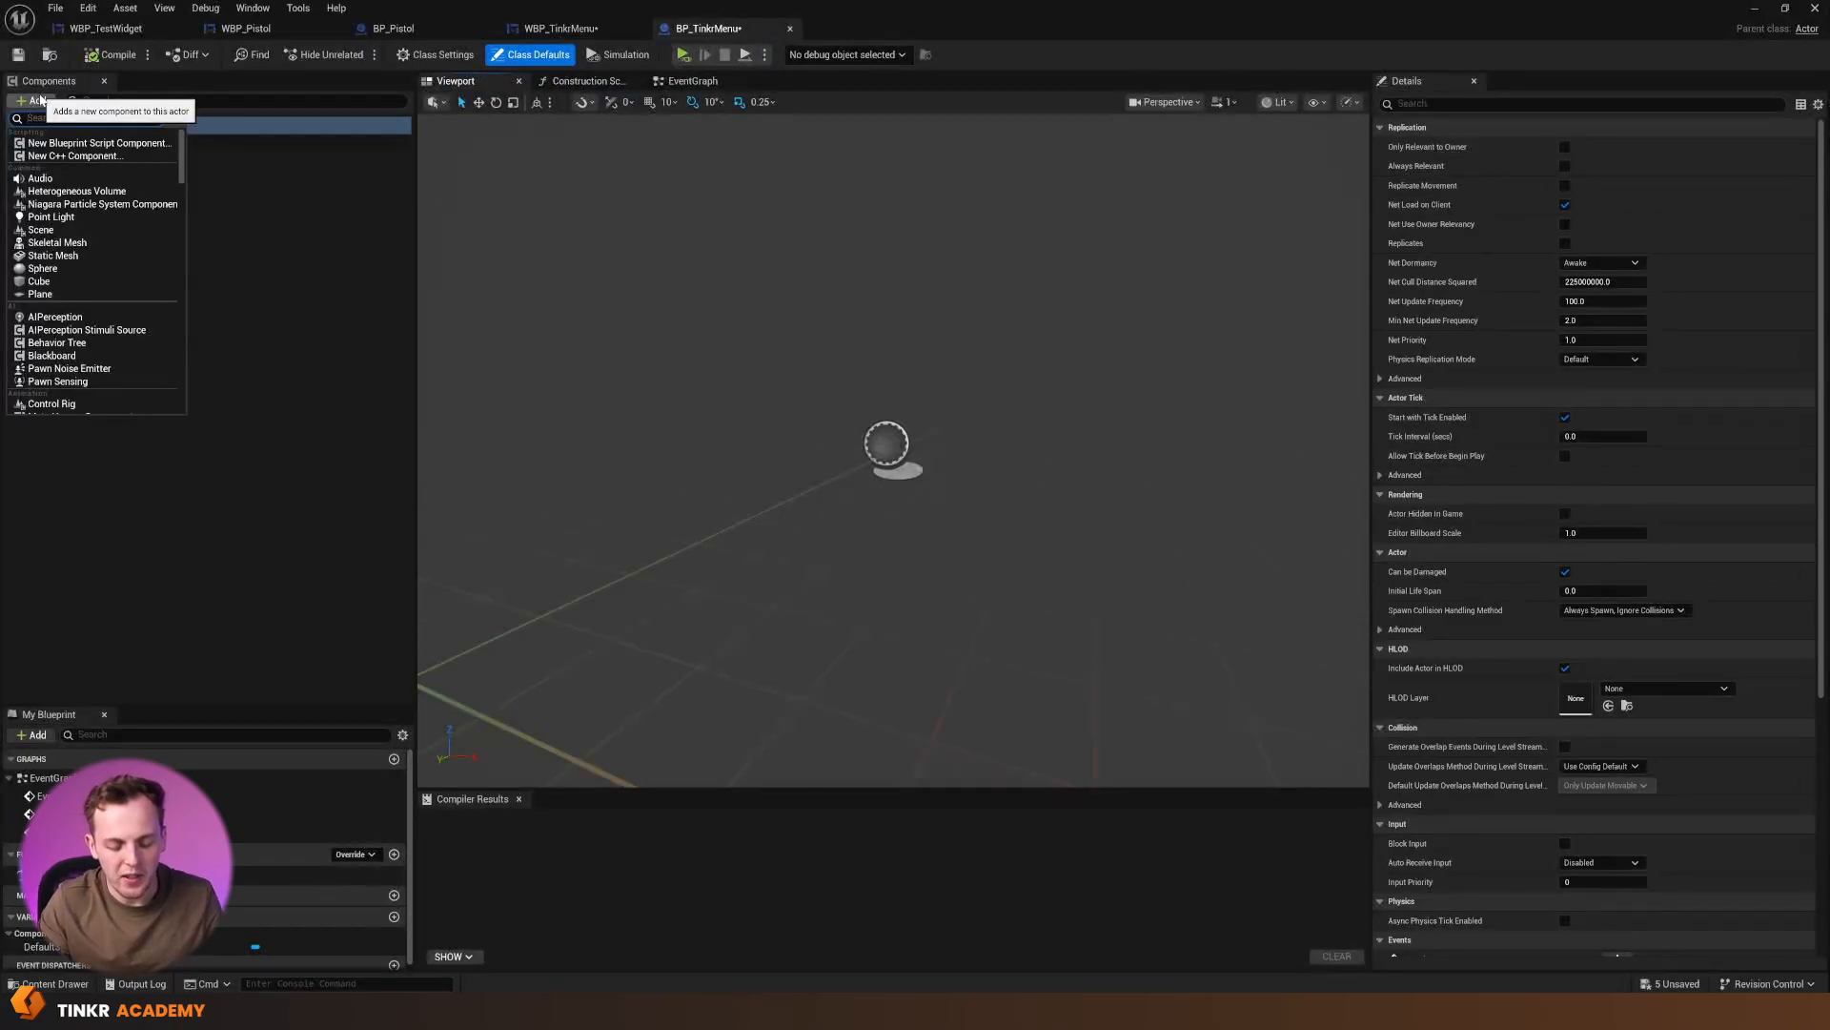
text(widget)
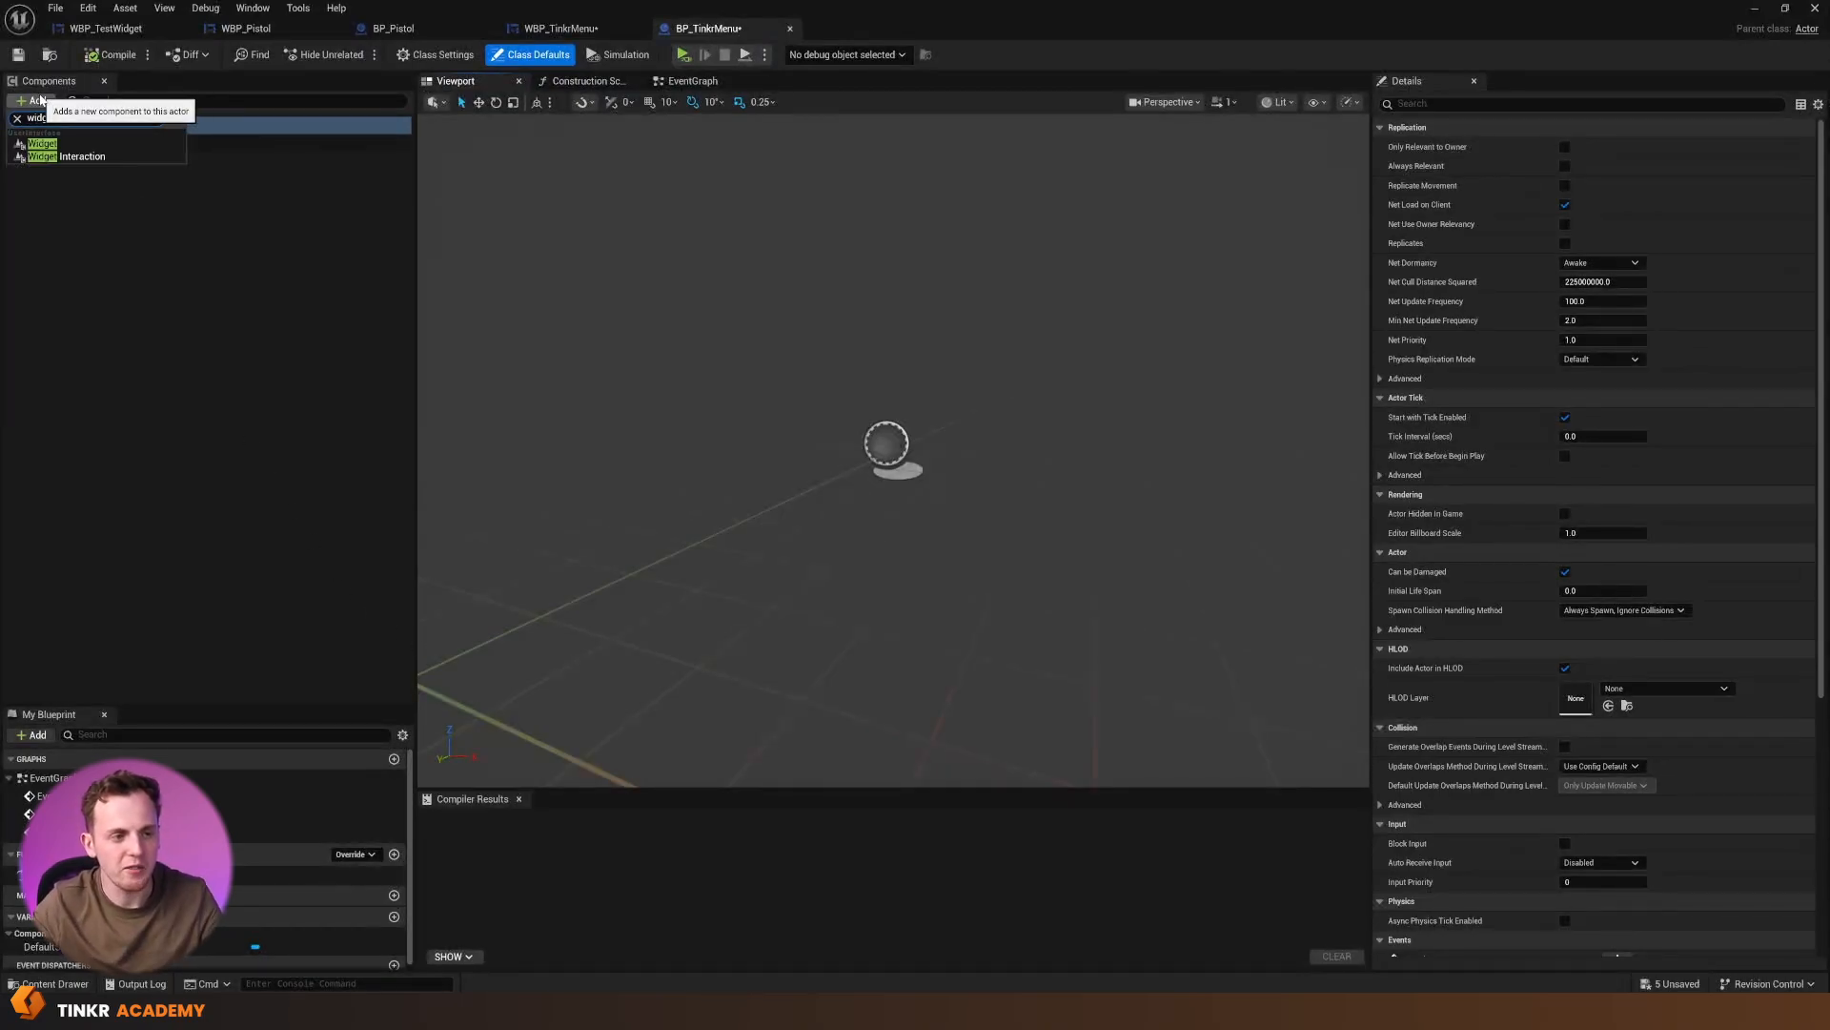
click(63, 148)
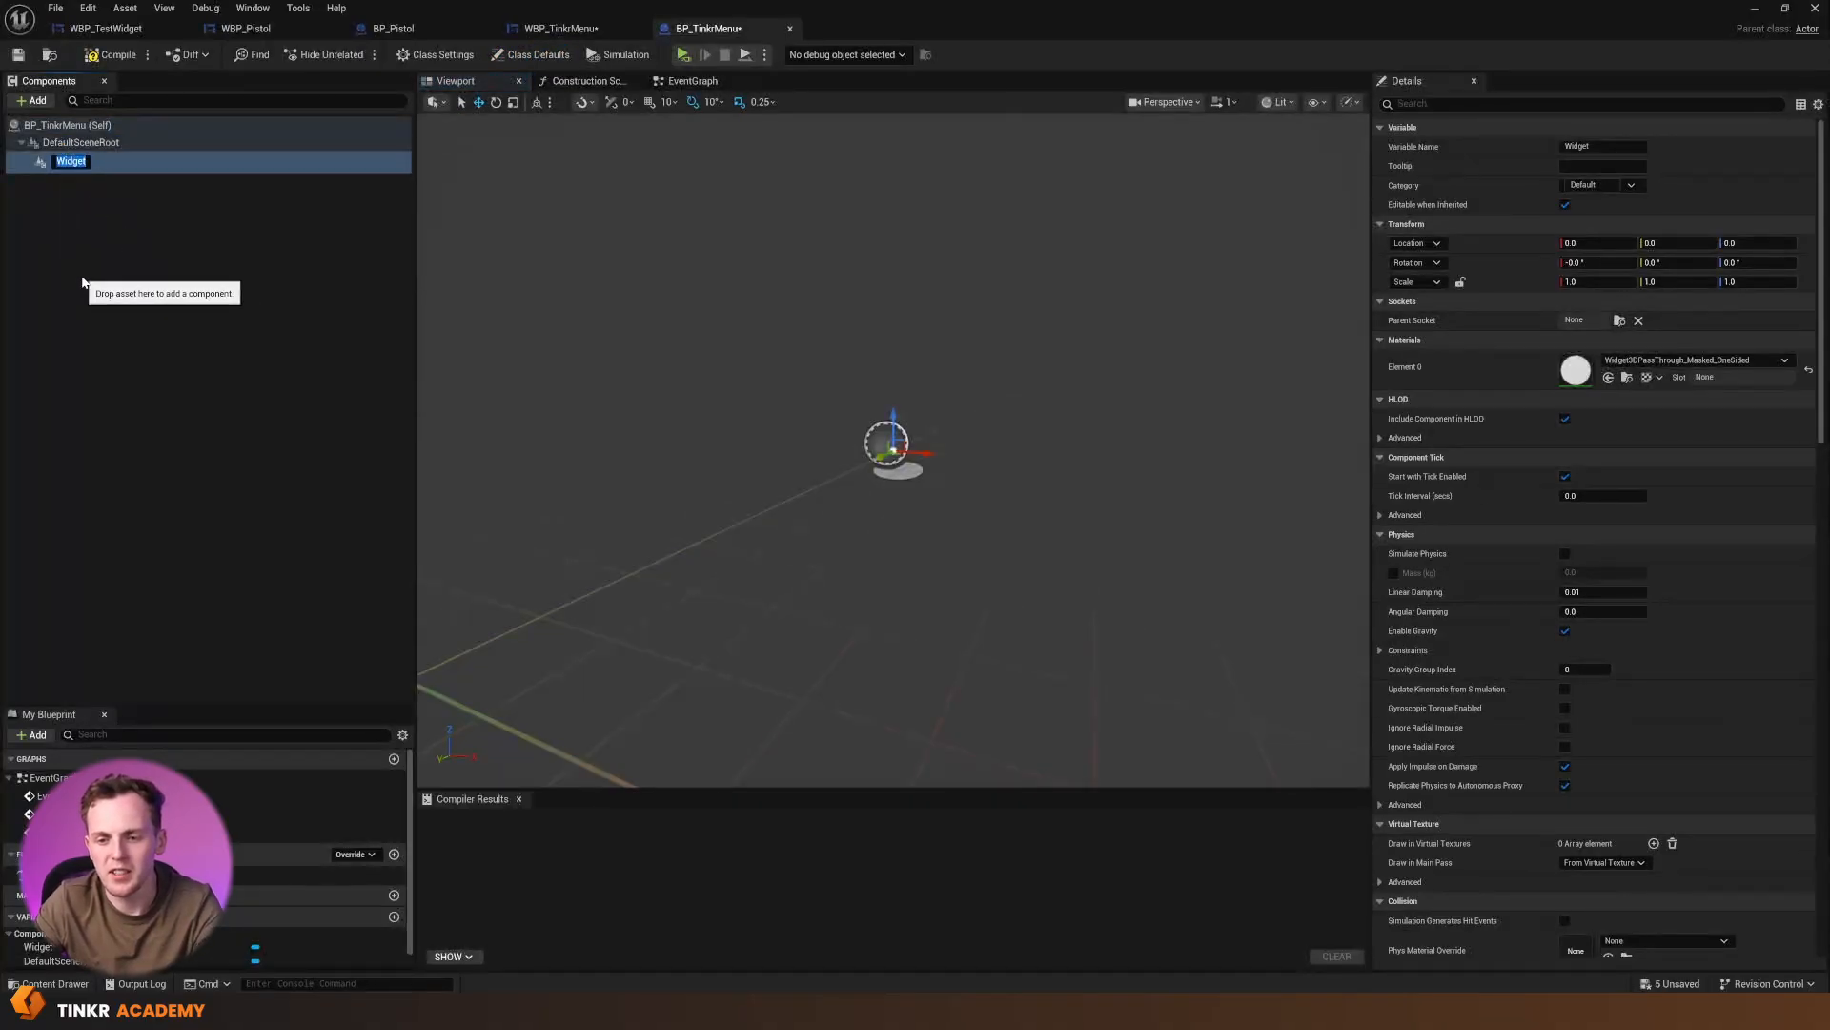
Set the Widget component's widget class to WBP_TinkrMenu and inspect the menu from the front in the viewport
scroll(1750, 661, down, 10)
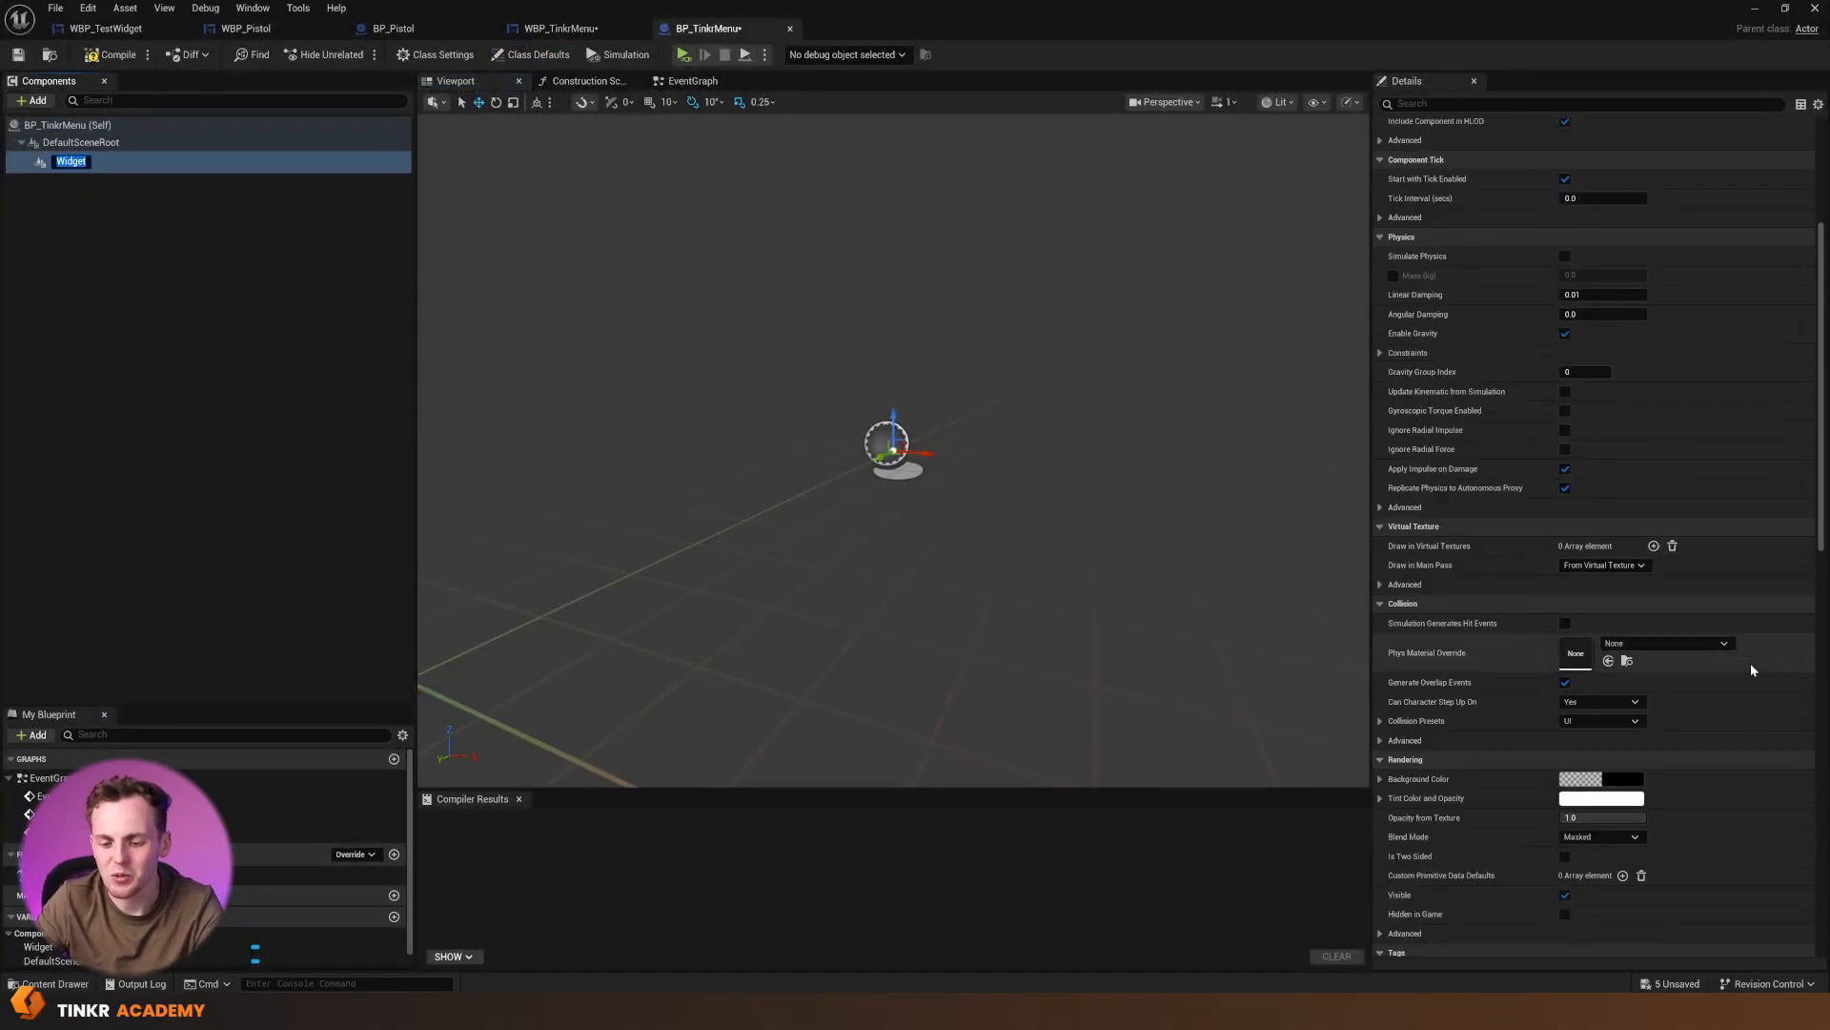
scroll(1712, 740, down, 5)
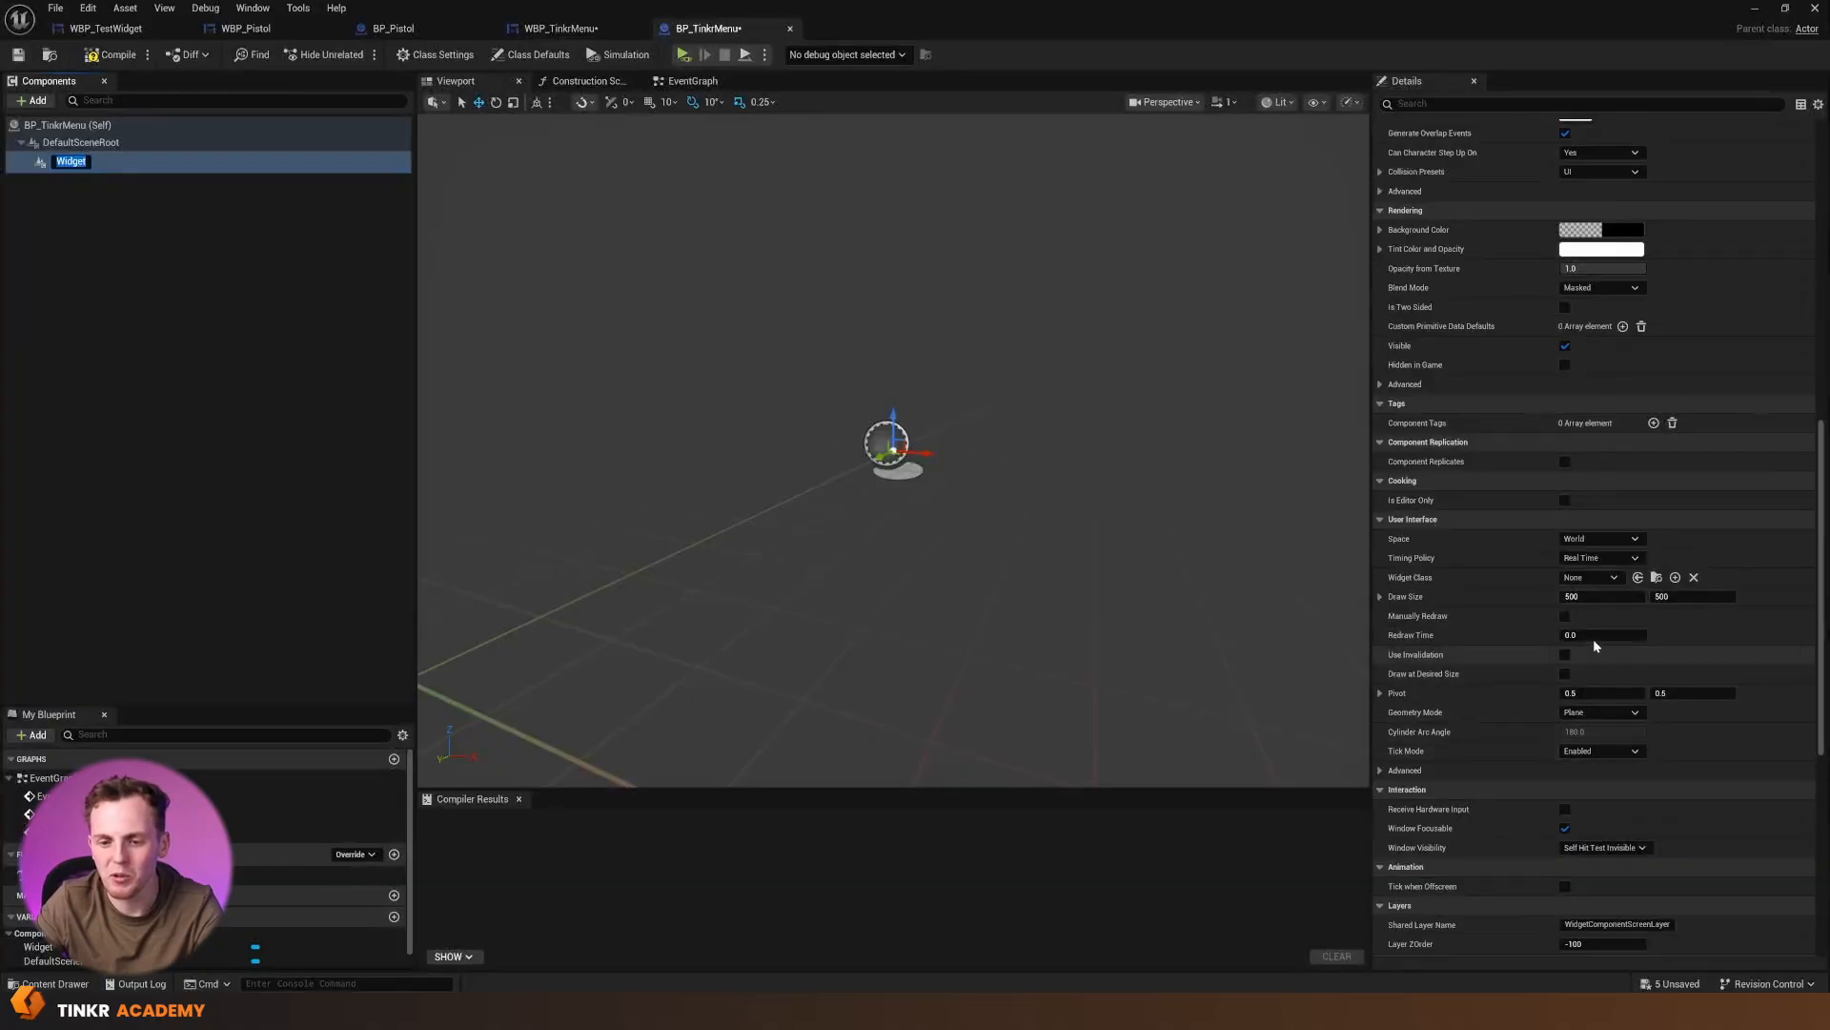
click(1607, 578)
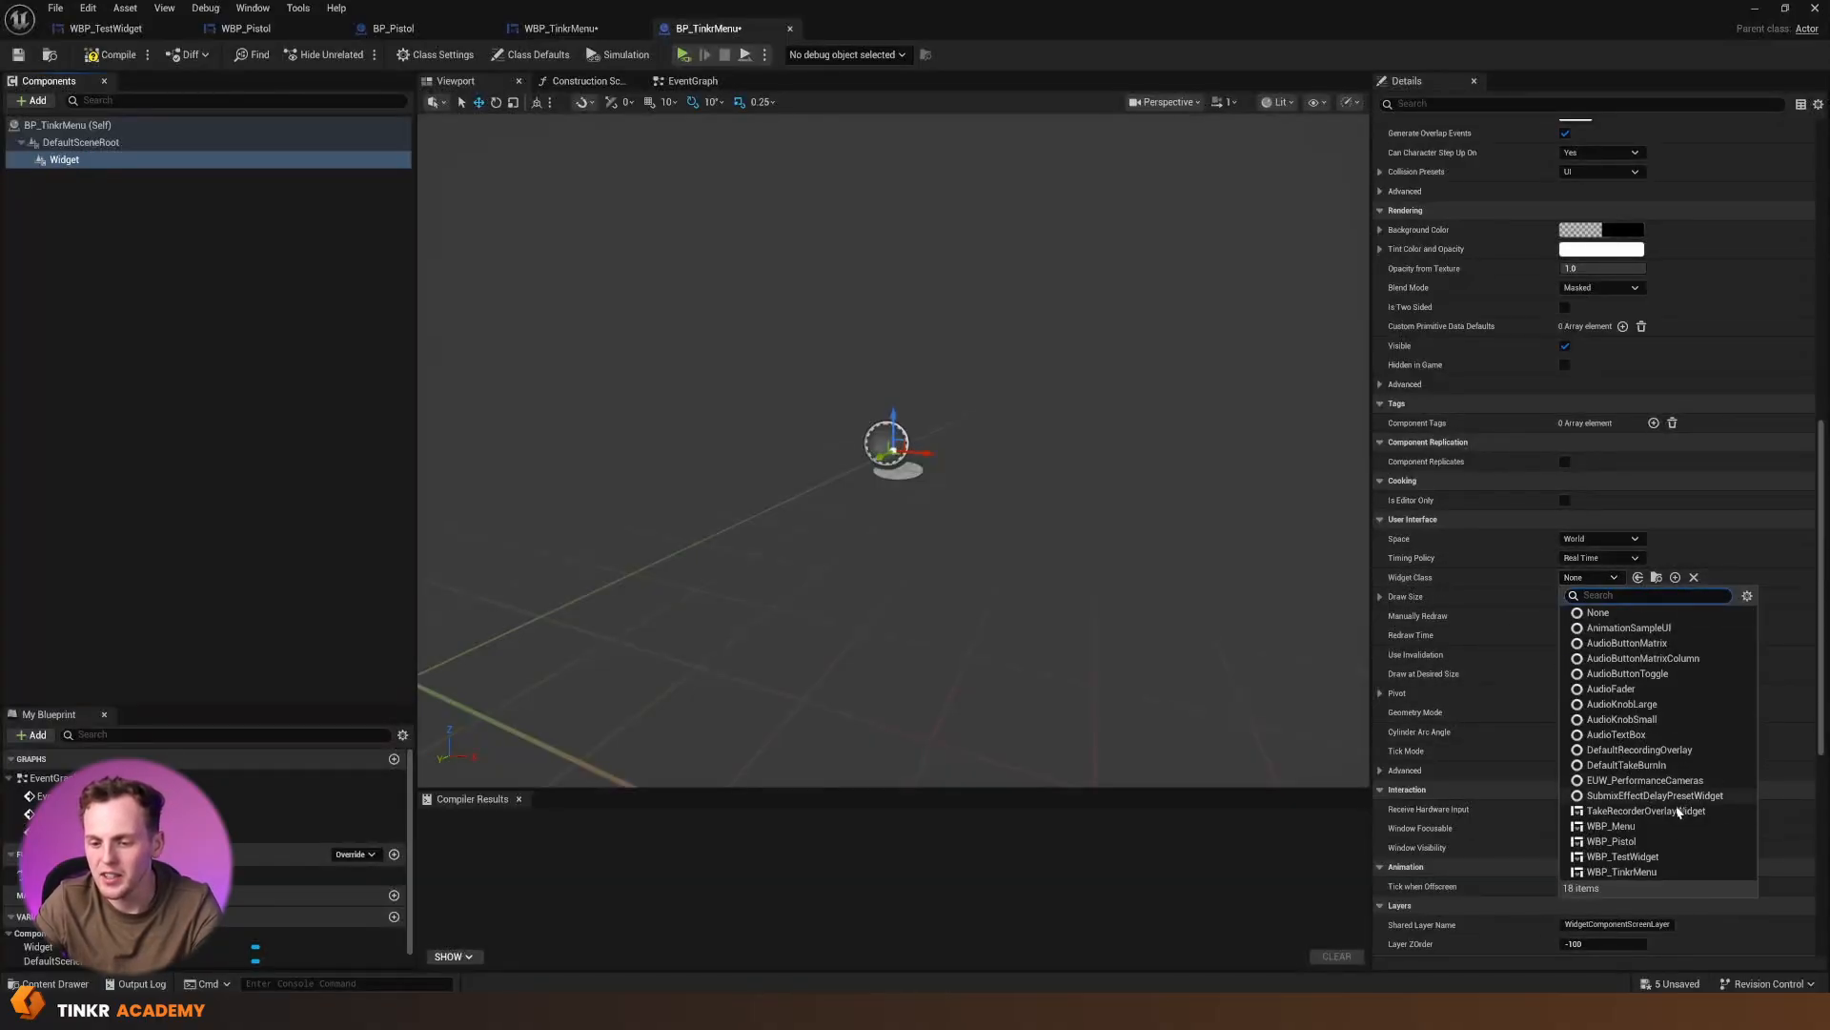
click(1632, 877)
right_drag(1099, 597, 1009, 530)
right_drag(1108, 447, 1163, 430)
key(s)
right_drag(1110, 502, 1093, 502)
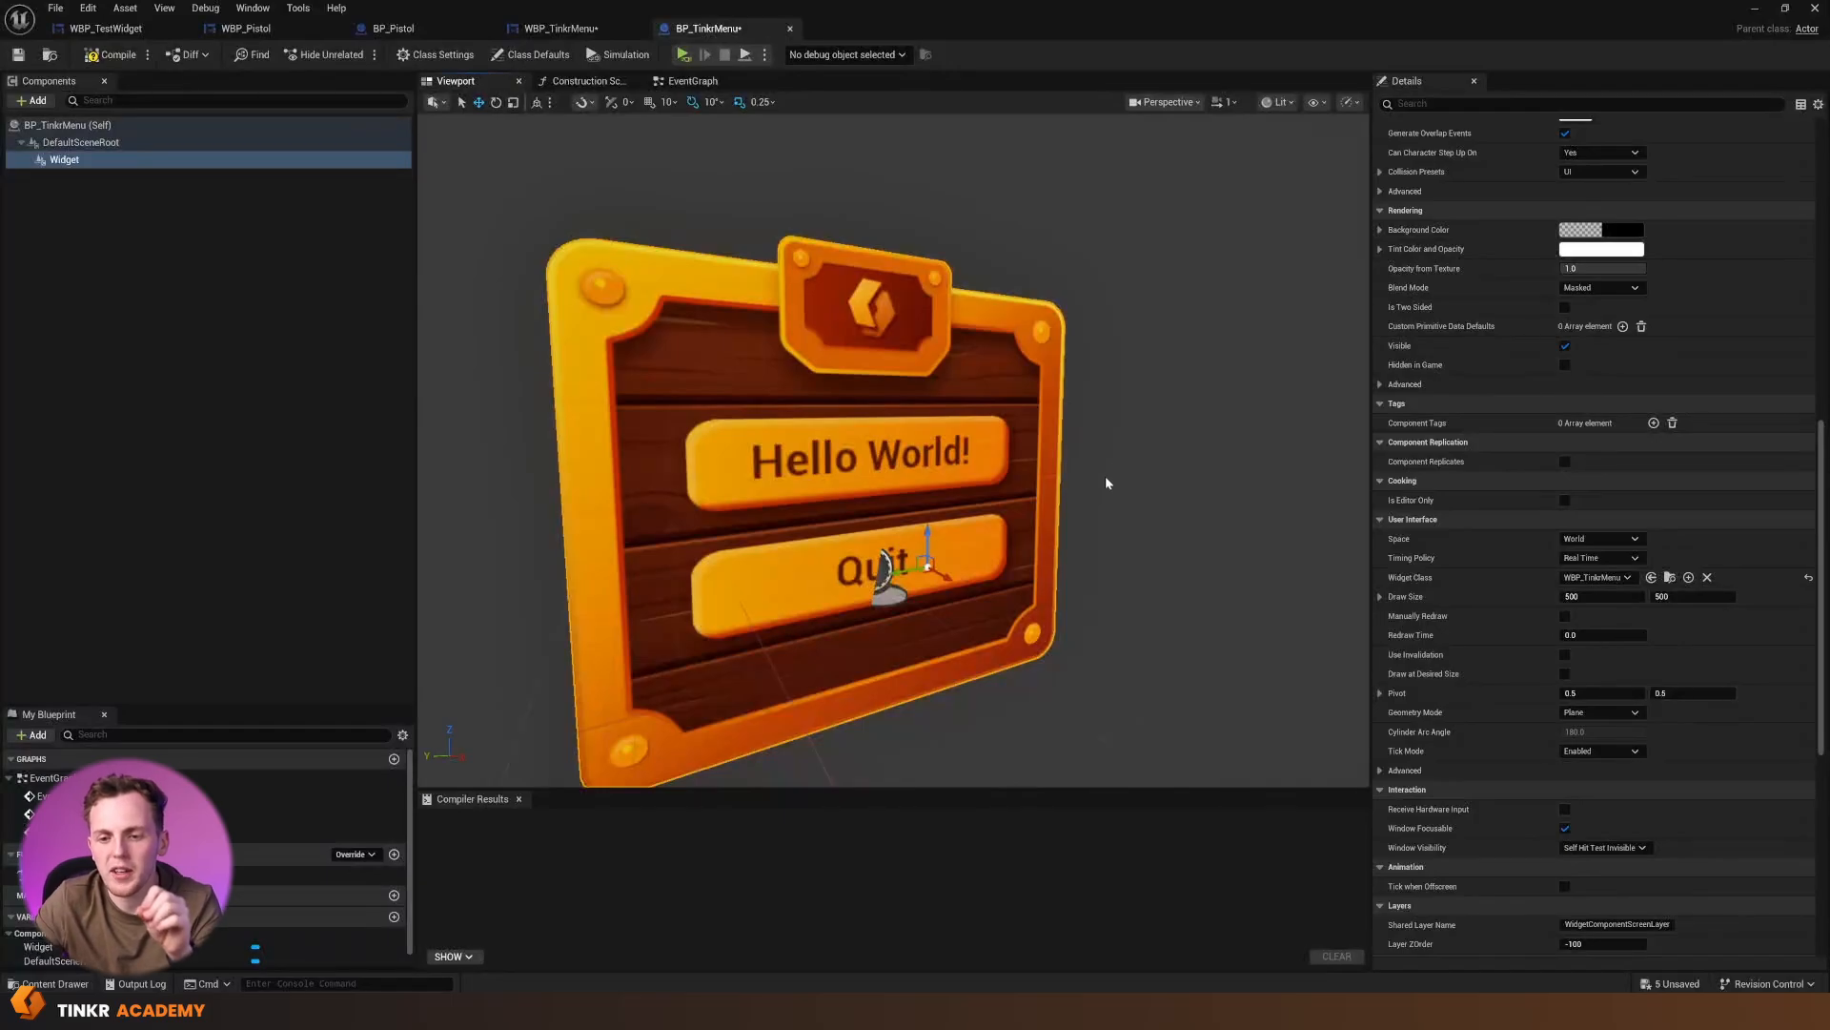
Switch the Widget component's collision preset to Custom with the 3DWidget trace response set to Block, and compile the blueprint
scroll(1528, 599, down, 3)
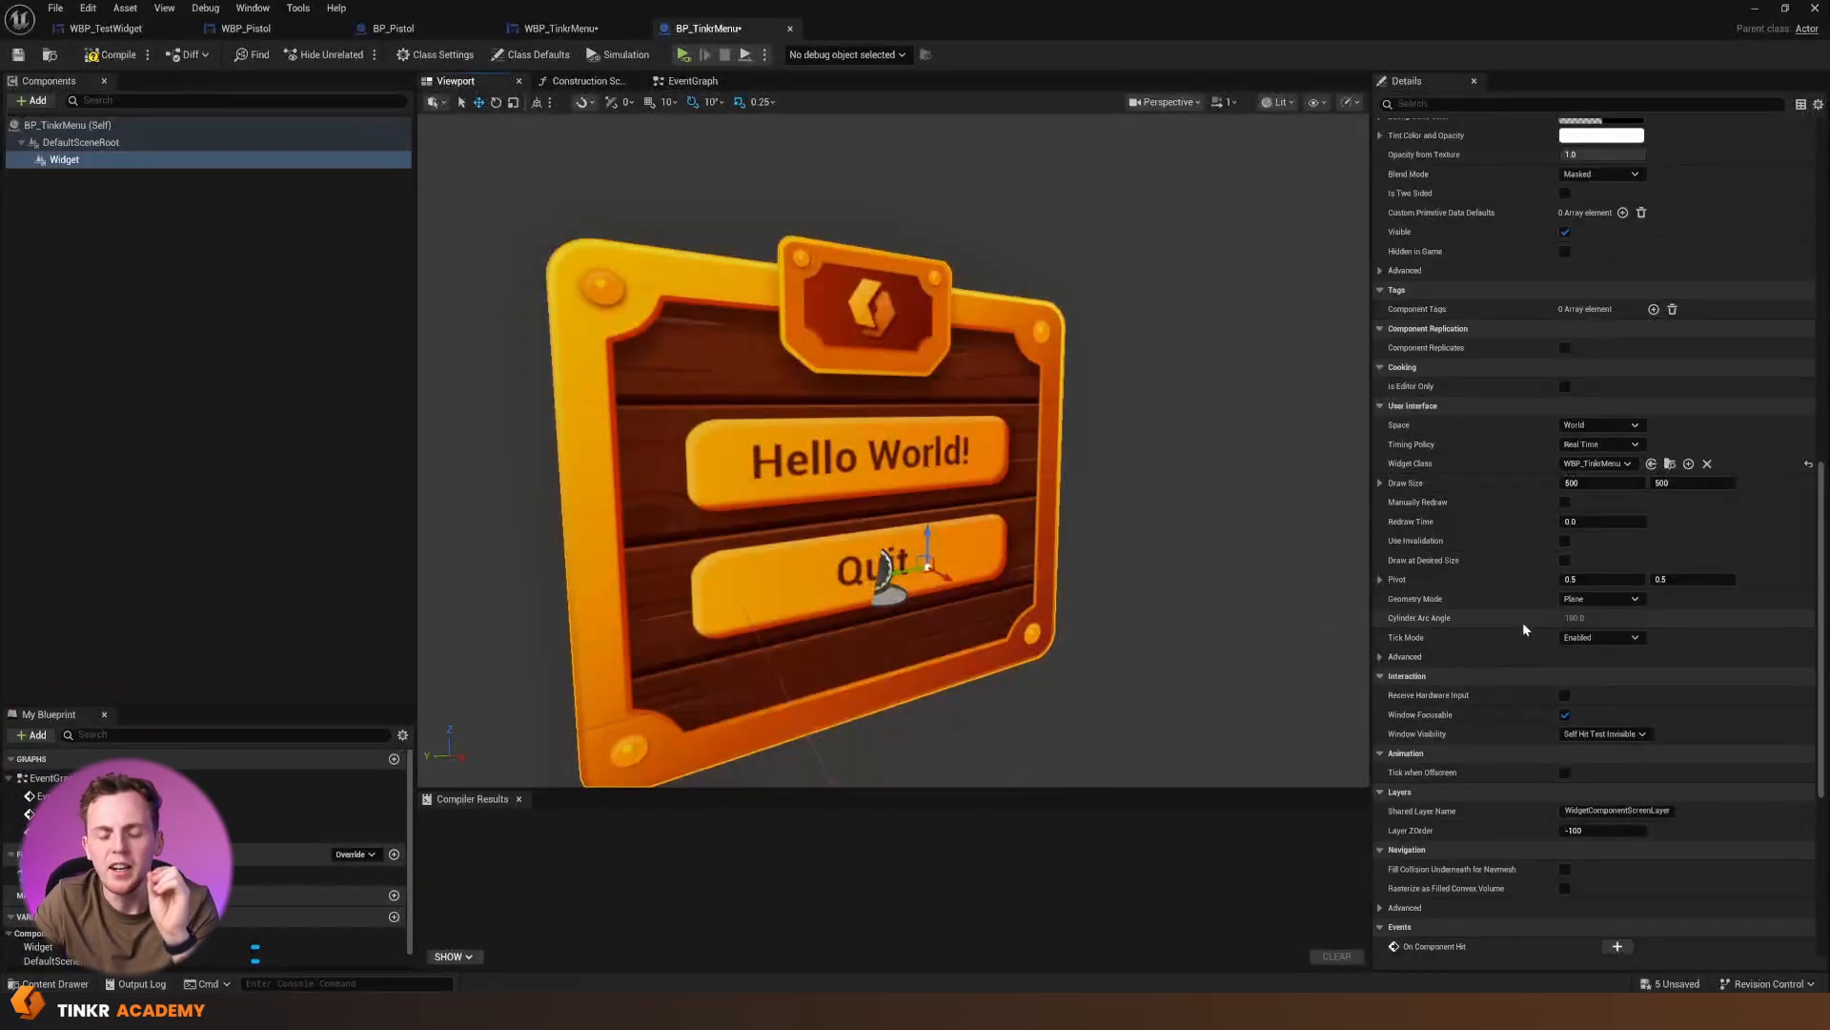
scroll(1523, 627, up, 4)
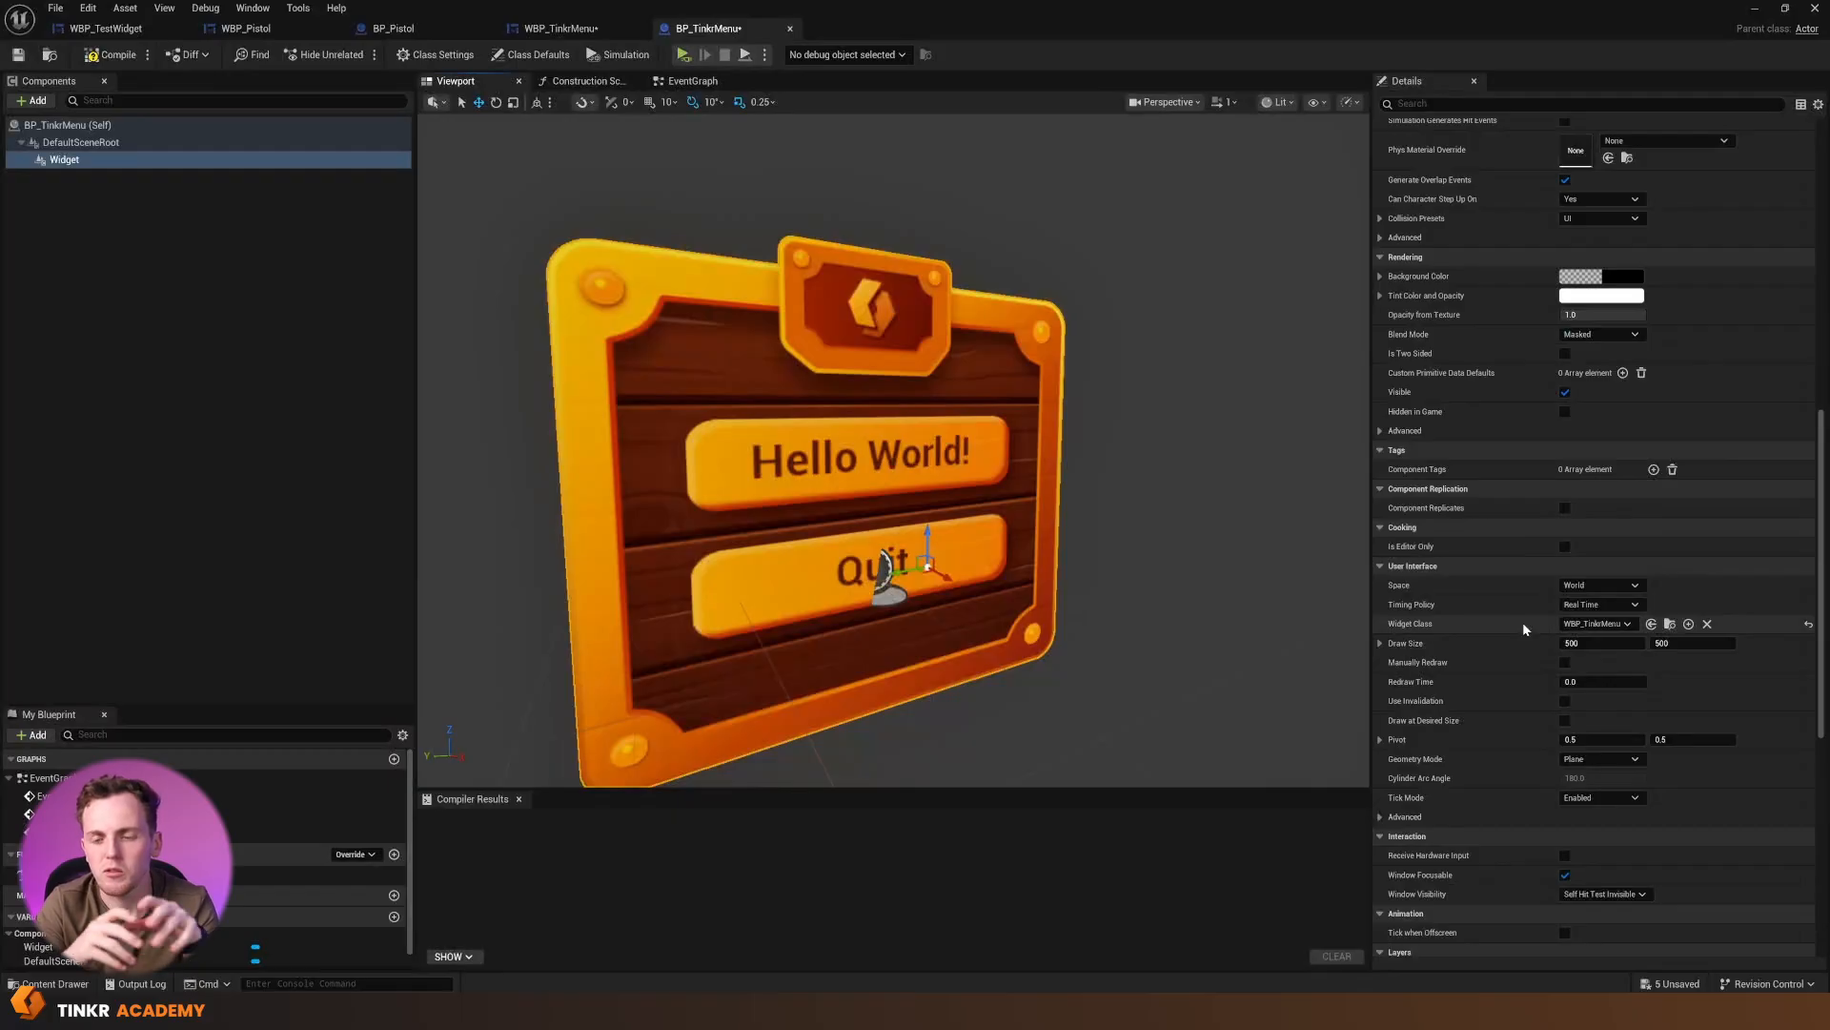
scroll(1610, 465, up, 7)
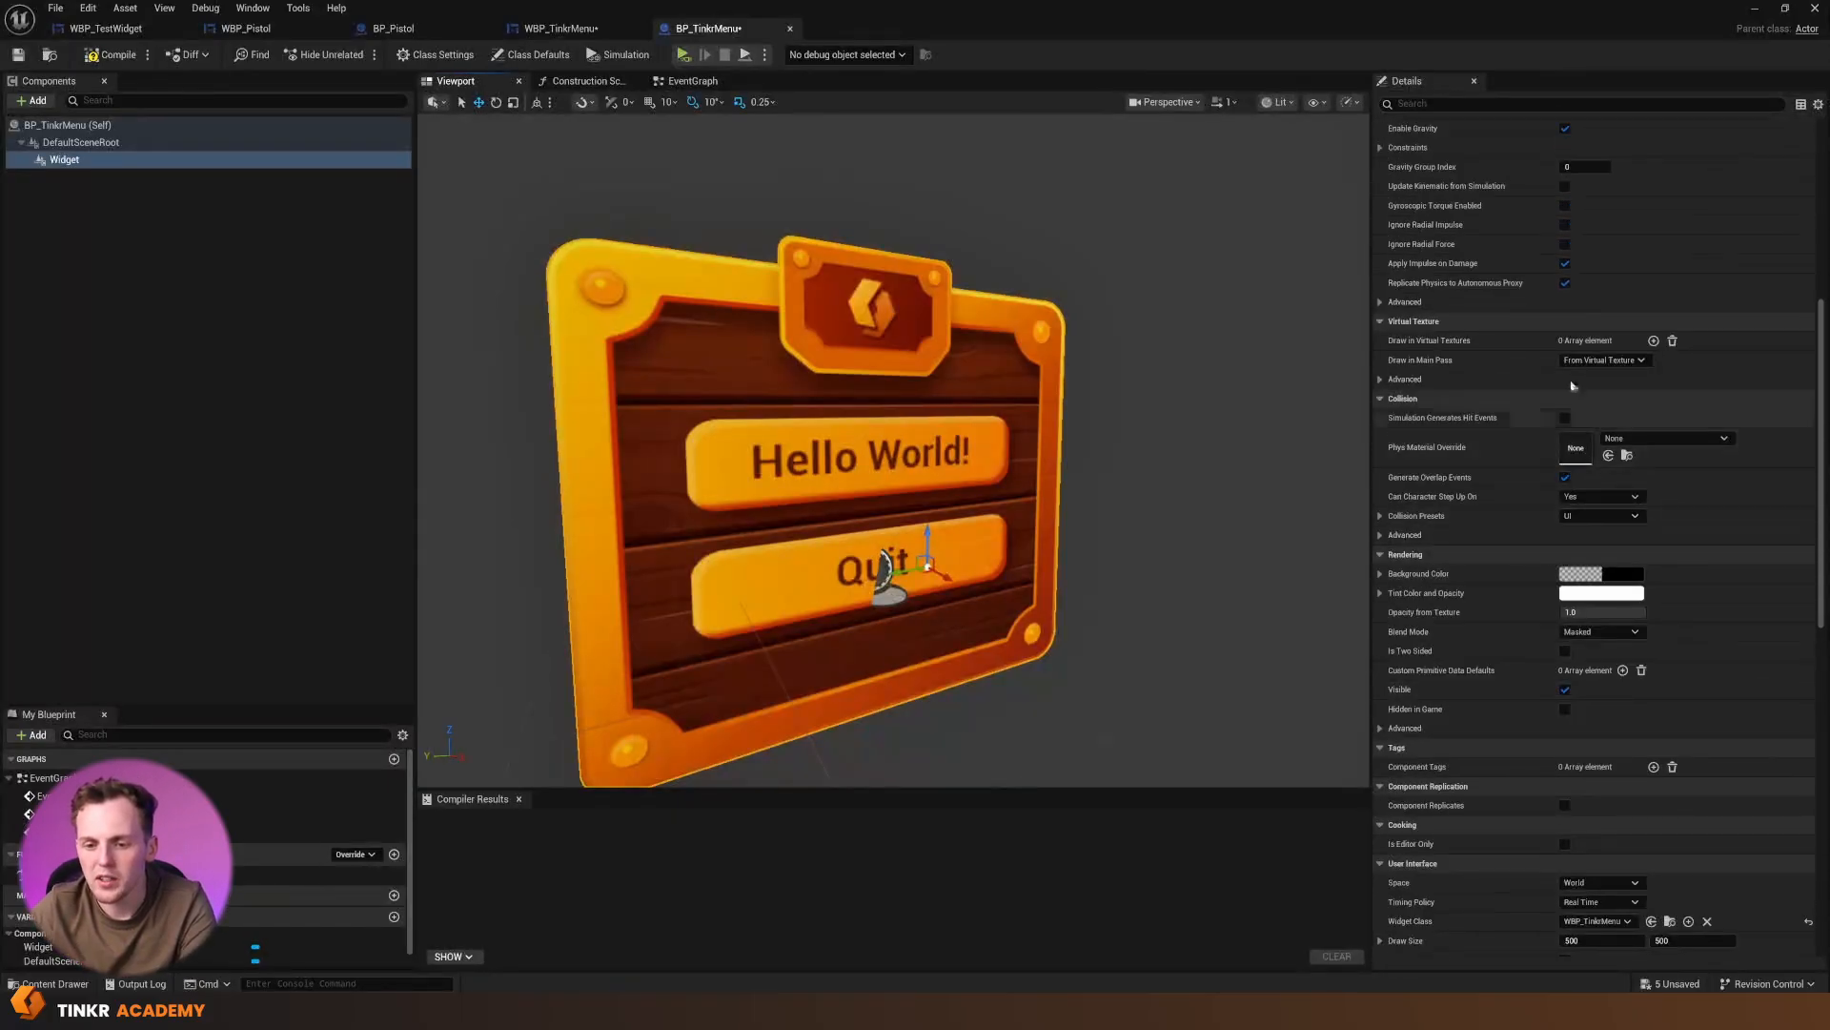
click(1380, 516)
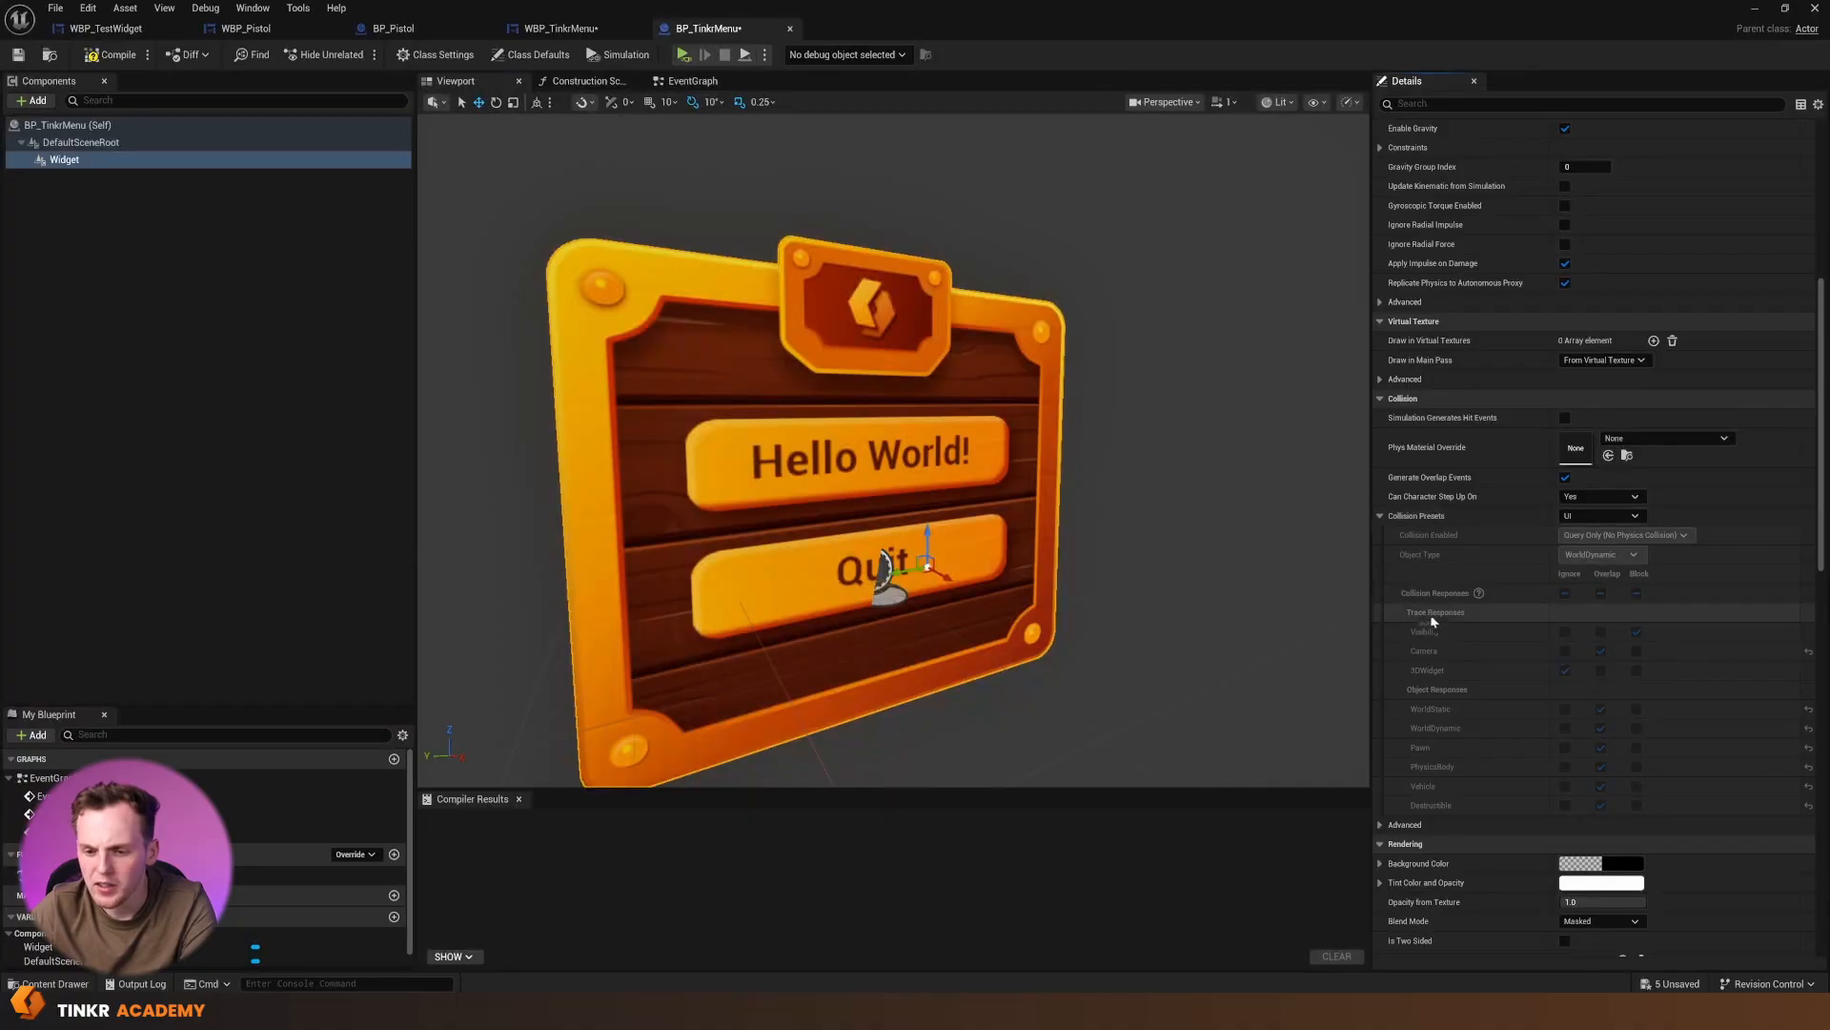
click(1592, 517)
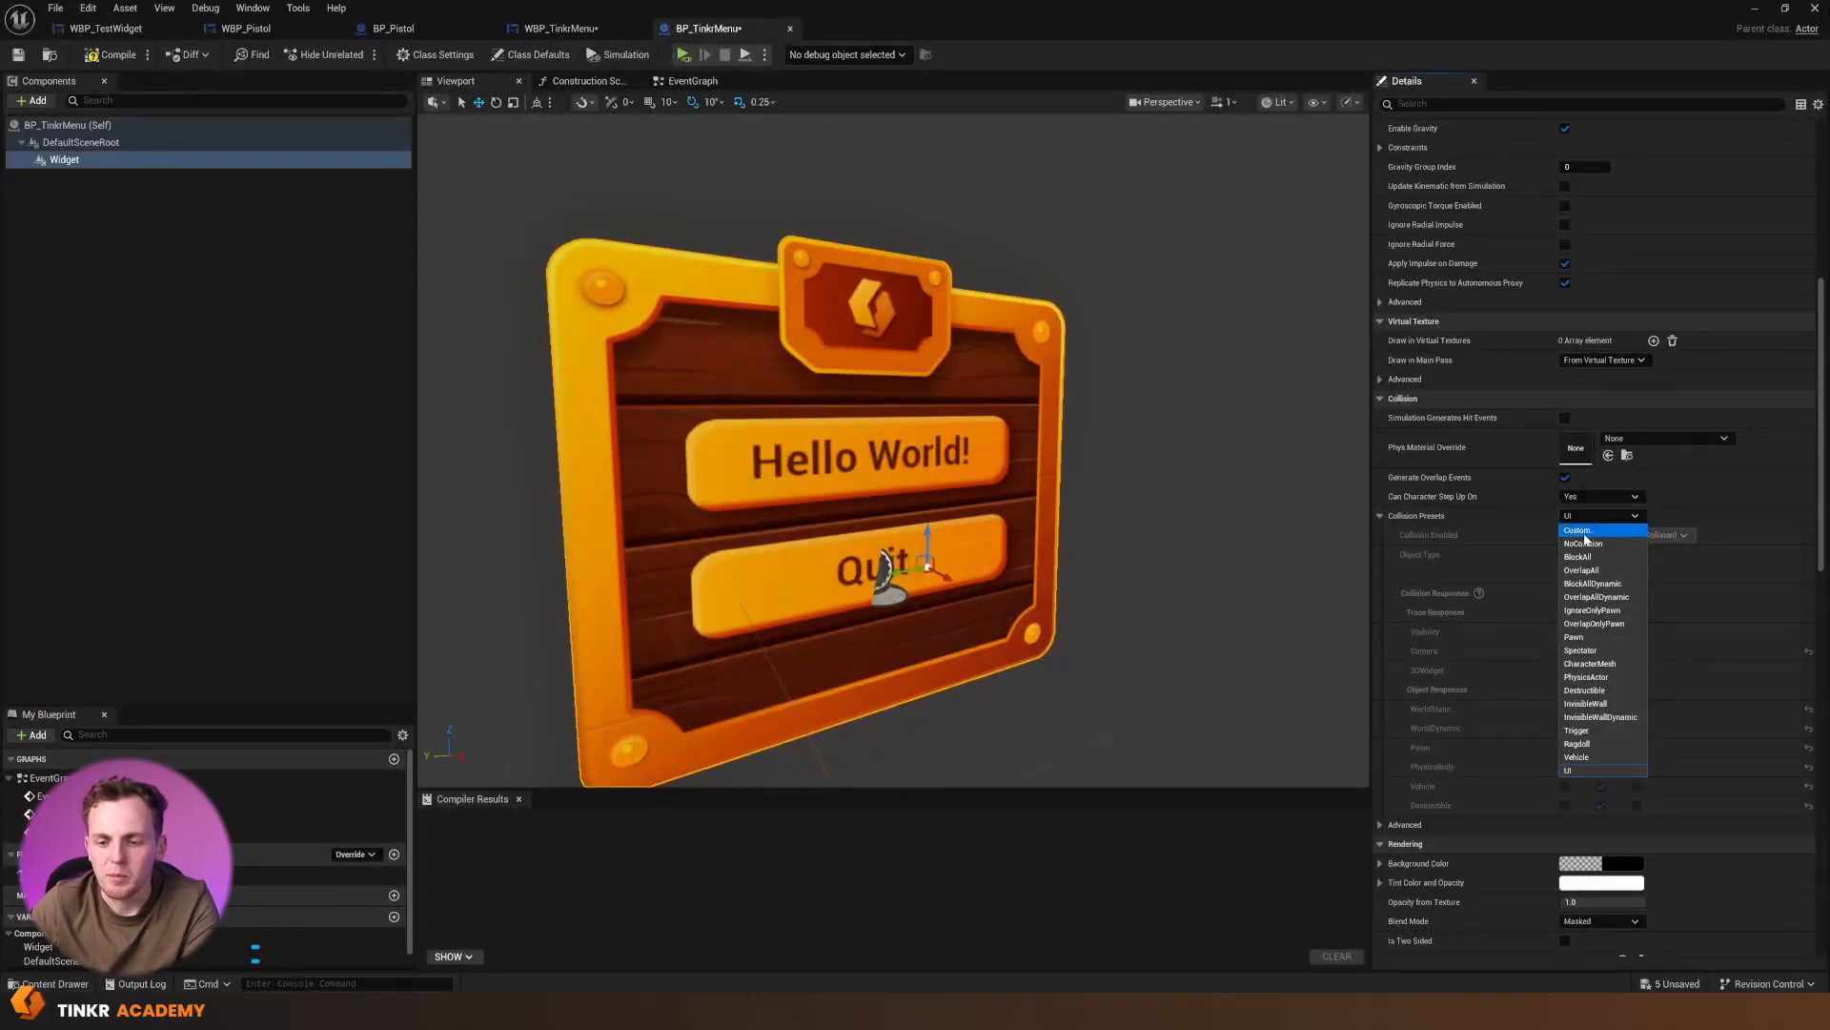
click(1581, 534)
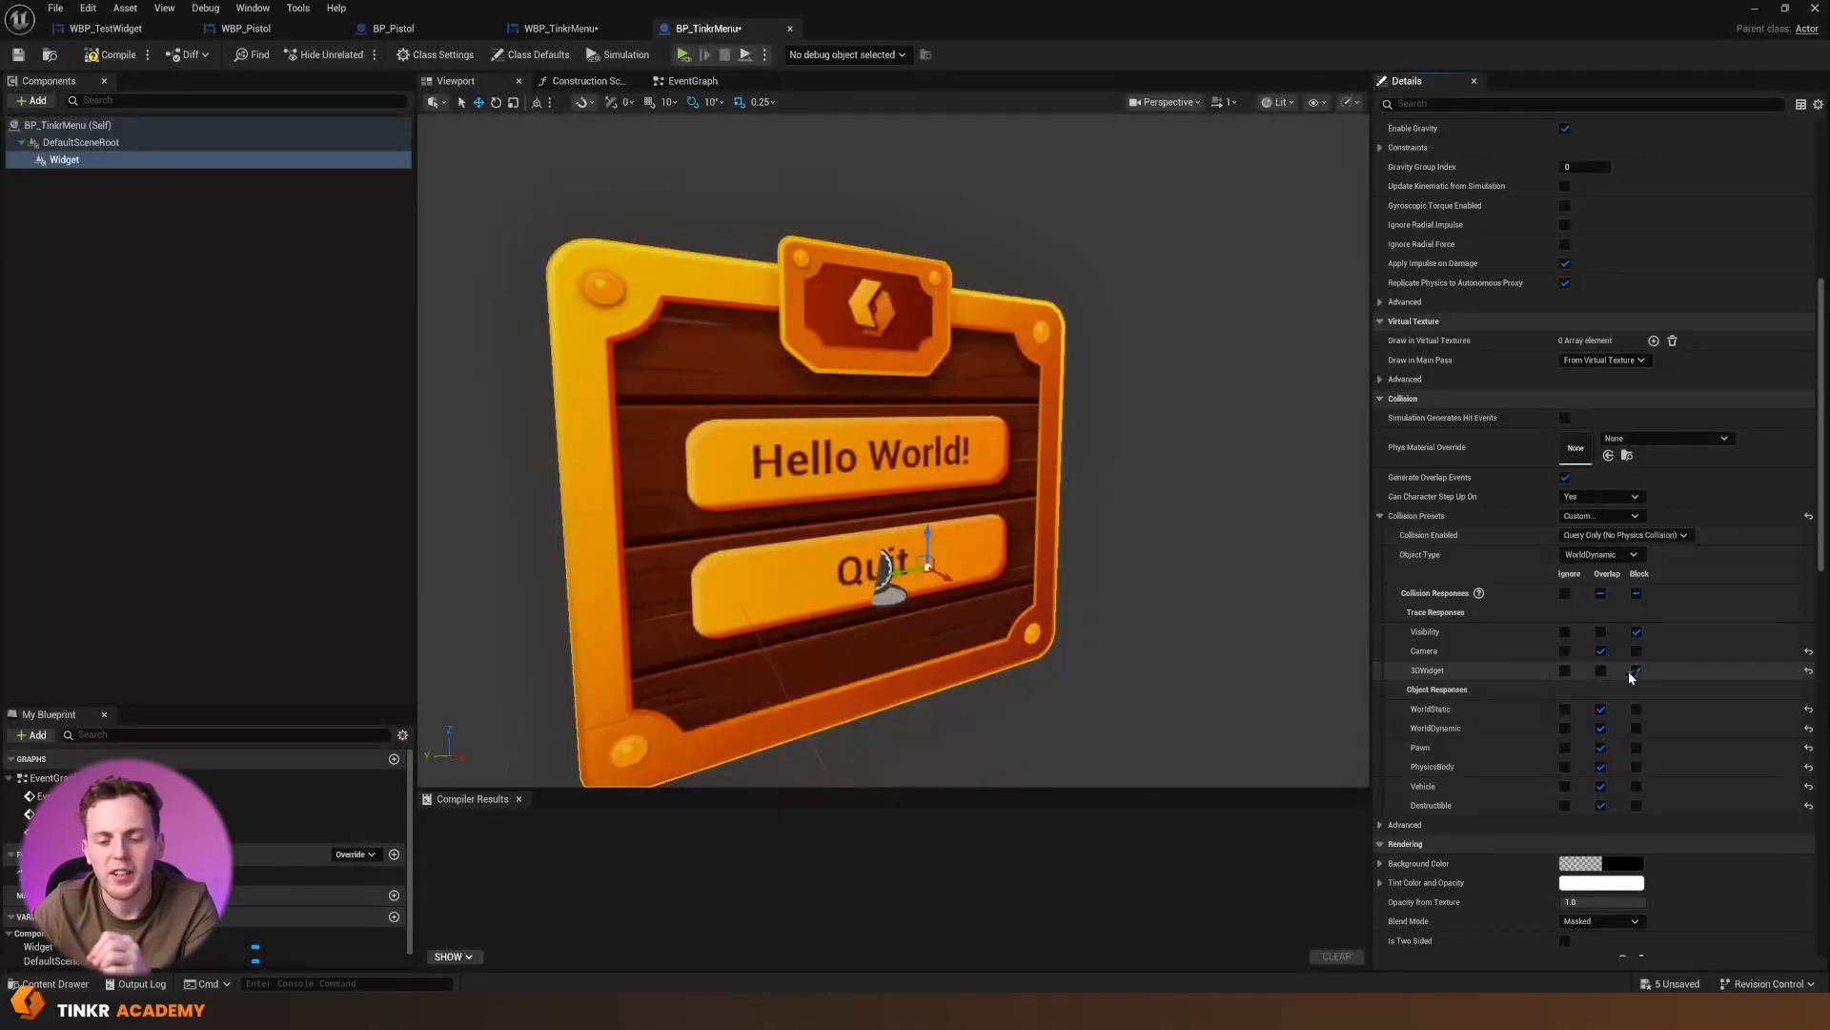
click(113, 55)
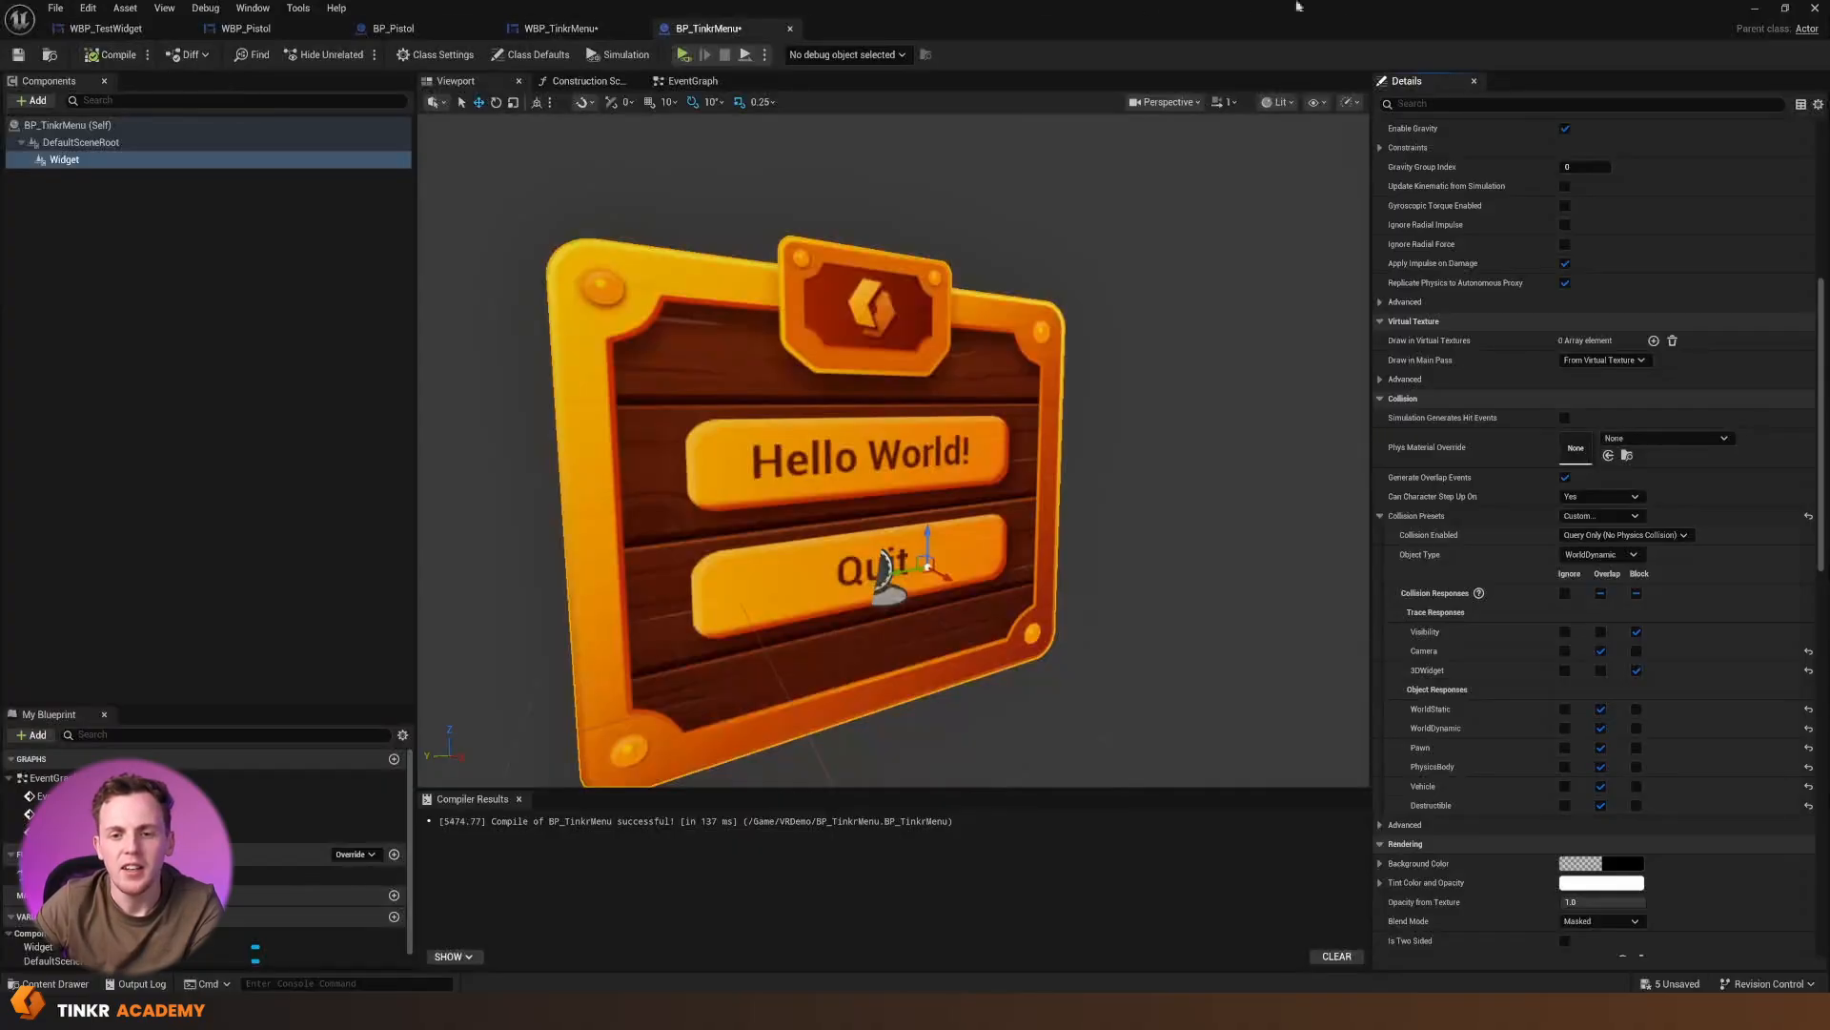
Return to the level editor and place a BP_TinkrMenu actor on the floor near the purple sphere and doorway
click(1779, 13)
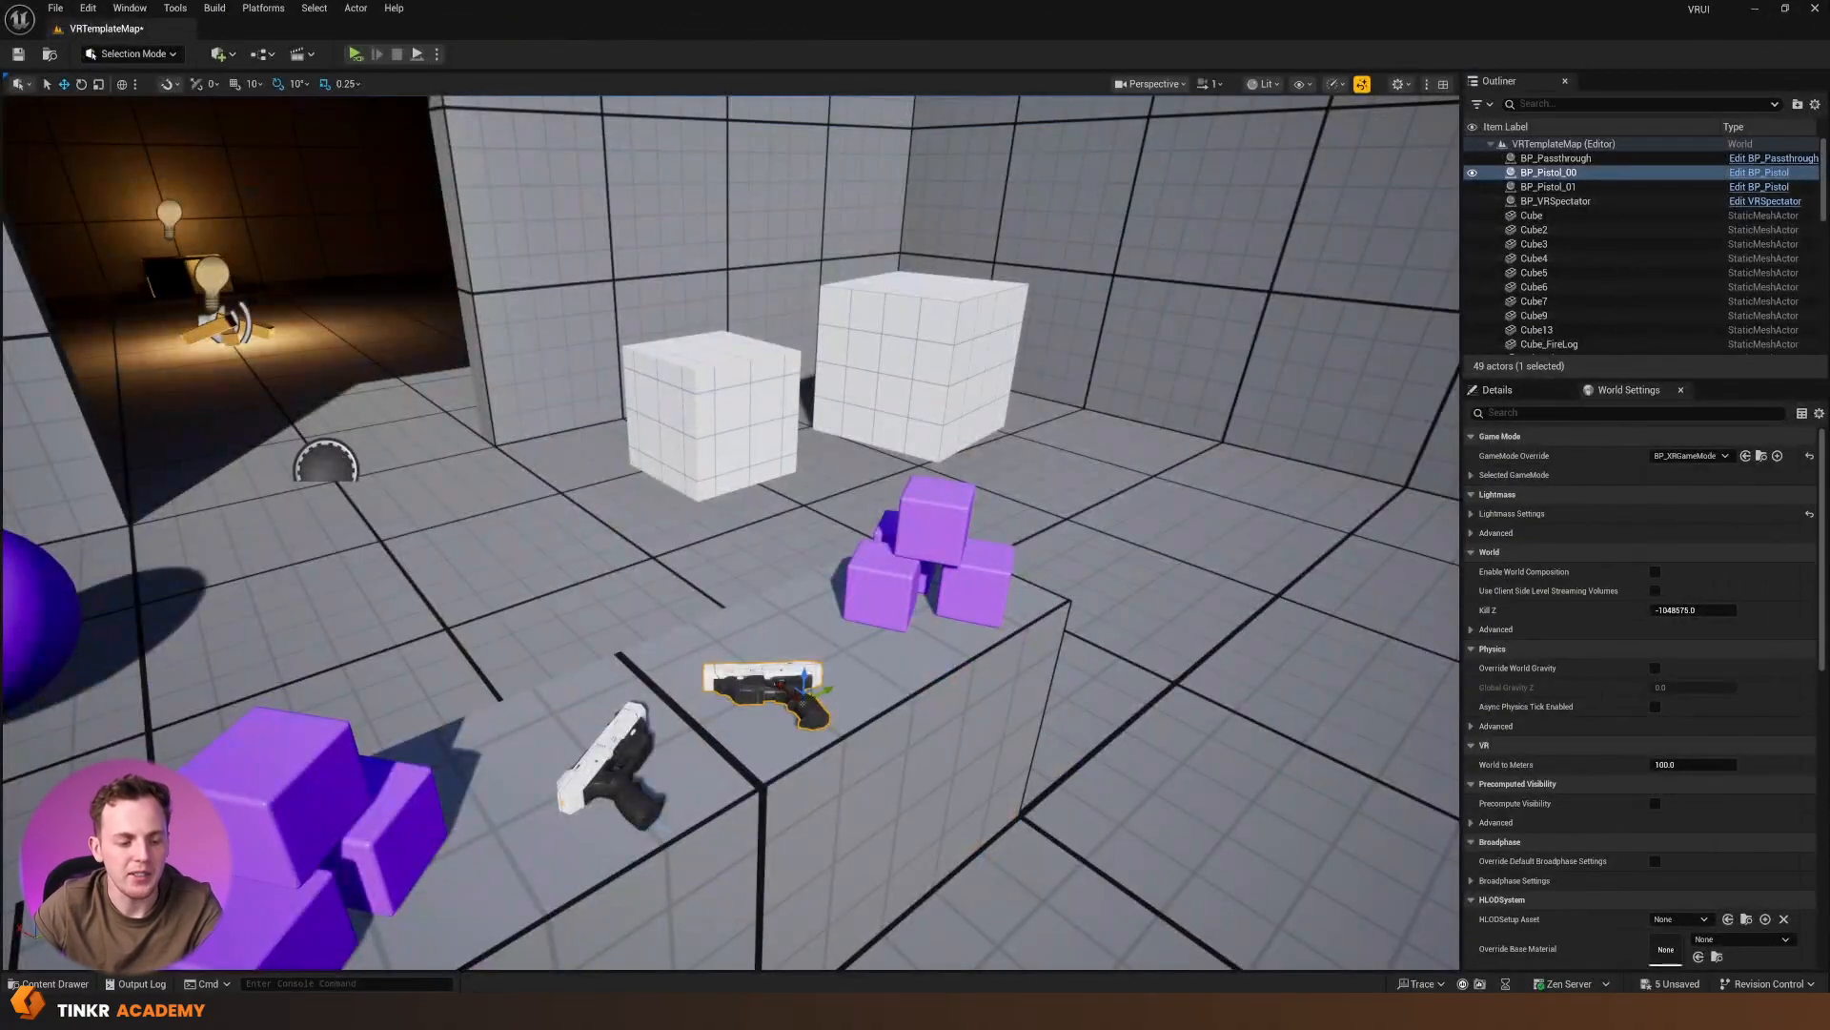
key(ctrl+space)
drag(348, 753, 345, 503)
key(f)
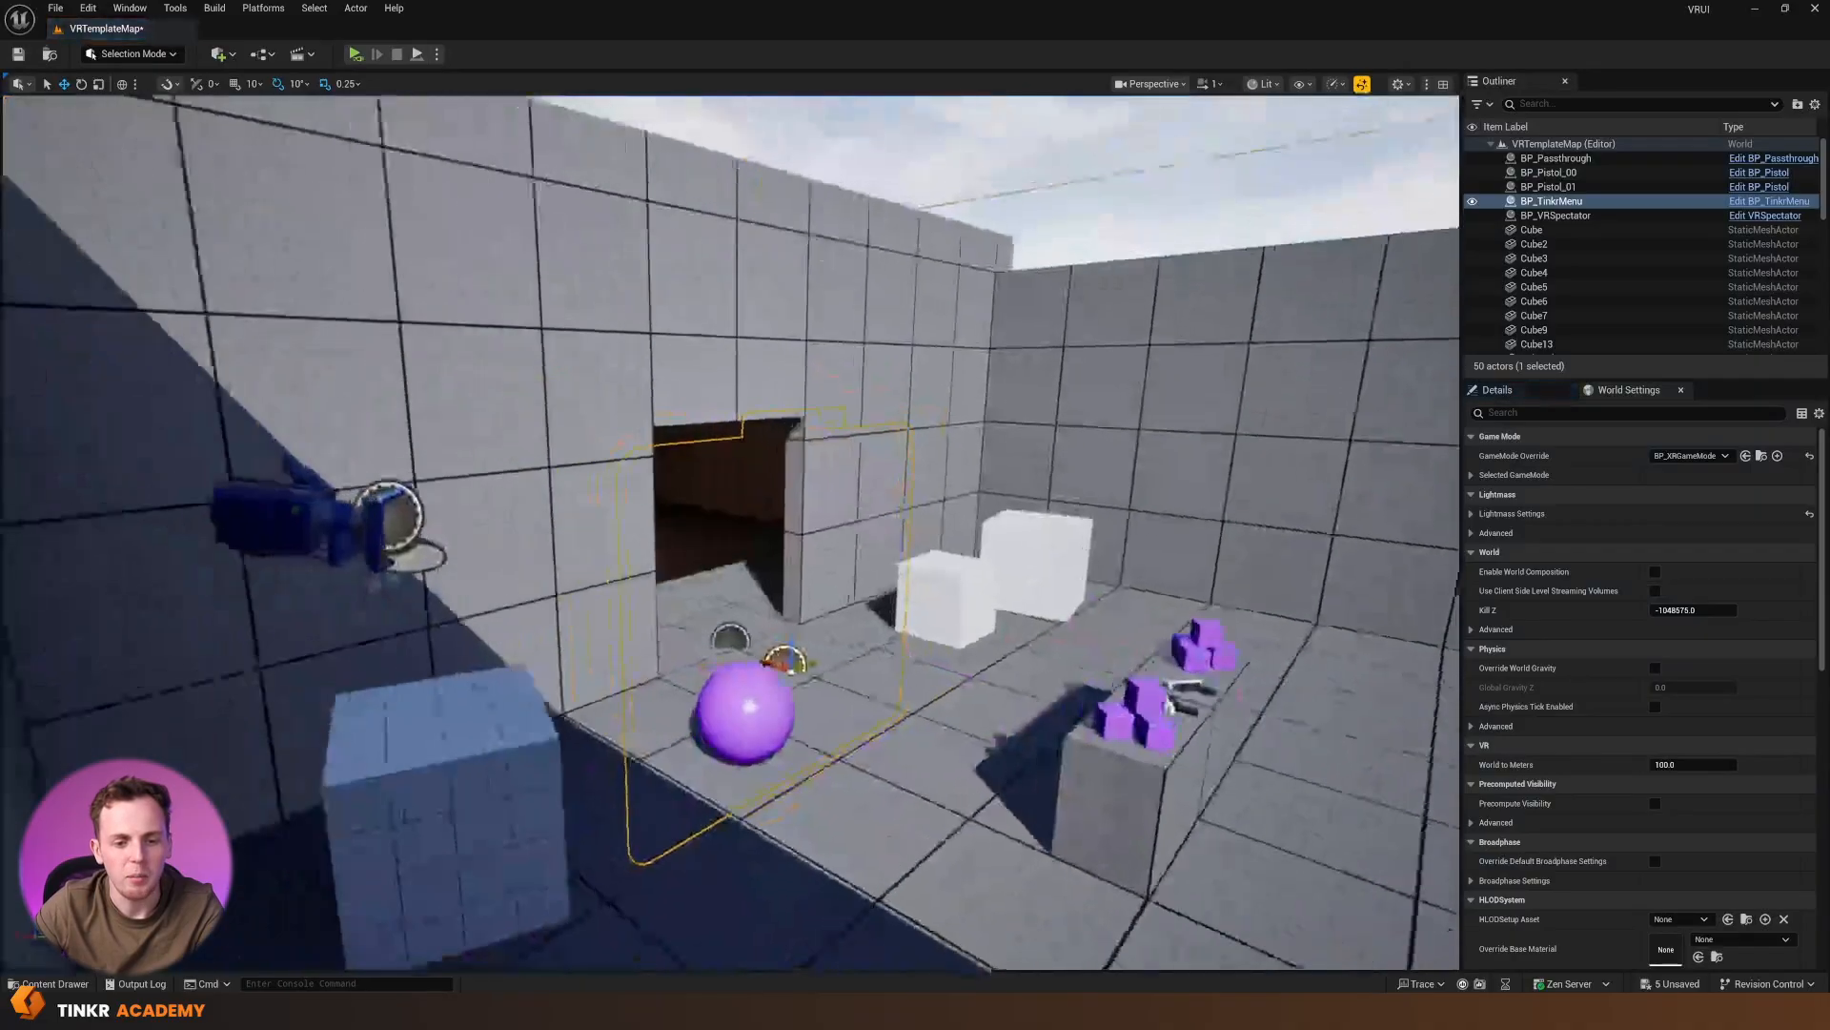
right_drag(730, 534, 770, 645)
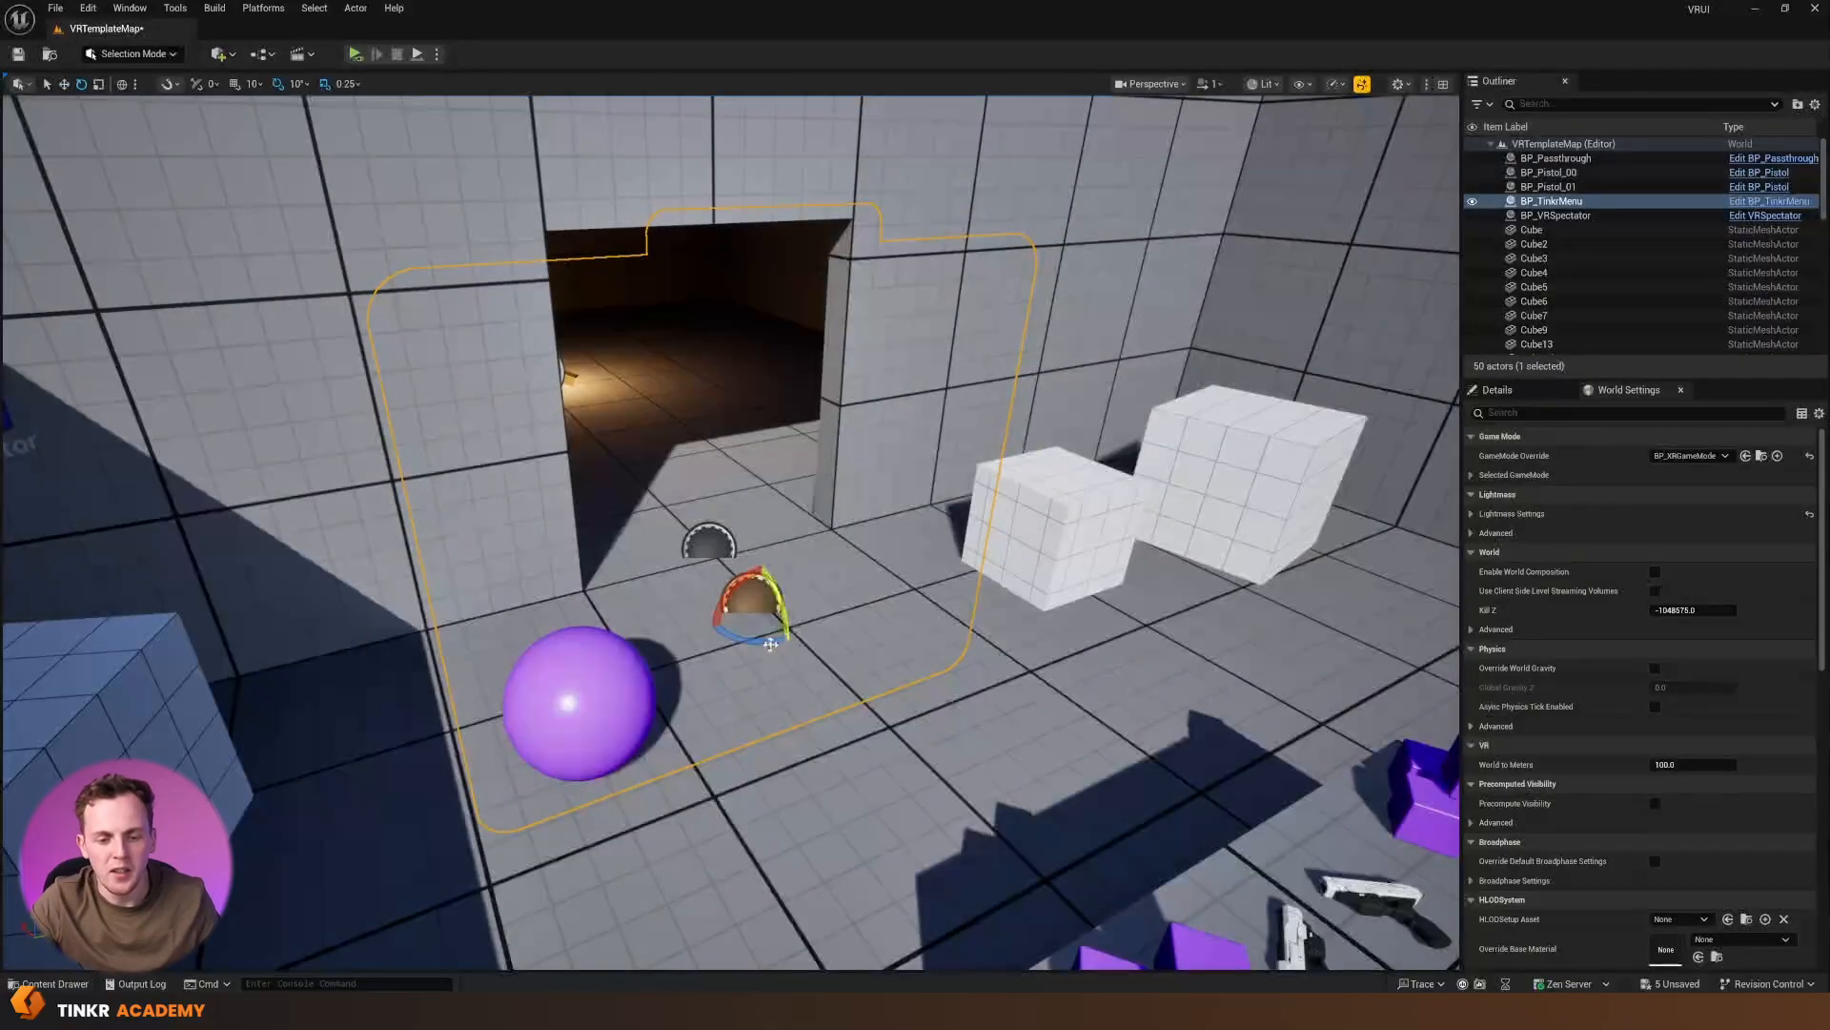
Rotate the menu actor to face the open room, raise it off the floor and scale it down to roughly the doorway's width
drag(770, 645, 777, 603)
right_drag(769, 644, 702, 643)
drag(756, 613, 784, 410)
right_drag(784, 410, 783, 315)
key(r)
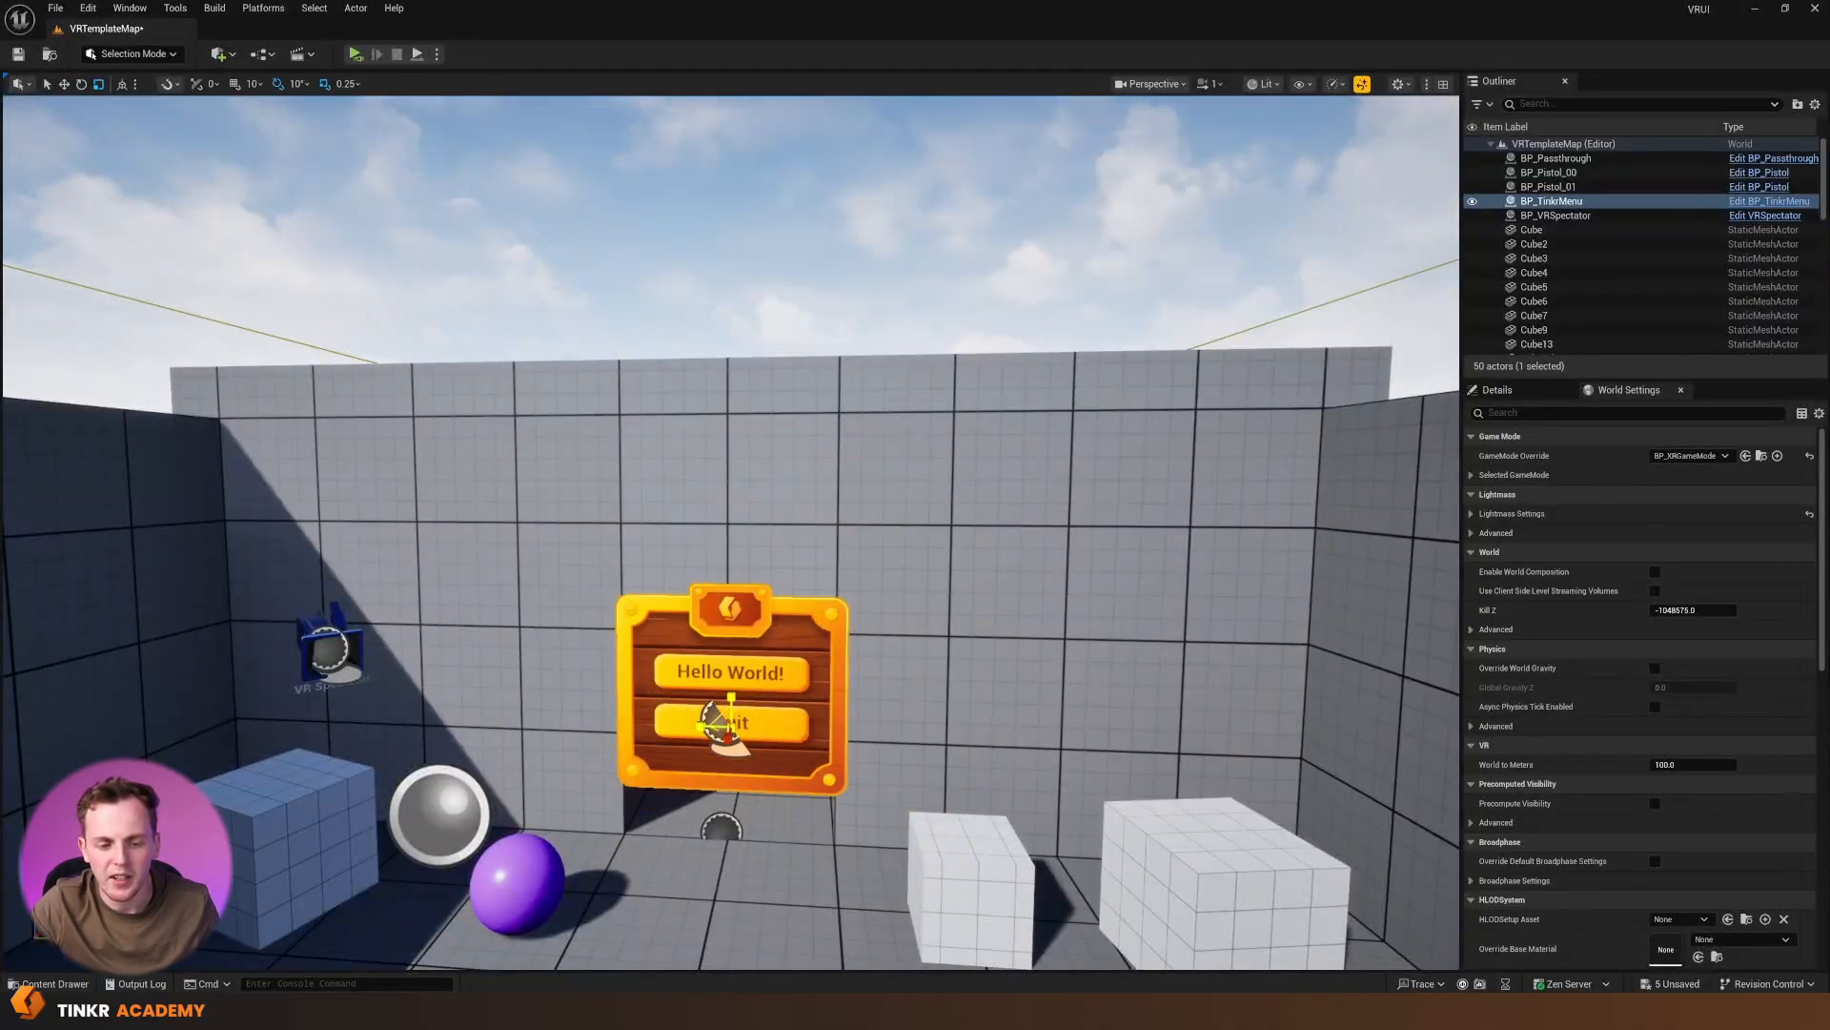
Move the menu actor through the doorway into the dark room and position it above the light bulb
key(w)
right_drag(783, 410, 477, 421)
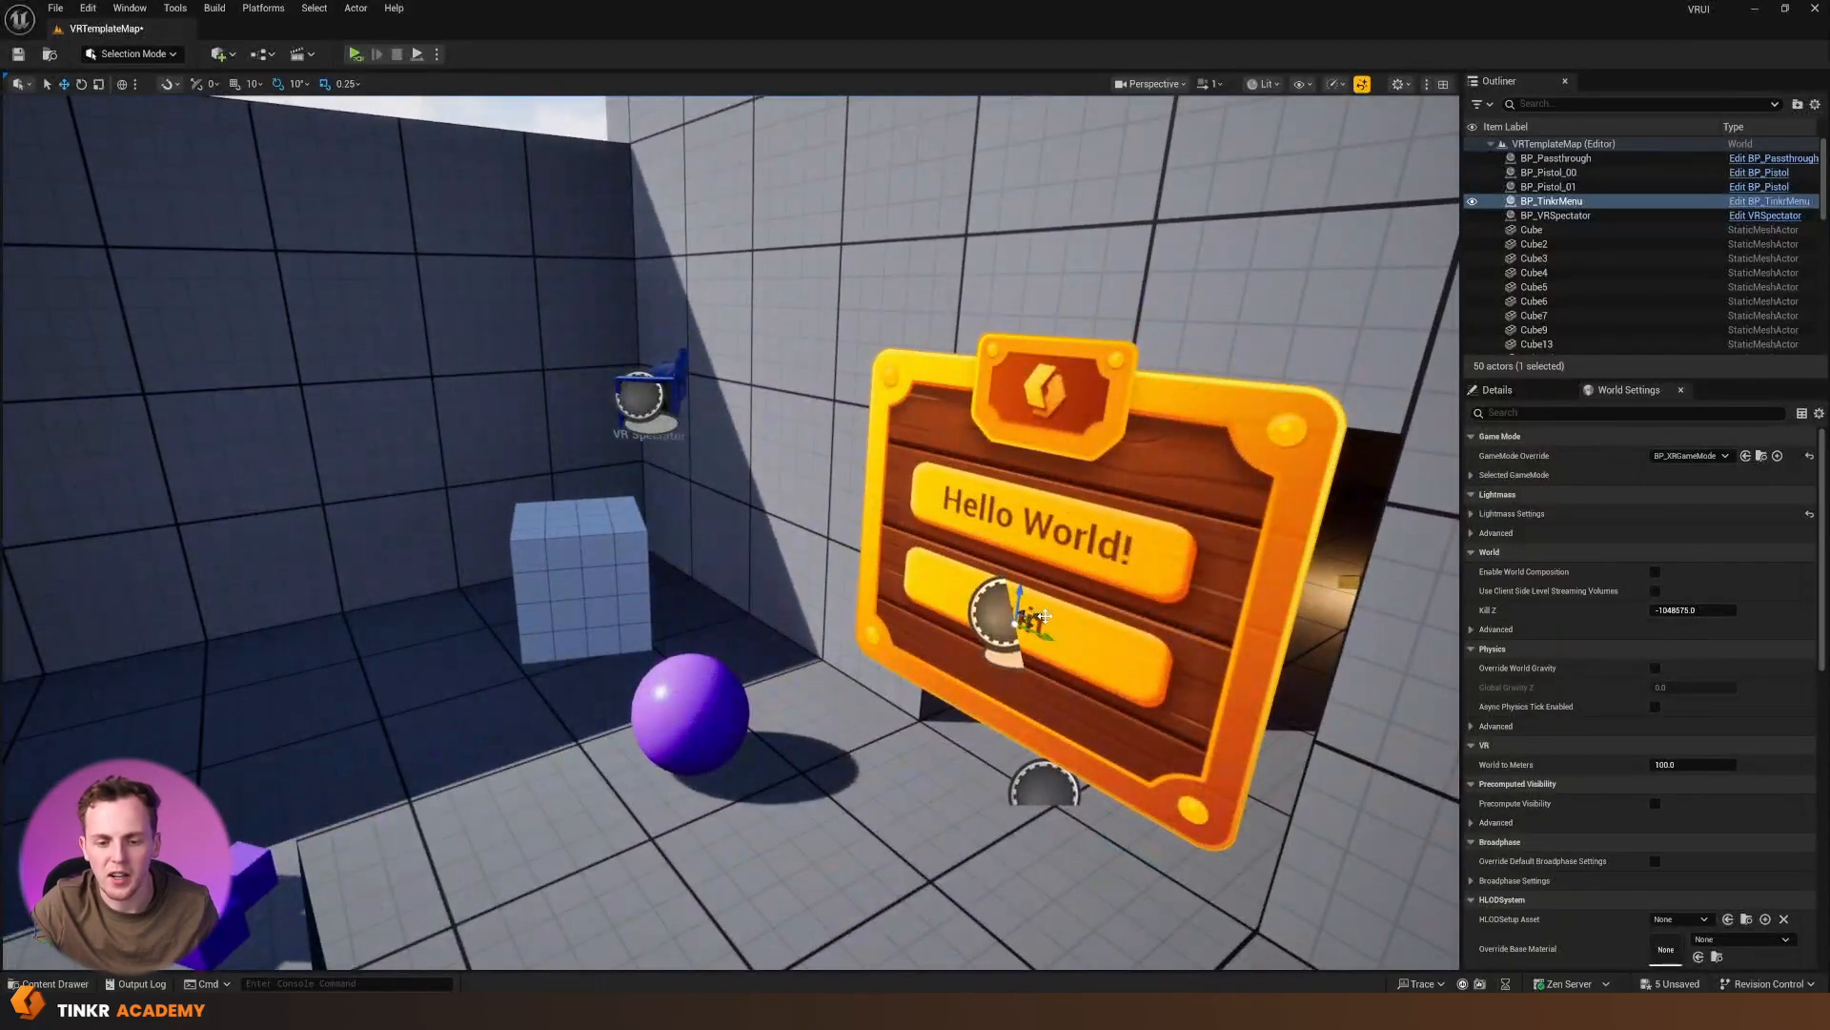
shift+drag(1042, 615, 1039, 393)
right_drag(1039, 393, 1177, 408)
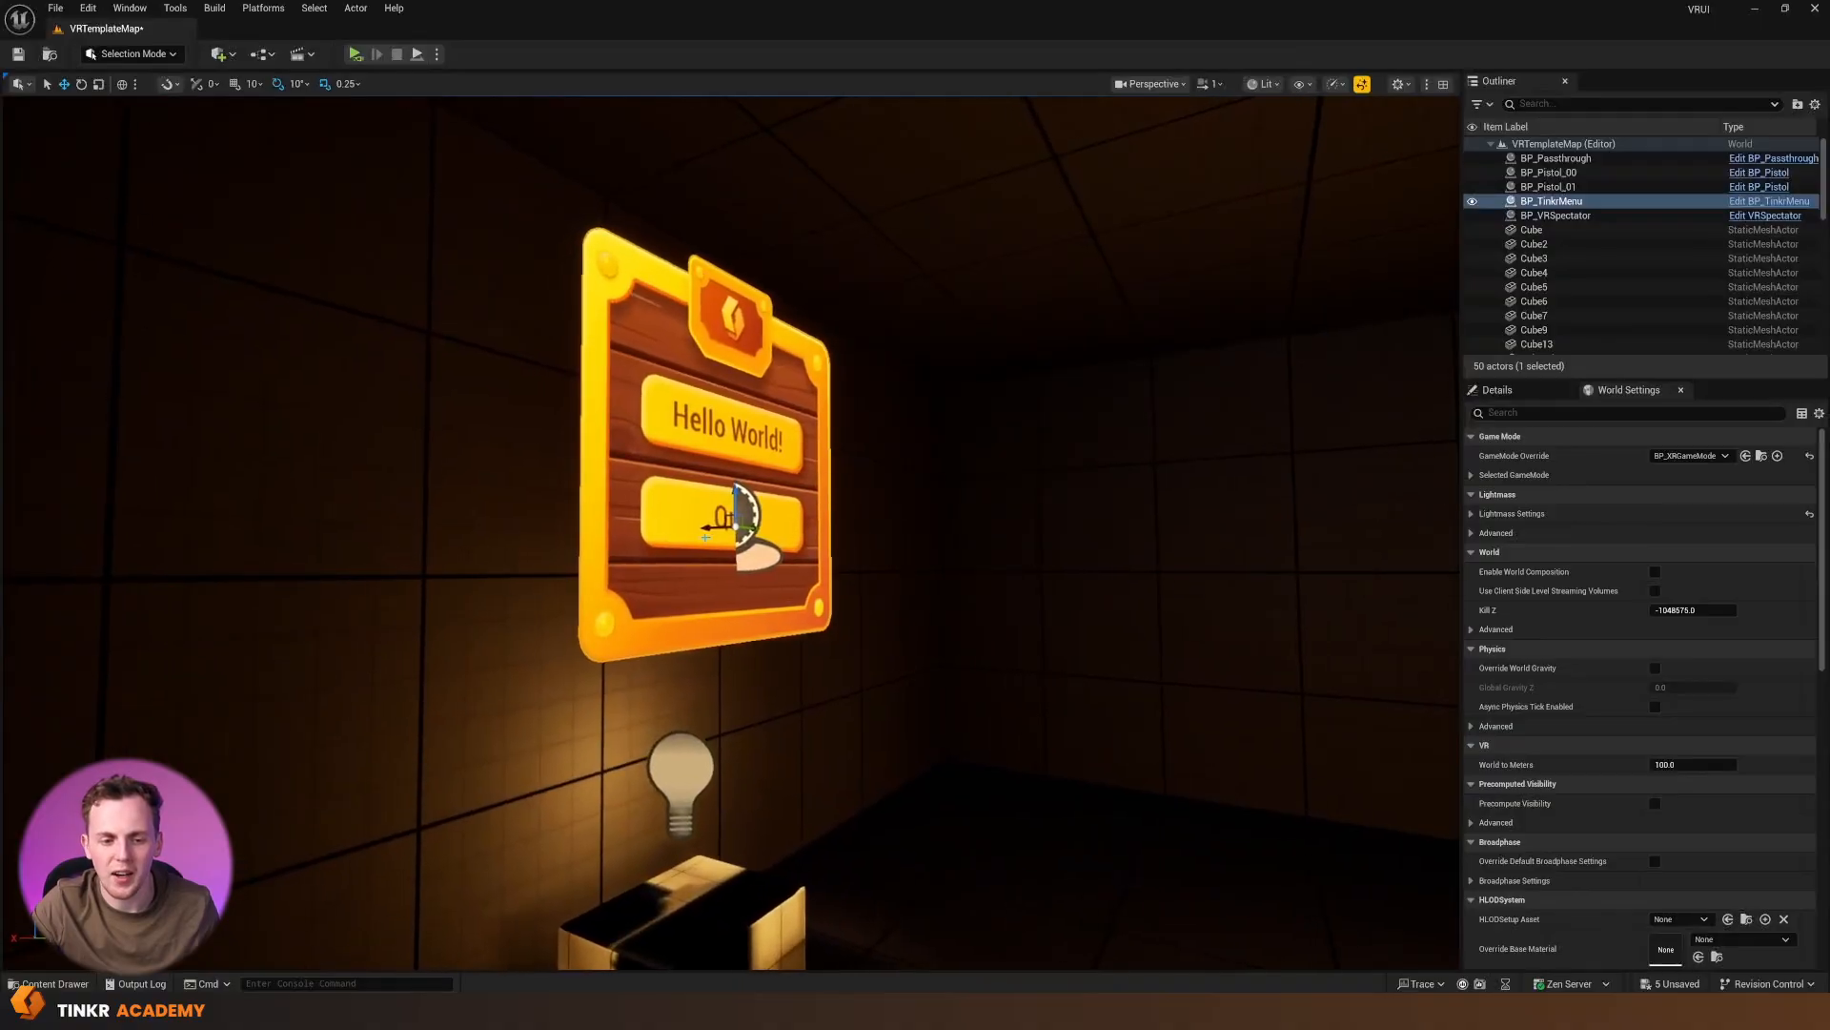
drag(709, 524, 634, 526)
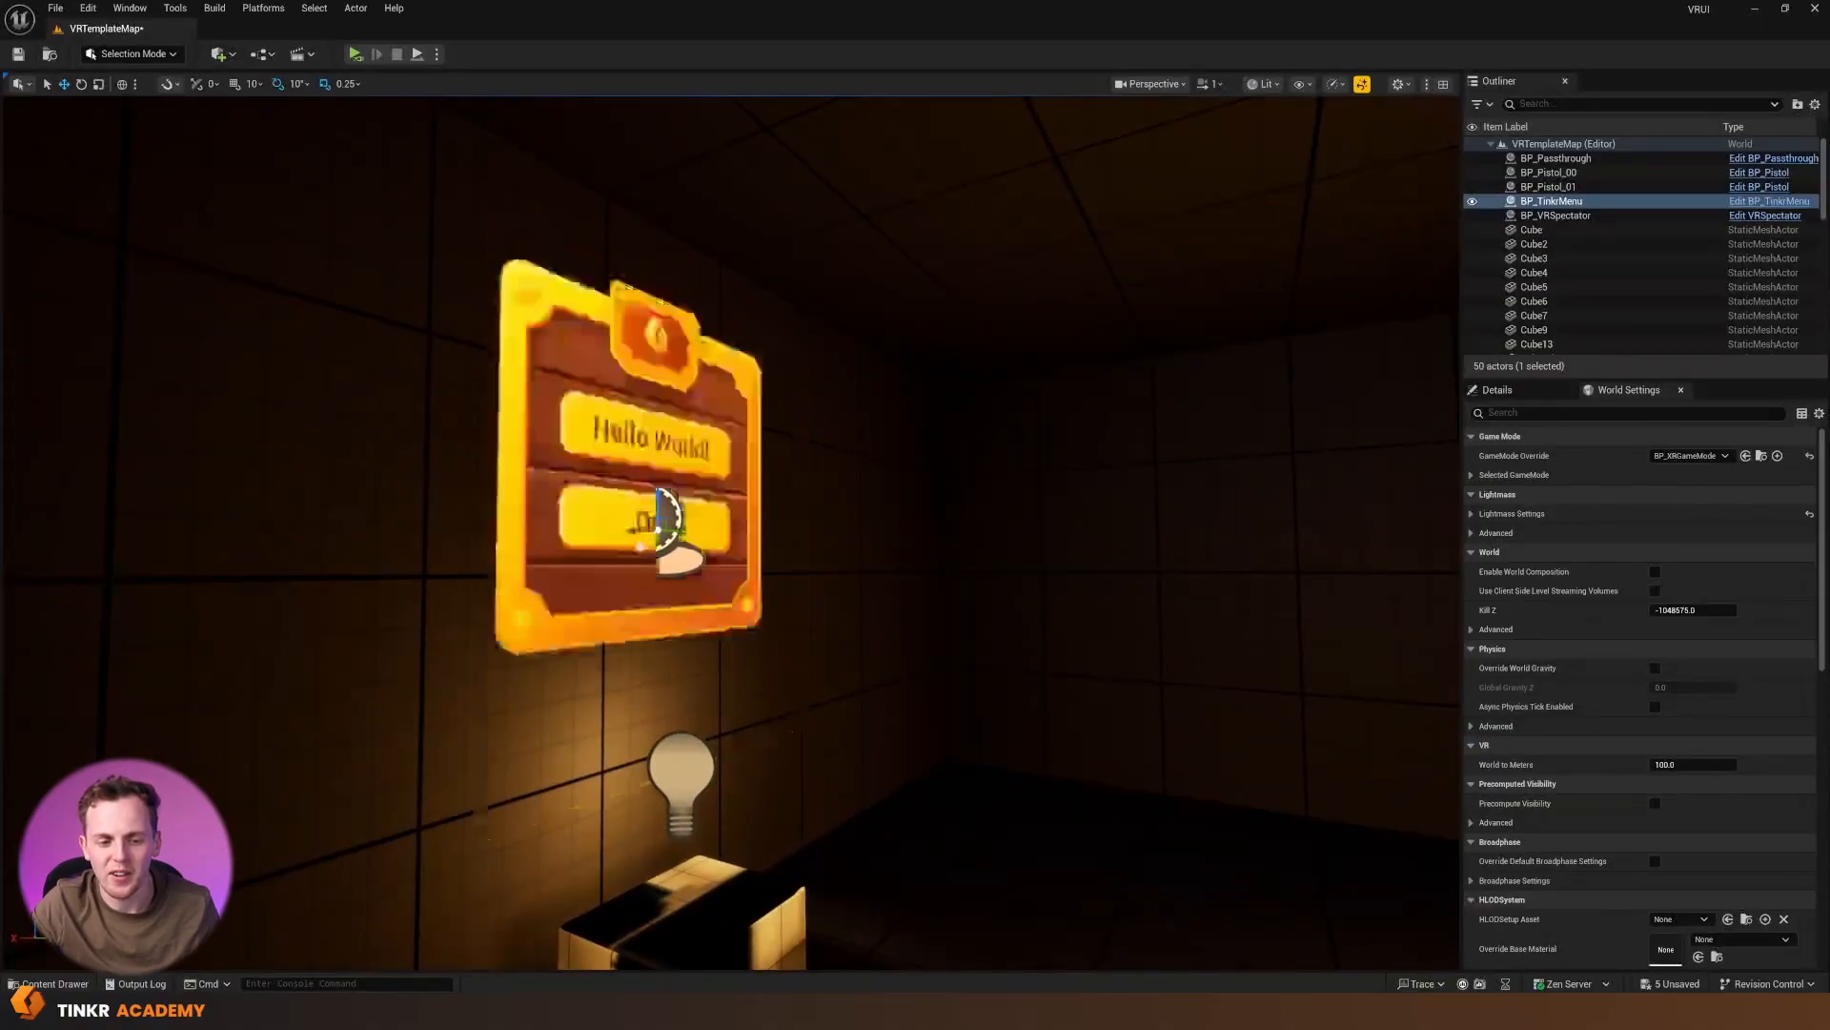
right_drag(701, 579, 458, 572)
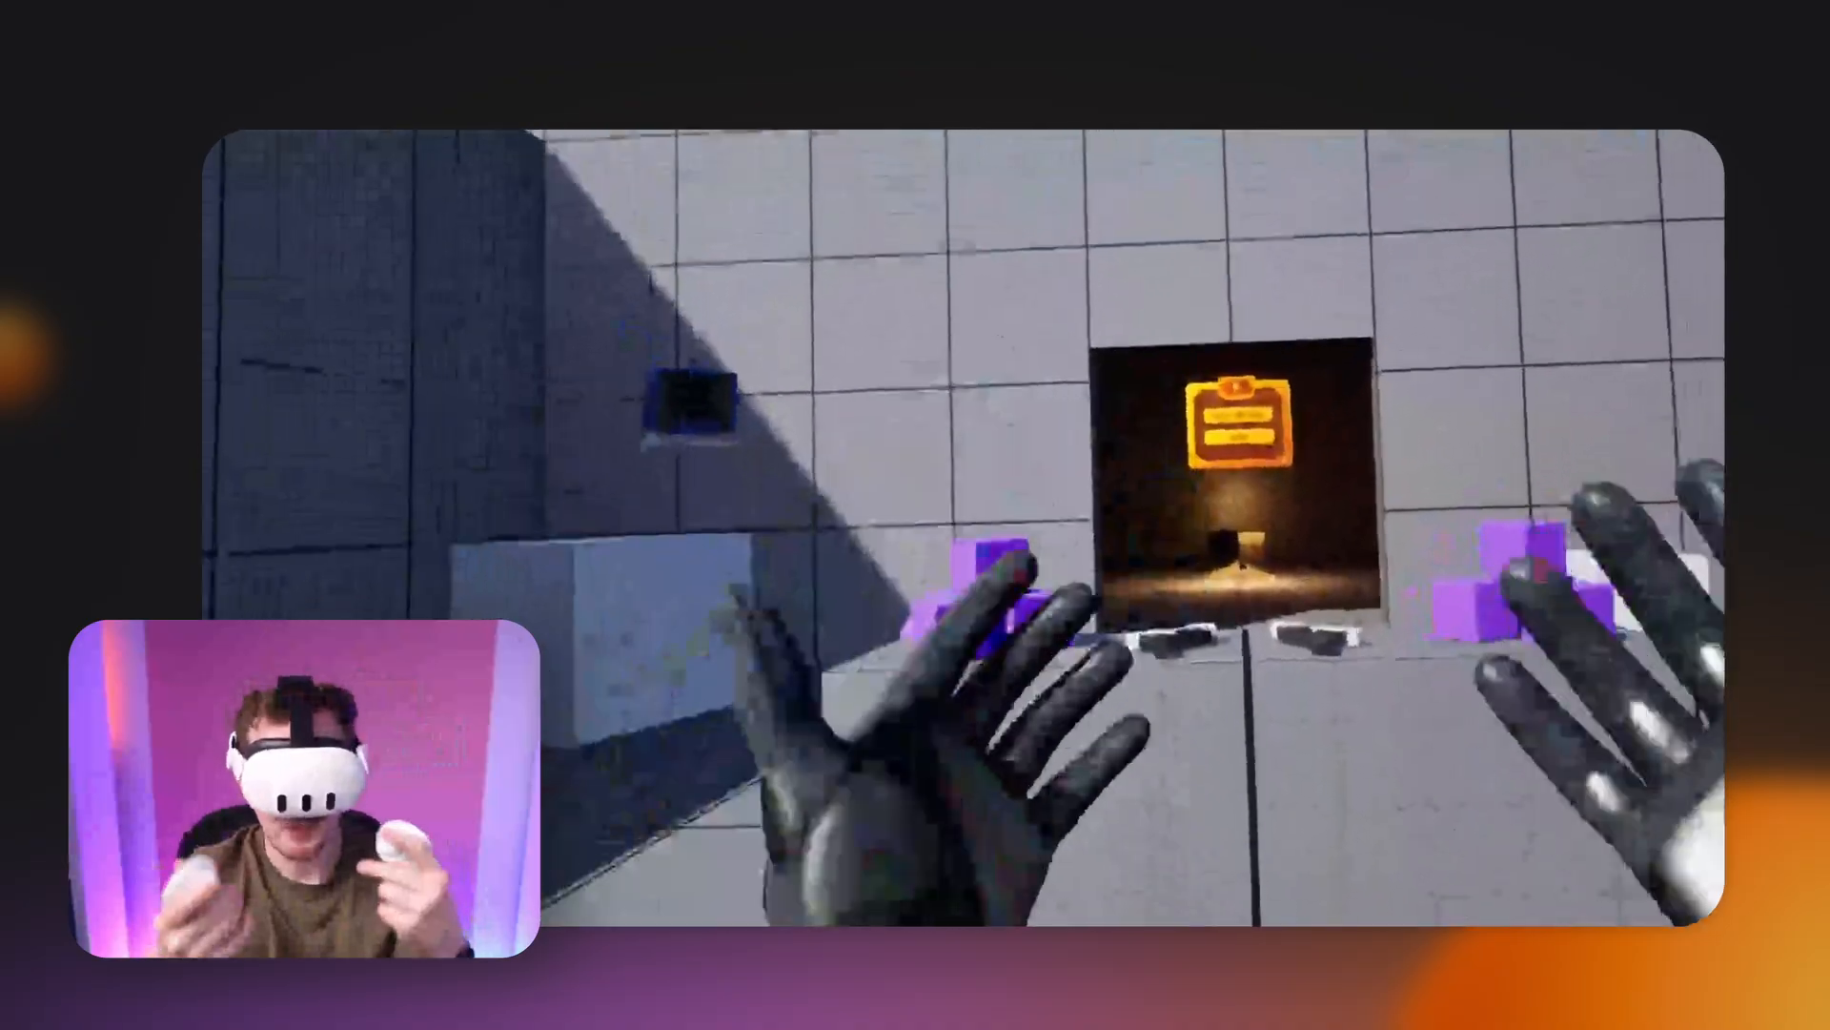